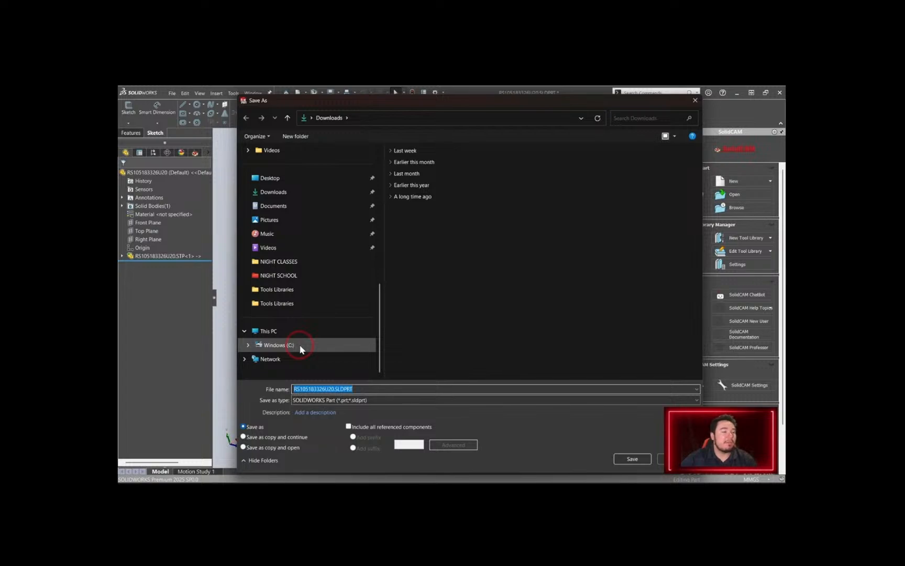
# Browse the save location to the Tools Libraries folder under C:\Users\Public\Public Documents\SolidCAM\SolidCAM2024\Tables
pyautogui.click(301, 348)
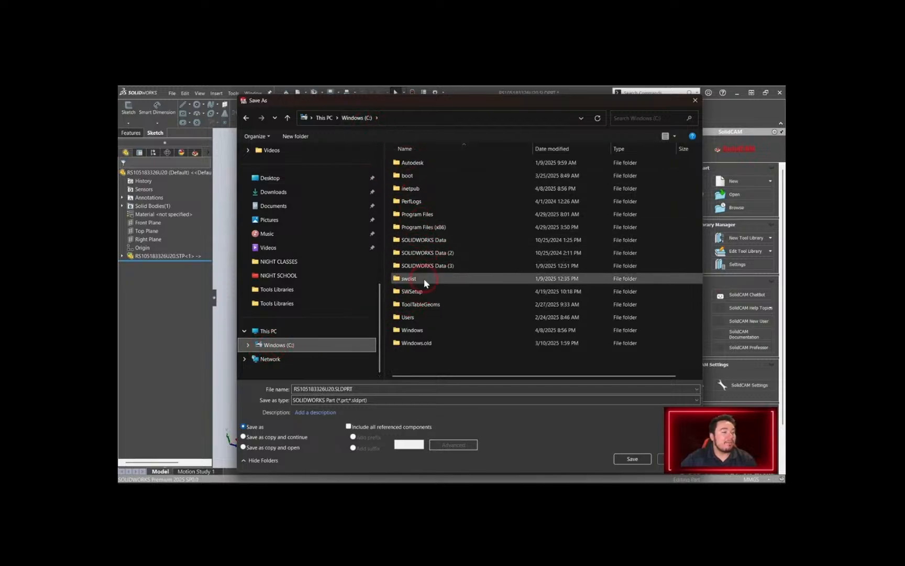
pyautogui.doubleClick(426, 316)
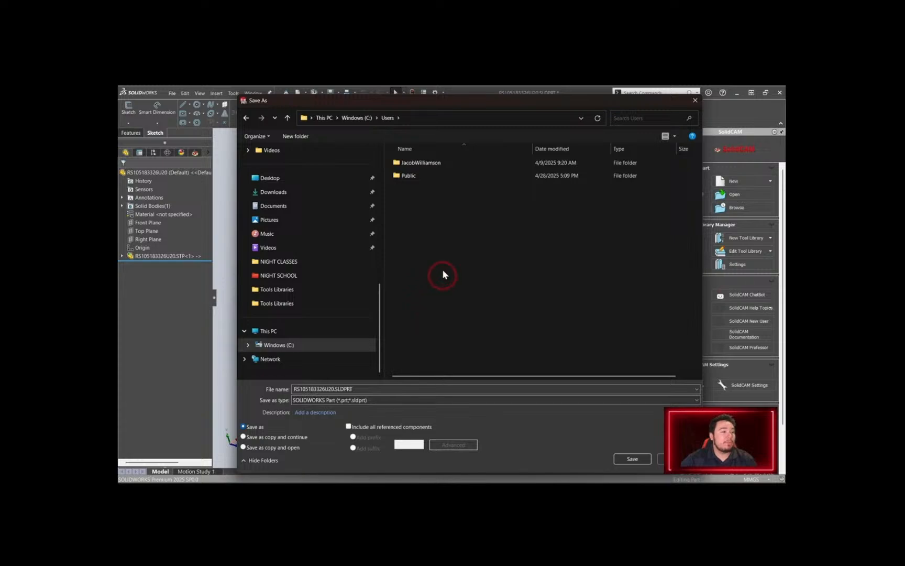
pyautogui.doubleClick(445, 179)
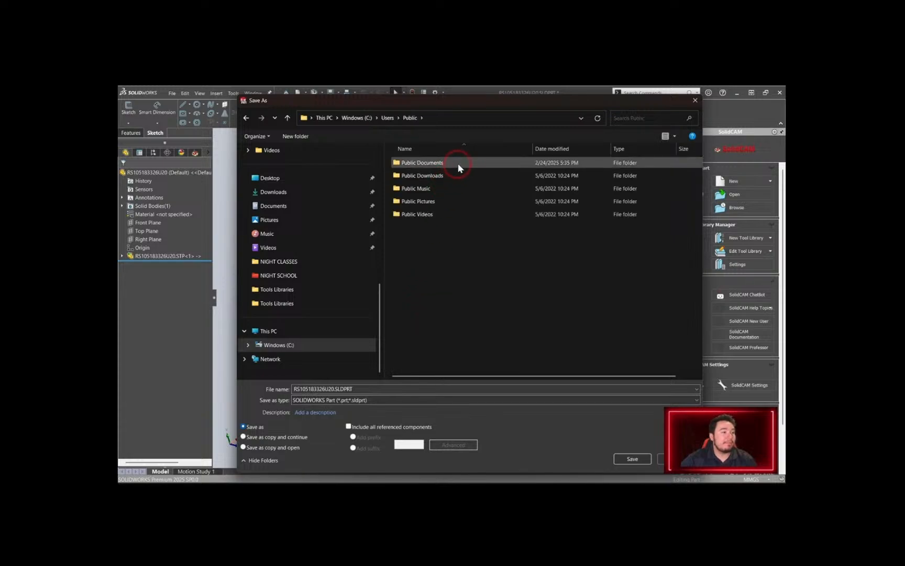
pyautogui.doubleClick(458, 165)
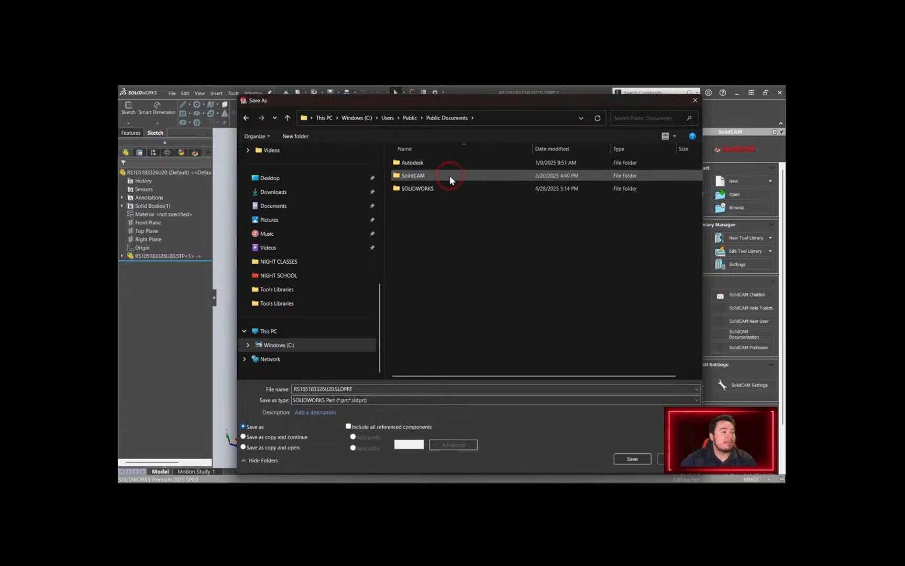
pyautogui.doubleClick(450, 177)
pyautogui.click(443, 214)
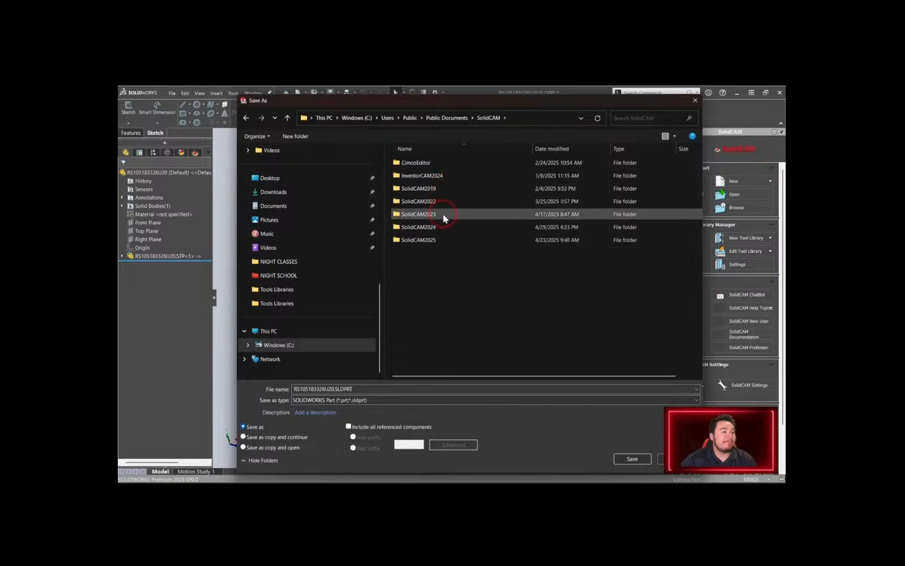
pyautogui.click(449, 228)
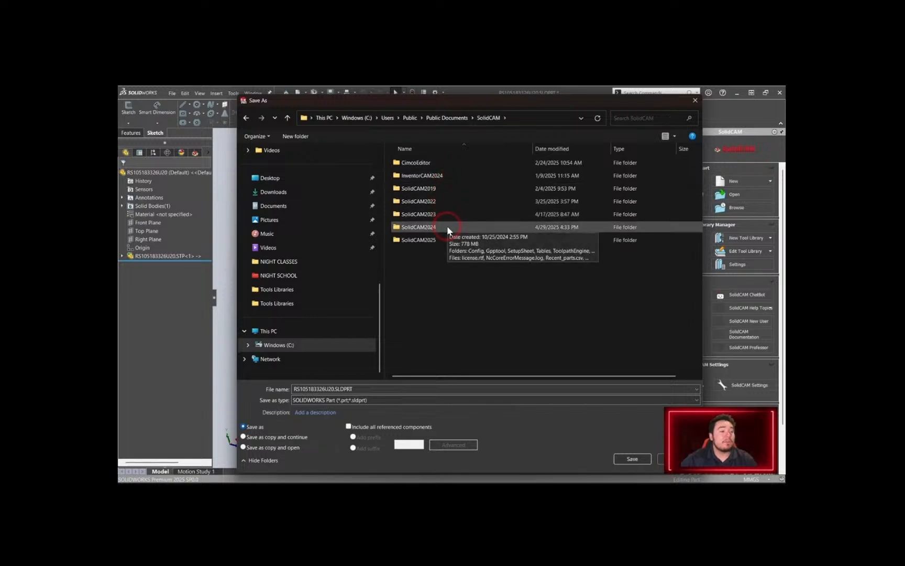
pyautogui.doubleClick(448, 228)
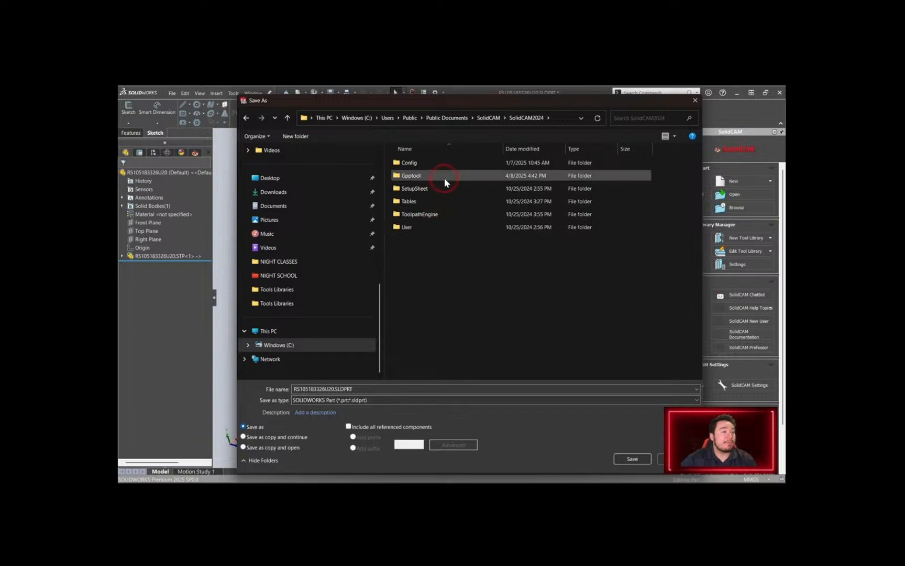
pyautogui.doubleClick(441, 201)
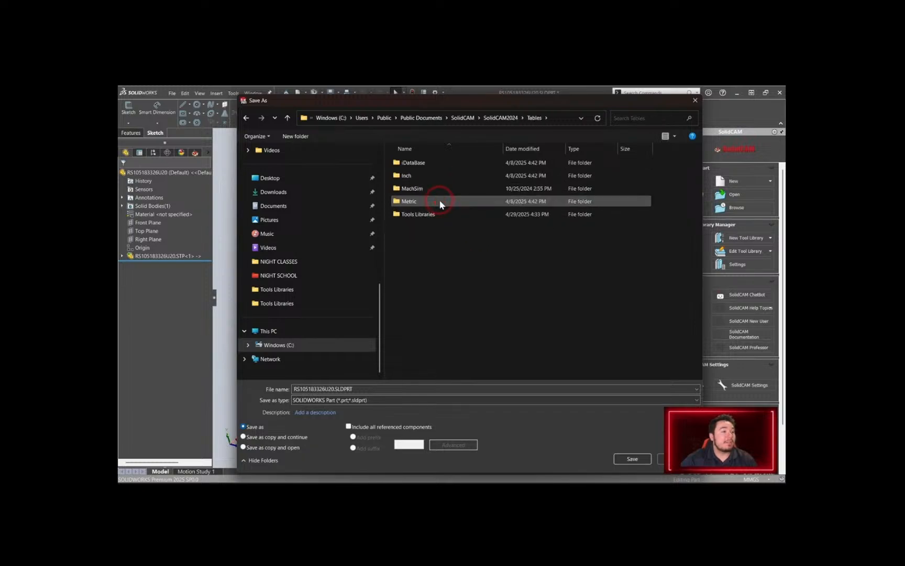
pyautogui.doubleClick(449, 213)
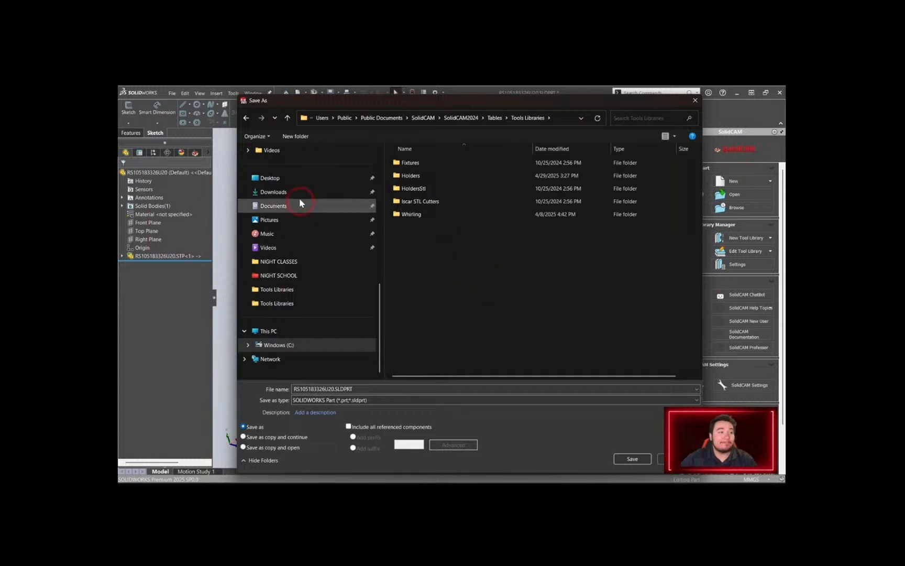
# Create a BORING BARS folder in Tools Libraries and save RS105183326U20.SLDPRT in it
pyautogui.click(291, 137)
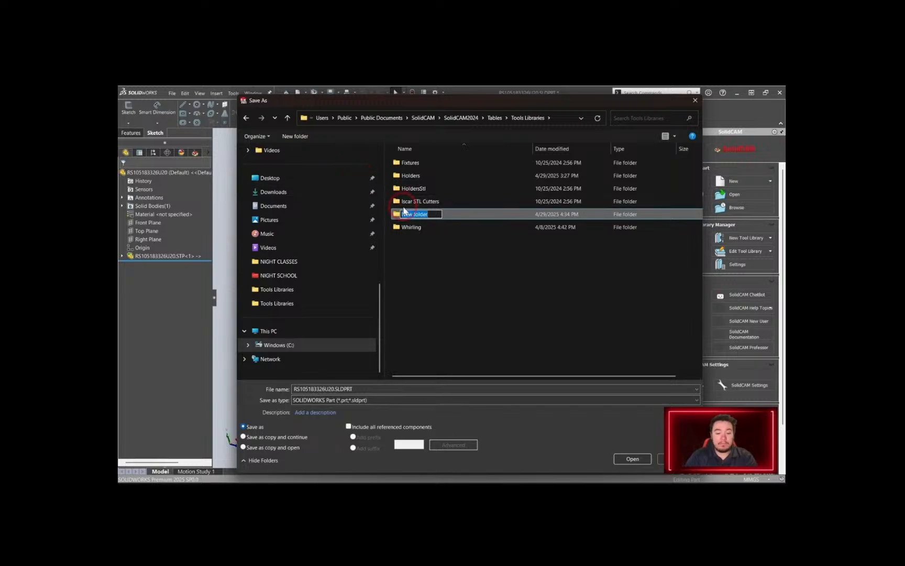
pyautogui.write('L')
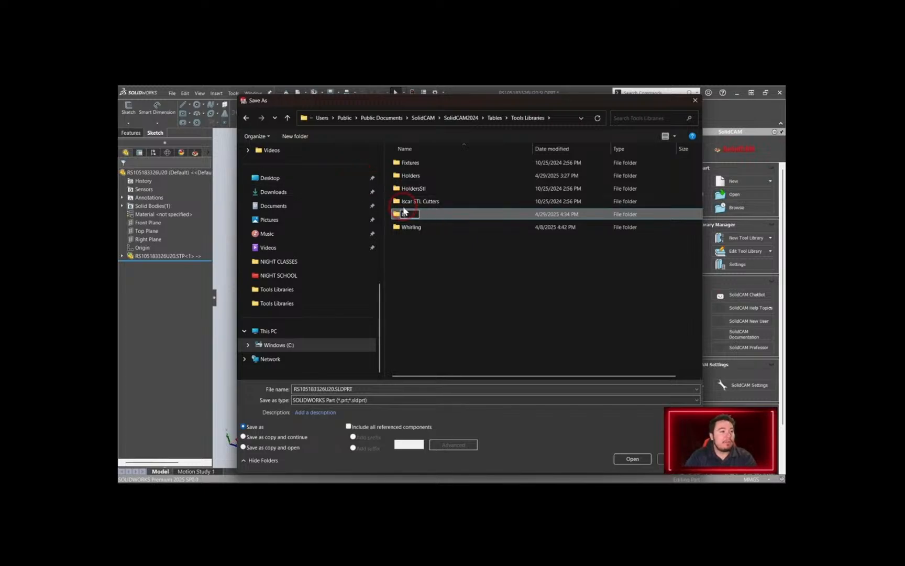
pyautogui.write('ORING BARS')
pyautogui.click(502, 215)
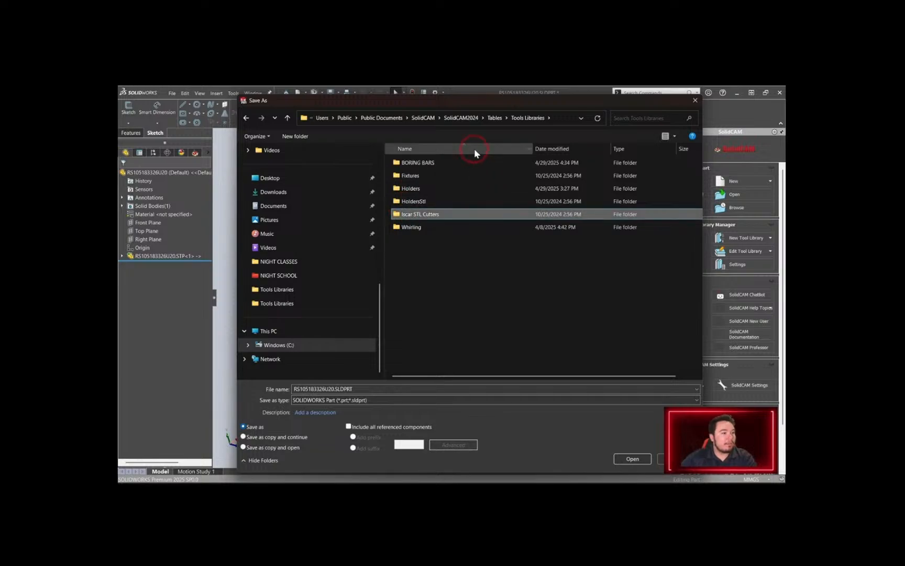
pyautogui.doubleClick(474, 167)
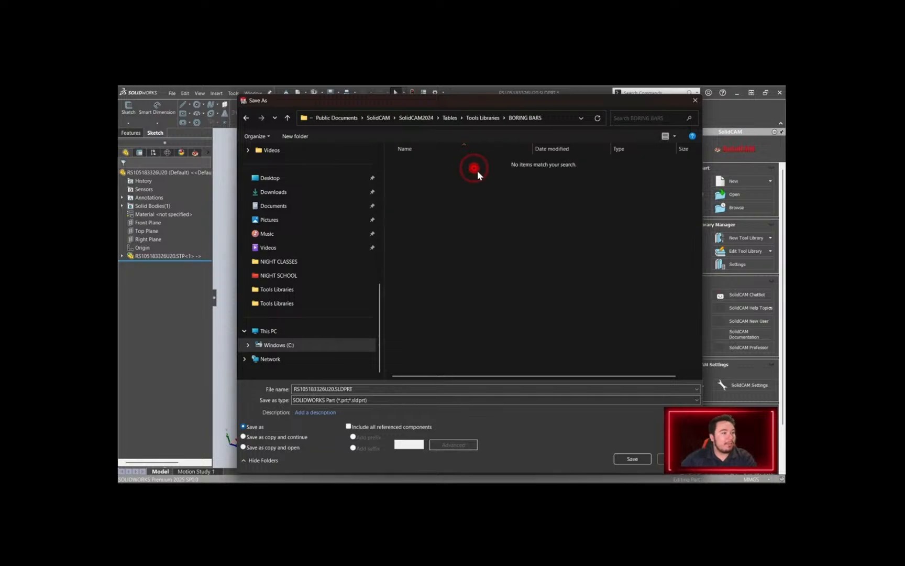
pyautogui.click(633, 459)
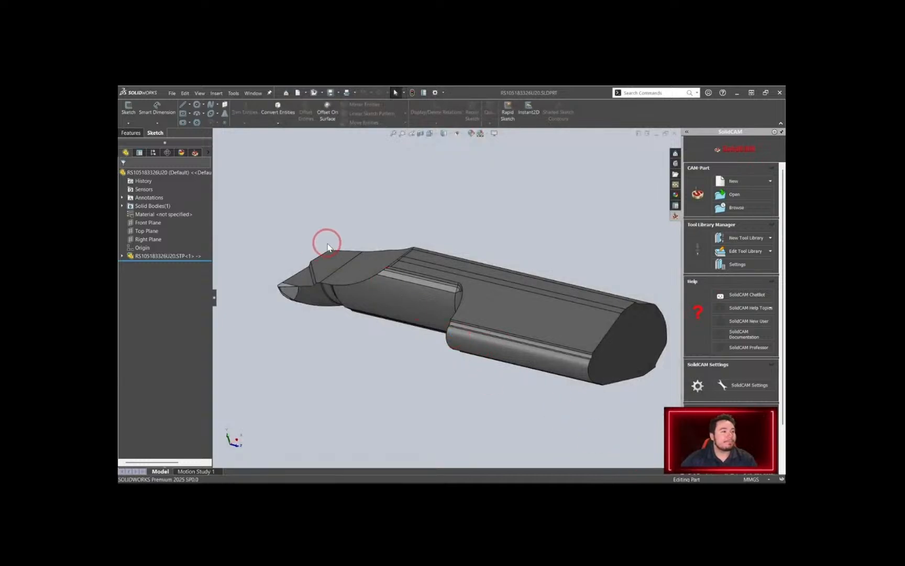
# Open the STEP file B105_0022_1_2_01_20171121_181202503.STP from the Downloads folder
pyautogui.click(322, 93)
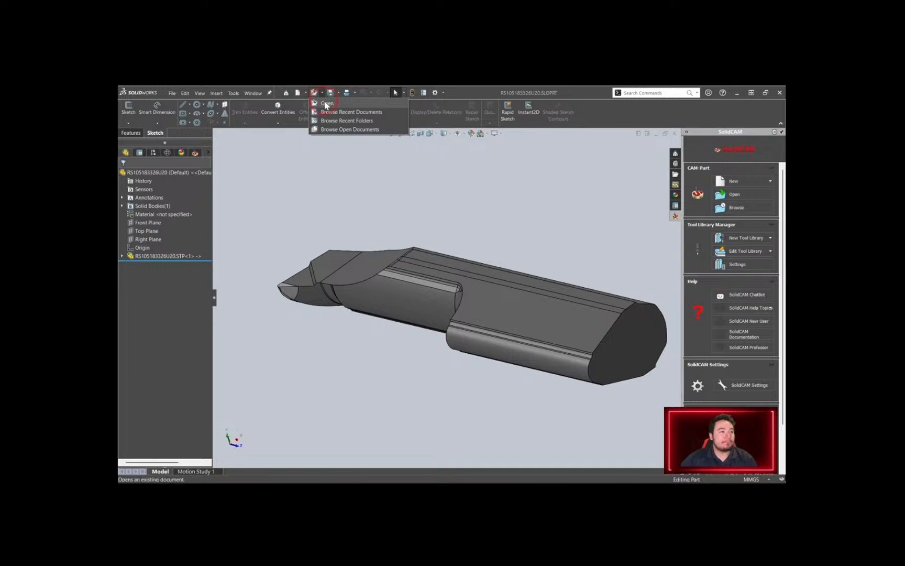
pyautogui.click(326, 104)
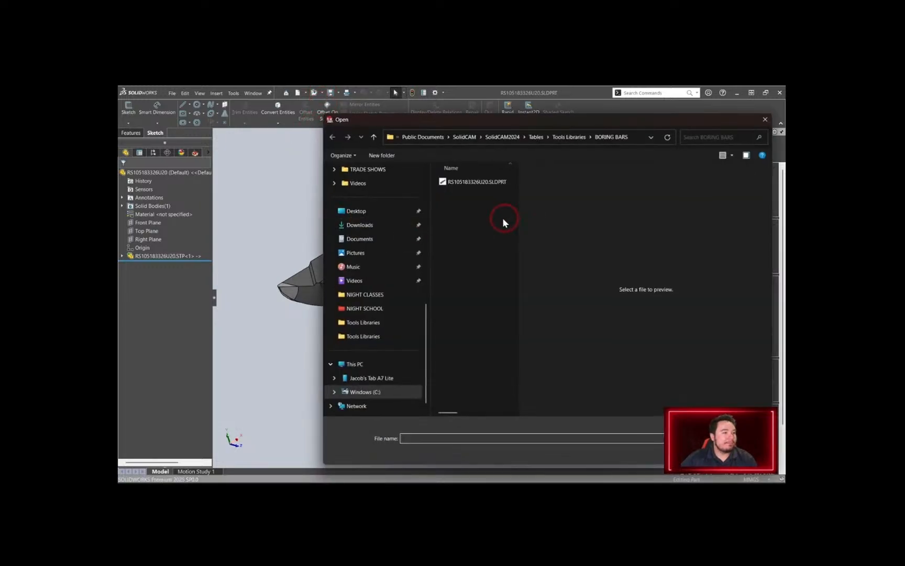
pyautogui.click(374, 228)
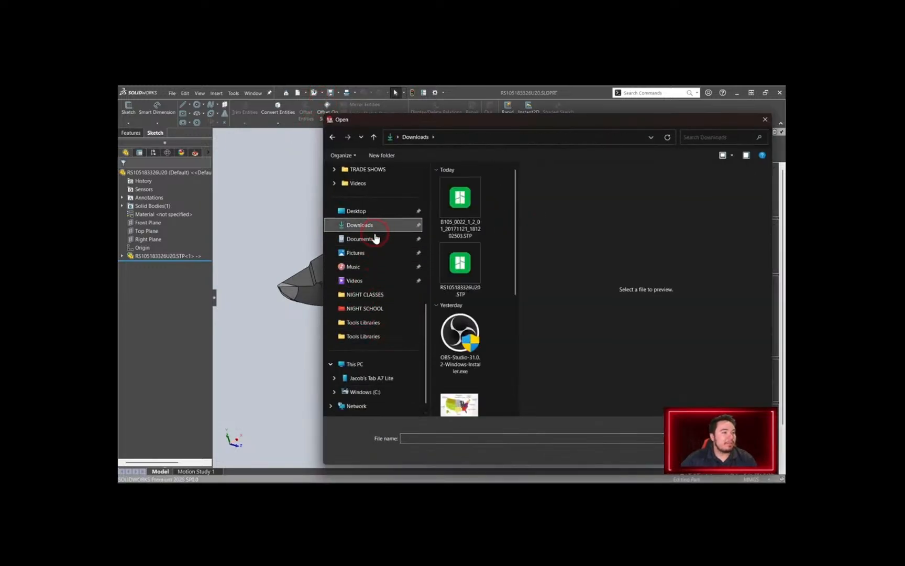
pyautogui.click(459, 204)
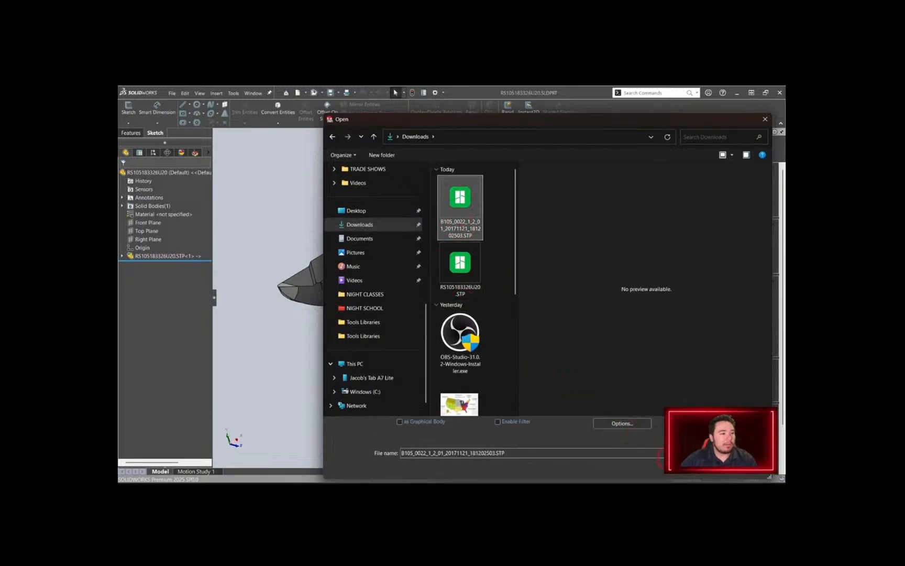
pyautogui.click(707, 474)
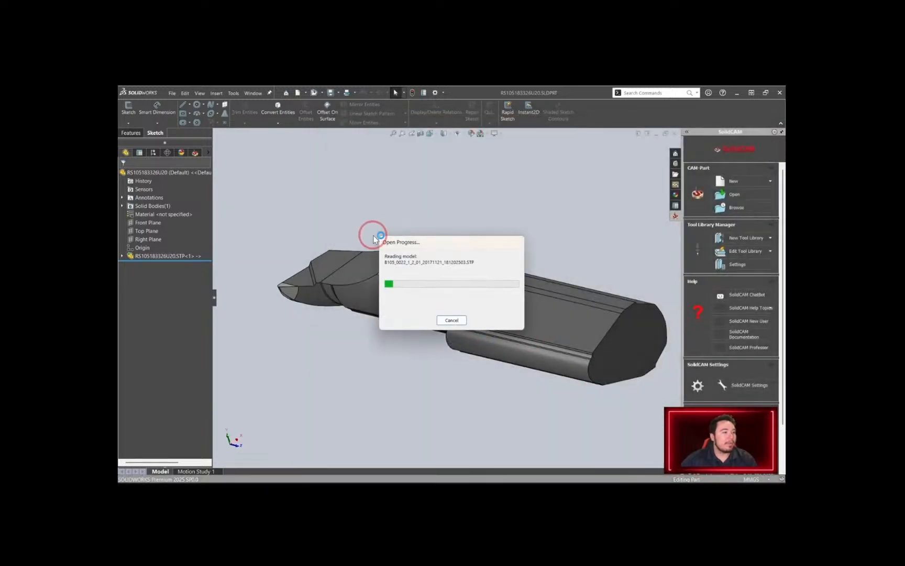
pyautogui.click(509, 288)
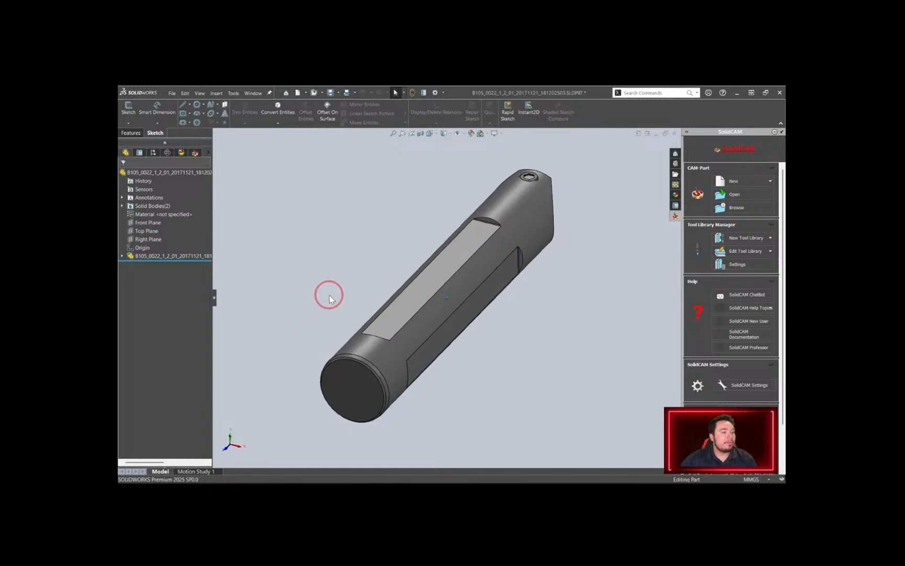
# Save the imported holder as a SOLIDWORKS part in the Holders folder of SolidCAM2024's Tools Libraries, under Public Documents
pyautogui.moveTo(329, 295); pyautogui.dragTo(340, 271, button='middle')
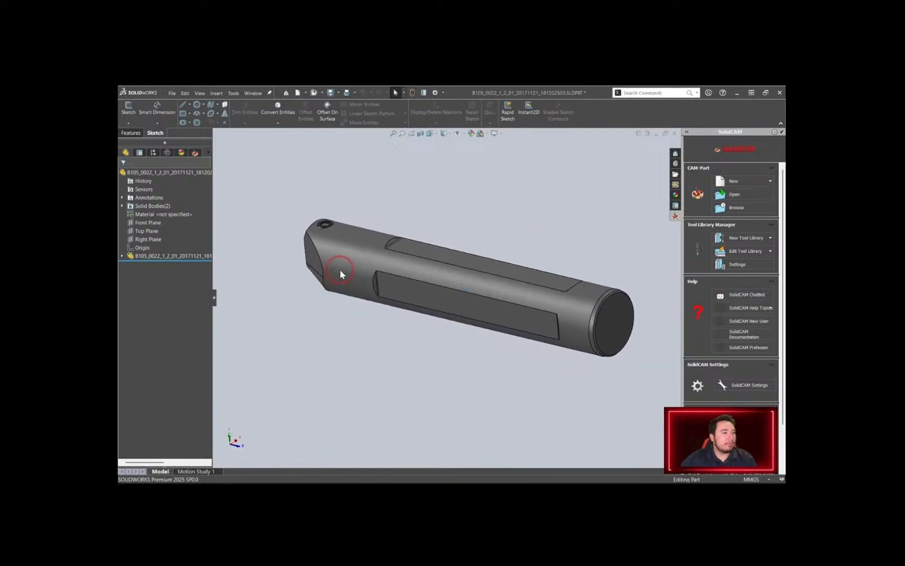
pyautogui.click(339, 95)
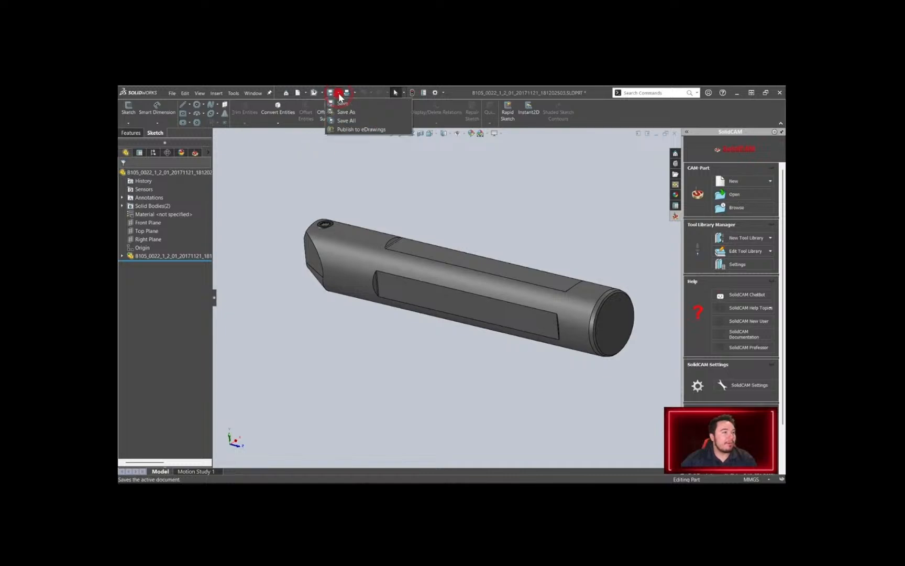
pyautogui.click(346, 112)
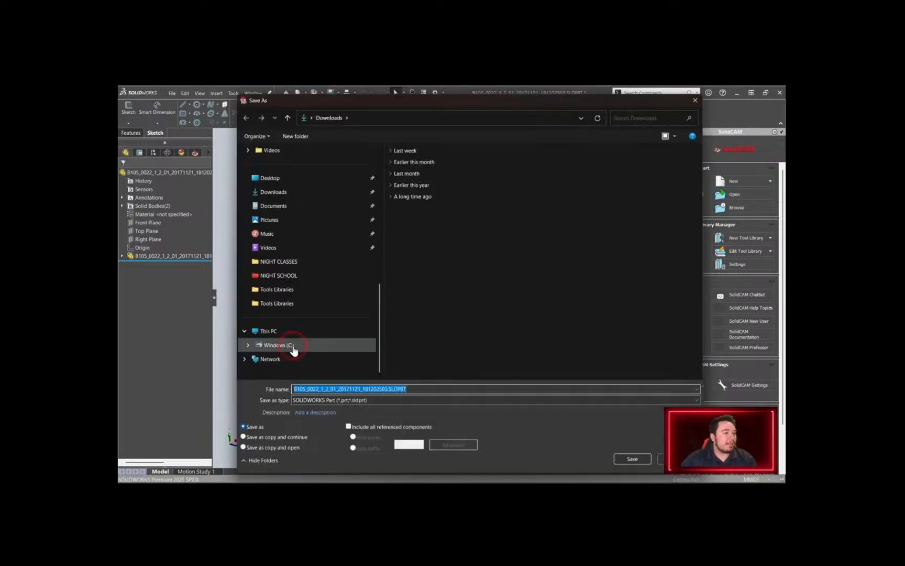
pyautogui.click(293, 347)
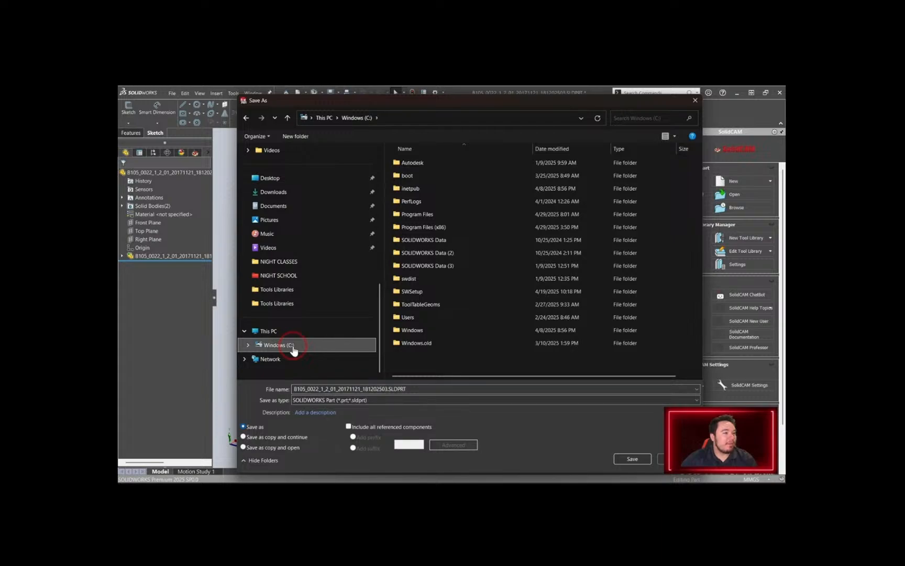
pyautogui.doubleClick(433, 316)
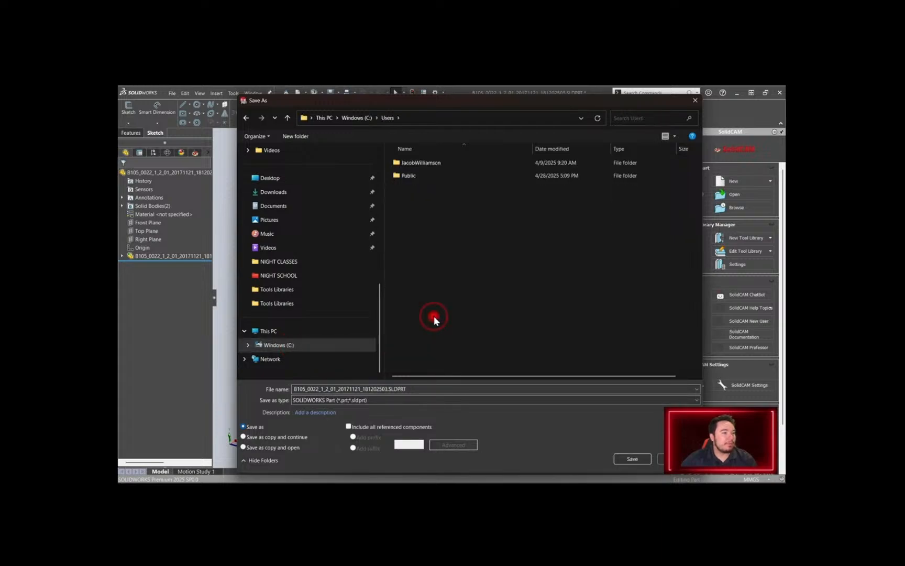
pyautogui.doubleClick(440, 175)
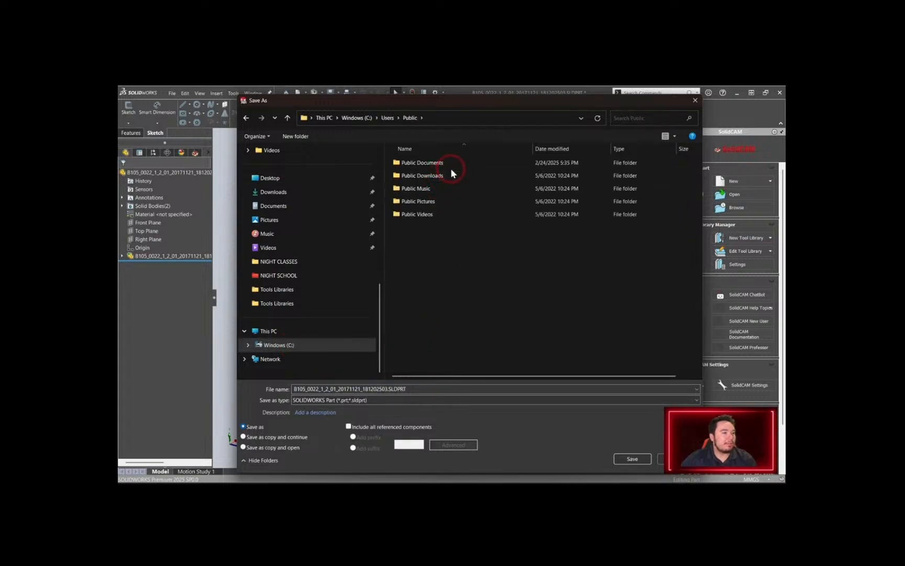
pyautogui.doubleClick(453, 165)
pyautogui.doubleClick(444, 175)
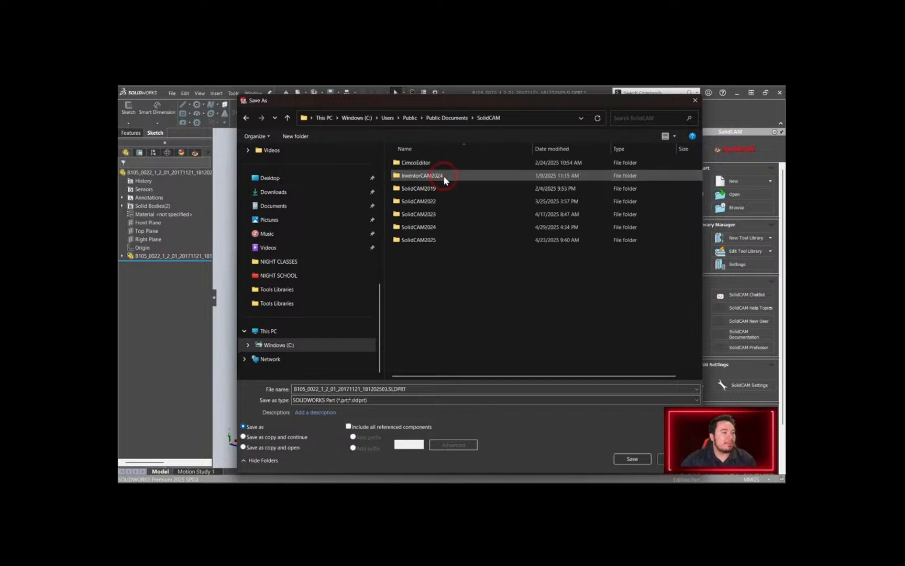
pyautogui.doubleClick(454, 228)
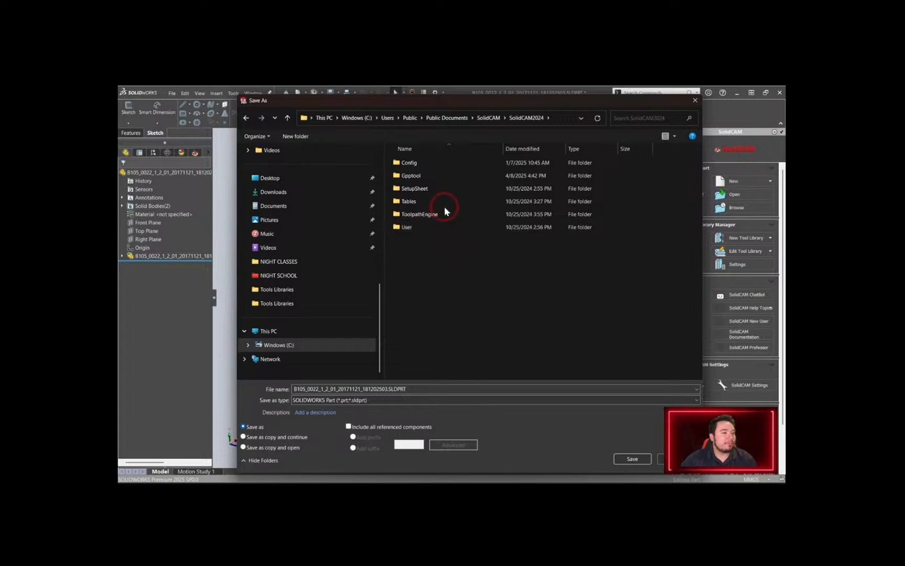
pyautogui.doubleClick(445, 202)
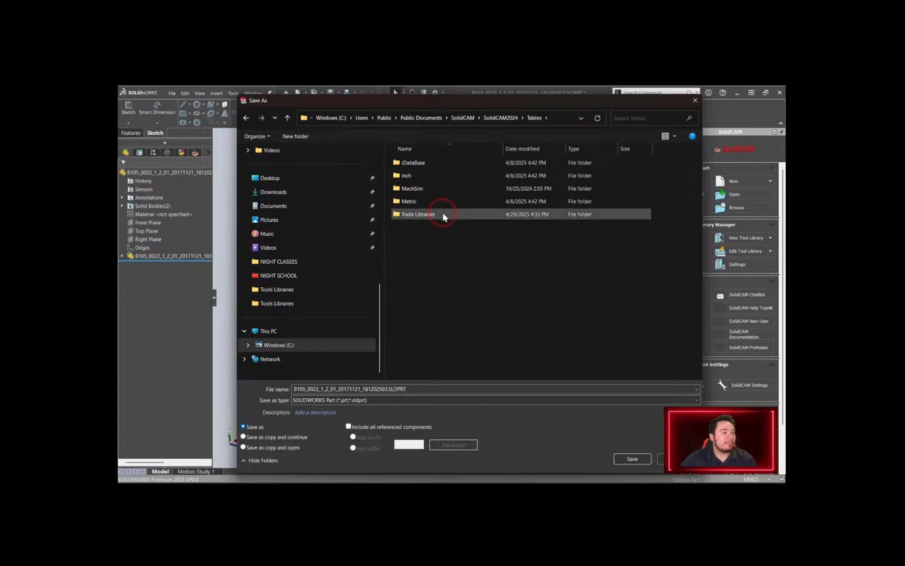
pyautogui.doubleClick(445, 214)
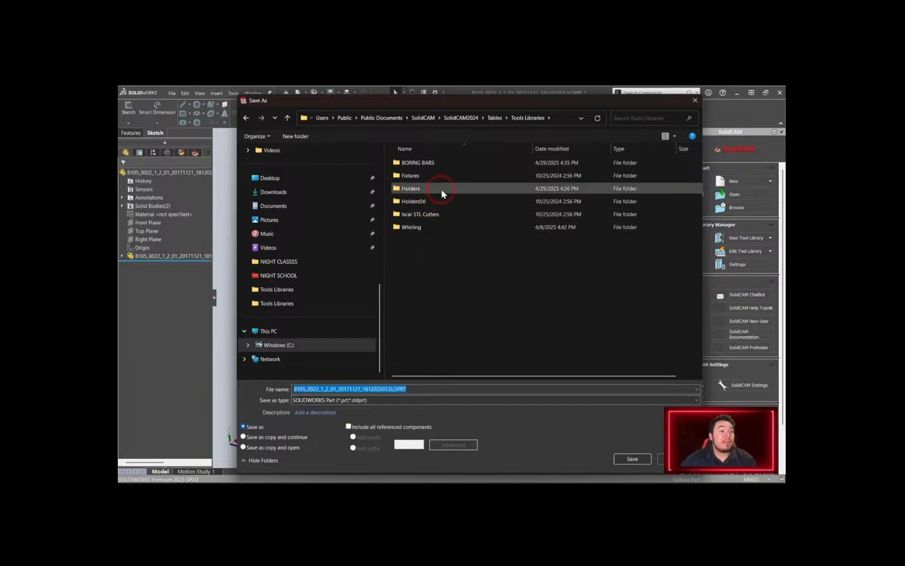
pyautogui.doubleClick(441, 189)
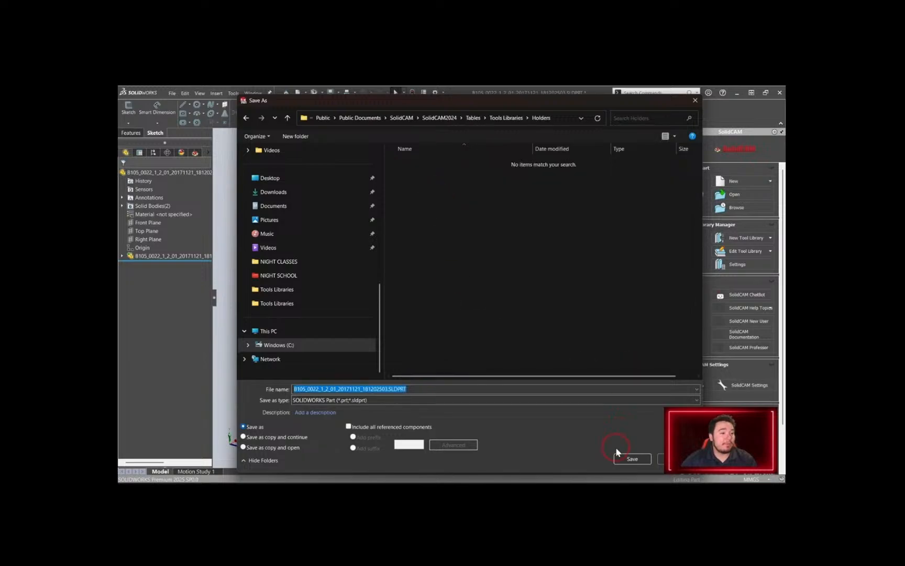
pyautogui.click(621, 461)
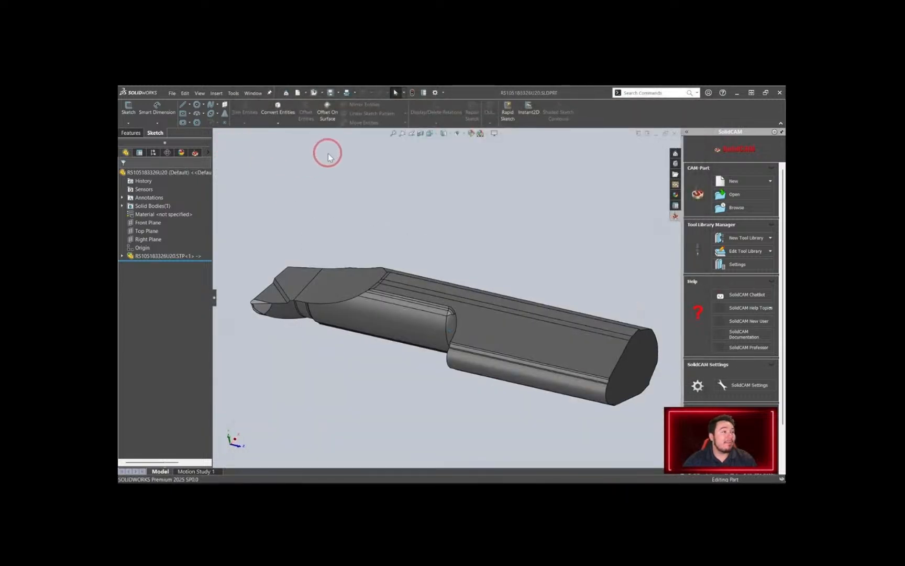
# Make an assembly from the boring bar part RS105183326U20, placing it at the origin
pyautogui.click(172, 93)
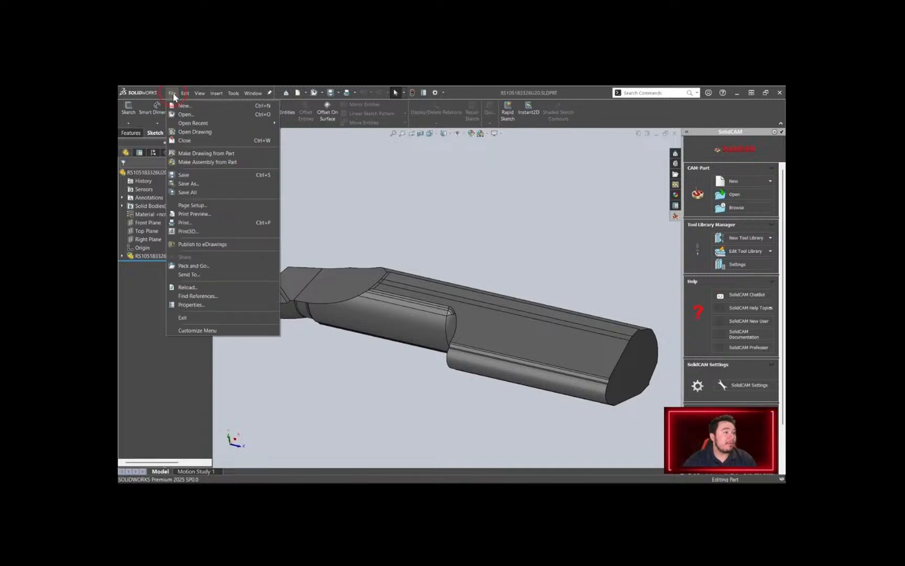
pyautogui.click(213, 164)
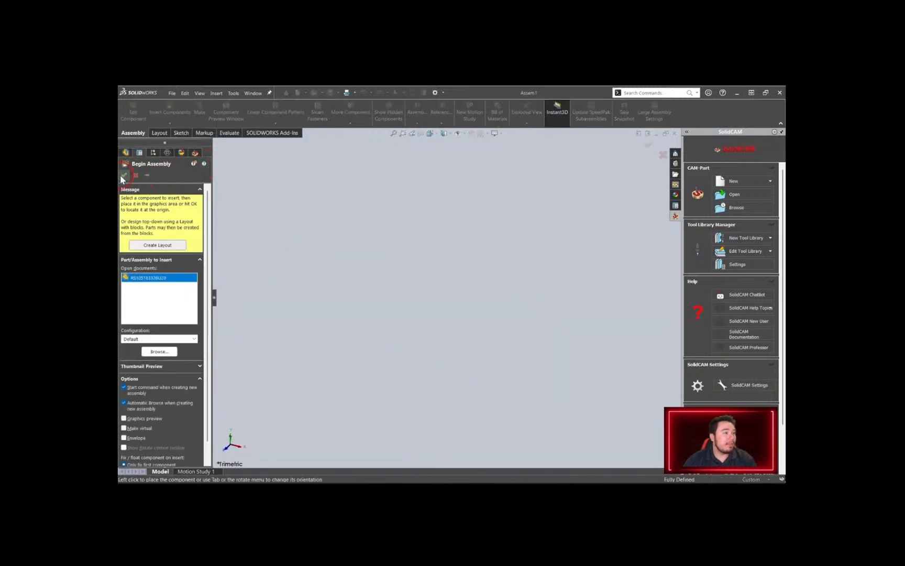
pyautogui.click(123, 174)
# Save the assembly as PH HORN BORING BAR ASSY in a new ASSEMBLIES folder inside SolidCAM2024's Tools Libraries
pyautogui.moveTo(354, 258); pyautogui.dragTo(335, 157, button='middle')
pyautogui.click(339, 94)
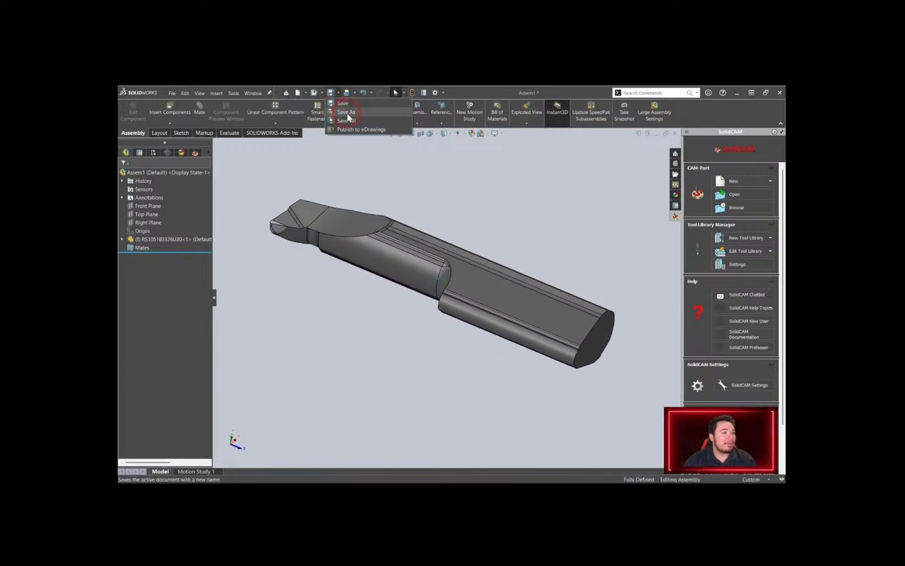
pyautogui.click(348, 113)
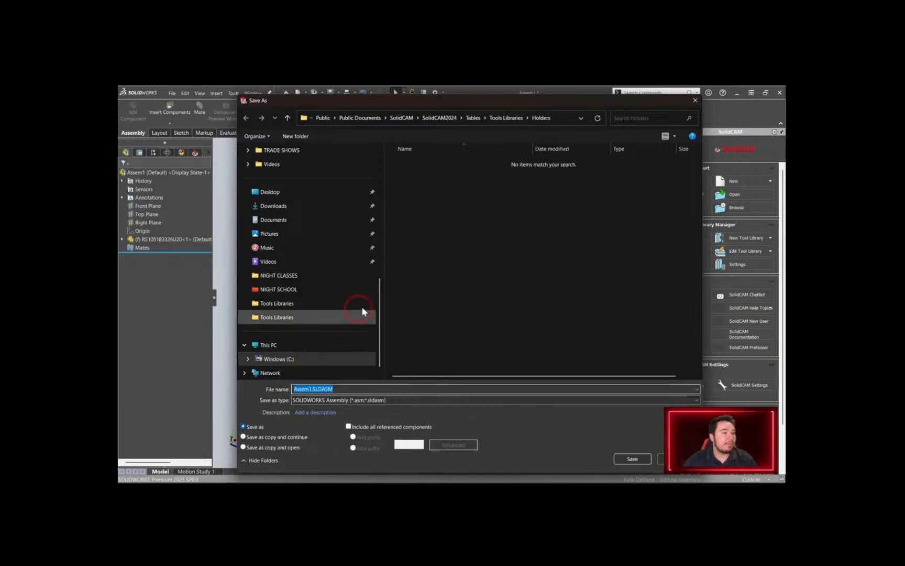
pyautogui.click(515, 118)
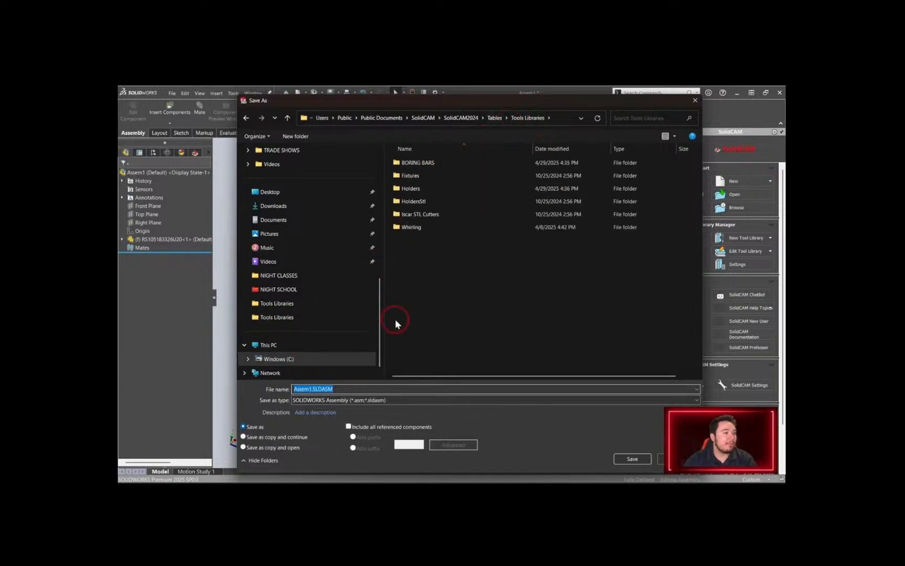
pyautogui.click(292, 137)
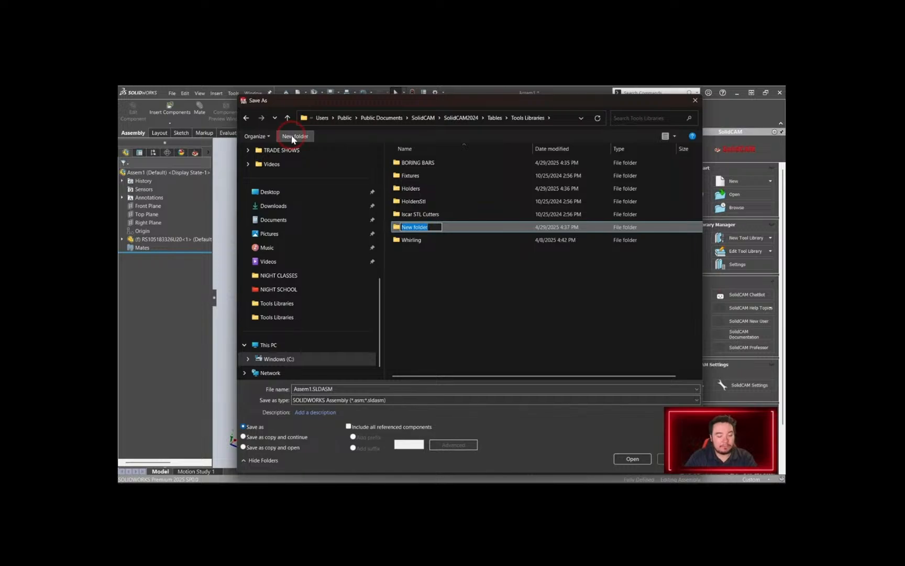
pyautogui.write('ASSEMBLIES')
pyautogui.press('Return')
pyautogui.press('Return')
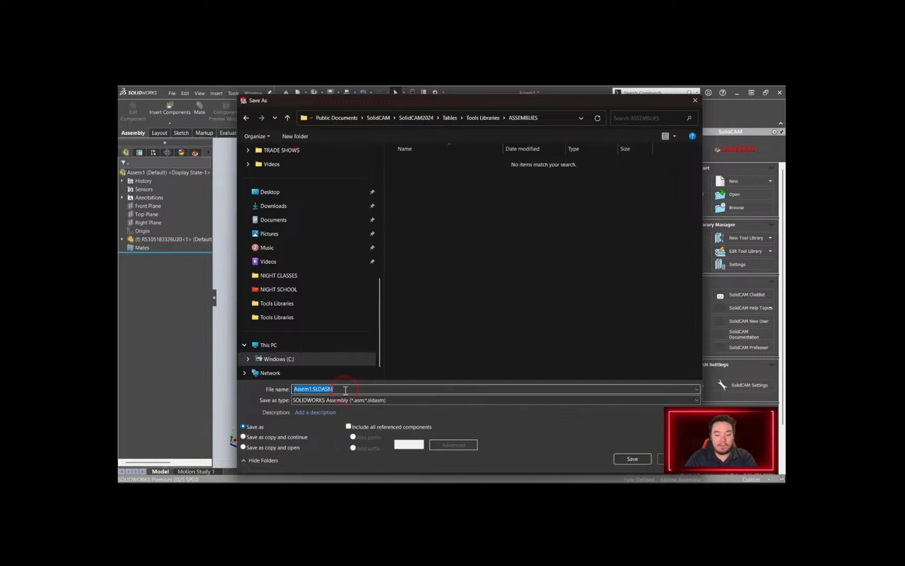
pyautogui.write('PH HORN BORING BAR ASSY')
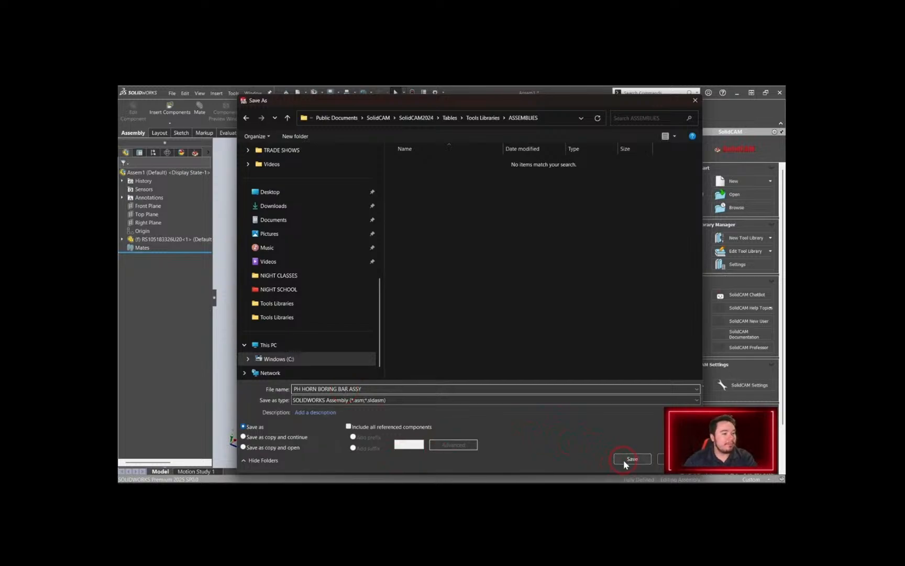
pyautogui.click(623, 460)
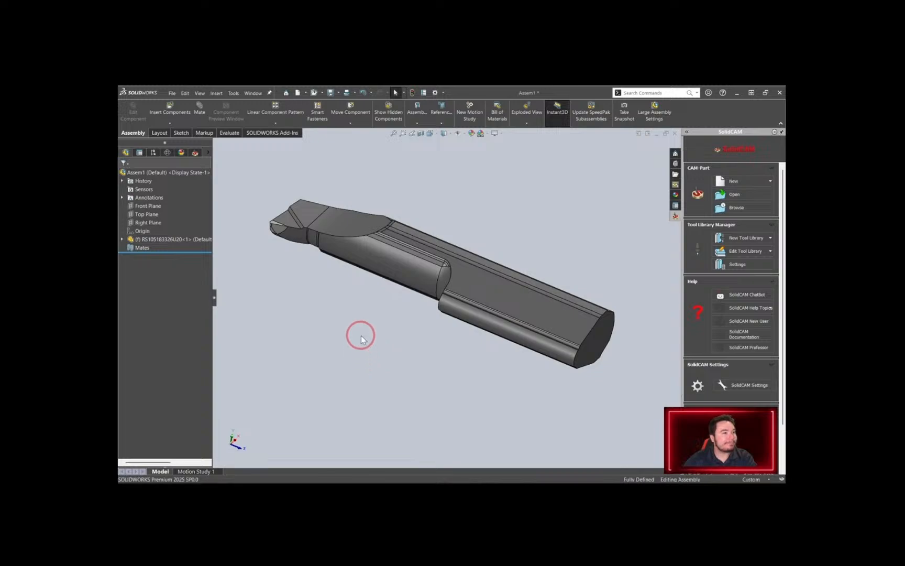
# Insert the holder part B105_0022_1_2_01 from the Holders folder of Tools Libraries, placing it freely beside the boring bar
pyautogui.click(177, 113)
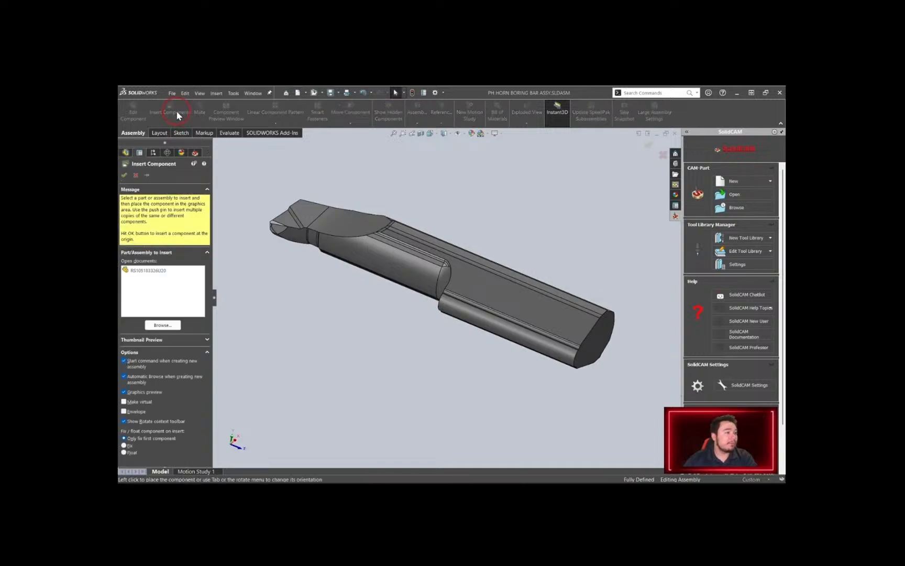
pyautogui.click(155, 327)
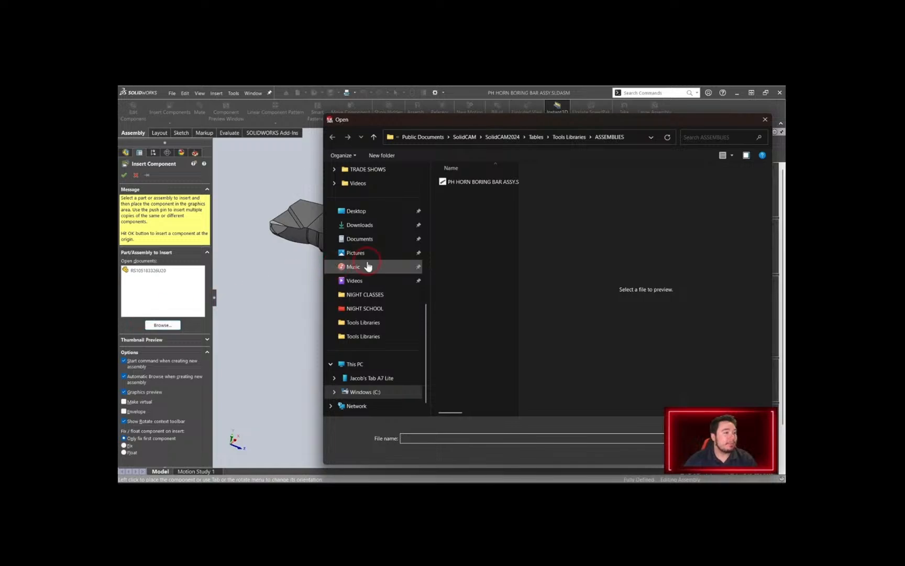
pyautogui.click(567, 137)
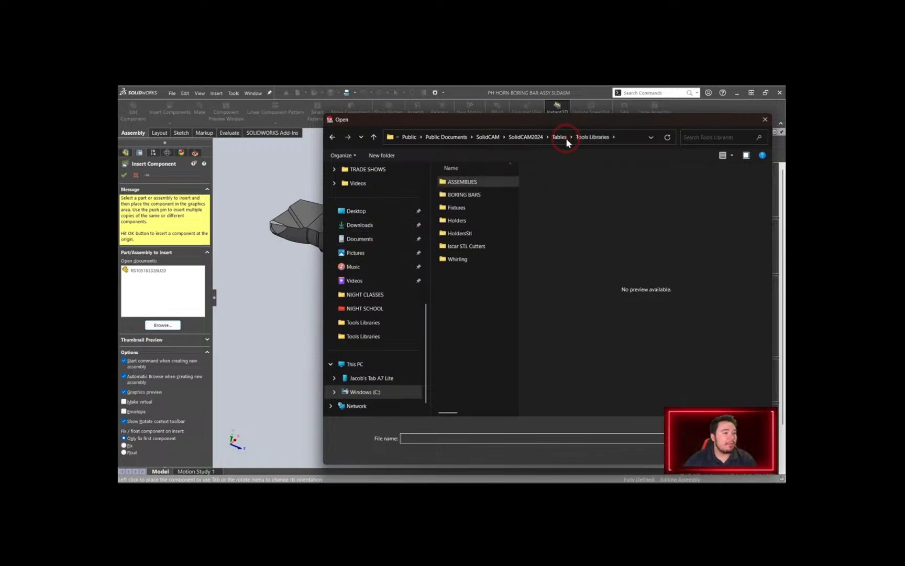
pyautogui.click(463, 222)
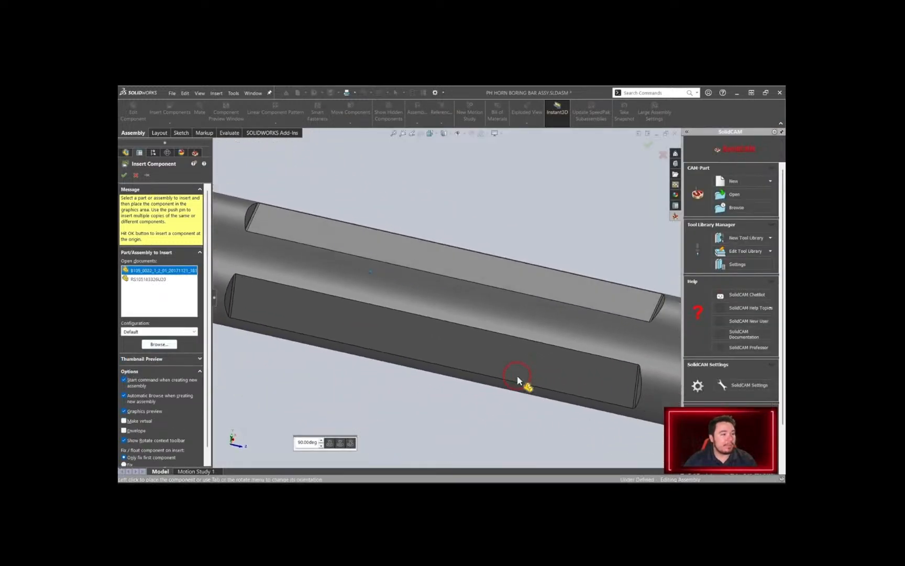
pyautogui.click(516, 374)
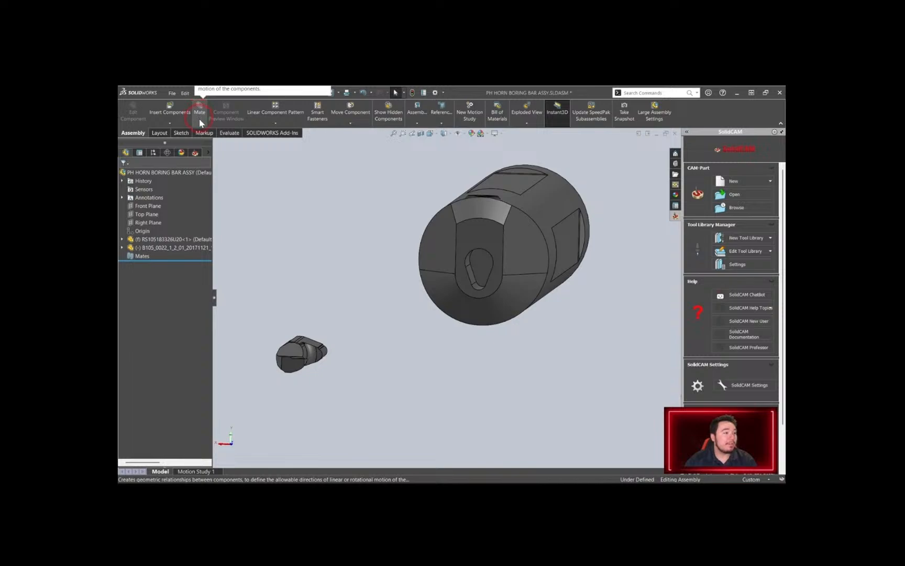
# Add a coincident mate between the bottom face of the holder's pocket and the boring bar's rear end face
pyautogui.click(199, 118)
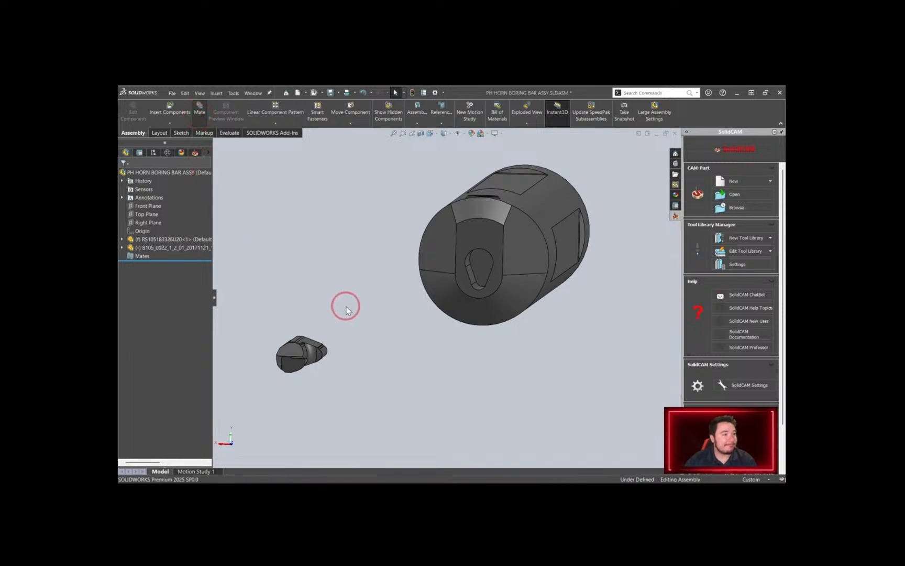
pyautogui.click(480, 266)
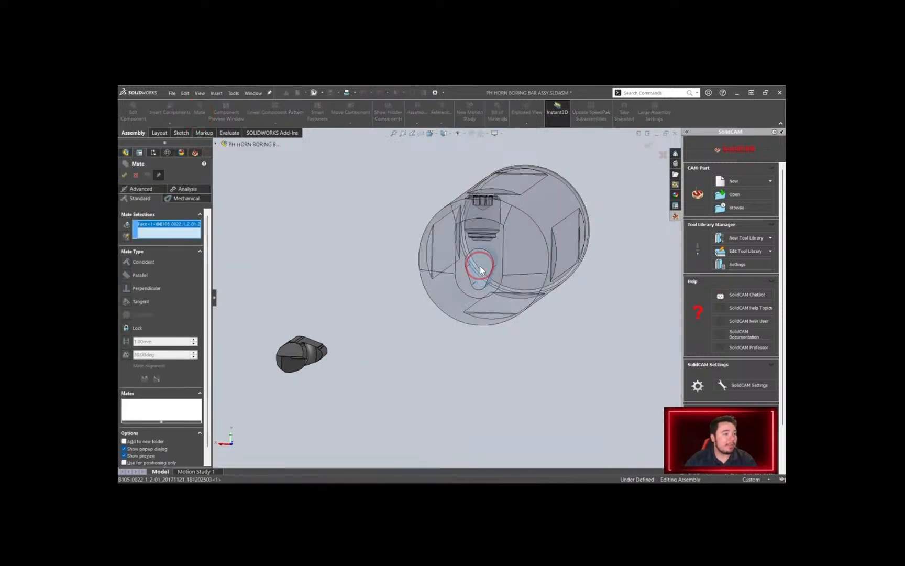
pyautogui.moveTo(466, 314); pyautogui.dragTo(428, 312, button='middle')
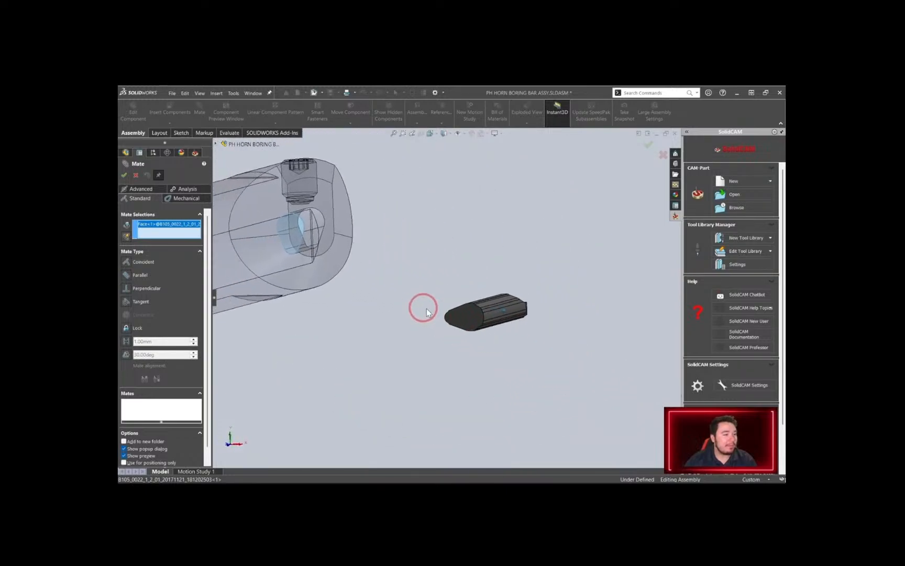
pyautogui.click(470, 319)
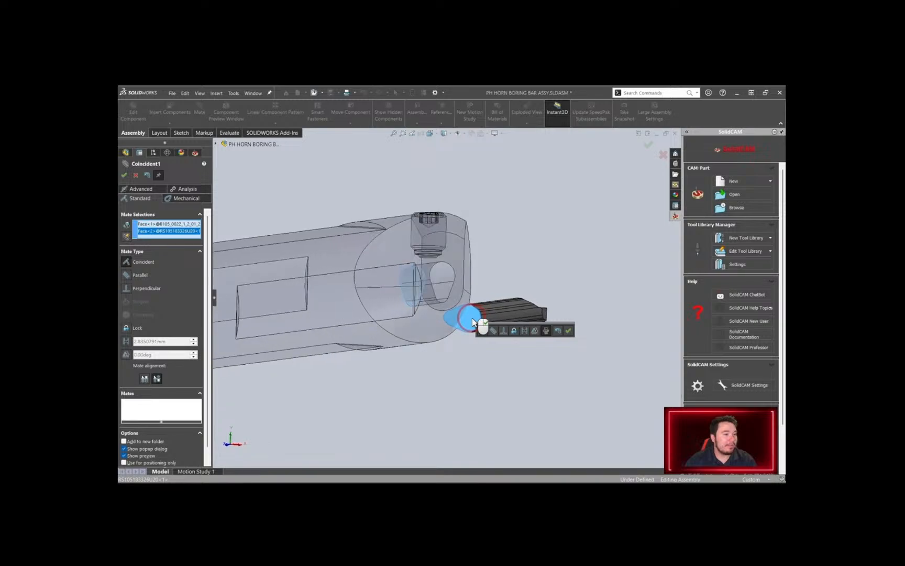
pyautogui.press('Return')
# Add a coincident mate between one flat side wall of the holder's pocket and the matching flat on the boring bar's shank
pyautogui.moveTo(425, 330); pyautogui.dragTo(458, 292, button='middle')
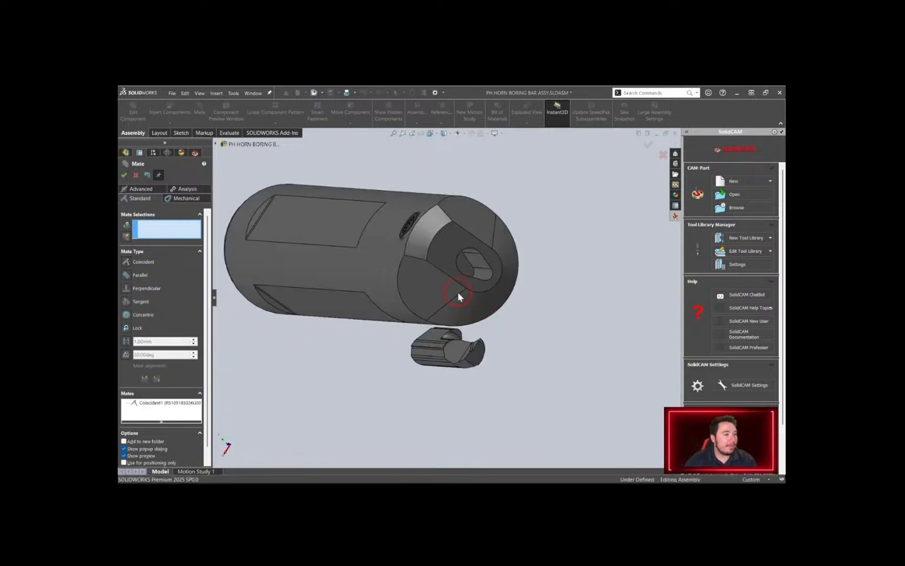
pyautogui.click(474, 263)
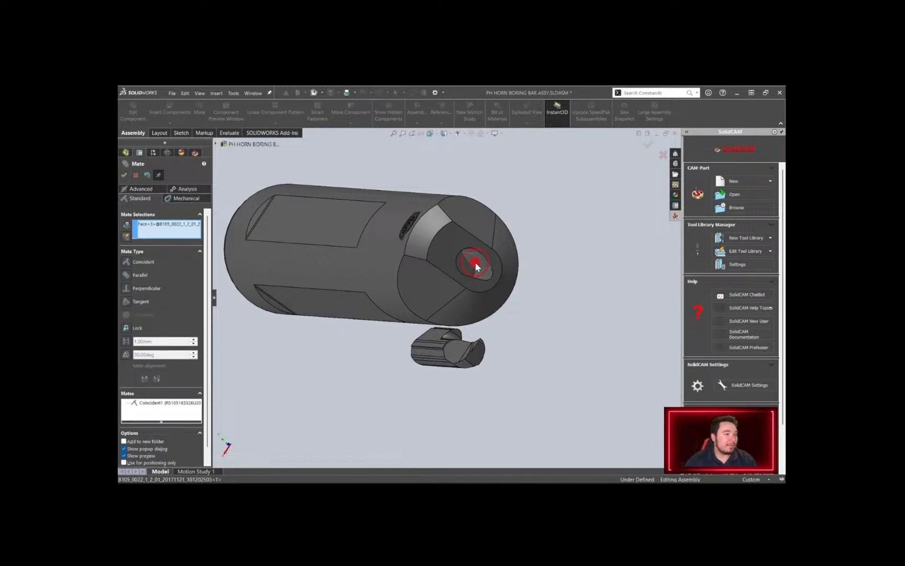
pyautogui.click(429, 340)
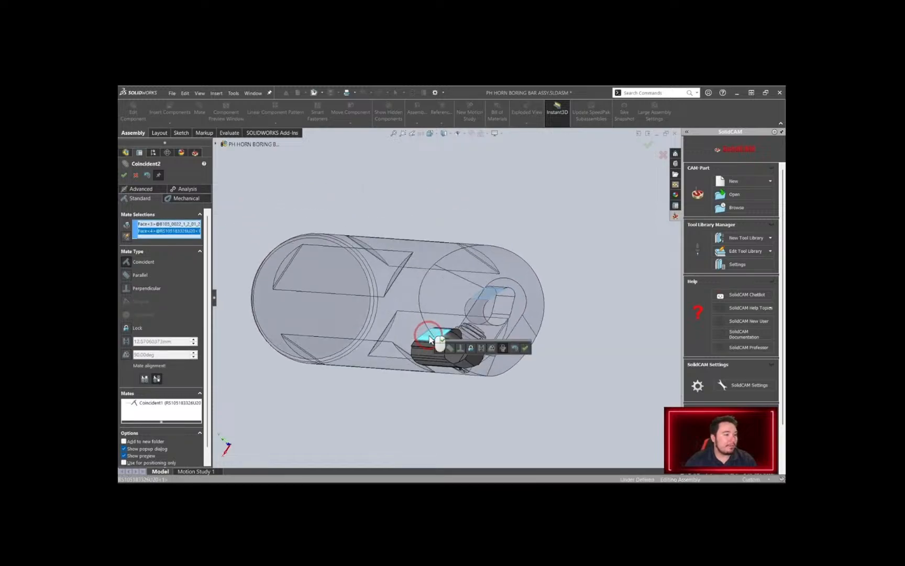
pyautogui.rightClick(429, 336)
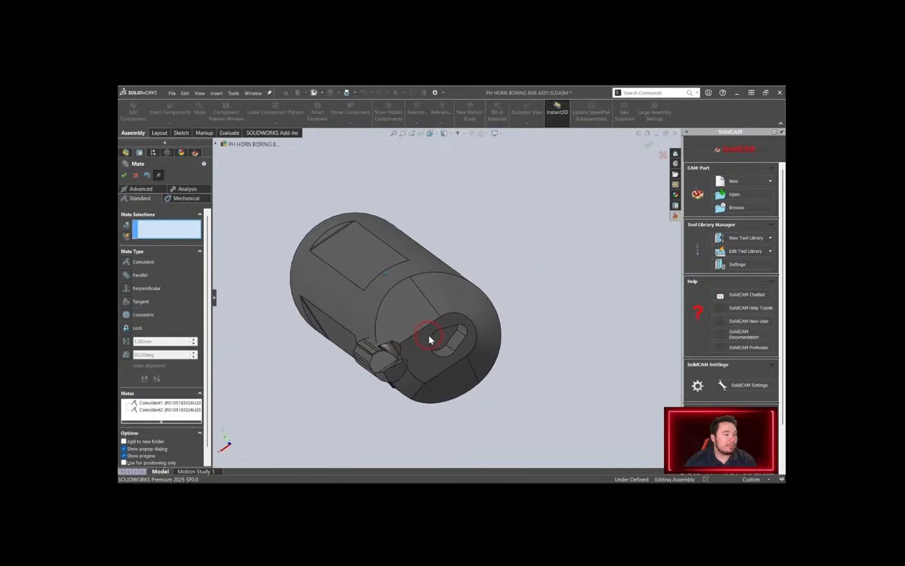
# Mate the pocket's other flat wall coincident with the boring bar's second shank flat and finish mating
pyautogui.click(440, 328)
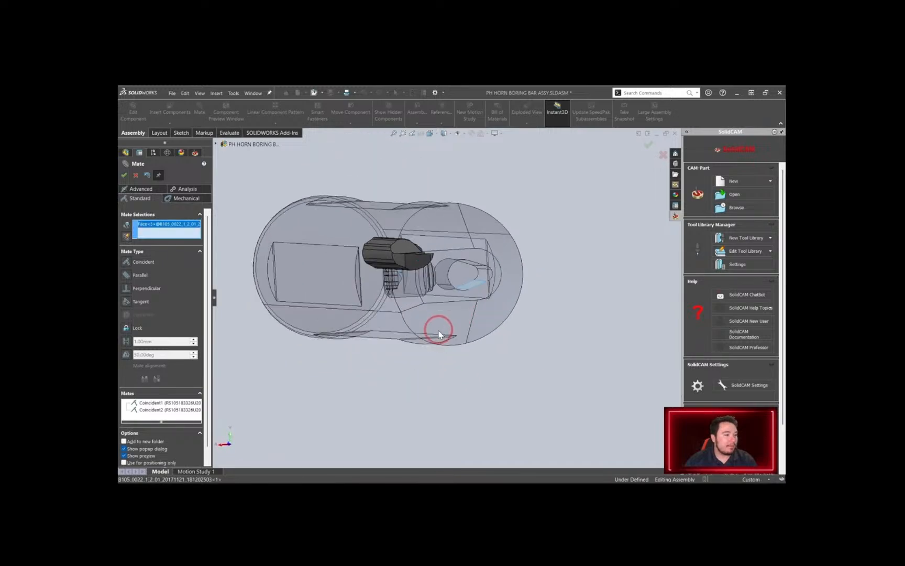
pyautogui.click(482, 379)
pyautogui.rightClick(483, 379)
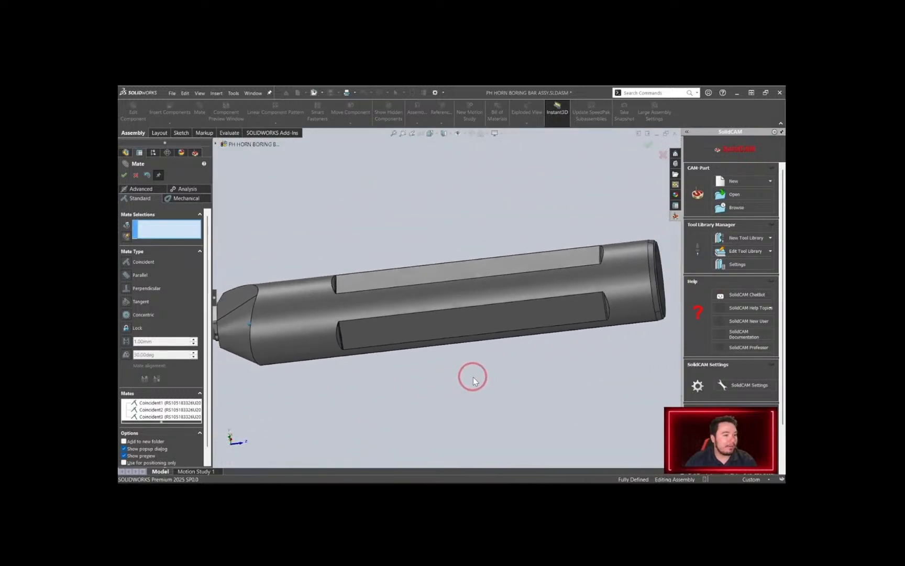
pyautogui.click(123, 176)
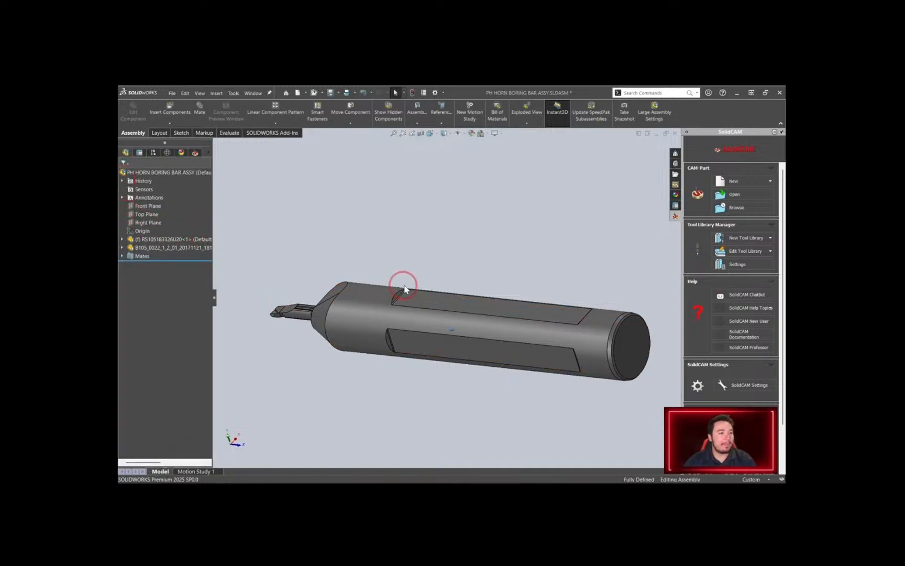
# Start an assembly sketch on the holder's flat rear end face and draw an off-centre circle on it
pyautogui.moveTo(534, 280); pyautogui.dragTo(528, 281, button='middle')
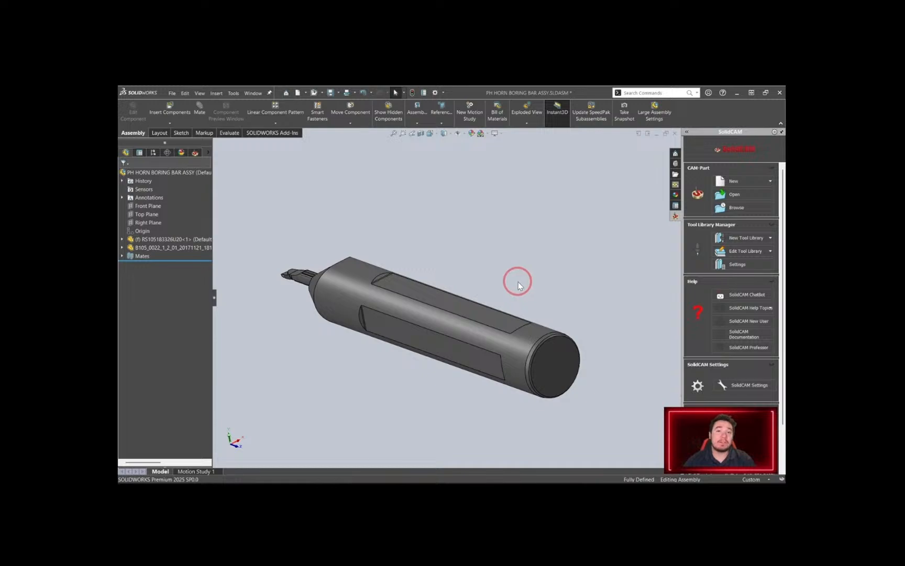
pyautogui.scroll(-8, 497, 284)
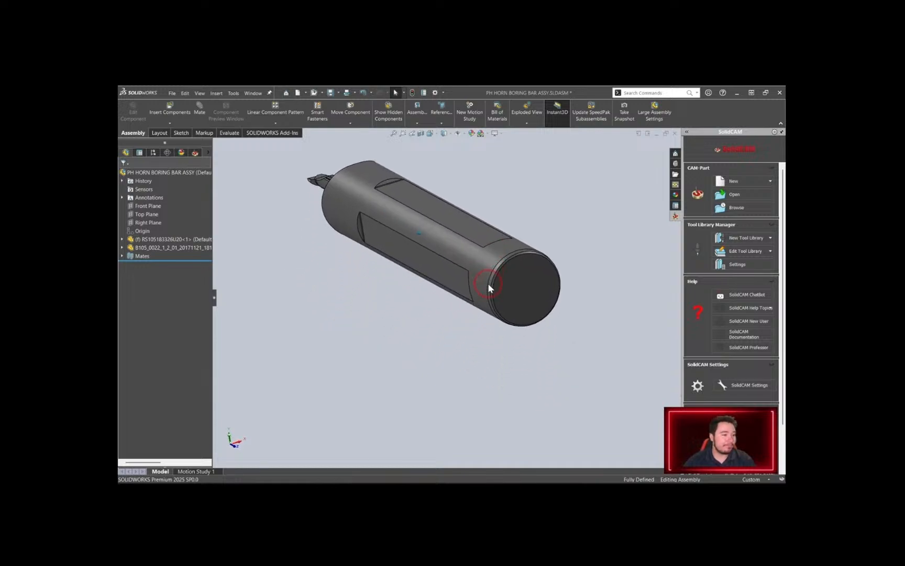
pyautogui.click(409, 328)
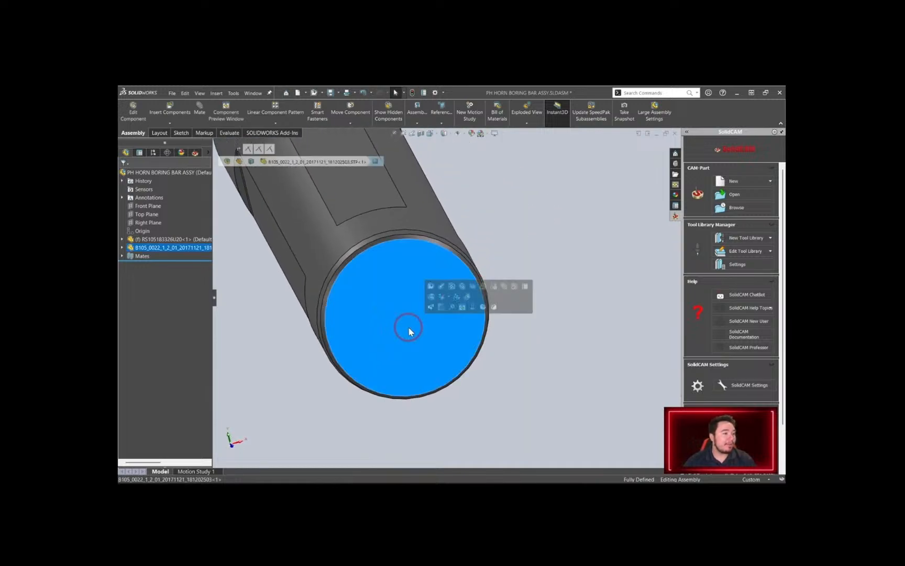
pyautogui.click(441, 297)
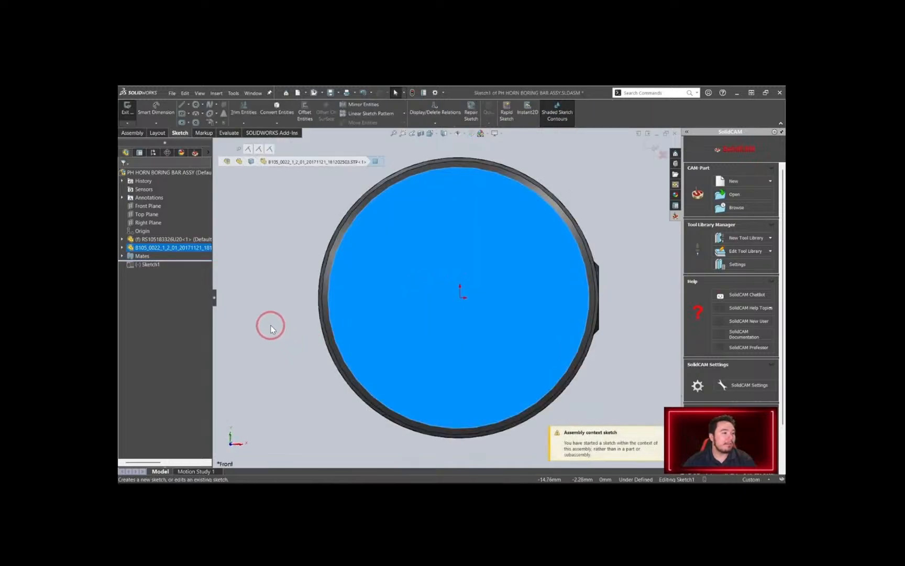
pyautogui.moveTo(249, 290); pyautogui.dragTo(266, 288, button='right')
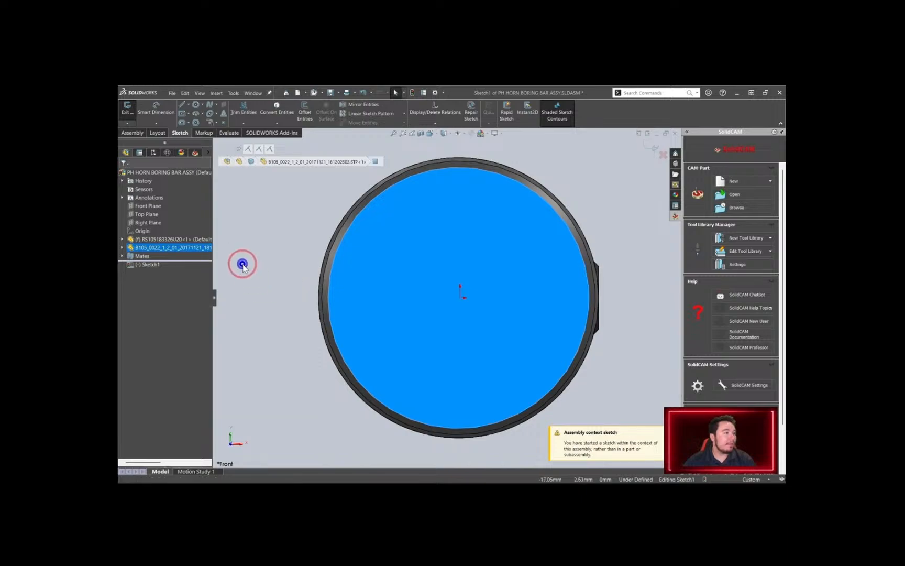
pyautogui.click(196, 105)
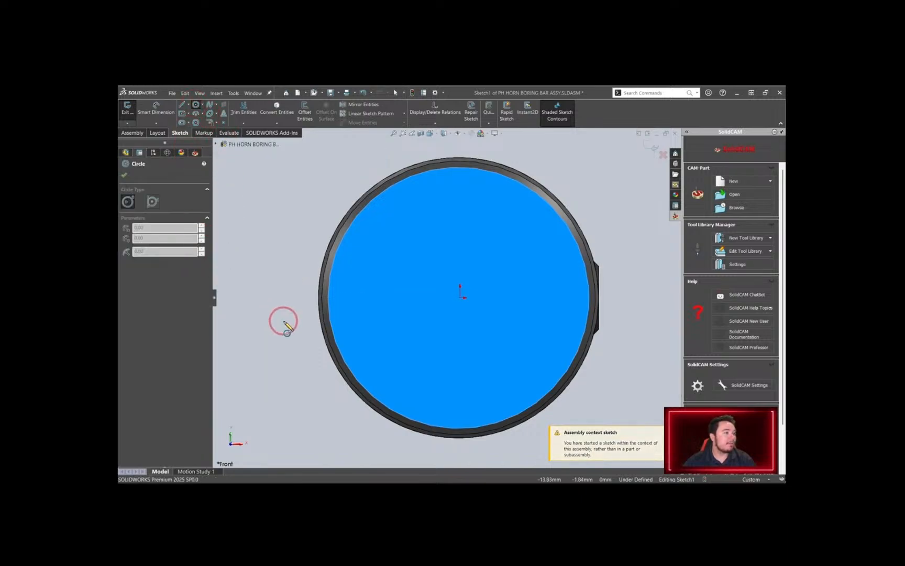
pyautogui.moveTo(400, 282)
pyautogui.mouseDown()
pyautogui.moveTo(413, 324)
pyautogui.moveTo(399, 335)
pyautogui.mouseUp()
pyautogui.press('Escape')
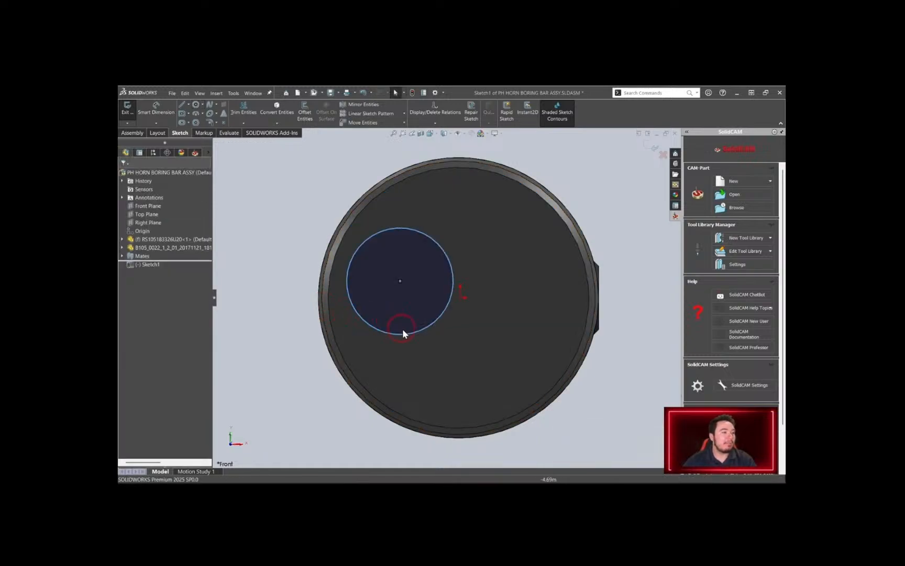
# Make the sketched circle concentric with the circular edge of the holder's rear face
pyautogui.click(537, 194)
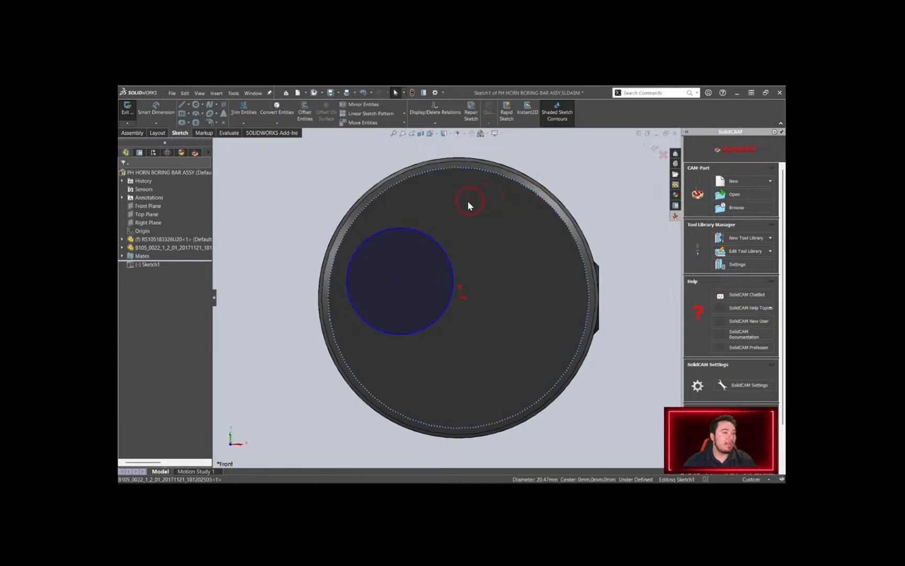
pyautogui.keyDown('ctrl'); pyautogui.click(386, 231); pyautogui.keyUp('ctrl')
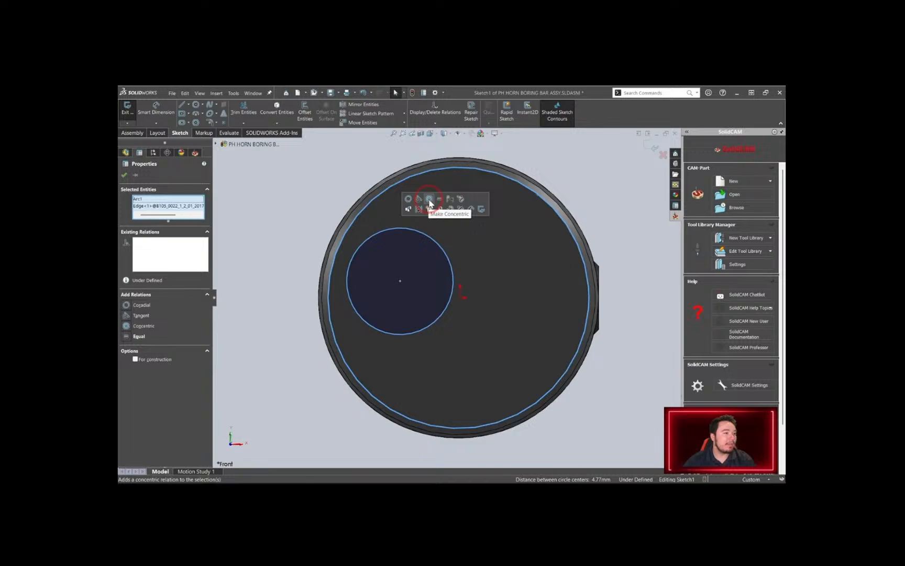
pyautogui.click(126, 327)
pyautogui.click(279, 292)
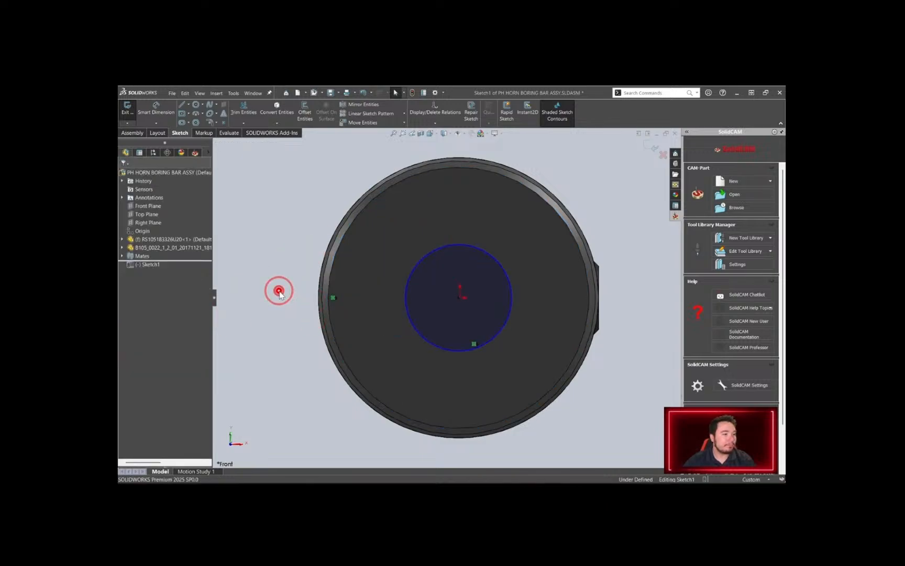
pyautogui.press('l')
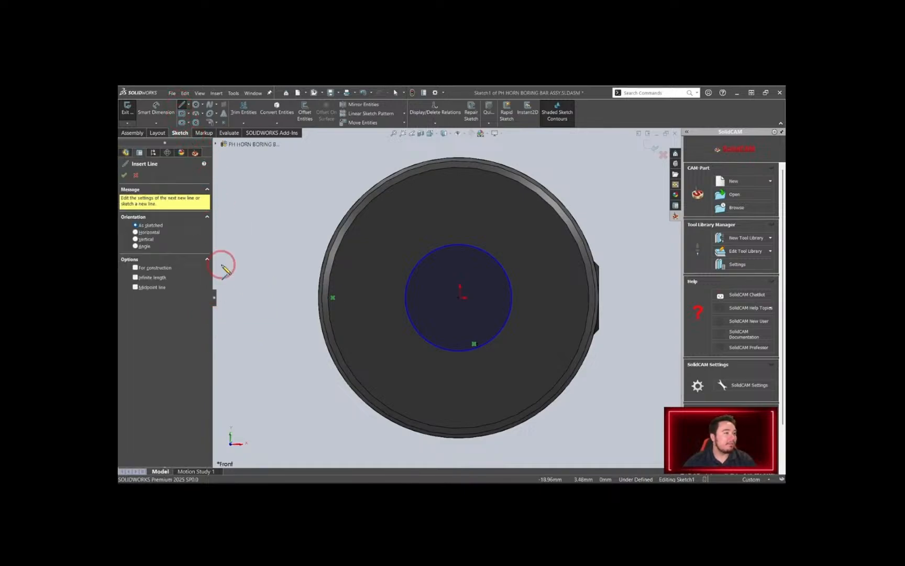
pyautogui.press('Escape')
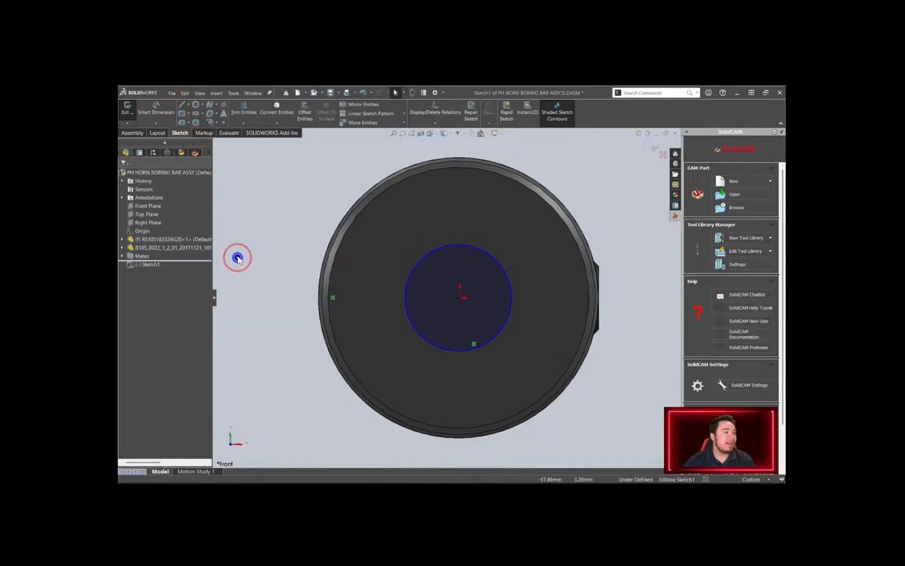
# Draw a vertical line from the sketched circle's centre down to its bottom quadrant point
pyautogui.click(182, 108)
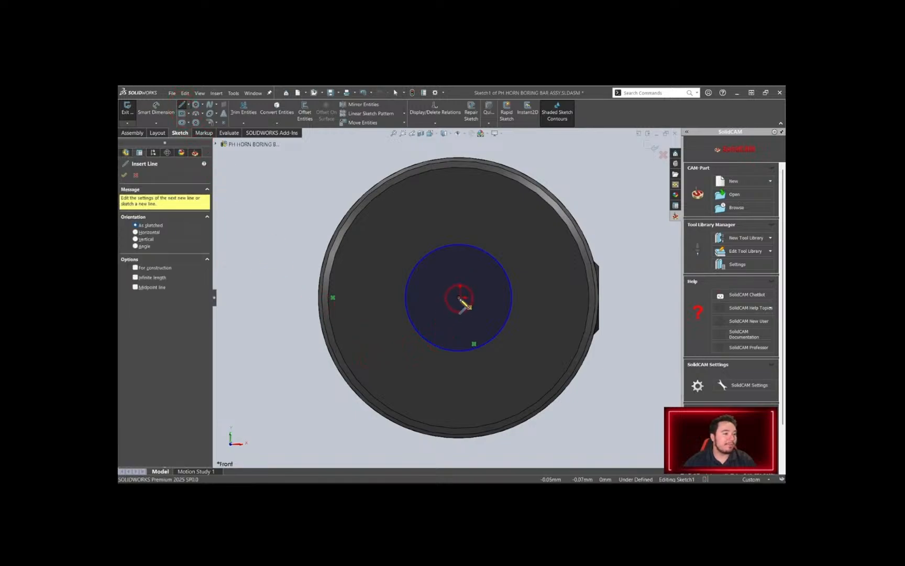
pyautogui.scroll(-2, 463, 306)
pyautogui.scroll(-3, 473, 317)
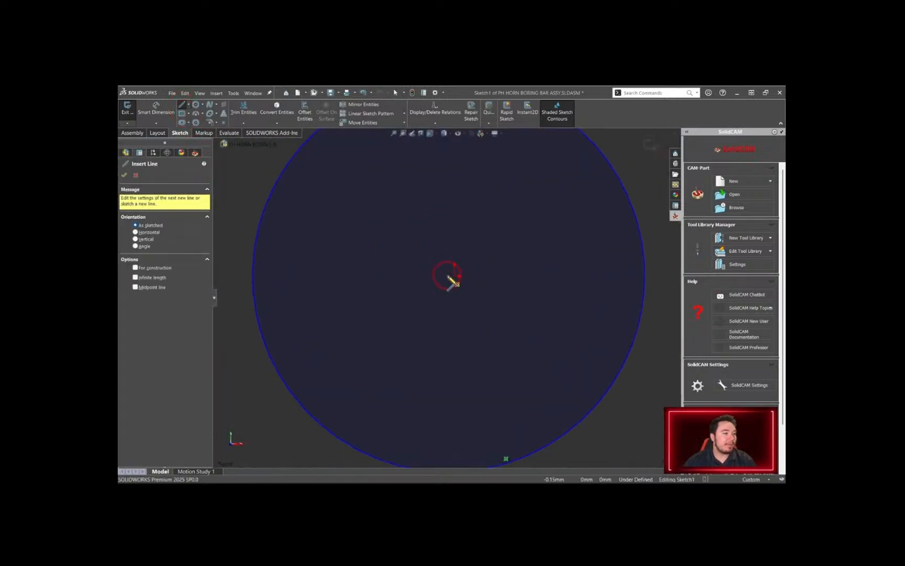
pyautogui.click(447, 276)
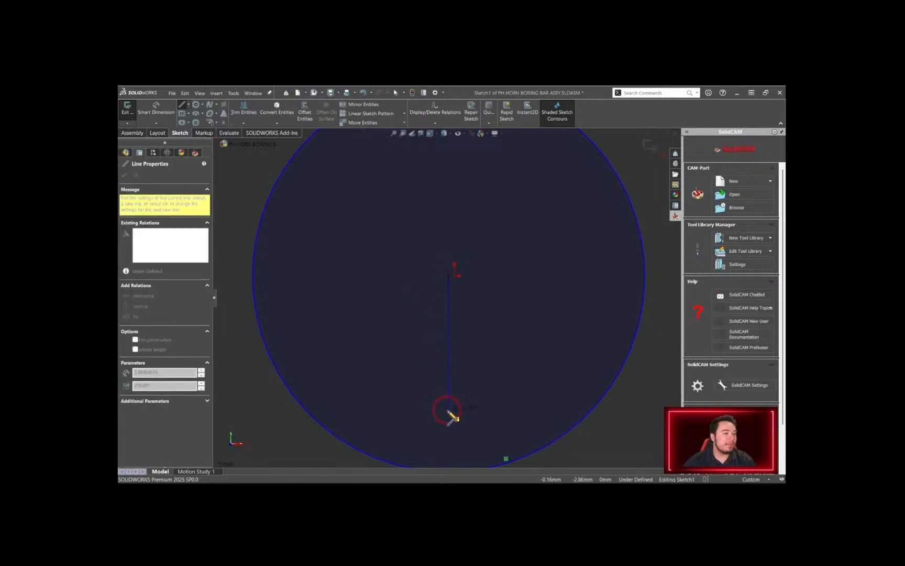
pyautogui.scroll(-1, 448, 427)
pyautogui.scroll(1, 449, 427)
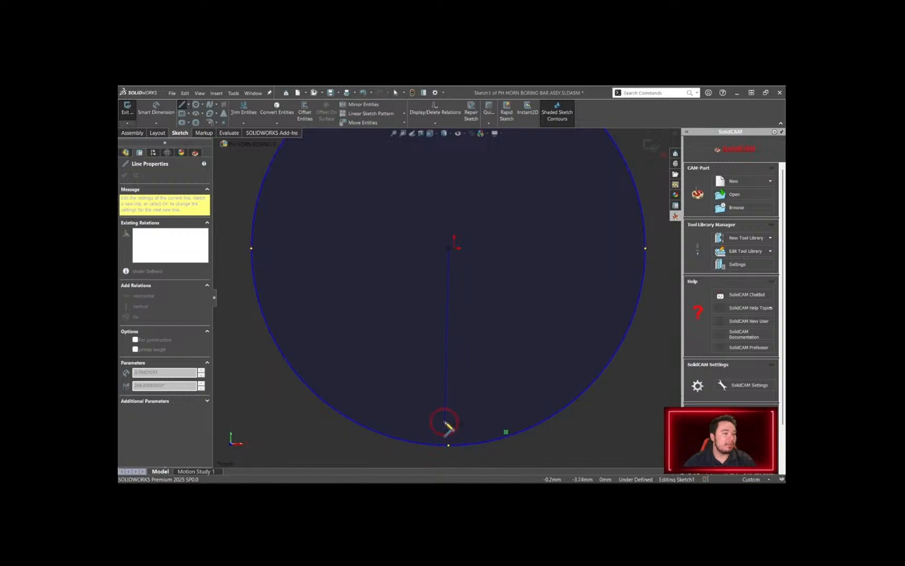
pyautogui.click(448, 444)
pyautogui.press('Escape')
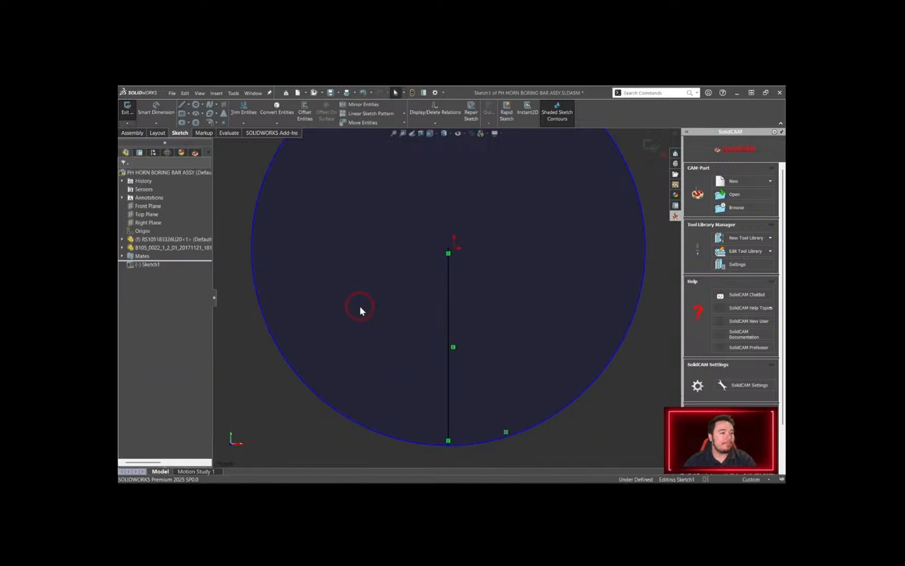
# Draw a horizontal line from the circle's centre to its right quadrant point and exit the sketch
pyautogui.click(299, 289)
pyautogui.press('l')
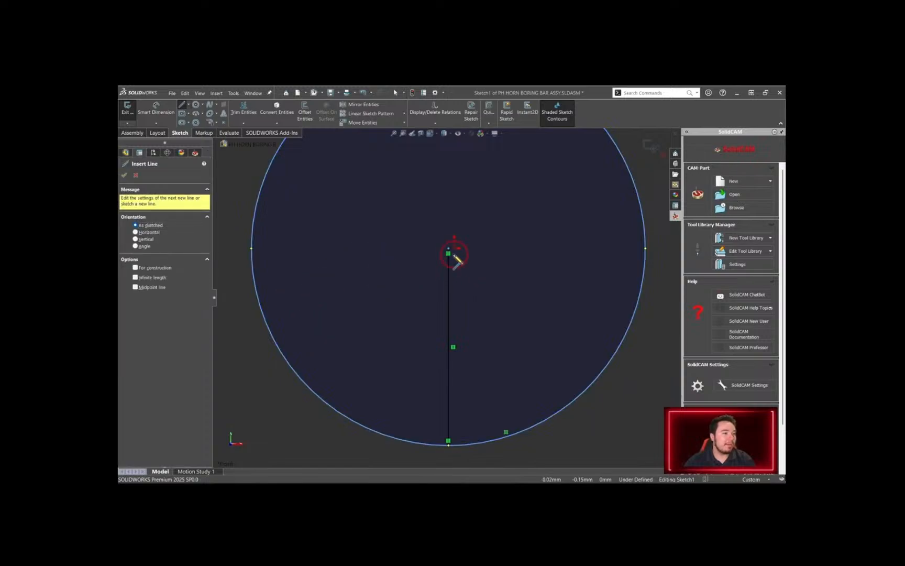
pyautogui.click(449, 249)
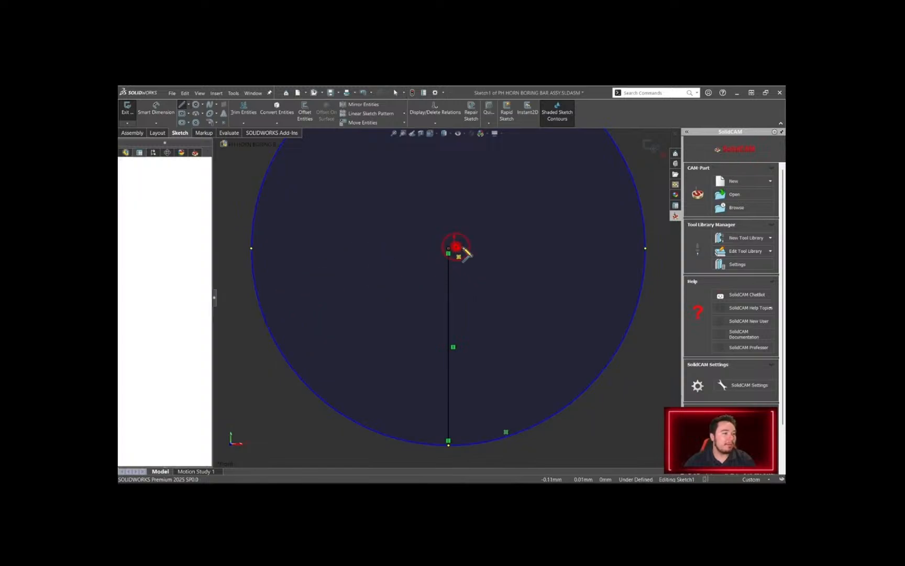
pyautogui.click(646, 249)
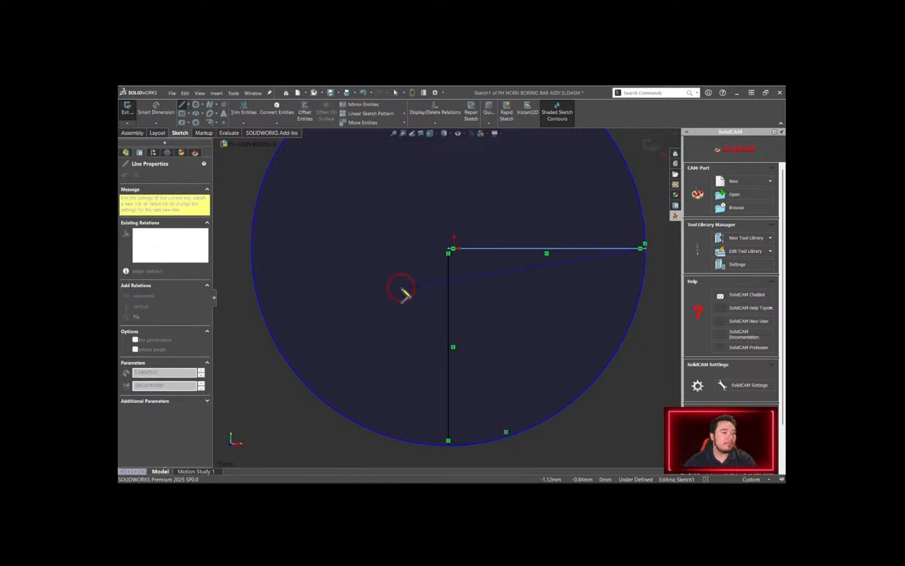
pyautogui.press('Escape')
pyautogui.scroll(6, 401, 285)
pyautogui.moveTo(401, 285)
pyautogui.mouseDown(button='middle')
pyautogui.moveTo(419, 319)
pyautogui.moveTo(428, 318)
pyautogui.mouseUp(button='middle')
pyautogui.scroll(-1, 428, 318)
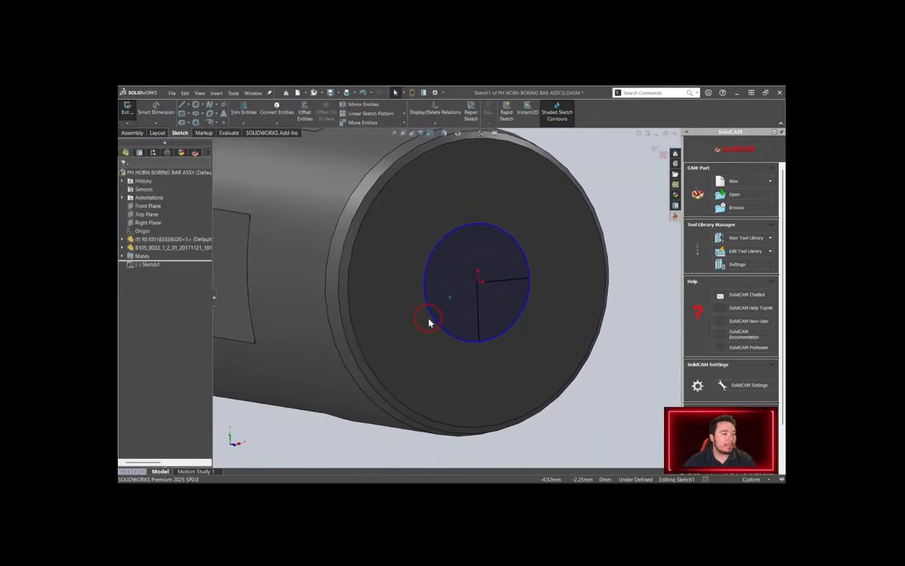
pyautogui.scroll(2, 428, 318)
pyautogui.click(651, 149)
pyautogui.moveTo(491, 238)
pyautogui.mouseDown(button='middle')
pyautogui.moveTo(378, 256)
pyautogui.moveTo(386, 164)
pyautogui.moveTo(372, 160)
pyautogui.moveTo(405, 170)
pyautogui.mouseUp(button='middle')
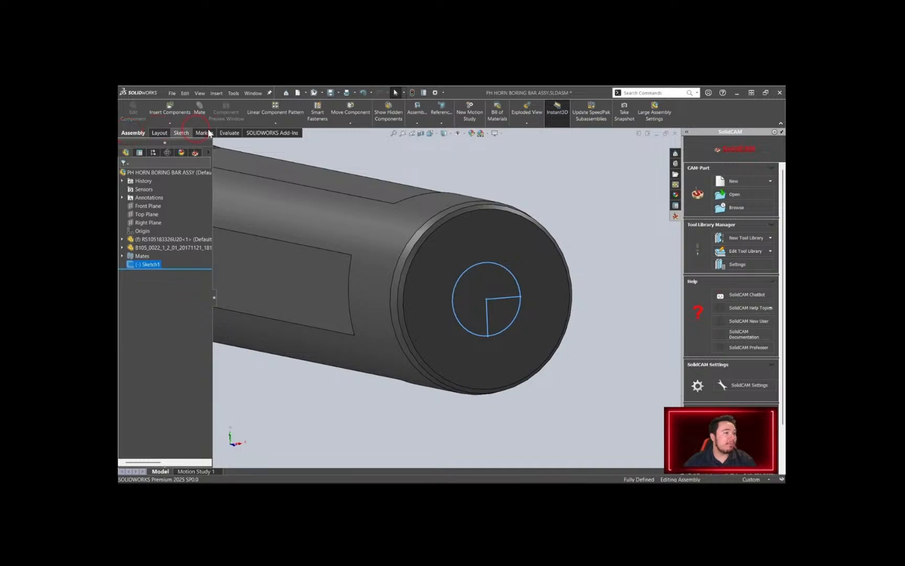
# Start a reference coordinate system with its origin at the sketched circle's centre point
pyautogui.click(442, 116)
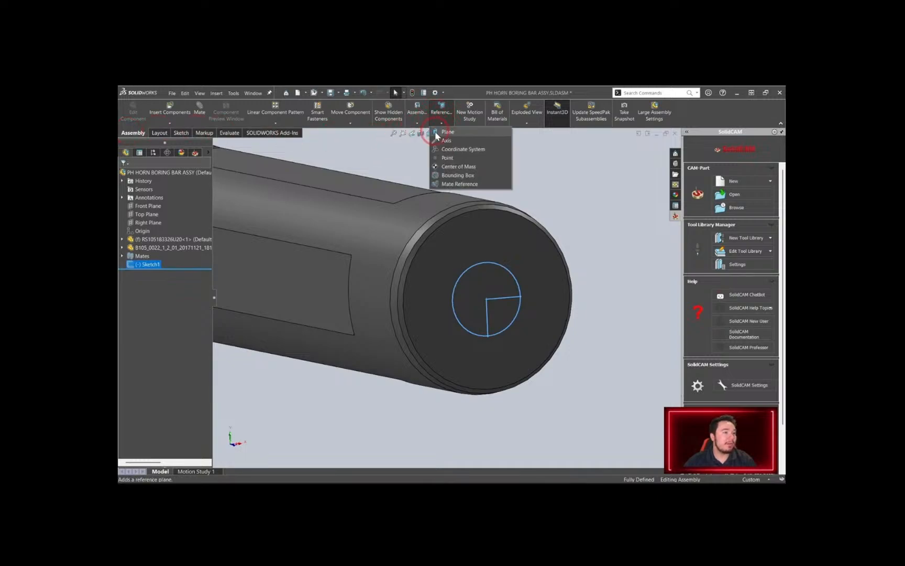
pyautogui.click(473, 150)
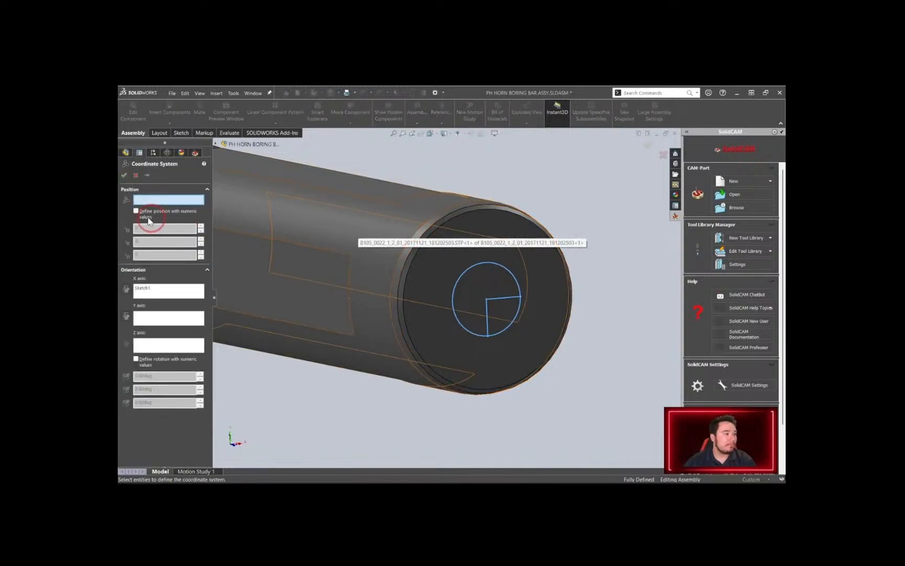
pyautogui.click(487, 303)
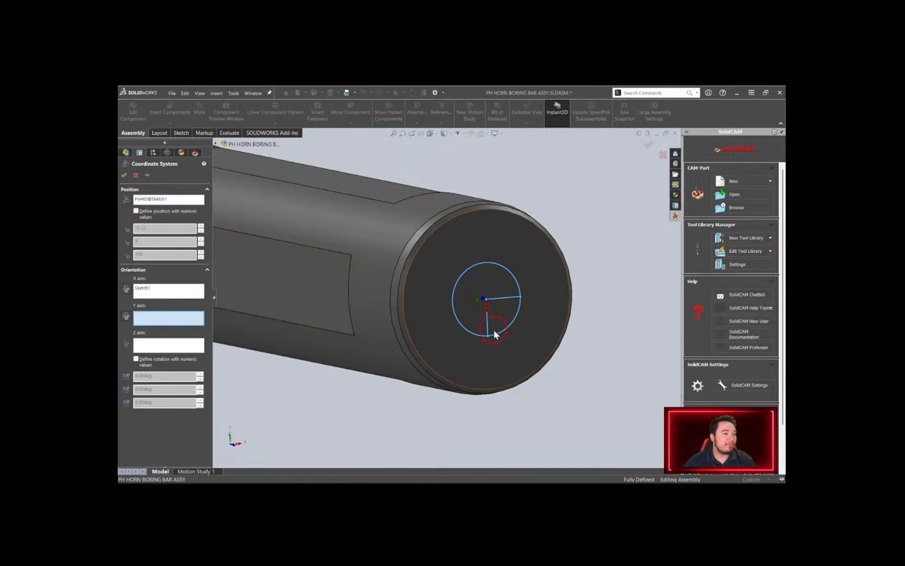
# Clear the preselected sketch from the coordinate system's X axis reference
pyautogui.scroll(-5, 495, 315)
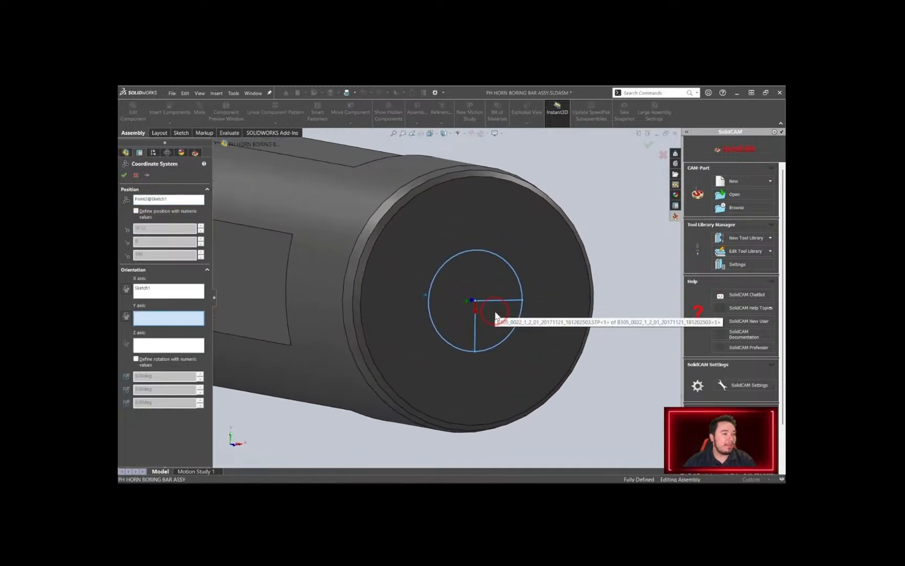
pyautogui.moveTo(495, 313); pyautogui.dragTo(494, 319, button='middle')
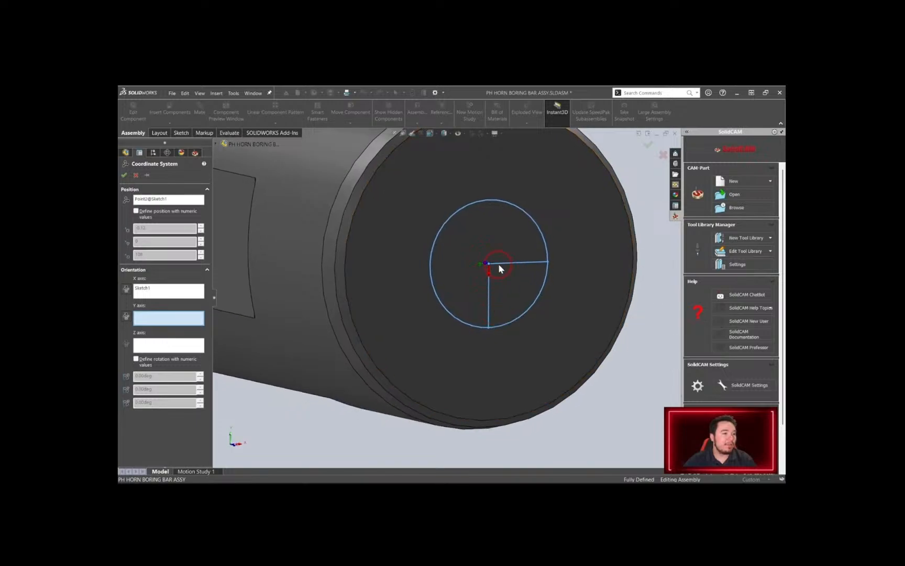
pyautogui.moveTo(488, 269); pyautogui.dragTo(451, 270, button='middle')
pyautogui.scroll(3, 488, 270)
pyautogui.click(160, 294)
pyautogui.rightClick(159, 293)
pyautogui.click(178, 298)
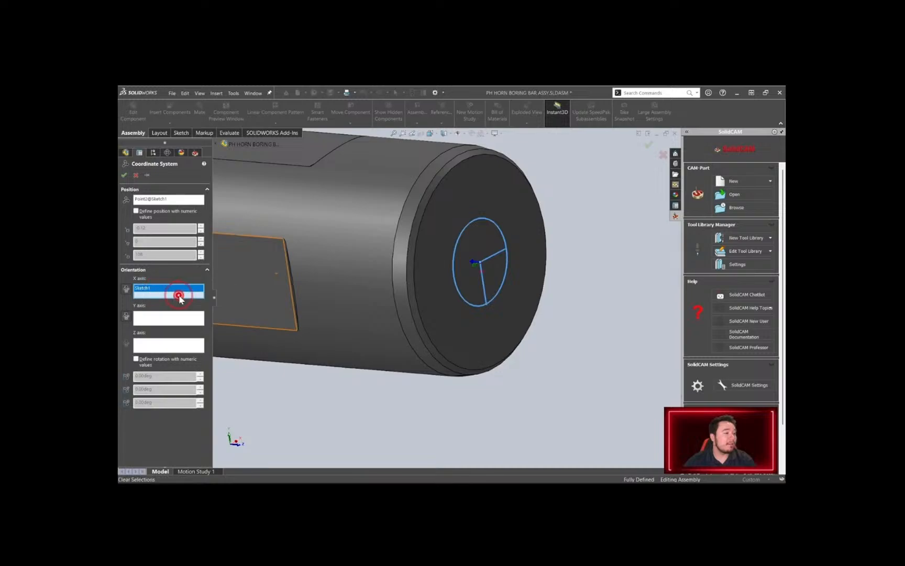
# Align the coordinate system's Z axis with the horizontal sketch line, reverse its X axis direction and create it
pyautogui.click(144, 346)
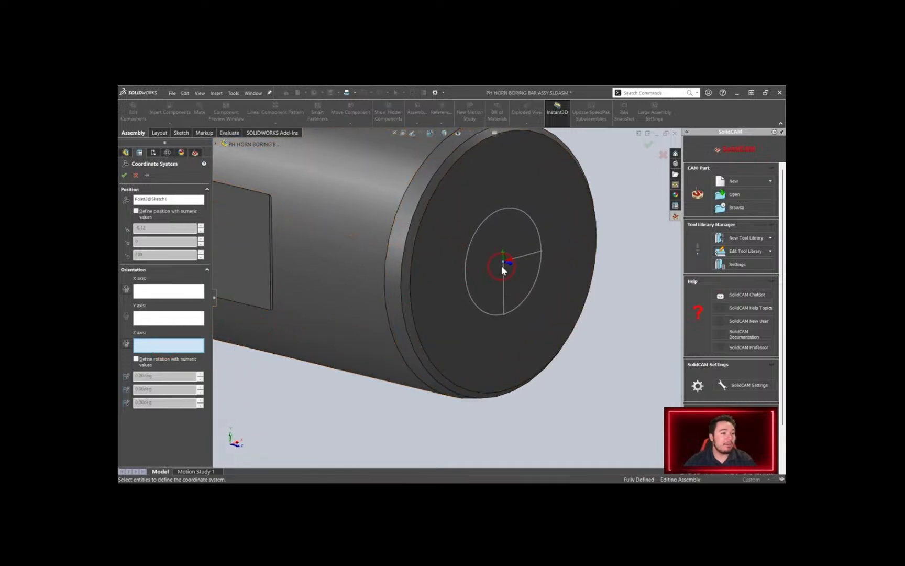
pyautogui.click(527, 256)
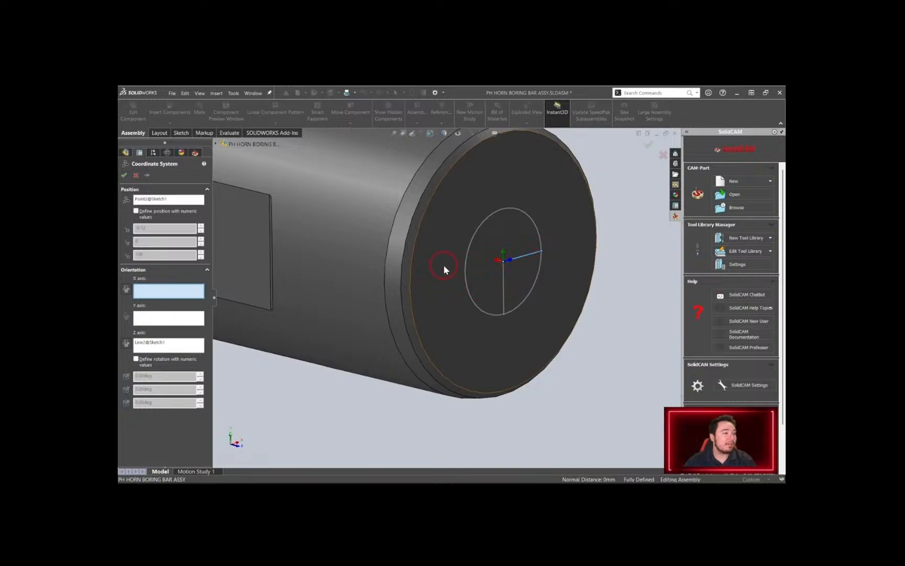
pyautogui.click(126, 290)
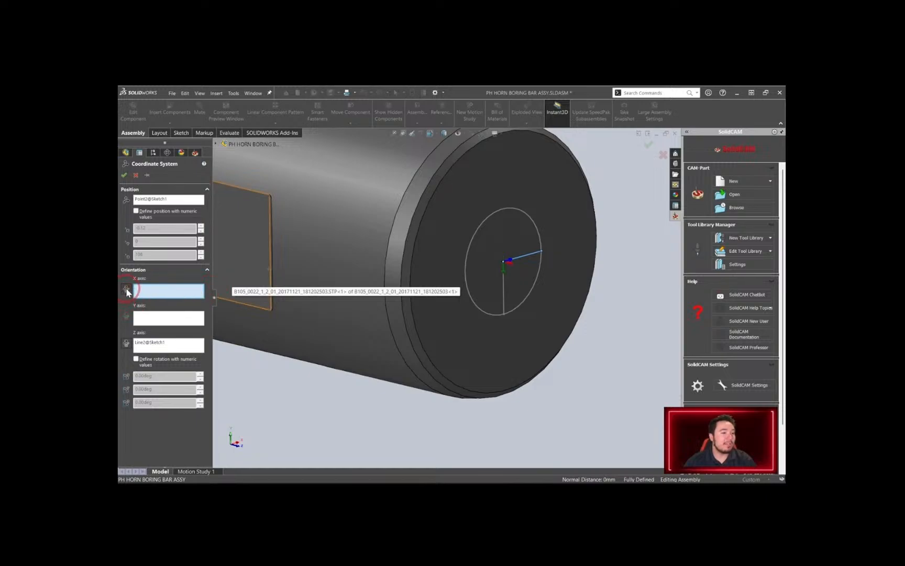
pyautogui.moveTo(438, 315); pyautogui.dragTo(439, 314, button='middle')
pyautogui.scroll(-2, 452, 288)
pyautogui.moveTo(497, 260); pyautogui.dragTo(437, 278, button='middle')
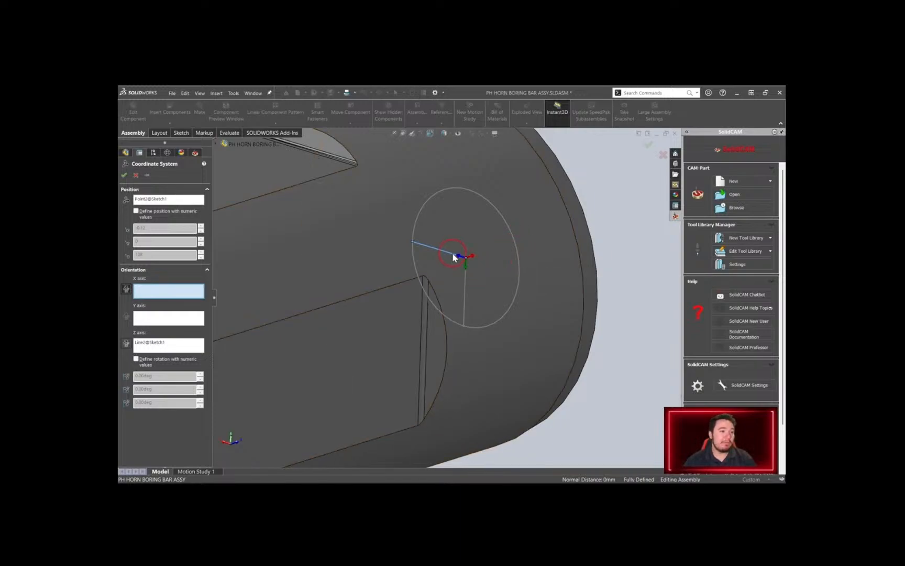
pyautogui.scroll(5, 394, 306)
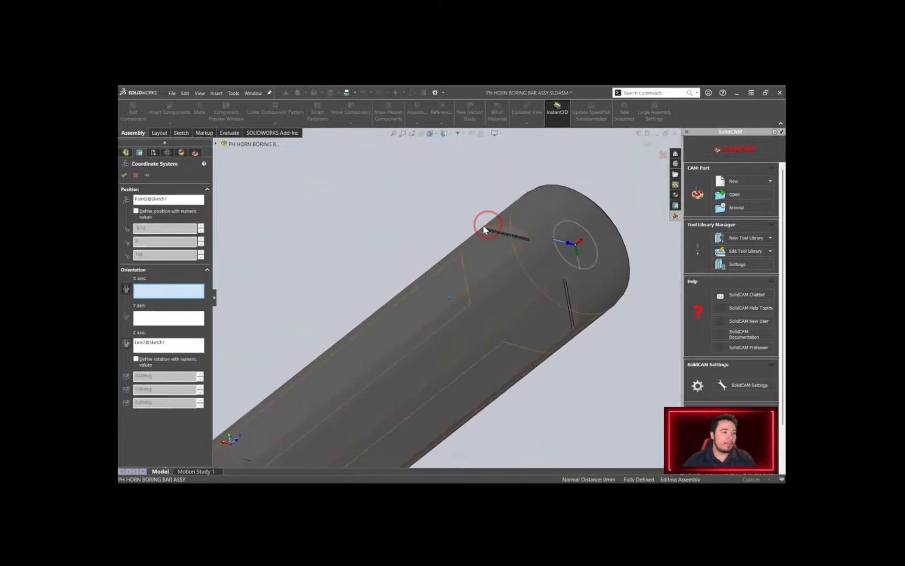
pyautogui.click(124, 176)
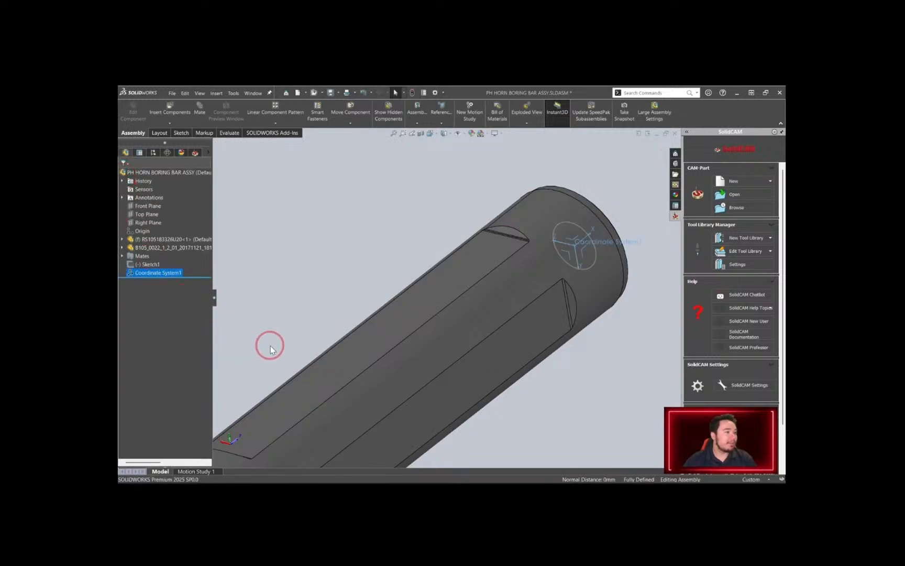
# Rename the new coordinate system as HOLDER MOUNT
pyautogui.rightClick(158, 272)
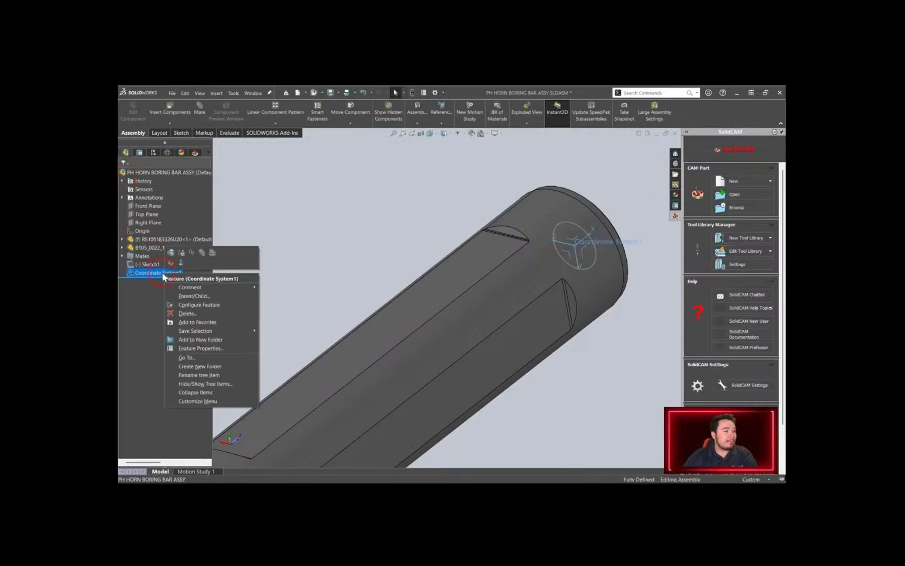
pyautogui.click(223, 375)
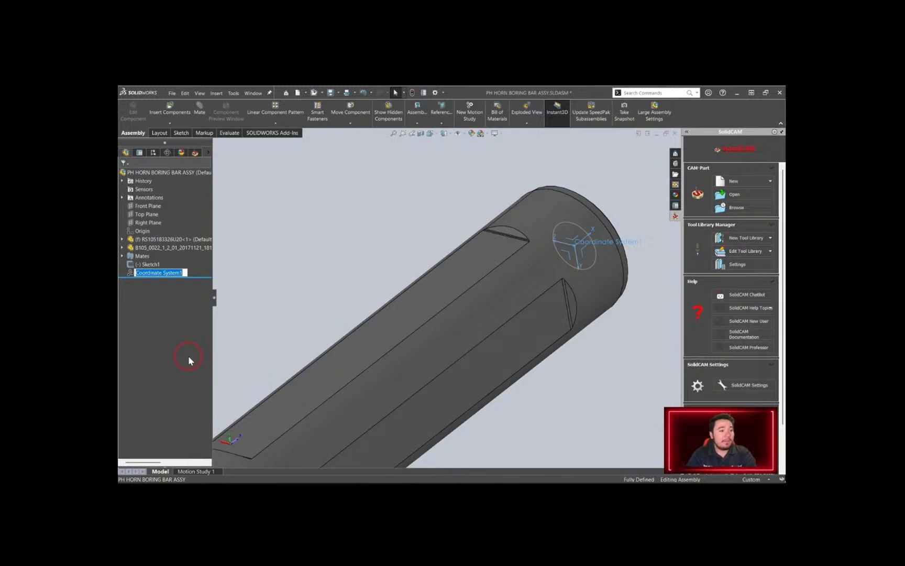
pyautogui.write('HOLDER MOUNT')
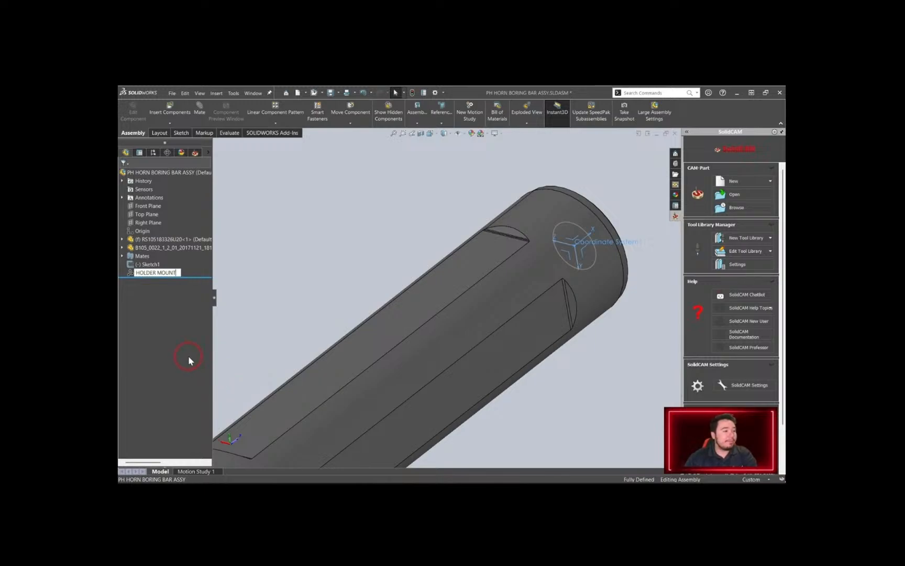
pyautogui.press('Return')
# Open the boring bar component RS105183326U20 for editing within the assembly
pyautogui.moveTo(366, 353); pyautogui.dragTo(286, 392, button='middle')
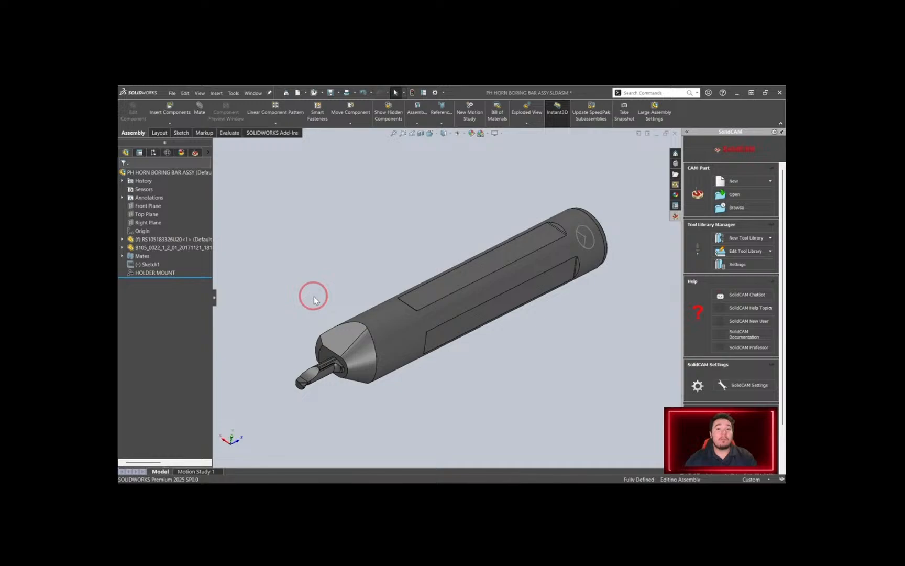
pyautogui.moveTo(314, 296); pyautogui.dragTo(314, 296, button='middle')
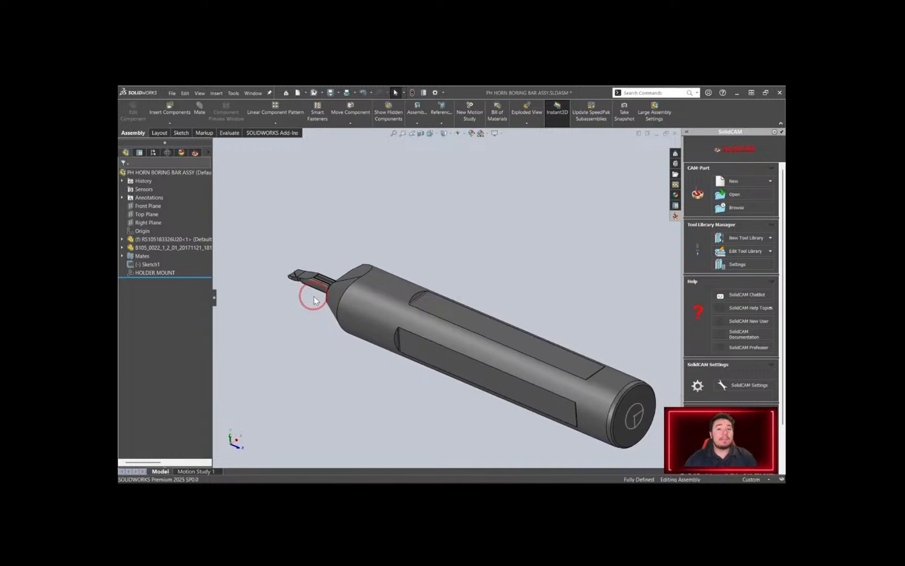
pyautogui.scroll(-6, 330, 282)
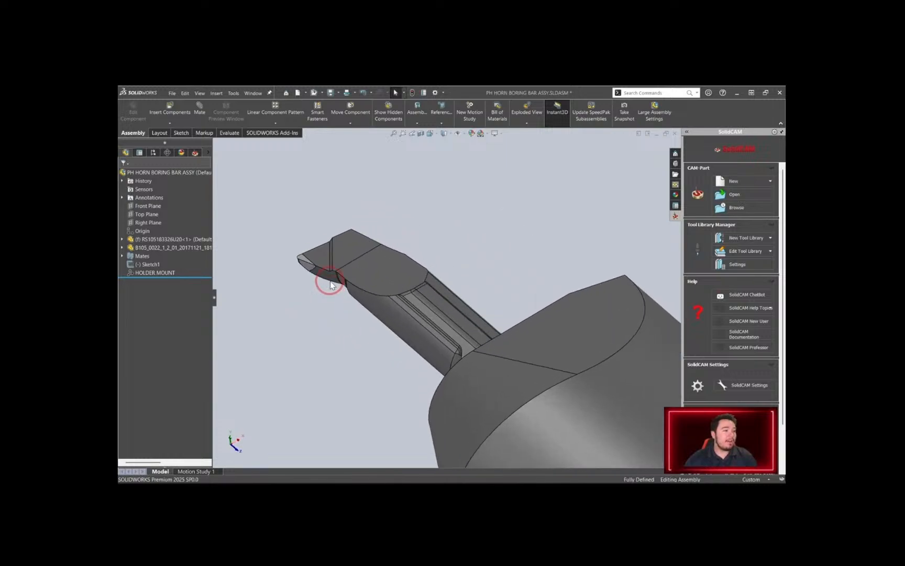
pyautogui.click(155, 240)
pyautogui.rightClick(156, 241)
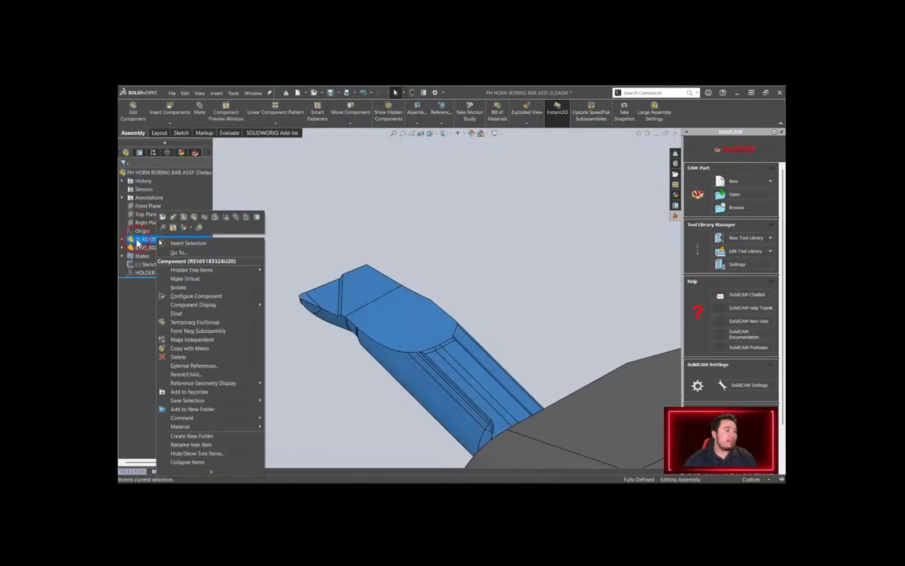
pyautogui.click(194, 218)
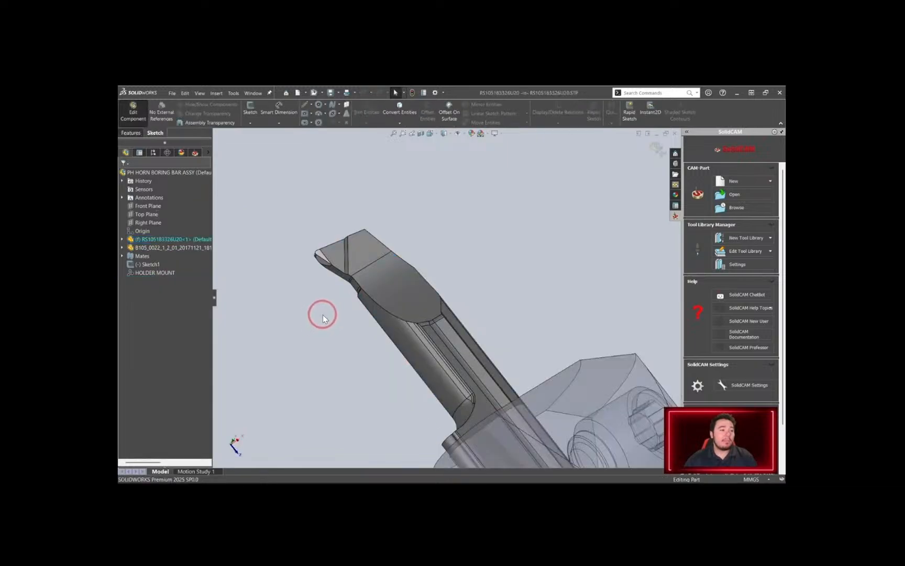
# Start a sketch on the flat triangular face at the boring bar's cutting tip and deselect the face
pyautogui.click(343, 259)
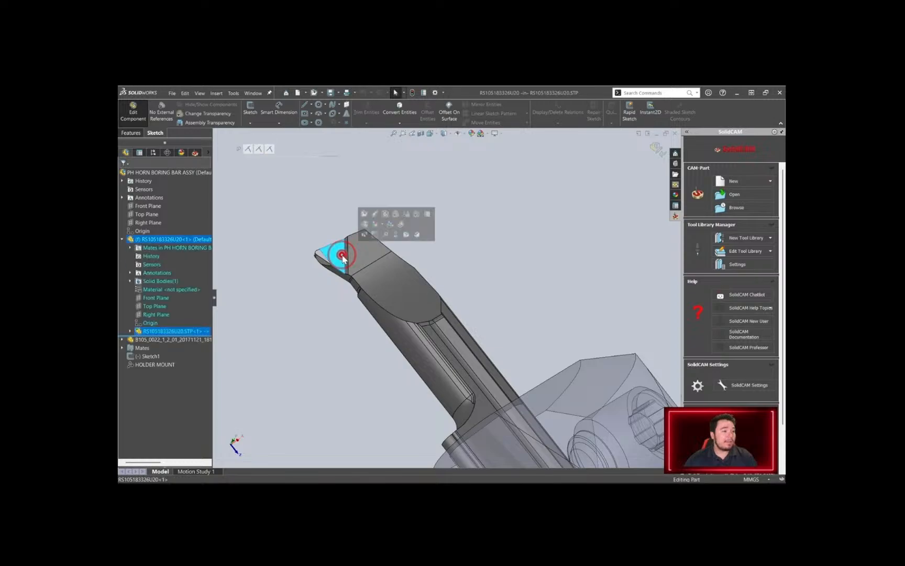
pyautogui.click(377, 235)
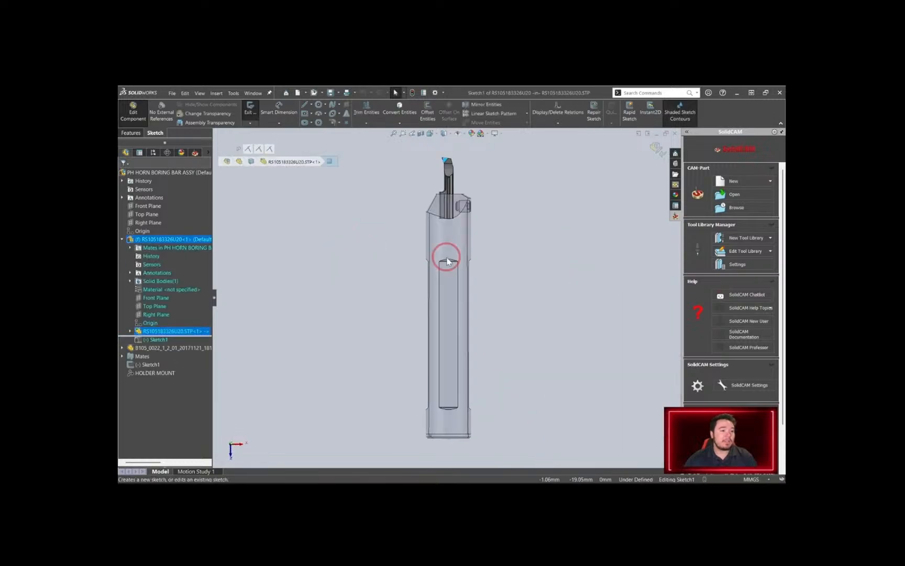
pyautogui.scroll(-5, 447, 167)
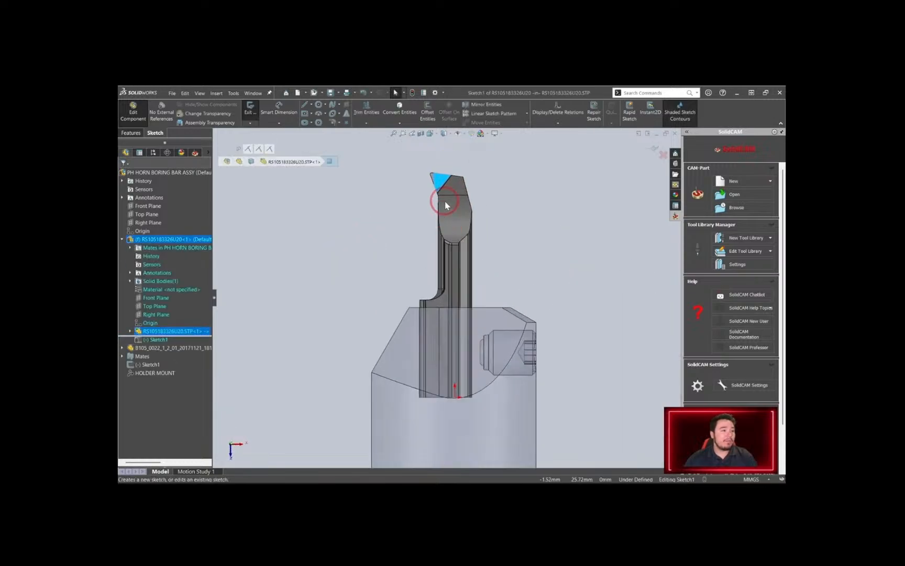
pyautogui.scroll(-2, 441, 216)
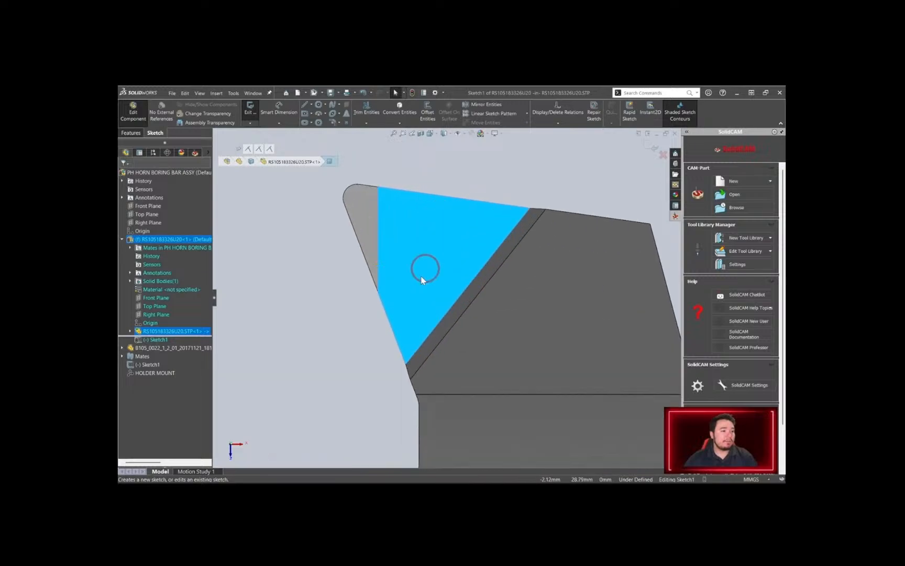
pyautogui.click(332, 383)
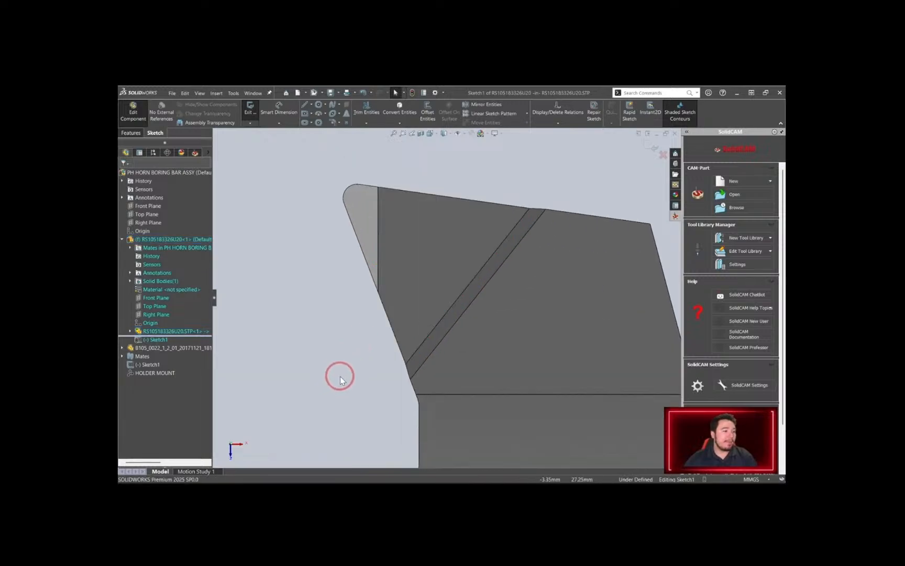
# Sketch a line along the boundary between the triangular tip face and the chamfer, joining its two end corners
pyautogui.click(306, 107)
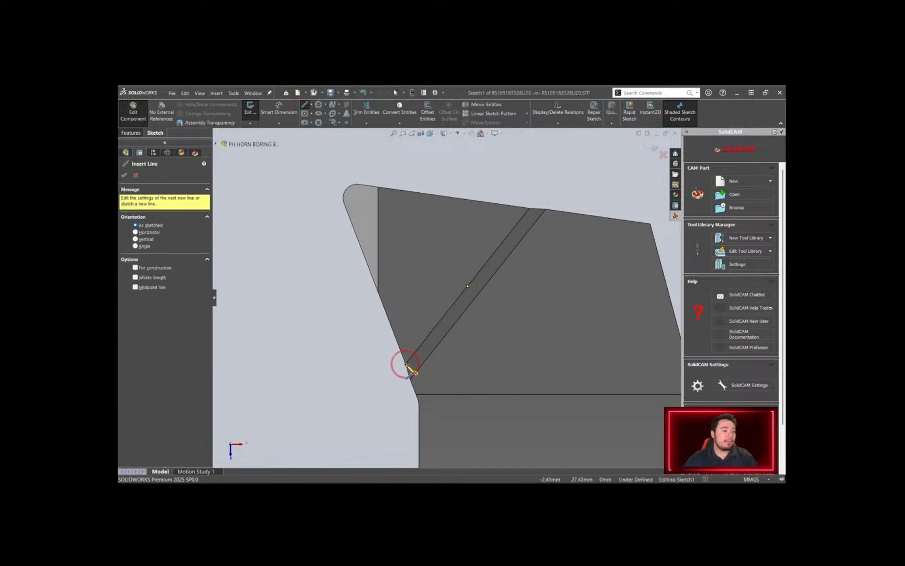
pyautogui.click(406, 363)
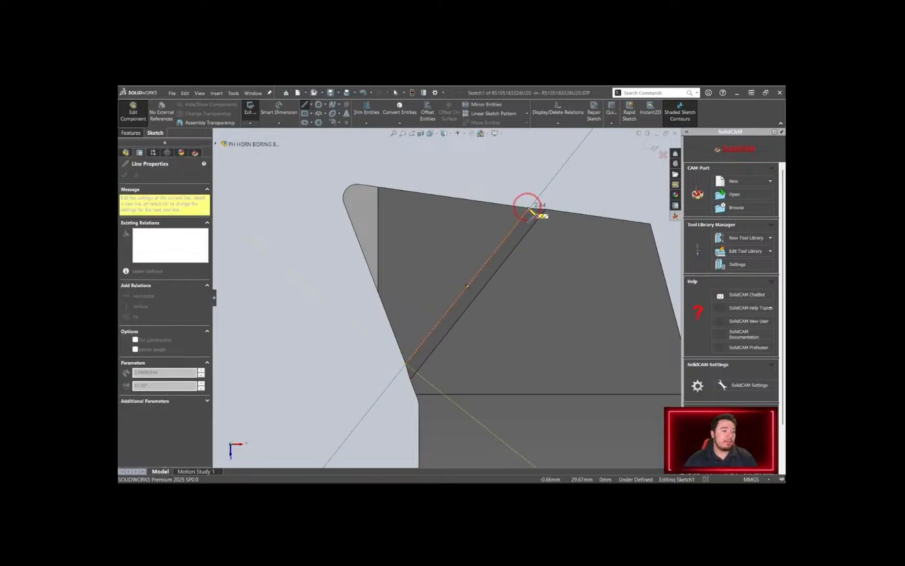
pyautogui.click(529, 211)
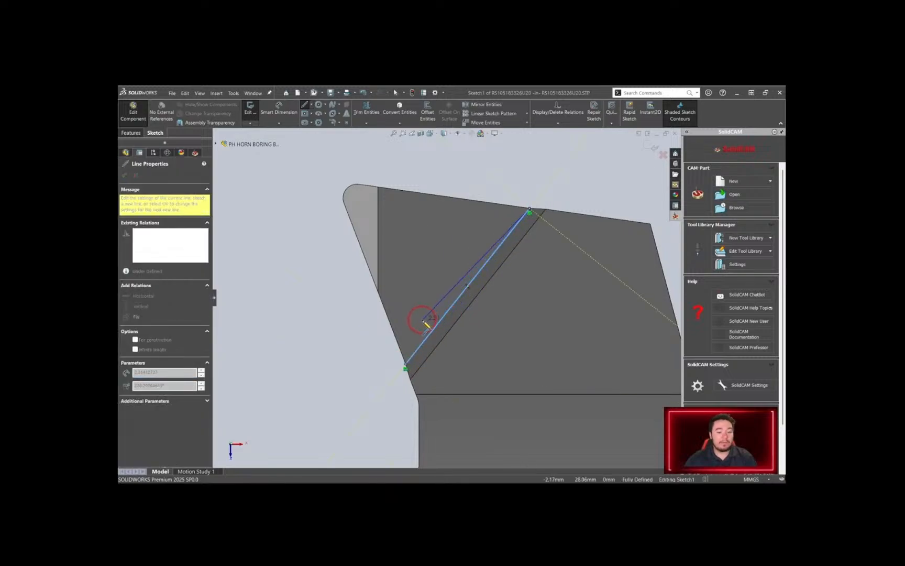
pyautogui.press('Escape')
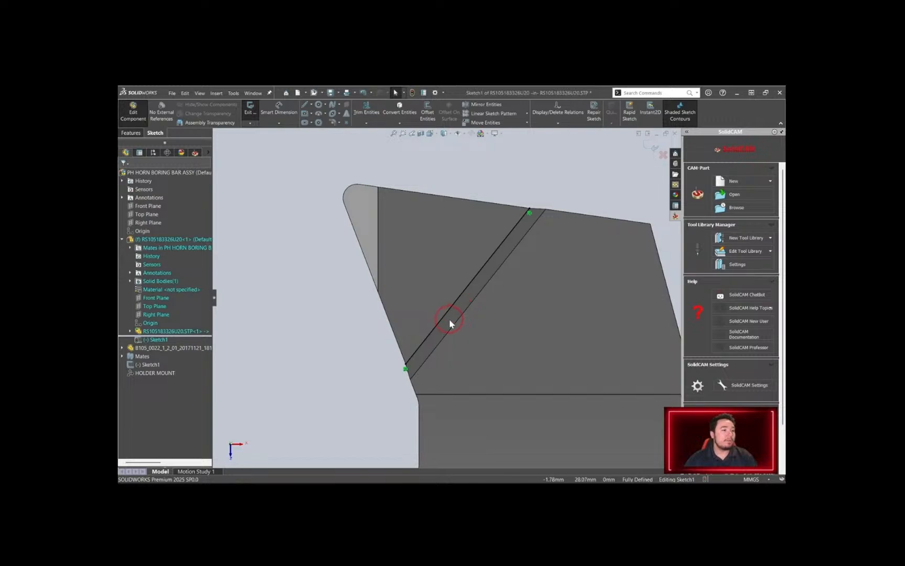
# Split the boring bar along the sketched line with the Split command, keeping the cutting tip and the shank as separate bodies
pyautogui.click(664, 92)
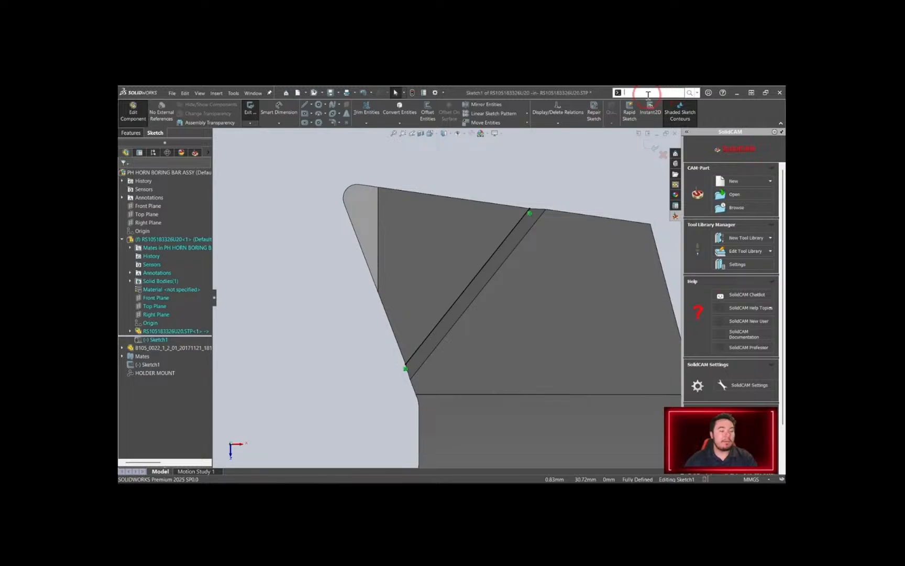
pyautogui.write('SPLIT')
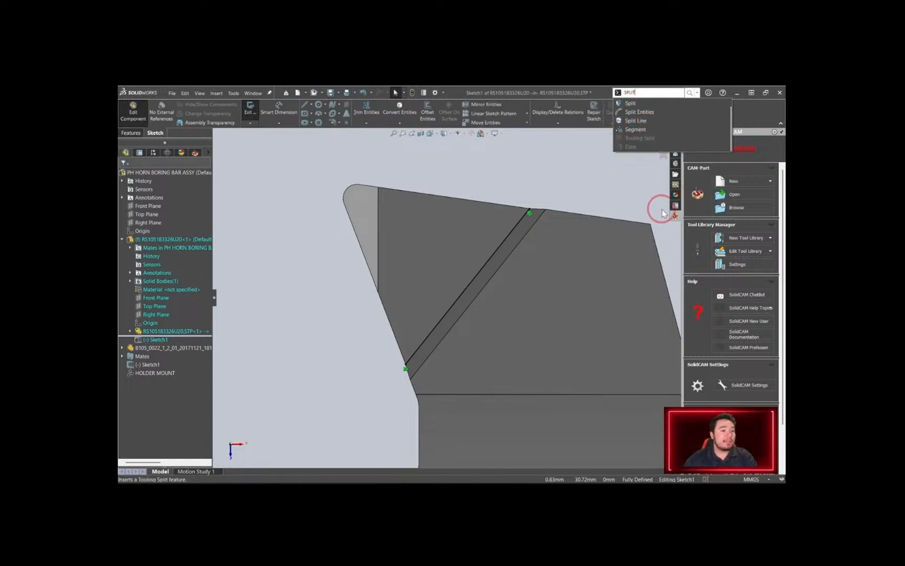
pyautogui.click(616, 199)
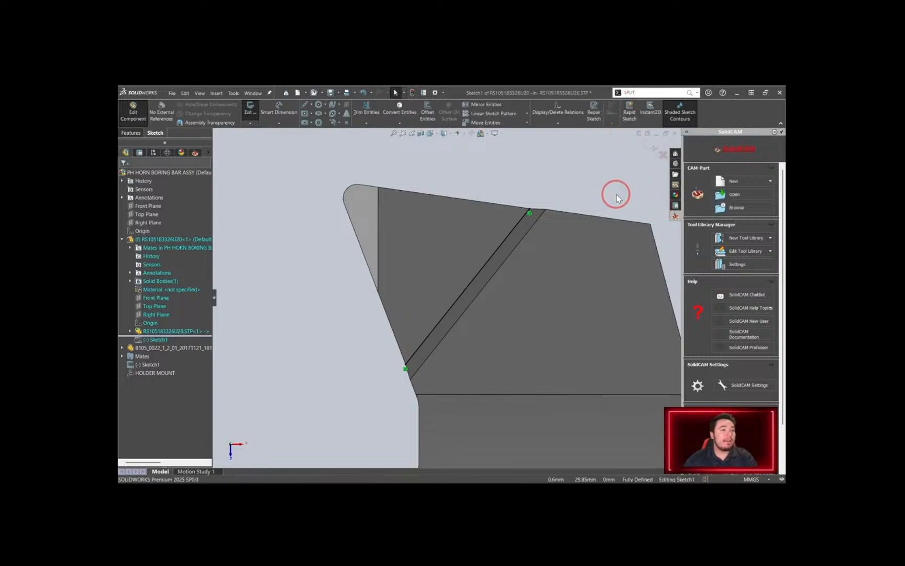
pyautogui.click(641, 95)
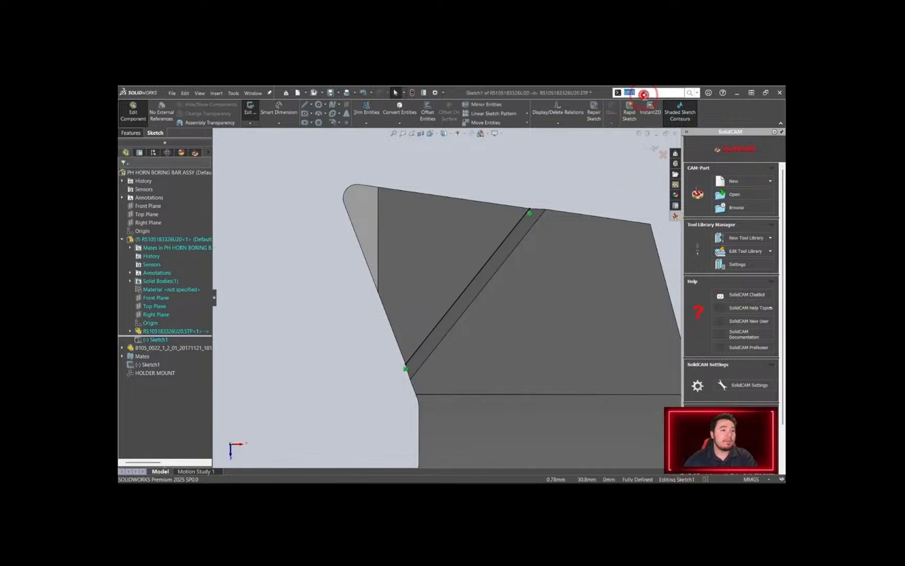
pyautogui.click(631, 104)
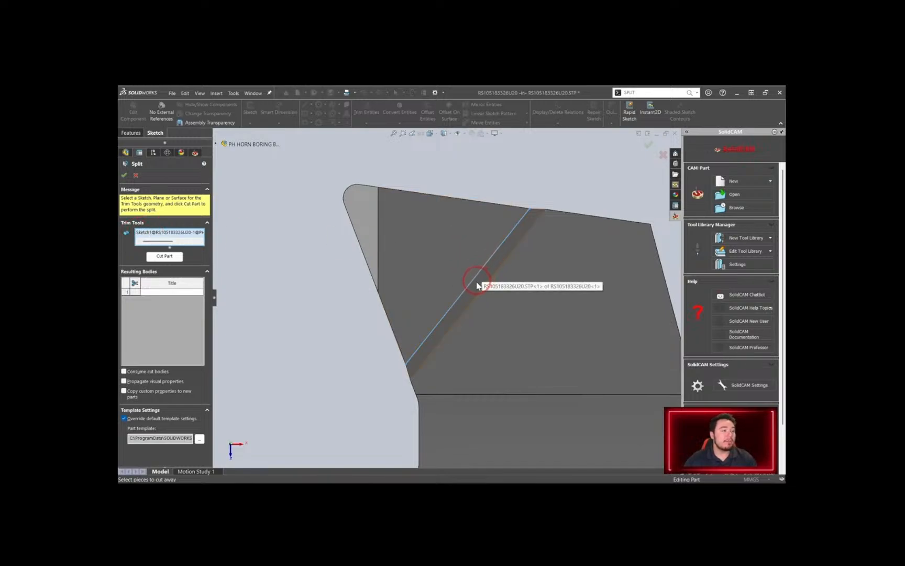
pyautogui.click(160, 292)
pyautogui.click(406, 267)
pyautogui.click(595, 325)
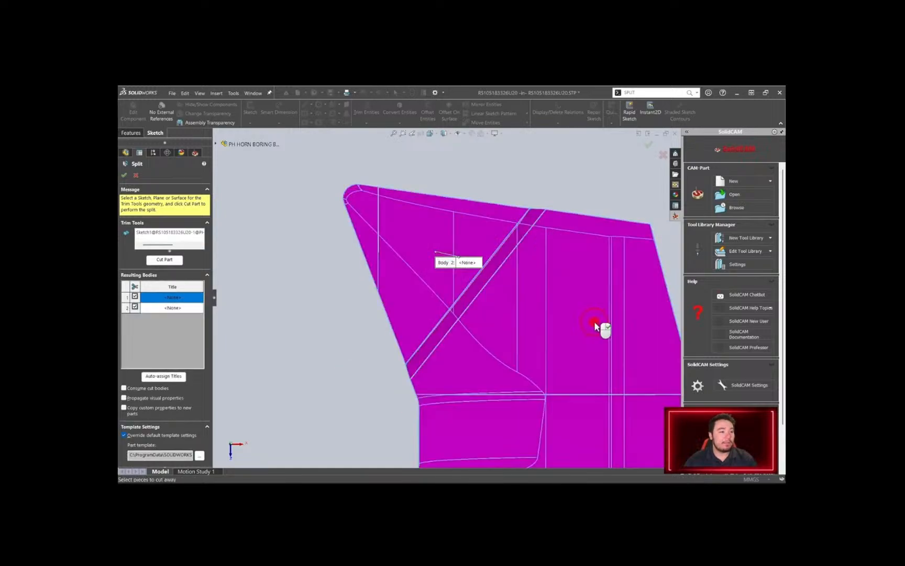
pyautogui.click(124, 175)
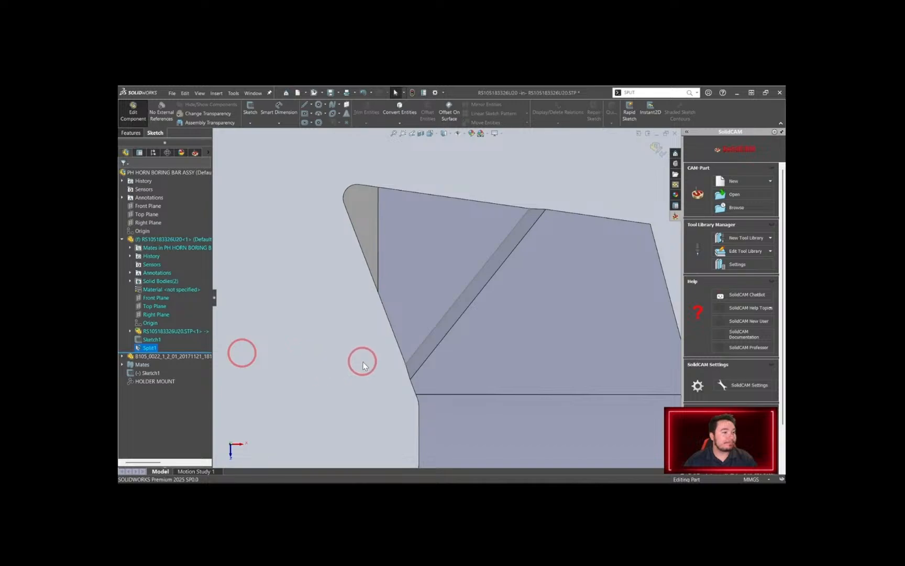
# Check the two split solid bodies of the boring bar and leave component editing to return to the assembly
pyautogui.moveTo(363, 365); pyautogui.dragTo(306, 339, button='middle')
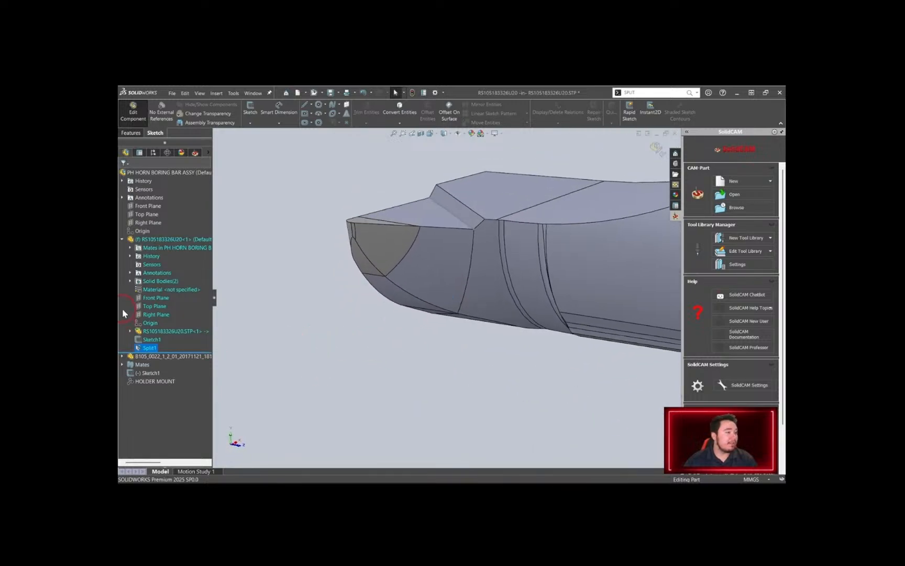
pyautogui.click(130, 281)
pyautogui.click(165, 290)
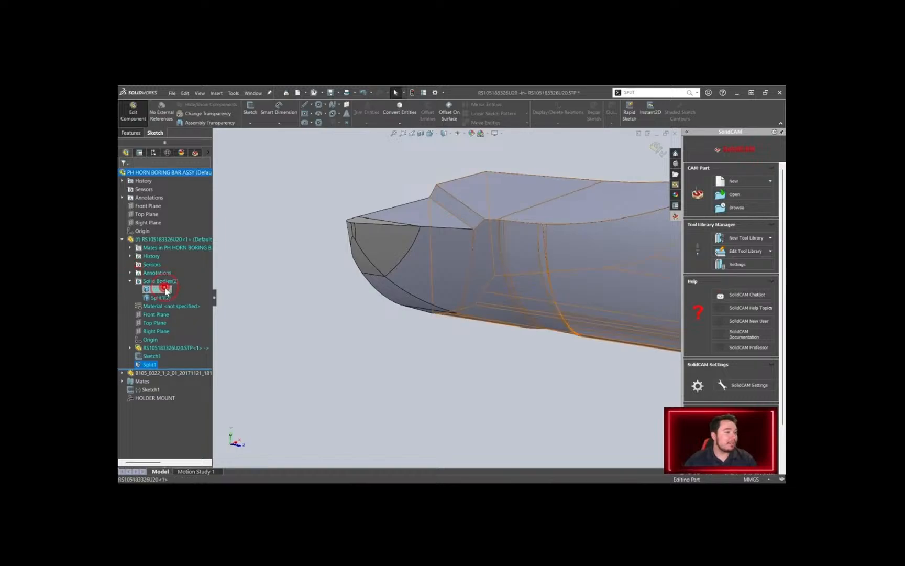
pyautogui.click(164, 297)
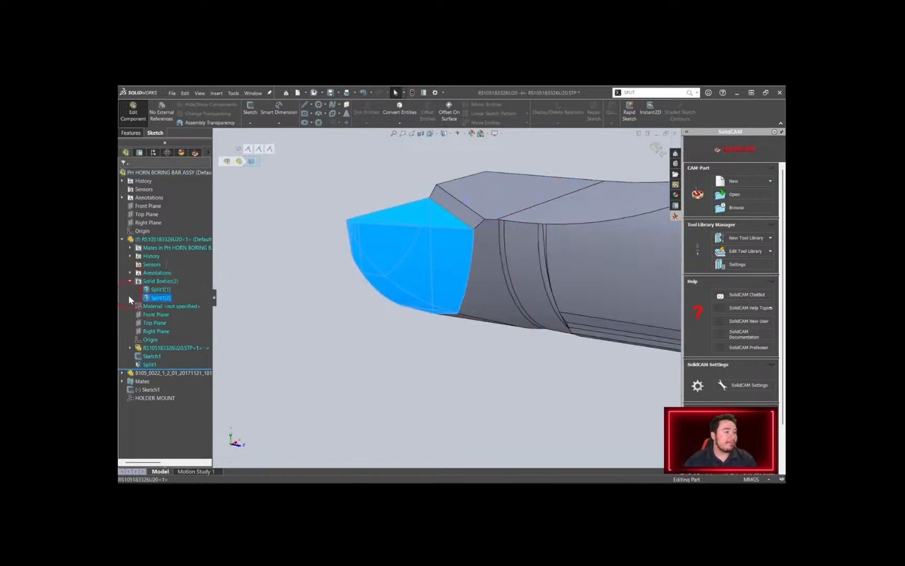
pyautogui.click(122, 239)
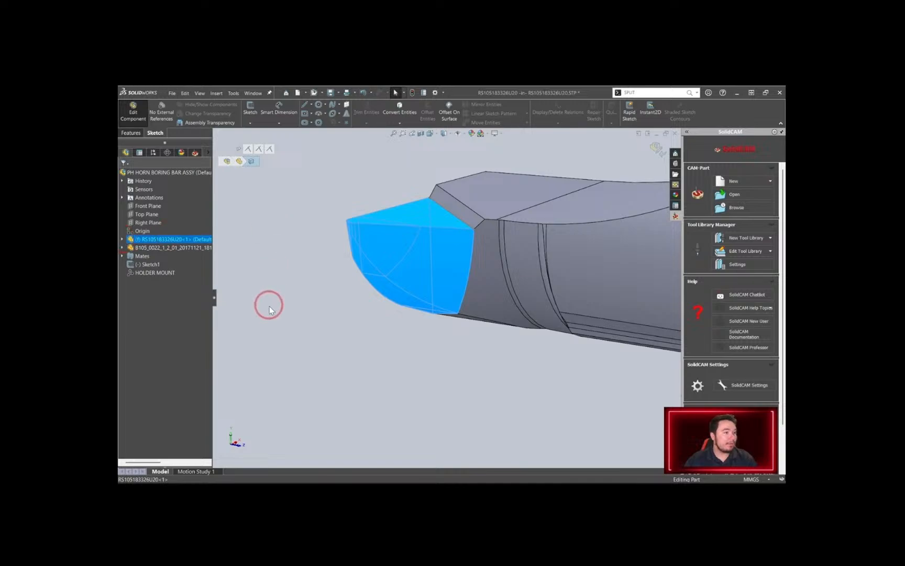
pyautogui.click(661, 153)
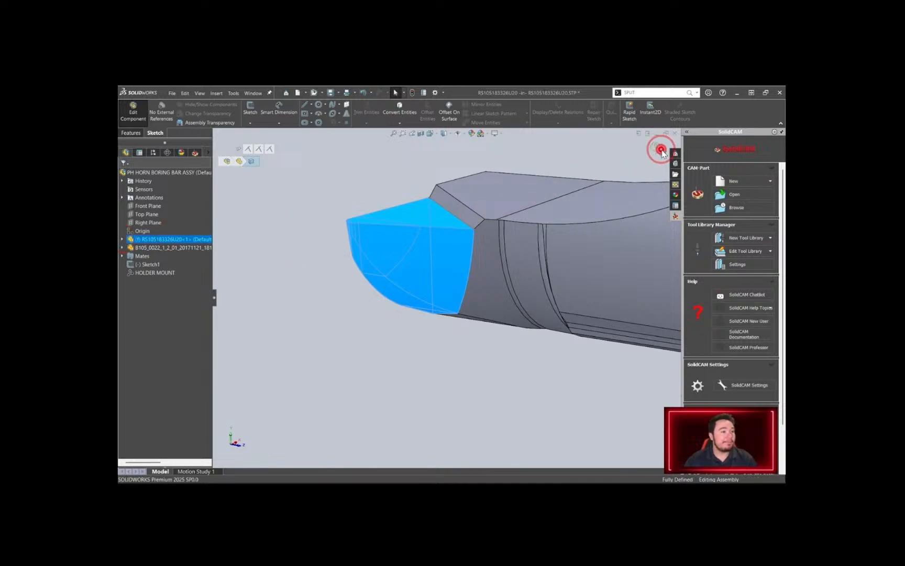
# Start an assembly-level sketch on the flat triangular face at the cutting tip and deselect the face
pyautogui.moveTo(606, 168); pyautogui.dragTo(507, 187, button='middle')
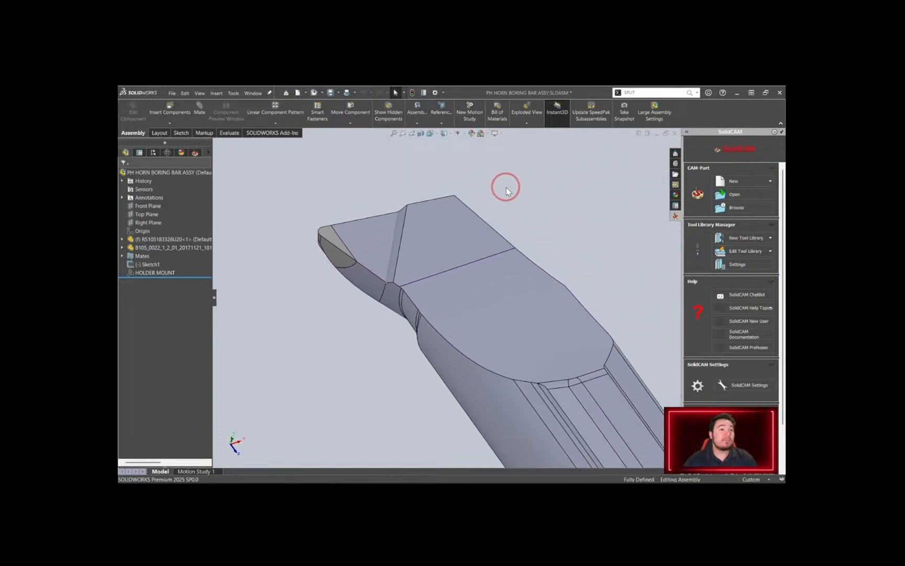
pyautogui.moveTo(507, 190); pyautogui.dragTo(350, 241, button='middle')
pyautogui.click(513, 228)
pyautogui.click(443, 233)
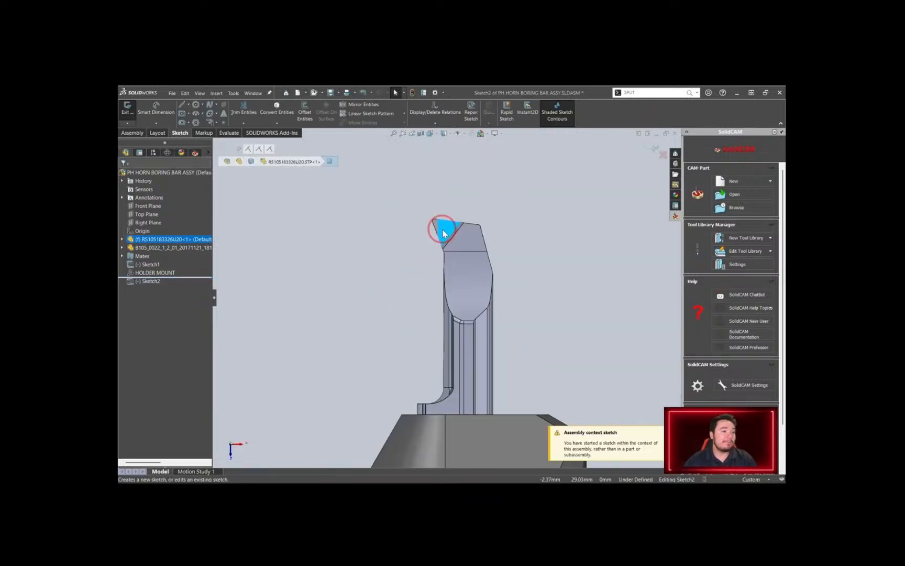
pyautogui.scroll(-5, 446, 238)
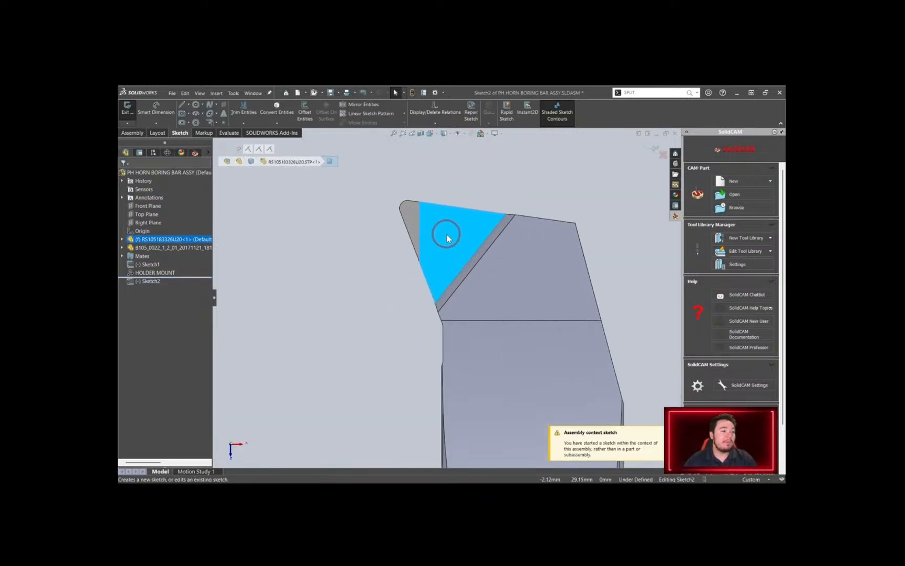
pyautogui.scroll(-3, 448, 237)
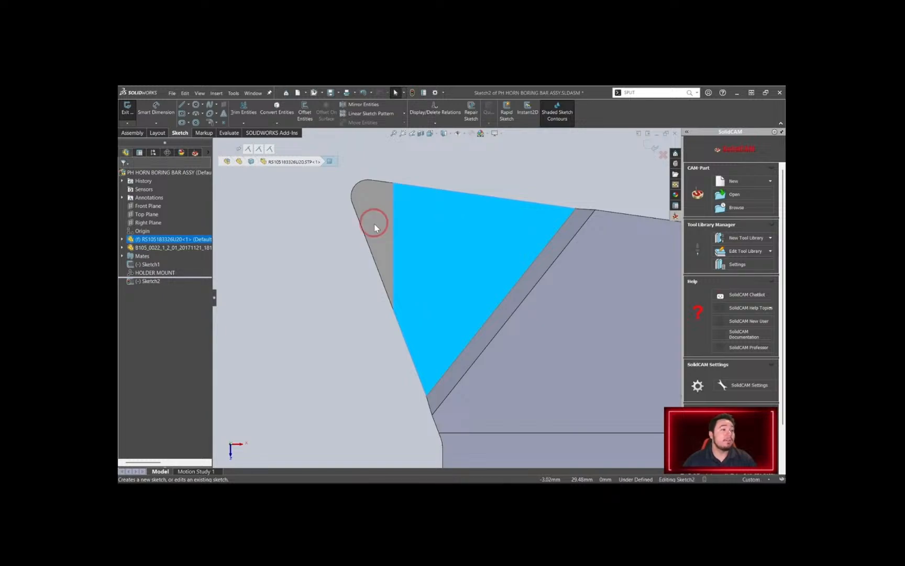
pyautogui.click(358, 389)
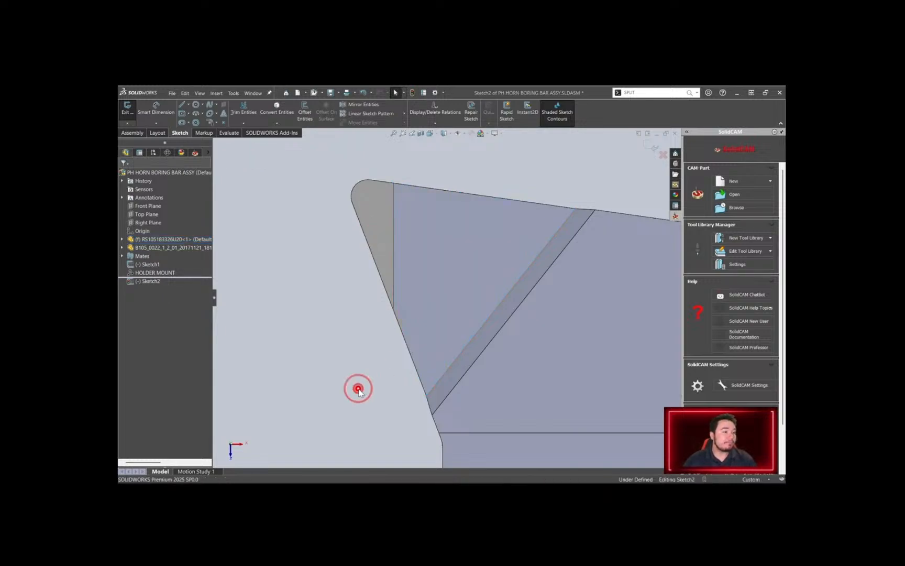
# Sketch a line along the back edge of the cutting tip body, from its lower corner to its upper corner
pyautogui.moveTo(369, 372); pyautogui.dragTo(328, 375, button='right')
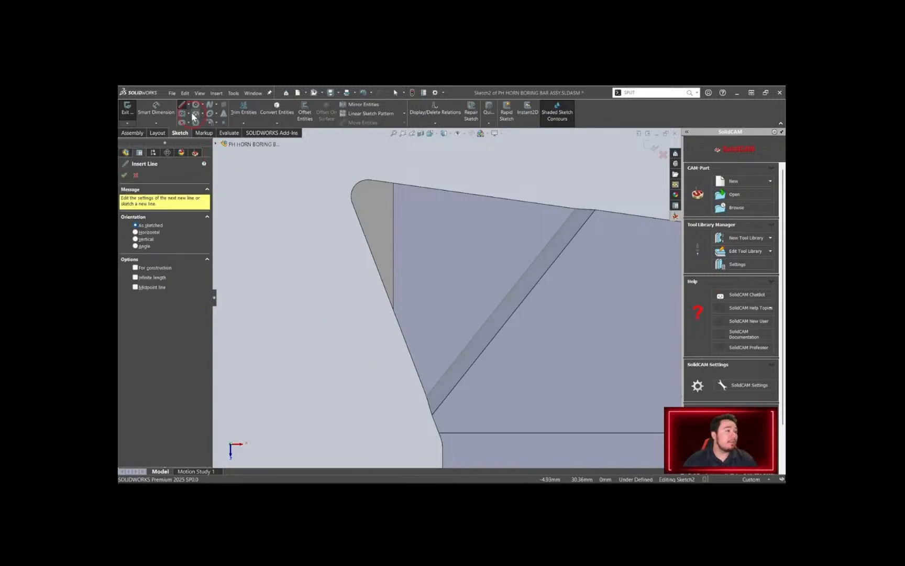
pyautogui.click(427, 396)
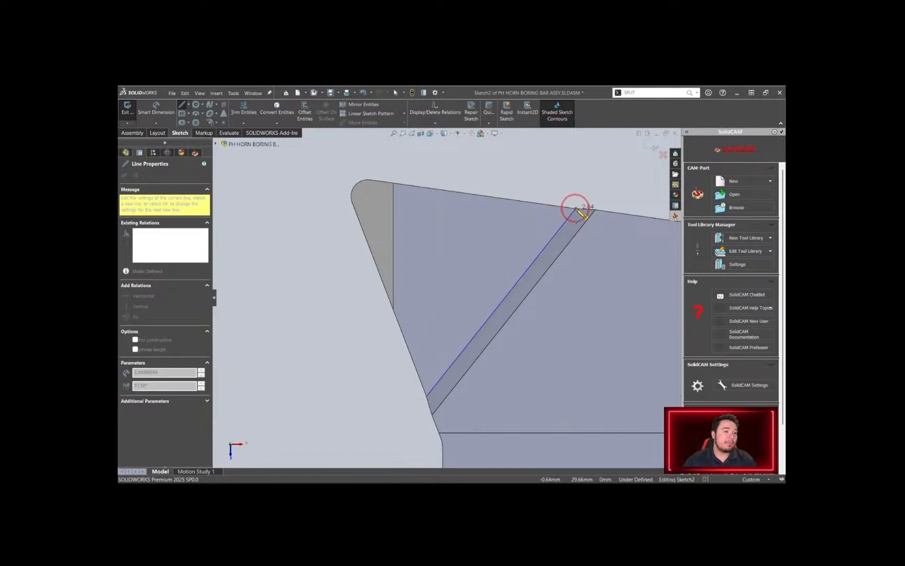
pyautogui.click(575, 210)
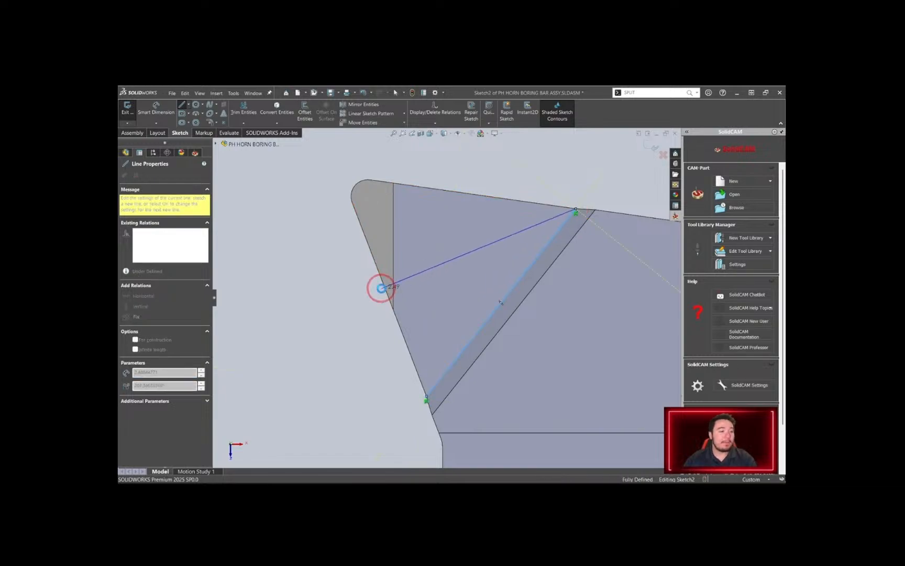
pyautogui.press('Escape')
# Sketch a second line from the midpoint of the back-edge line to the centre of the tip's nose radius
pyautogui.press('l')
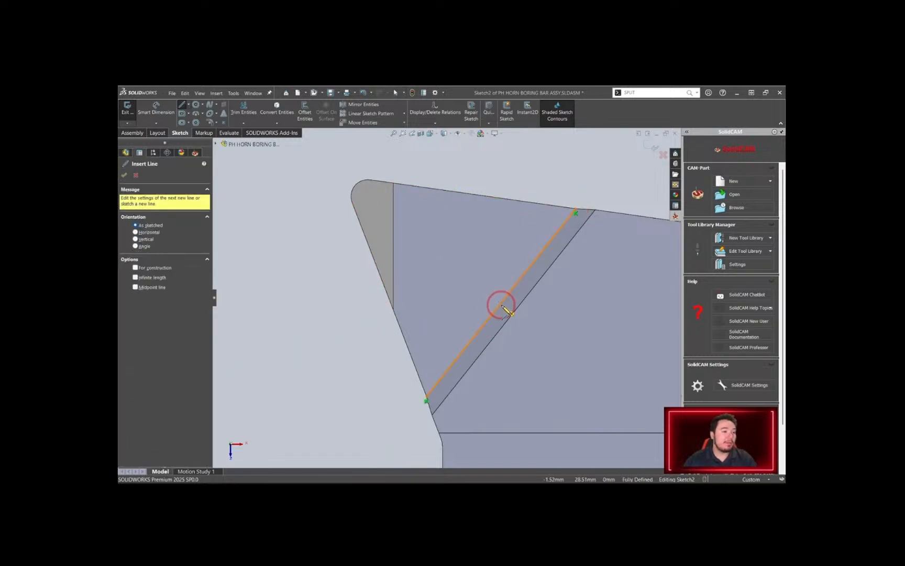
pyautogui.click(501, 304)
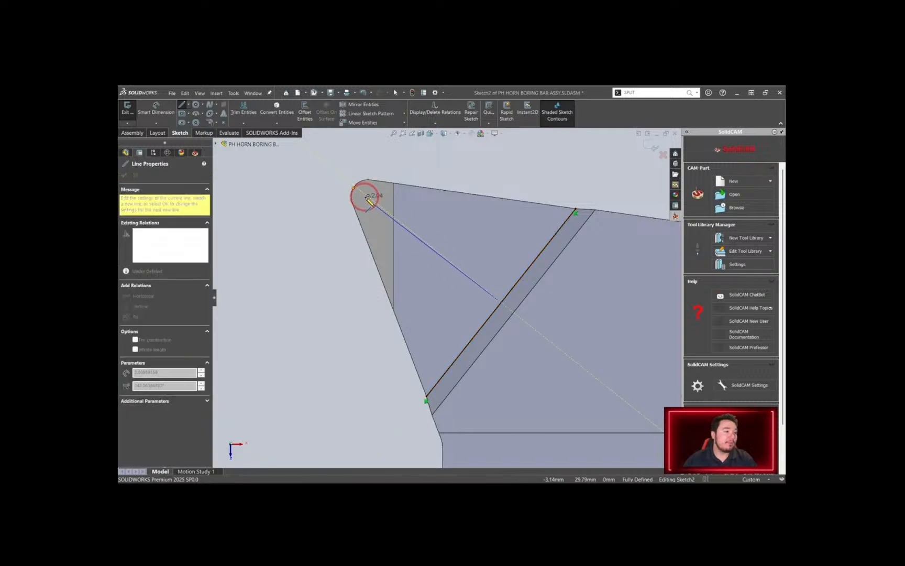
pyautogui.click(368, 196)
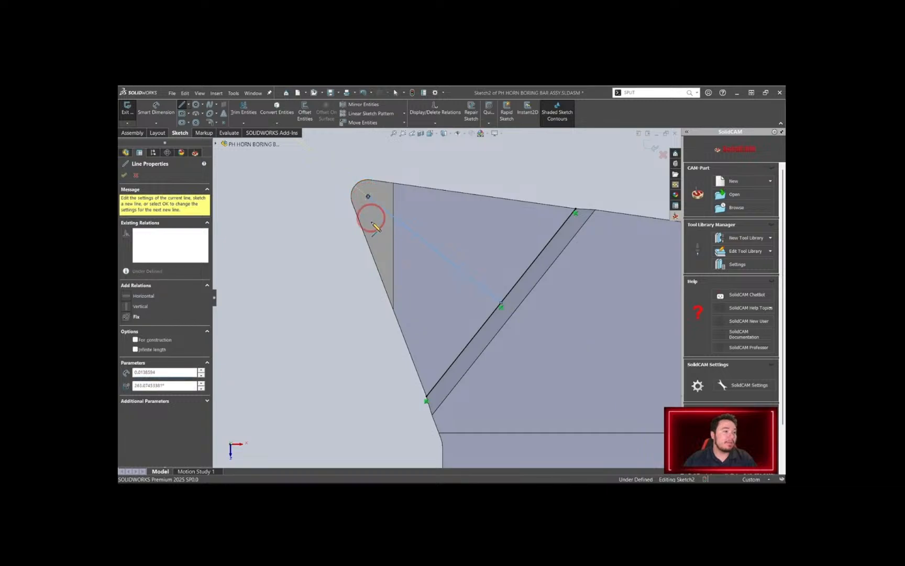
pyautogui.press('Escape')
# Make the two sketched lines perpendicular to each other and finish the sketch
pyautogui.click(450, 257)
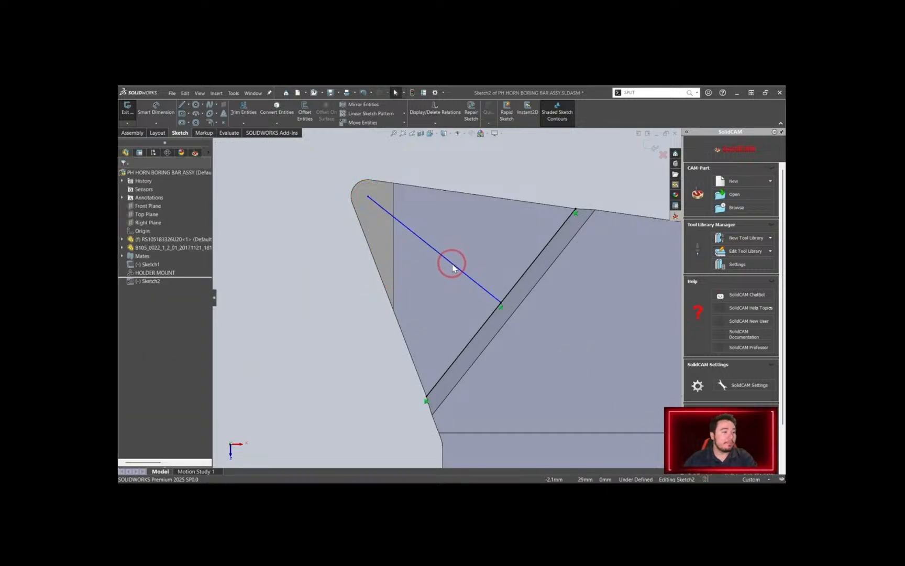
pyautogui.keyDown('ctrl'); pyautogui.click(512, 289); pyautogui.keyUp('ctrl')
pyautogui.click(558, 259)
pyautogui.scroll(3, 459, 306)
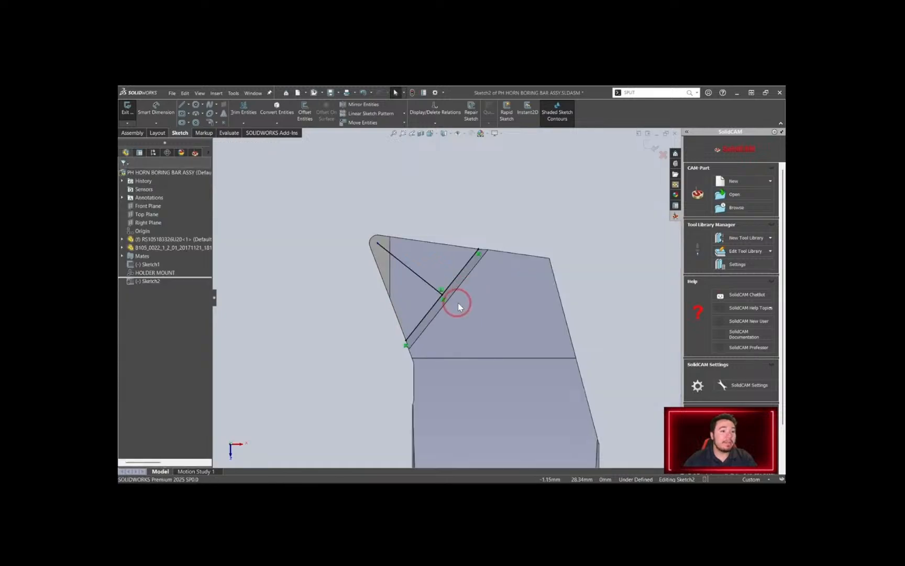
pyautogui.click(653, 150)
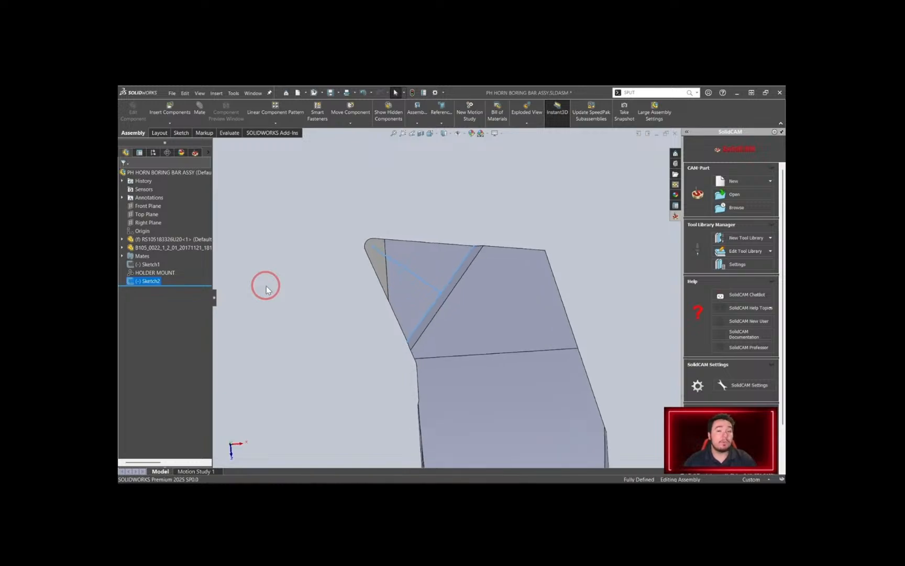
# Start a coordinate system in the assembly with its origin at the midpoint of the back-edge sketch line
pyautogui.click(441, 111)
pyautogui.click(463, 149)
pyautogui.click(318, 290)
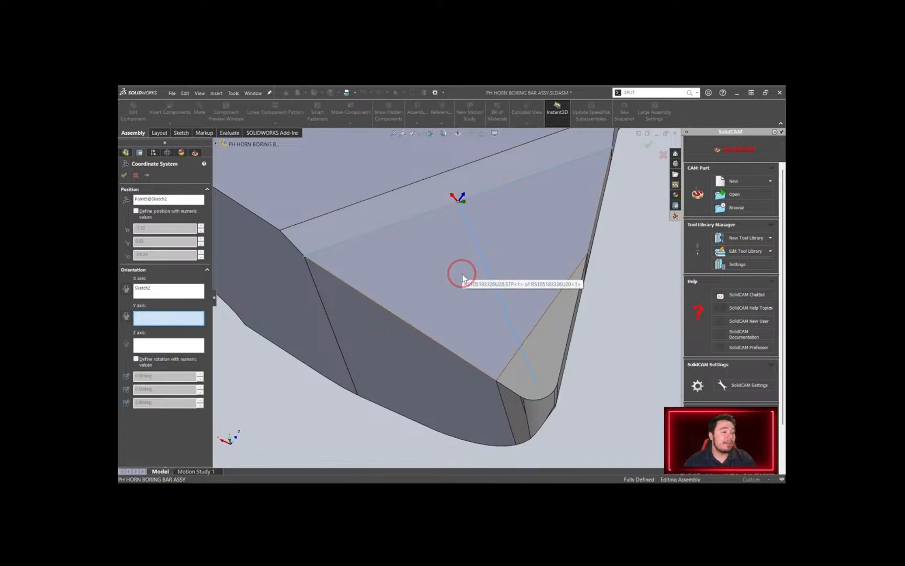
# Remove the Sketch2 reference from the new coordinate system's X axis
pyautogui.moveTo(442, 272); pyautogui.dragTo(422, 267, button='middle')
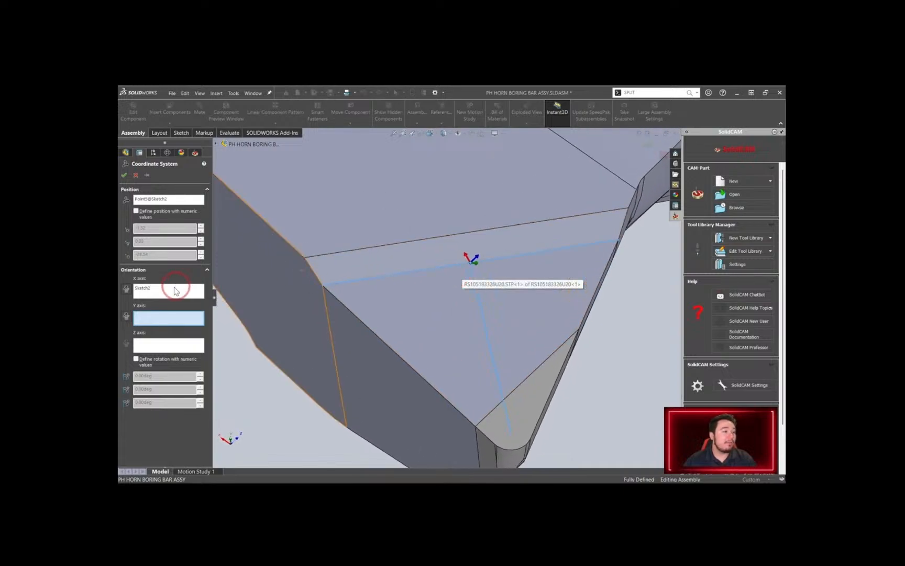
pyautogui.click(150, 295)
pyautogui.rightClick(151, 293)
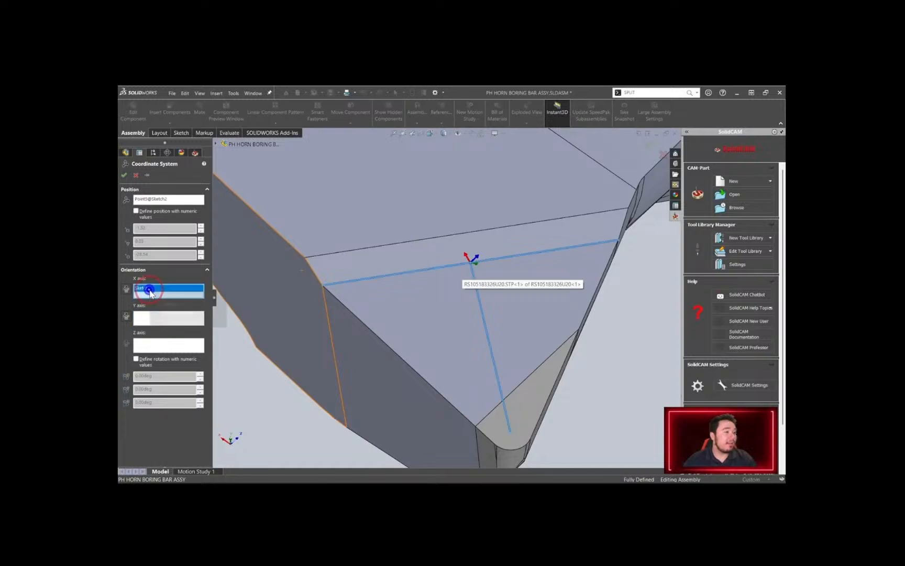
pyautogui.click(173, 295)
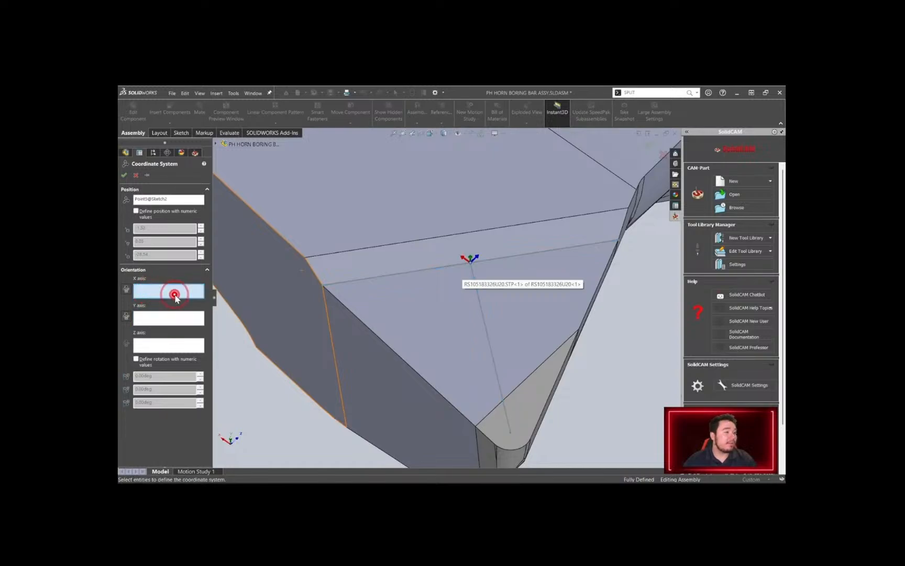
# Align the coordinate system's Z axis to the tip's flat top face and its X axis along the nose line, pointing away from the nose, and accept it
pyautogui.click(135, 348)
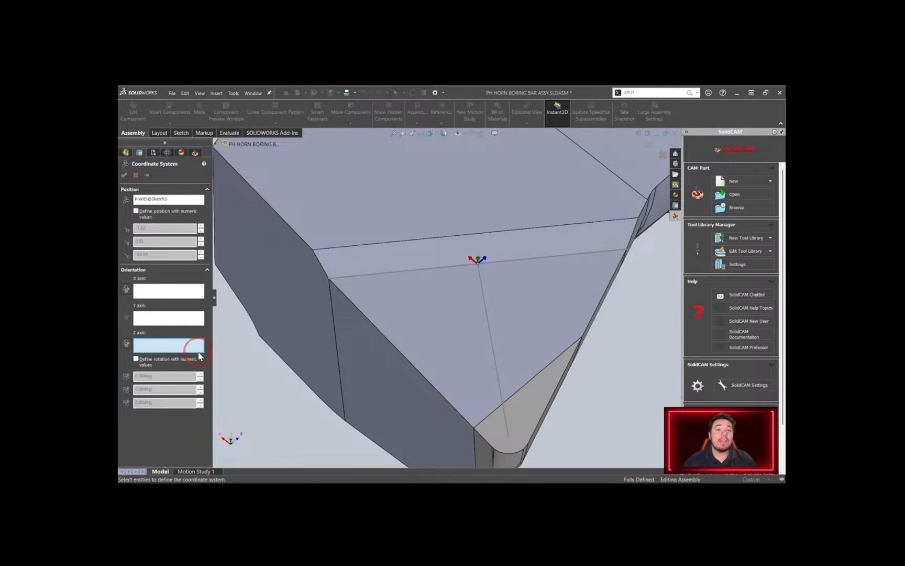
pyautogui.moveTo(229, 324); pyautogui.dragTo(223, 318, button='middle')
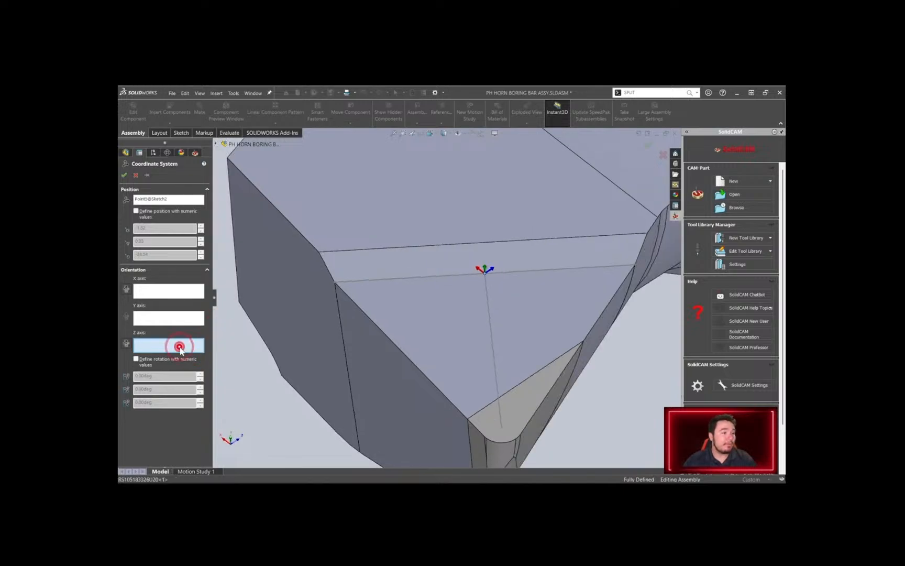
pyautogui.click(442, 300)
pyautogui.click(162, 303)
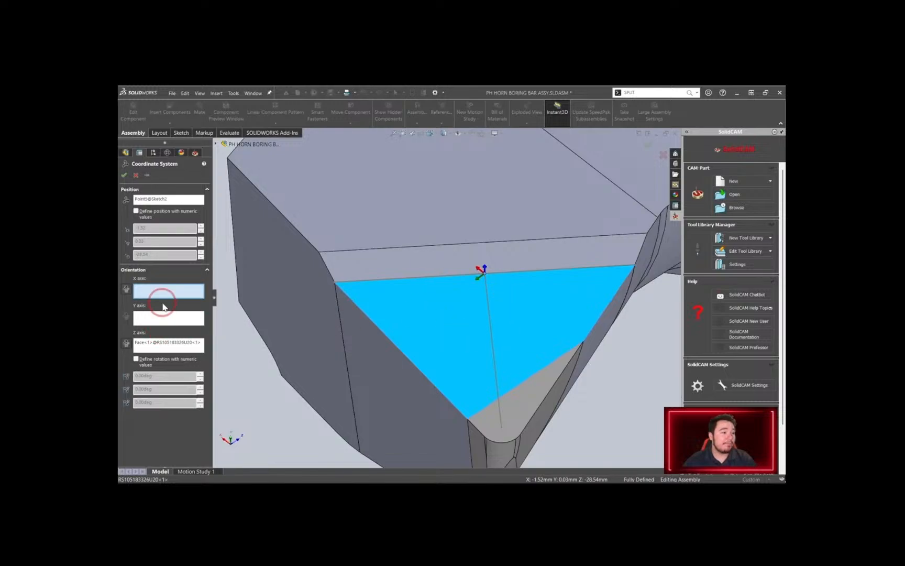
pyautogui.click(494, 363)
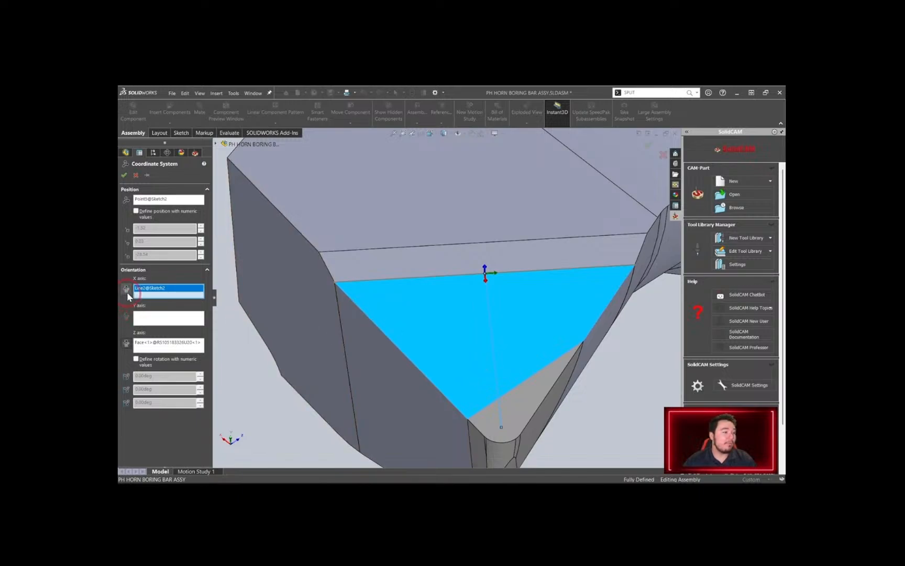
pyautogui.moveTo(390, 368); pyautogui.dragTo(429, 286, button='middle')
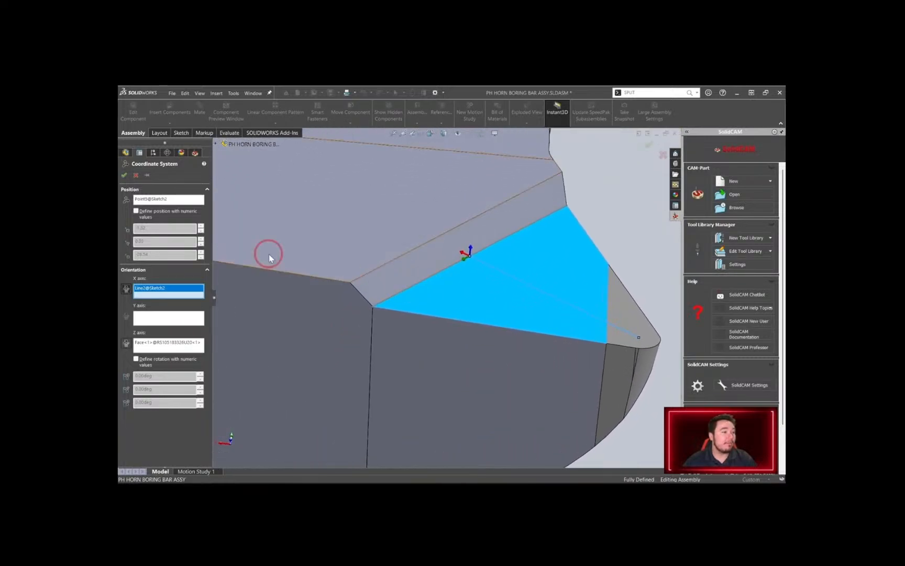
pyautogui.click(125, 176)
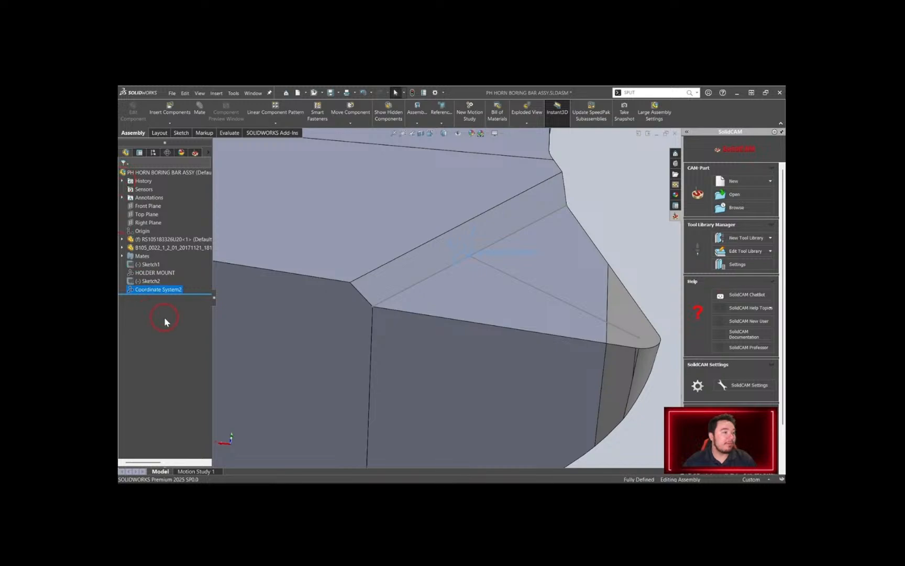
# Rename the new coordinate system as INSERT MOUNT and save the assembly
pyautogui.rightClick(166, 293)
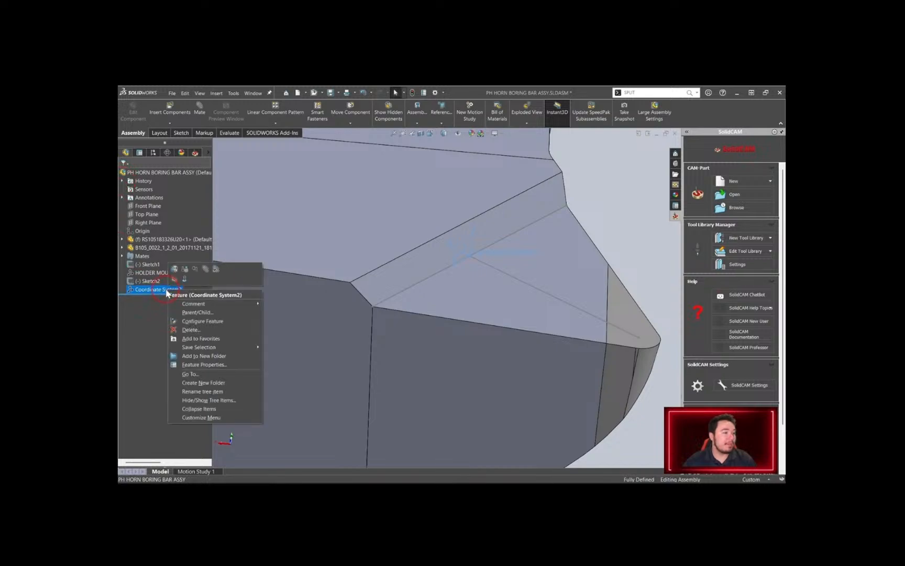
pyautogui.click(210, 390)
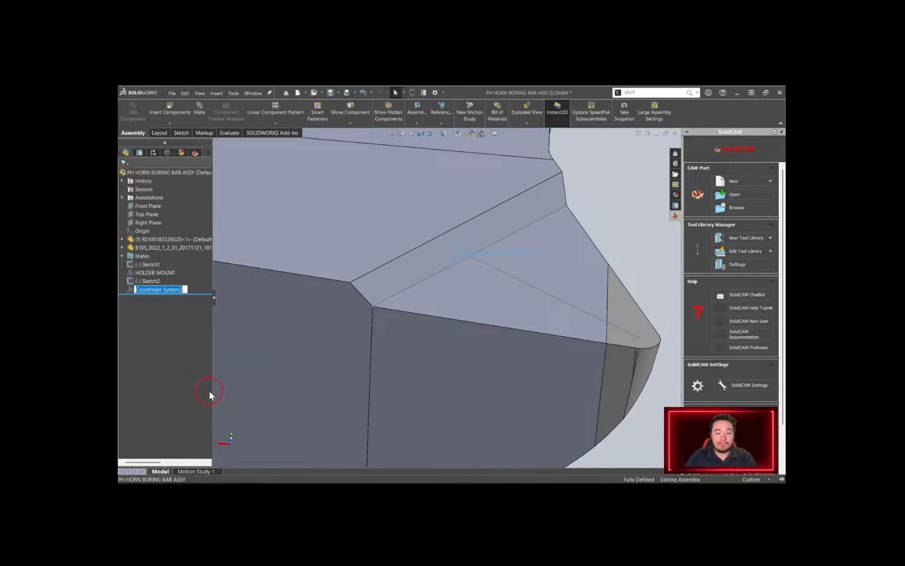
pyautogui.write('INSERT MOUNT')
pyautogui.press('Return')
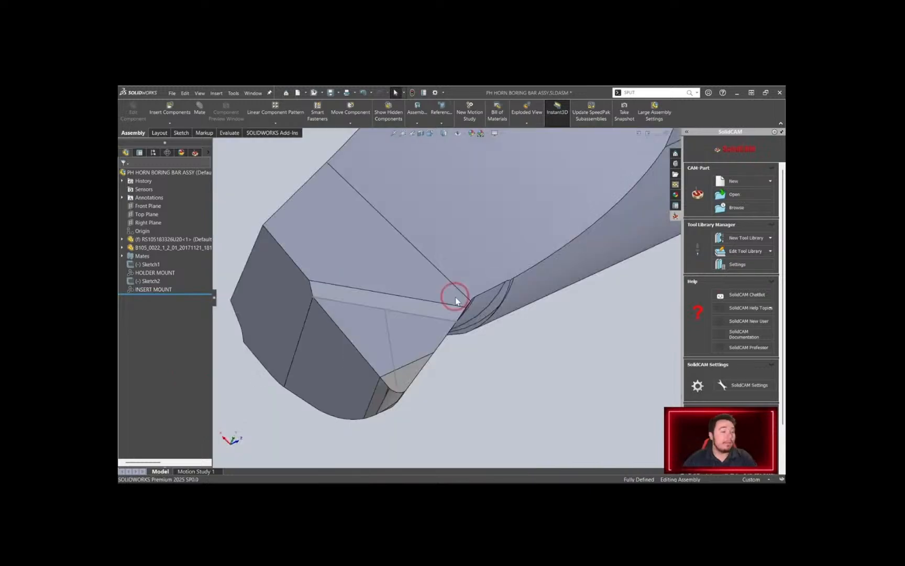
pyautogui.click(332, 94)
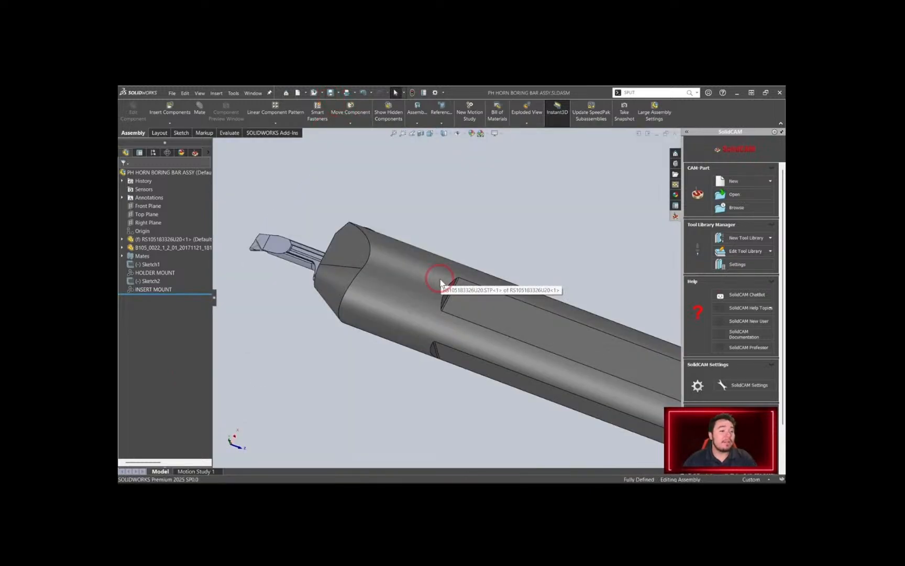
# Create a new SolidCAM tool assemblies library and save it under the name NIGHT CLASS
pyautogui.moveTo(440, 279); pyautogui.dragTo(445, 270, button='middle')
pyautogui.scroll(1, 445, 270)
pyautogui.click(760, 240)
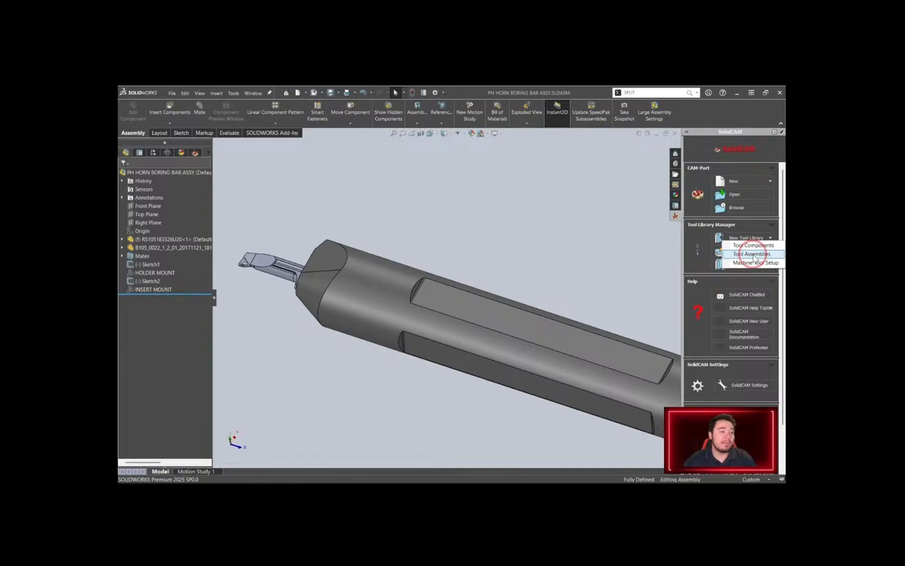
pyautogui.click(752, 255)
pyautogui.click(136, 114)
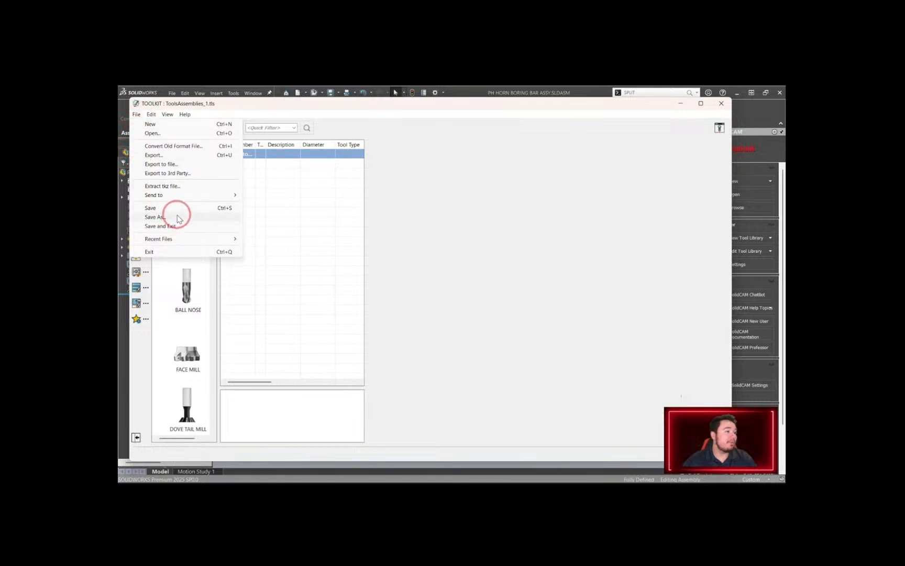
pyautogui.click(155, 217)
pyautogui.write('n')
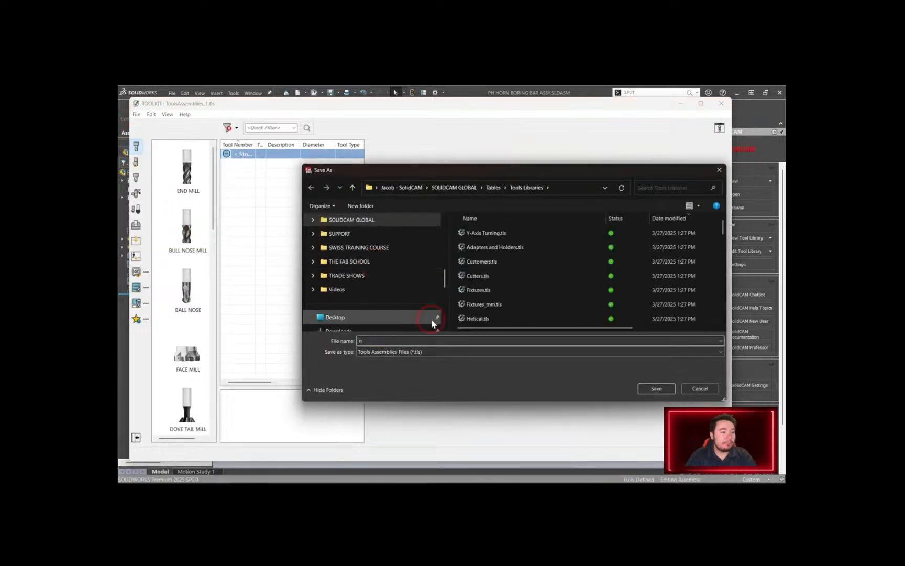
pyautogui.write('ight class')
pyautogui.press('Return')
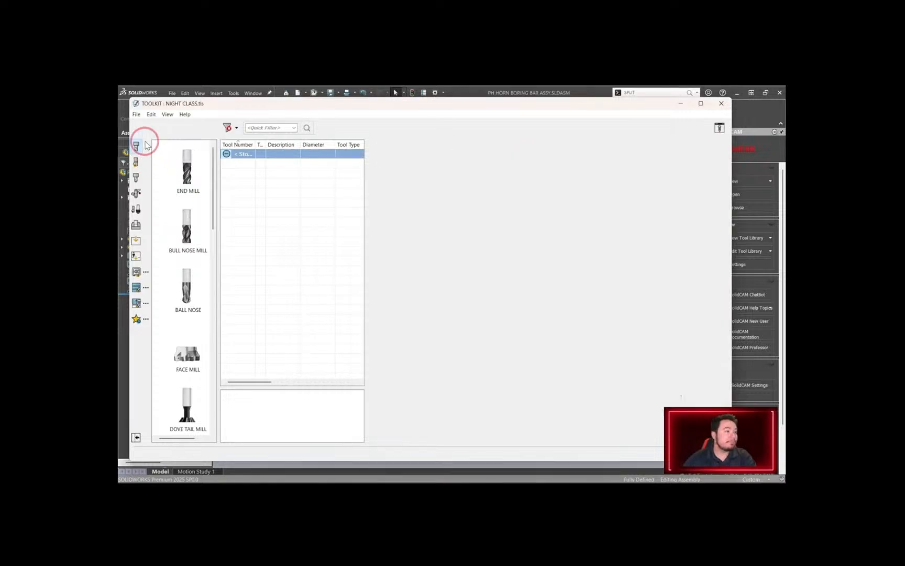
# Import the open CAD assembly into the tool library and generate it as a turning tool
pyautogui.click(136, 257)
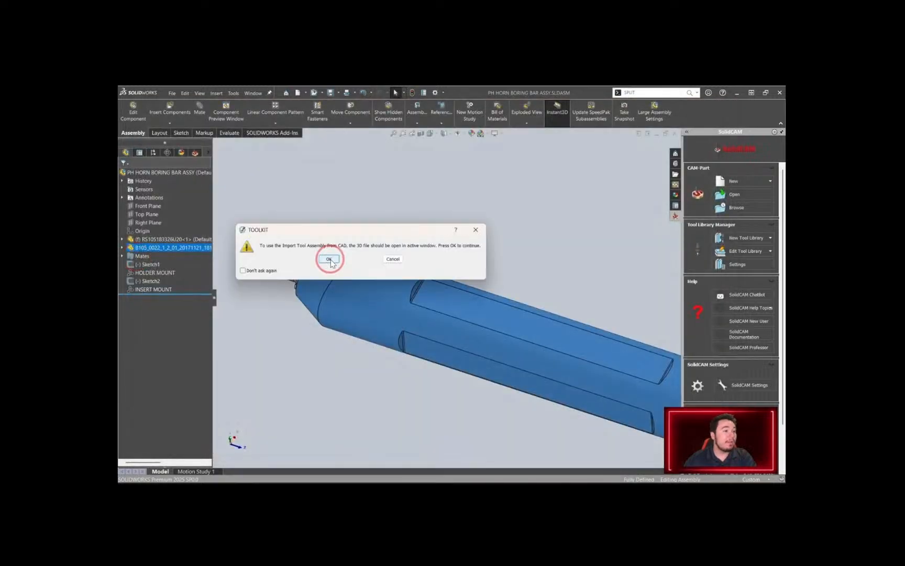
pyautogui.click(330, 260)
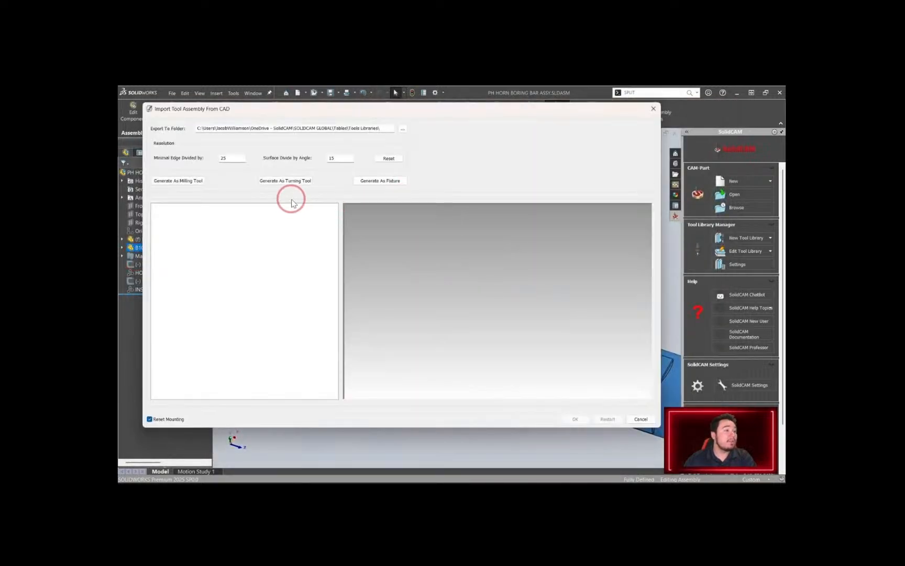
pyautogui.click(287, 181)
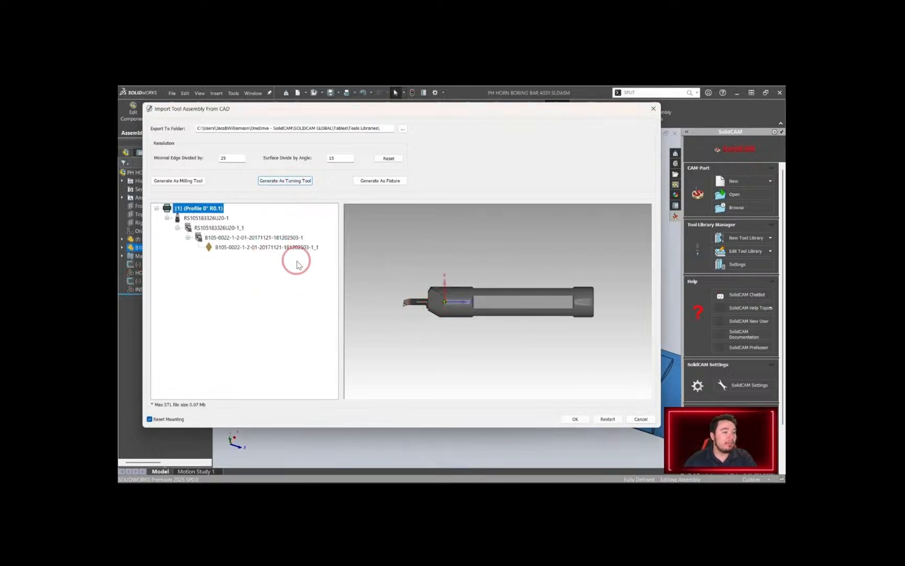
# Change both B105-0022 components, the clamping screw and the main body, to holder type
pyautogui.scroll(2, 453, 313)
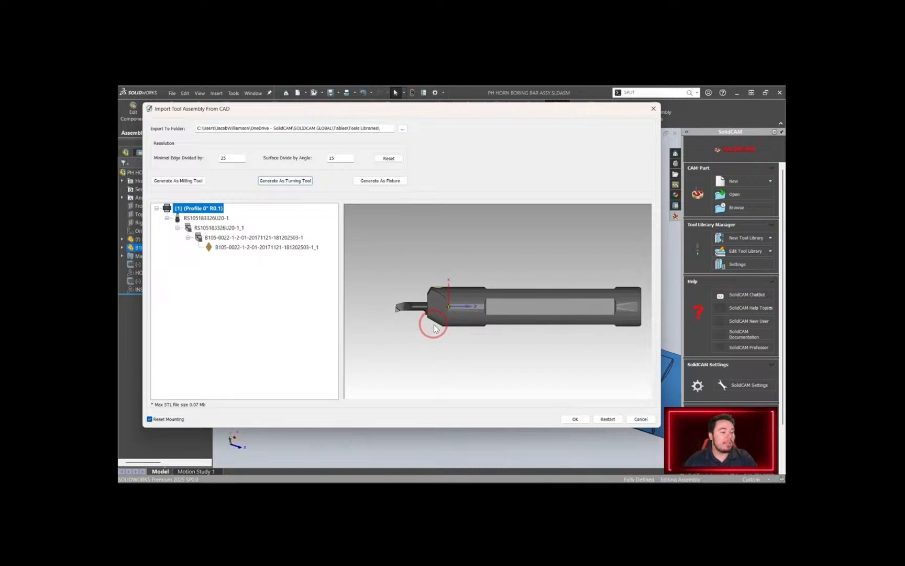
pyautogui.moveTo(430, 320); pyautogui.dragTo(421, 314, button='middle')
pyautogui.scroll(4, 429, 319)
pyautogui.rightClick(234, 250)
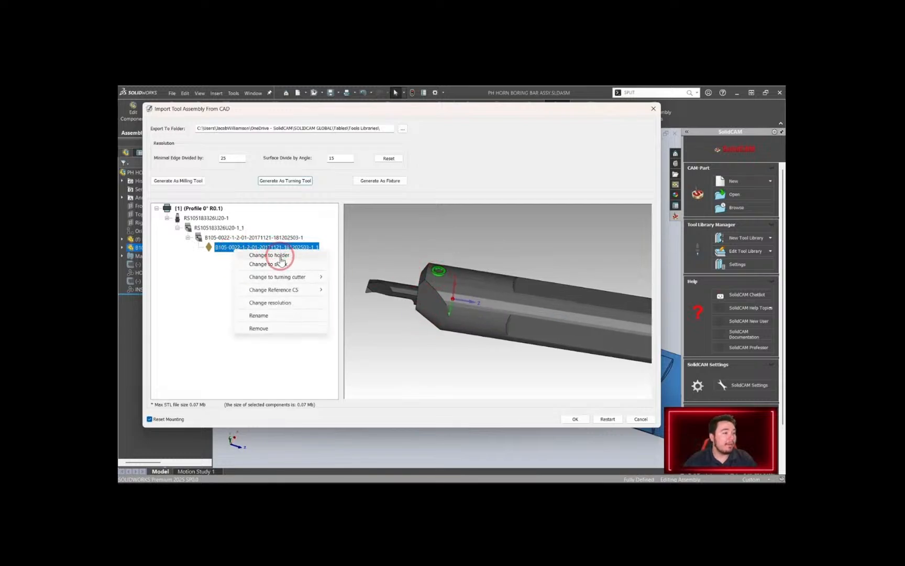
pyautogui.click(280, 255)
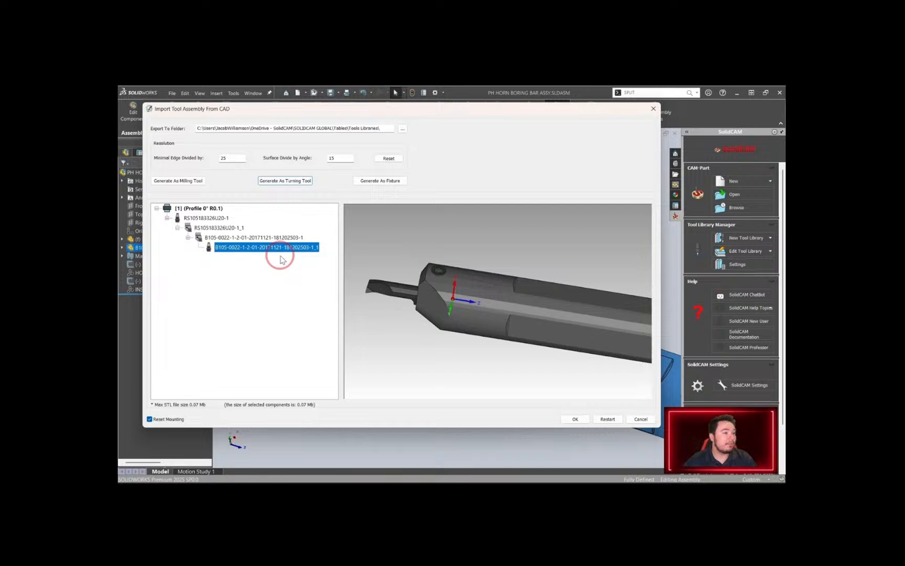
pyautogui.rightClick(241, 238)
pyautogui.click(267, 245)
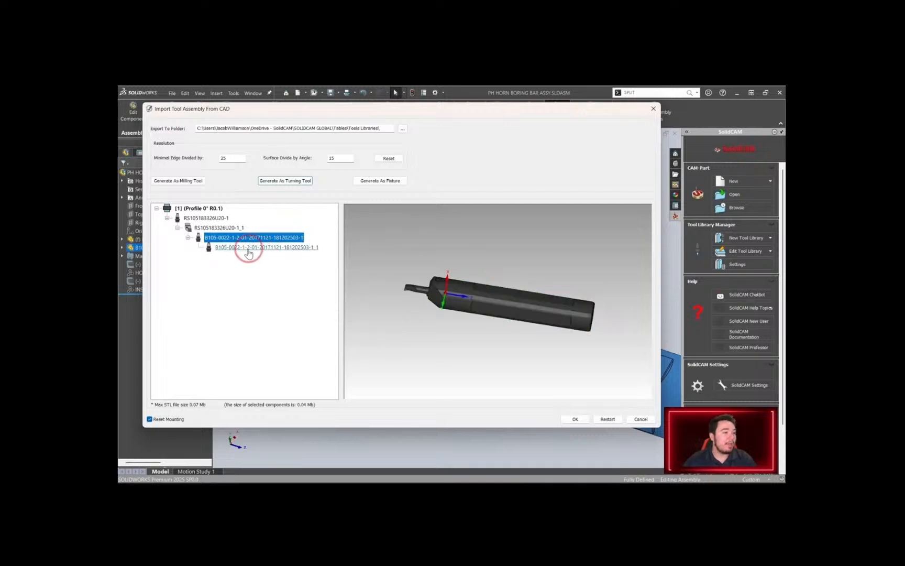
# Unite the two B105-0022 holder components into a single holder
pyautogui.click(248, 247)
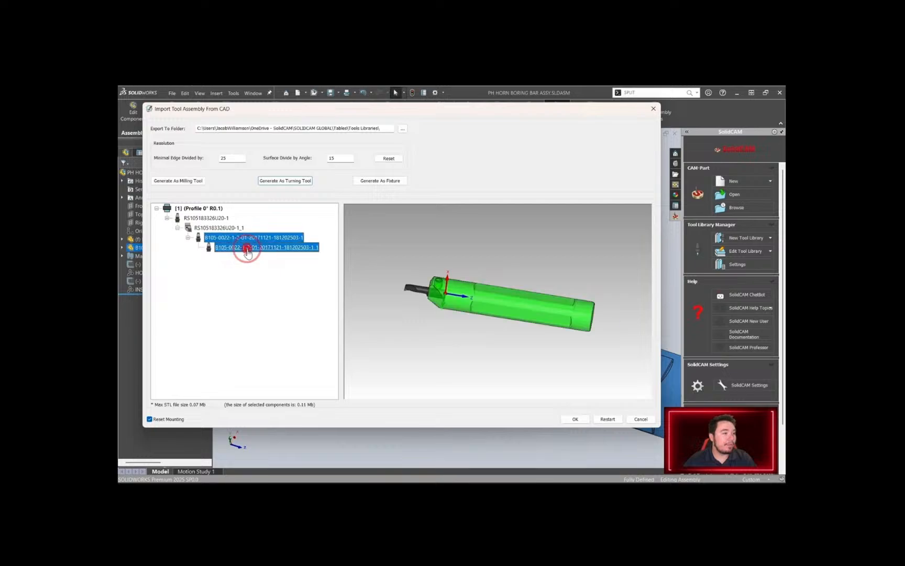
pyautogui.click(244, 239)
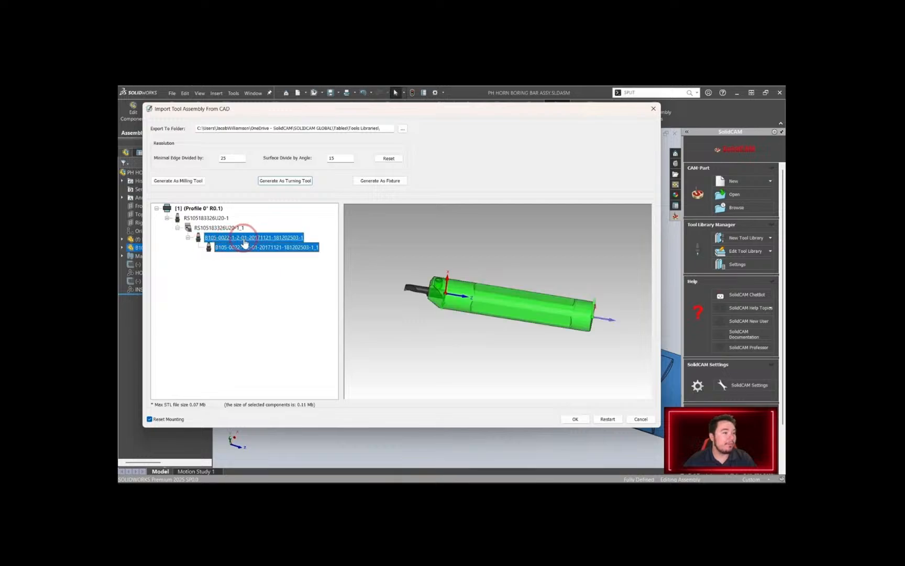
pyautogui.rightClick(240, 246)
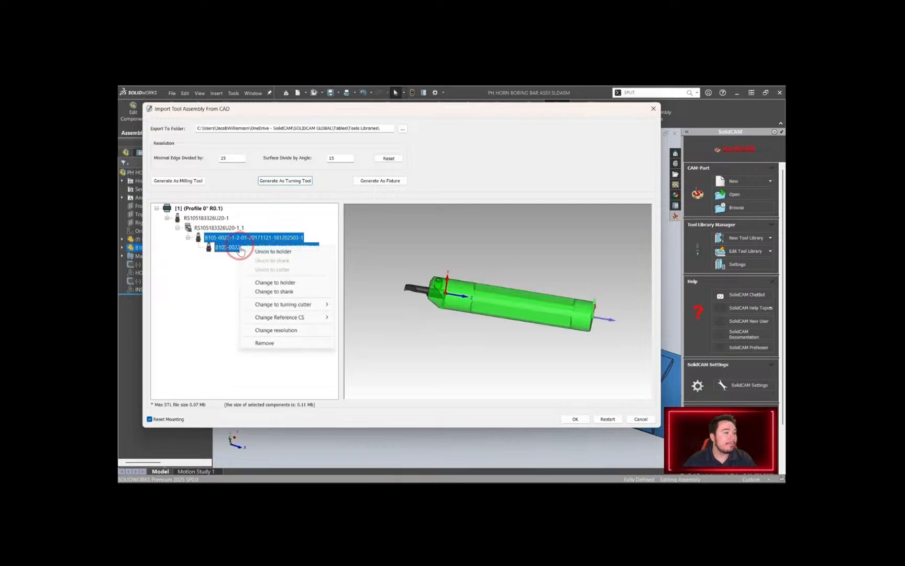
pyautogui.click(273, 252)
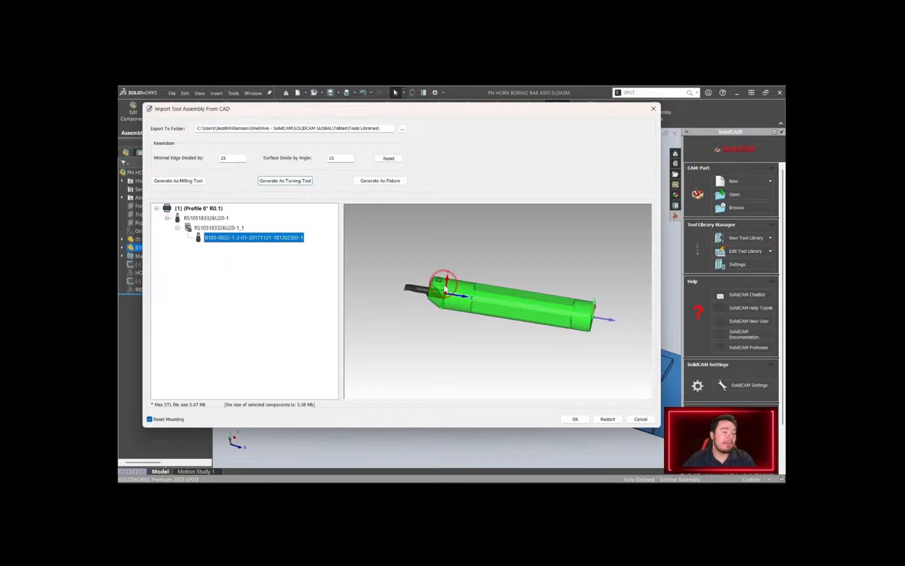
pyautogui.click(256, 270)
# Change the split cutting tip component, RS105183326U20-1_1, from shank to a turning cutter
pyautogui.moveTo(492, 314); pyautogui.dragTo(477, 318, button='middle')
pyautogui.scroll(5, 474, 318)
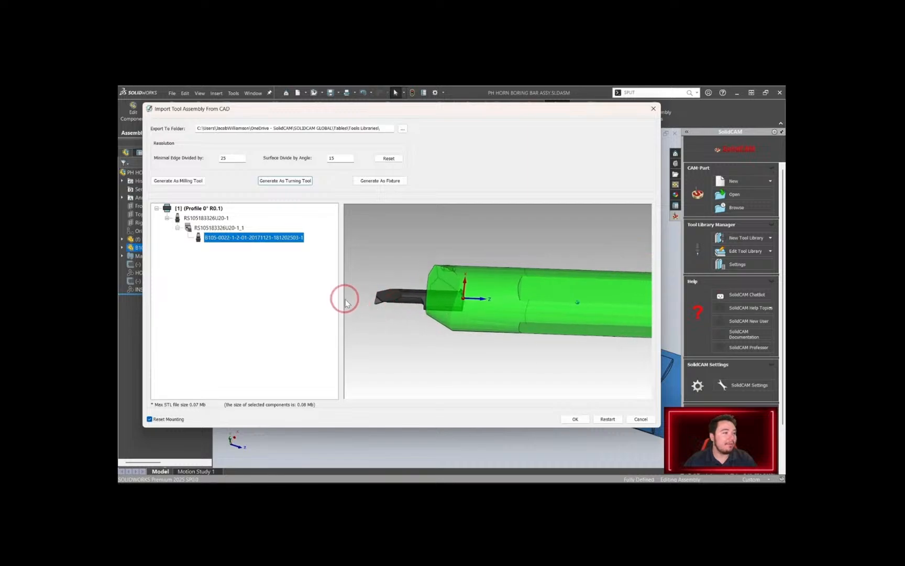
pyautogui.rightClick(214, 230)
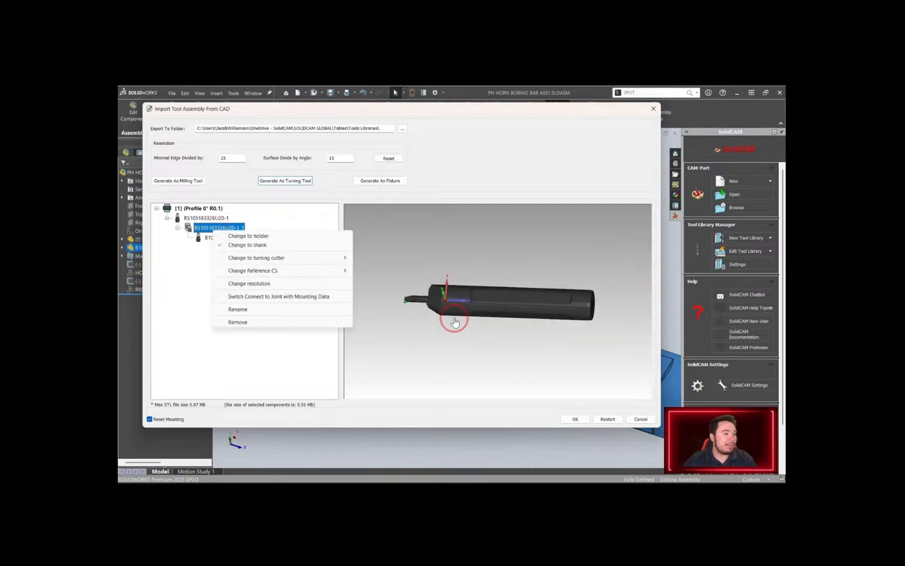
pyautogui.click(416, 320)
pyautogui.scroll(5, 409, 307)
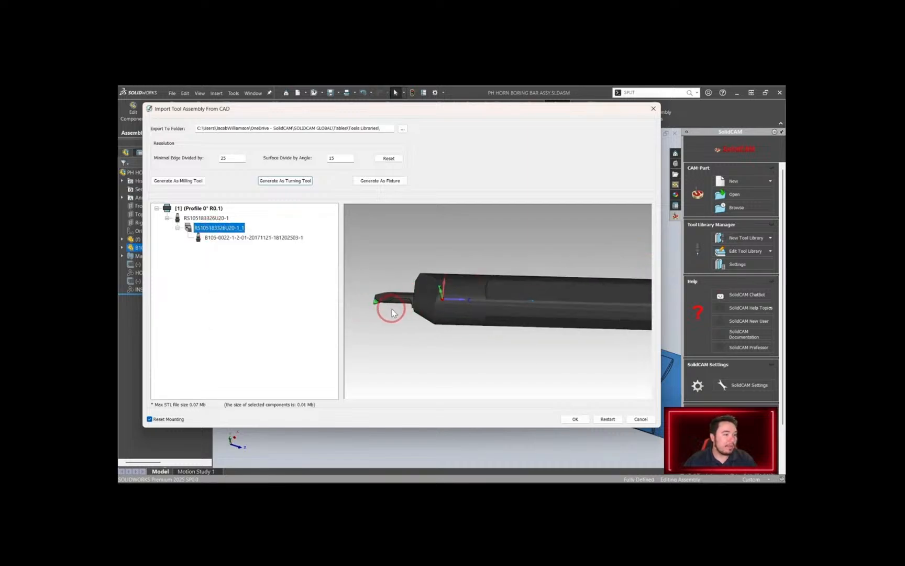
pyautogui.scroll(6, 392, 313)
pyautogui.moveTo(424, 321); pyautogui.dragTo(396, 316, button='middle')
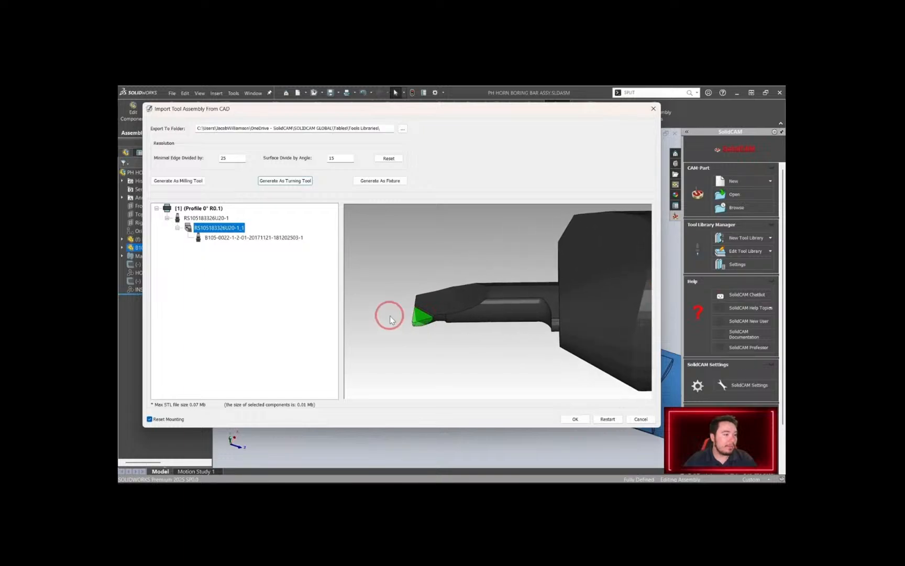
pyautogui.rightClick(198, 236)
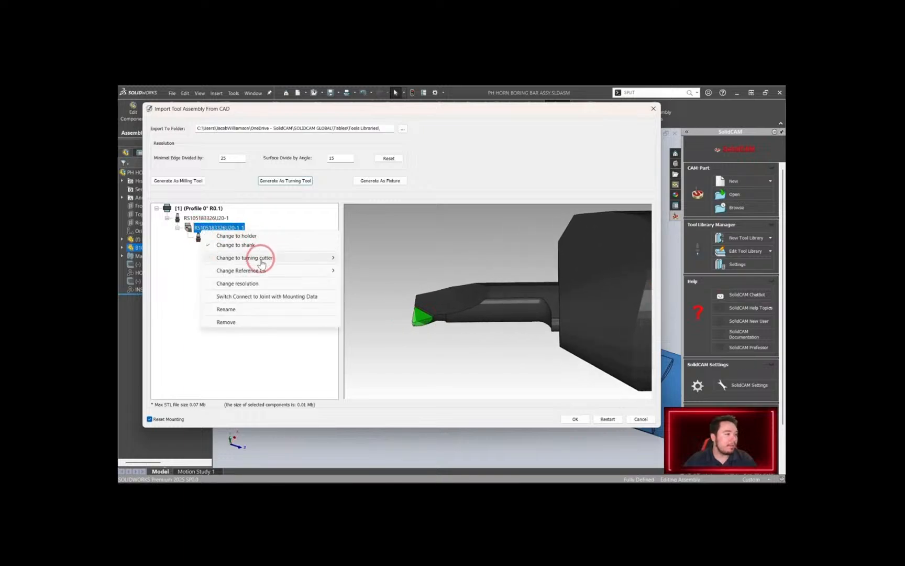
pyautogui.moveTo(262, 262)
pyautogui.click(349, 259)
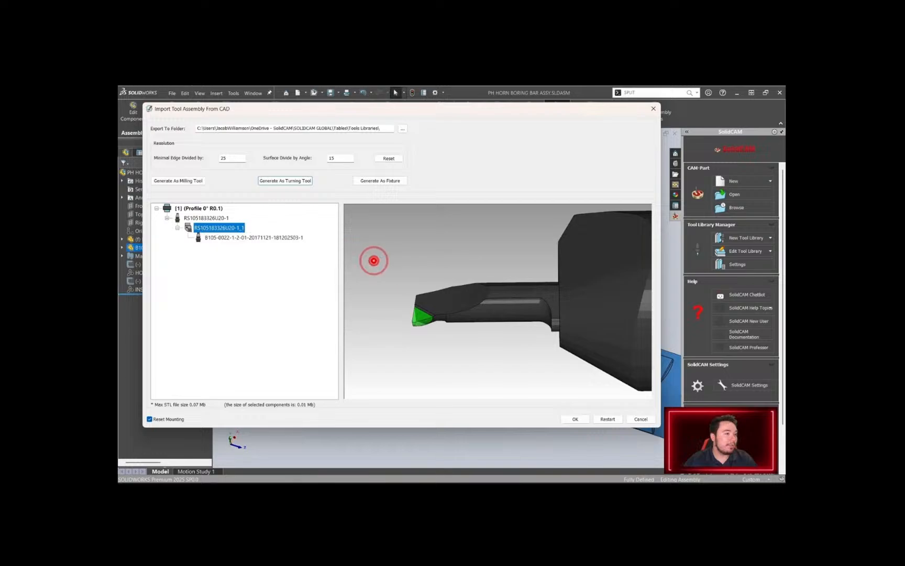
# Change the remaining RS105183326U20-1 bar component from holder to shank type
pyautogui.click(206, 218)
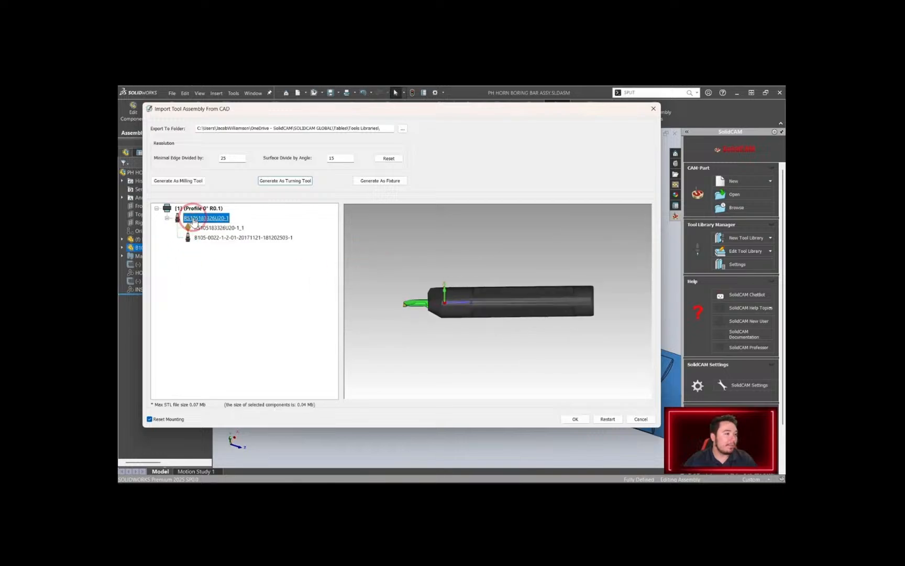
pyautogui.rightClick(194, 221)
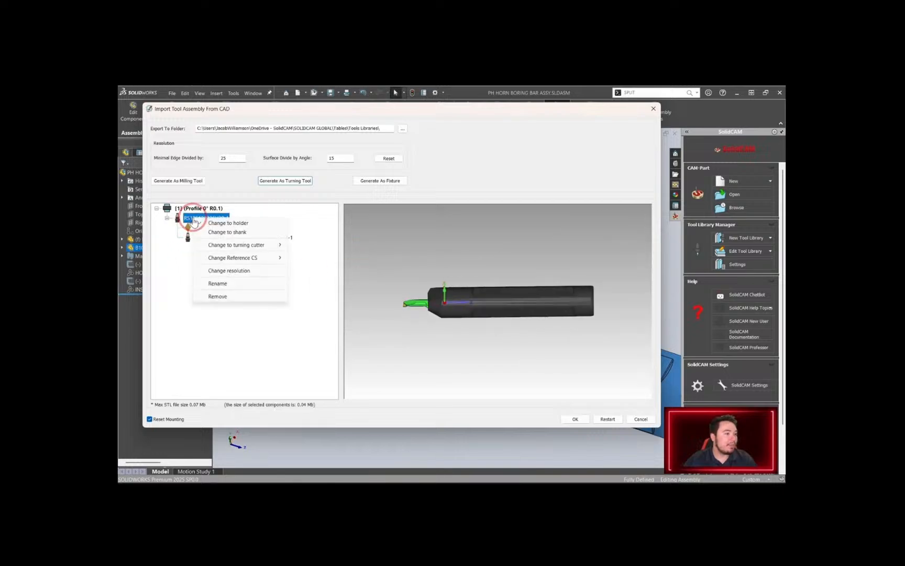
pyautogui.click(227, 233)
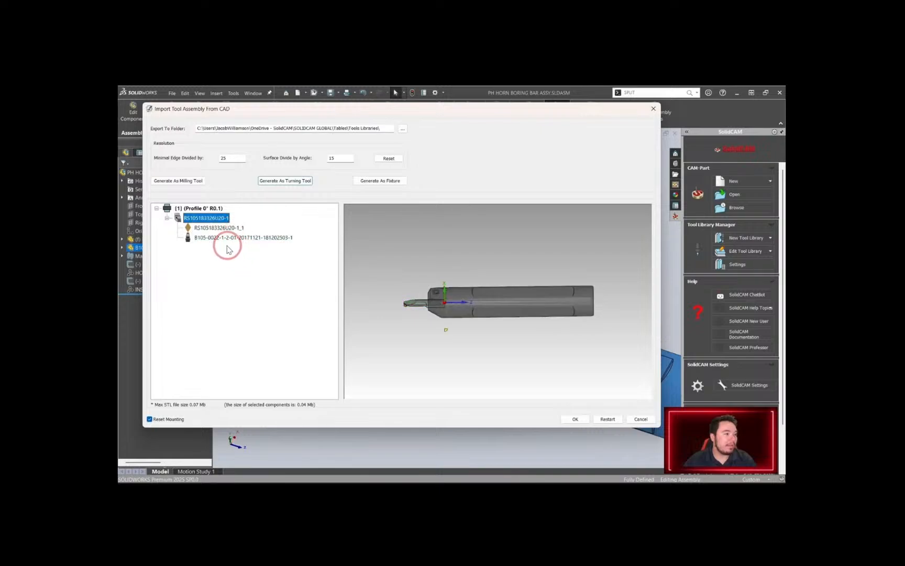
# Reorder the tool hierarchy so the B105-0022 holder is first, the RS105183326U20-1 shank beneath it, and the RS105183326U20-1_1 cutter beneath the shank
pyautogui.click(201, 229)
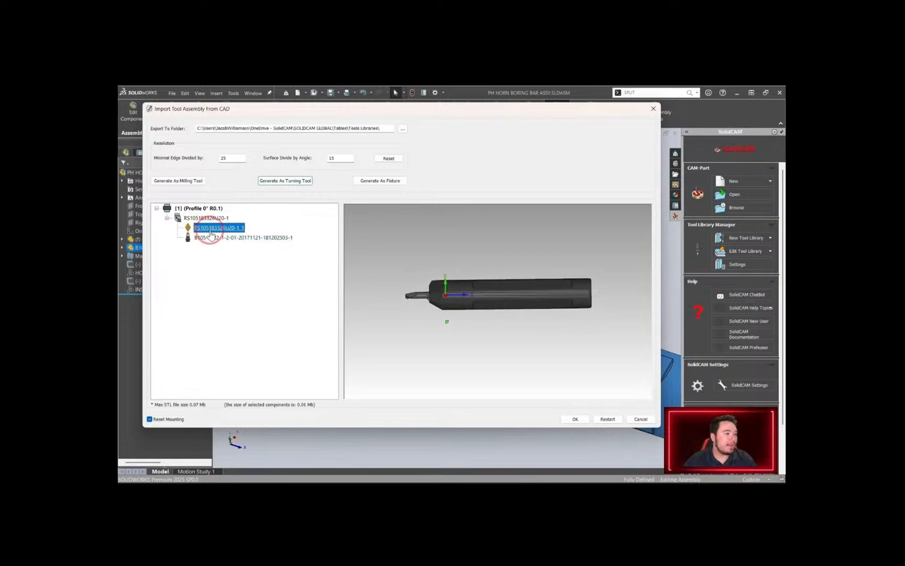
pyautogui.moveTo(207, 232); pyautogui.dragTo(196, 222)
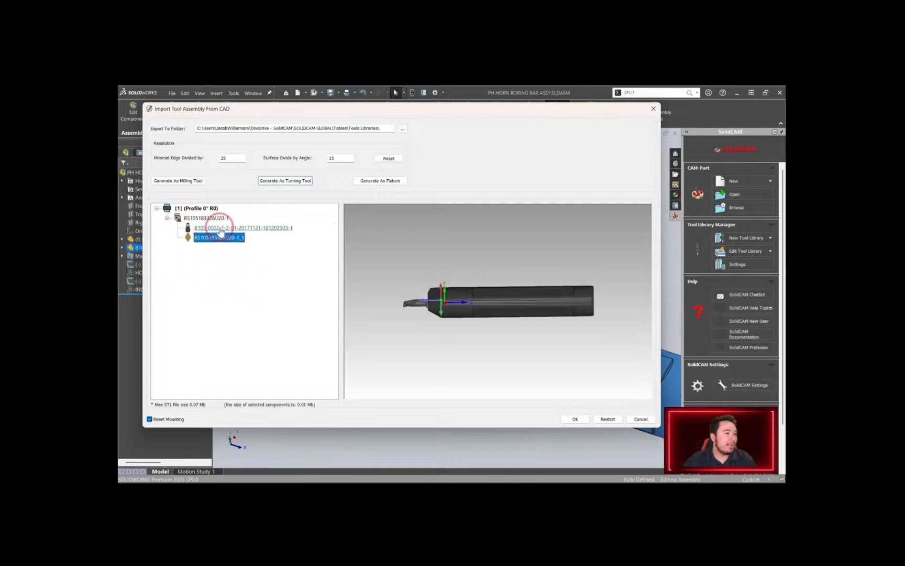
pyautogui.click(189, 219)
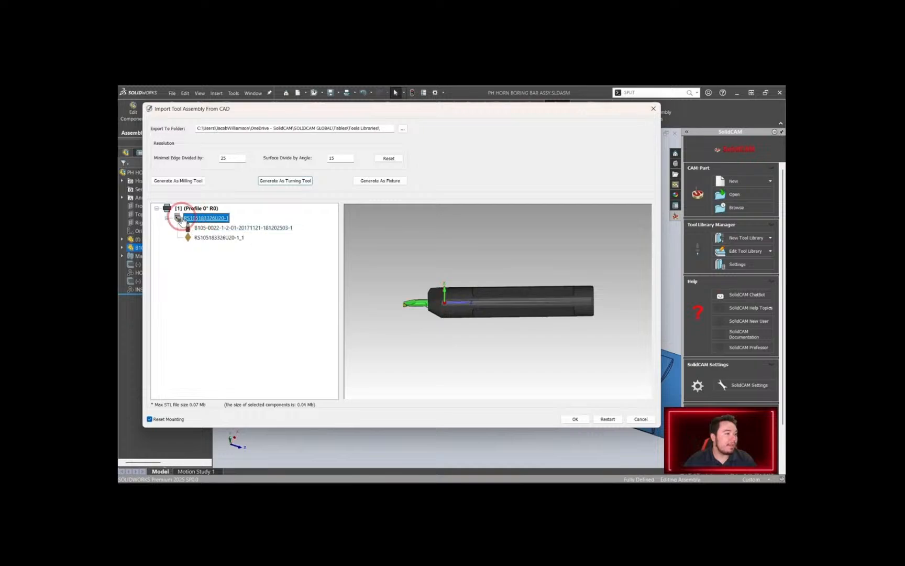
pyautogui.moveTo(197, 221); pyautogui.dragTo(198, 230)
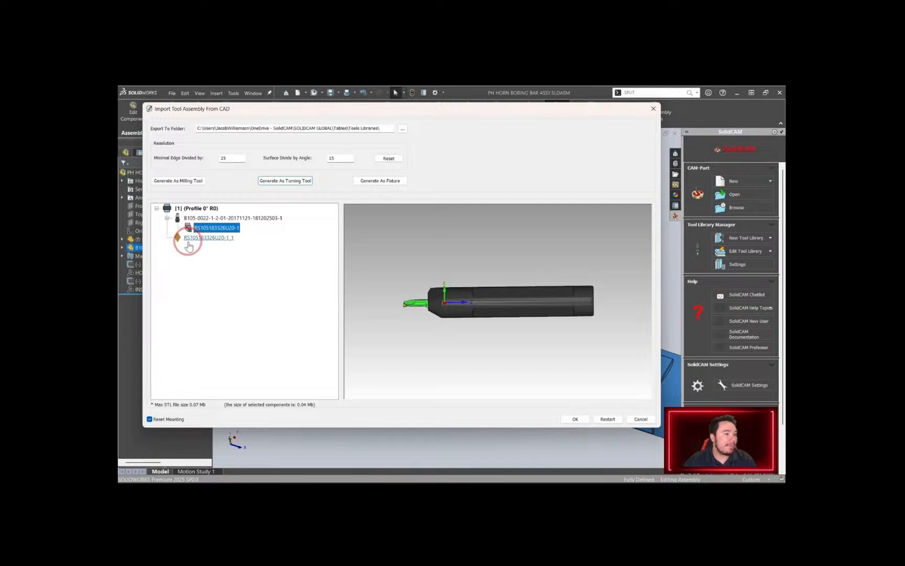
pyautogui.scroll(5, 390, 303)
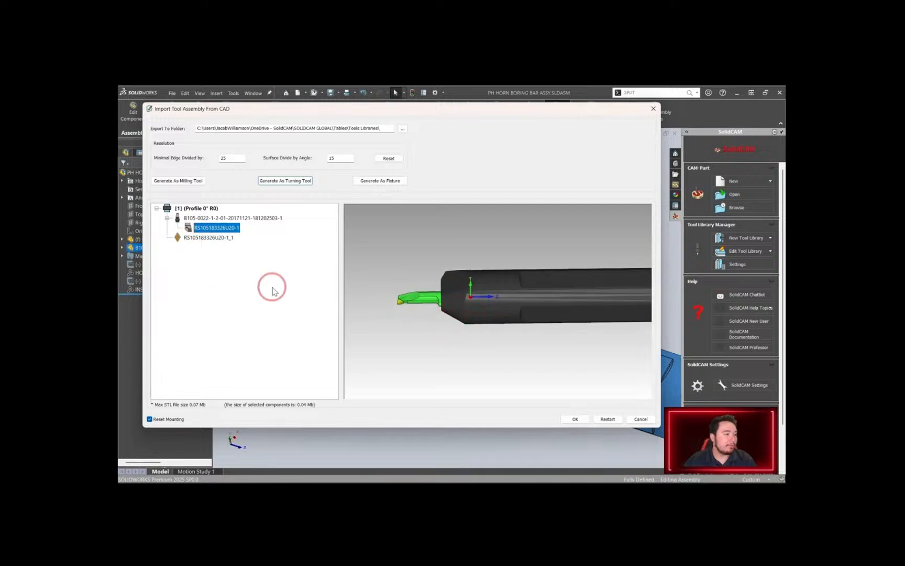
pyautogui.moveTo(199, 238); pyautogui.dragTo(208, 228)
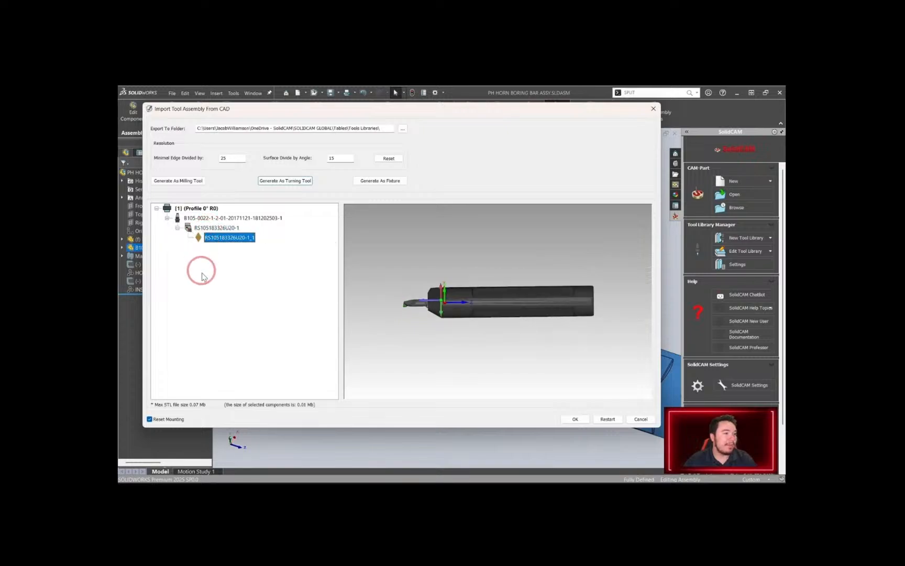
# Set the reference coordinate system of the B105-0022 holder to HOLDER MOUNT
pyautogui.scroll(3, 481, 278)
pyautogui.moveTo(447, 323); pyautogui.dragTo(447, 321, button='middle')
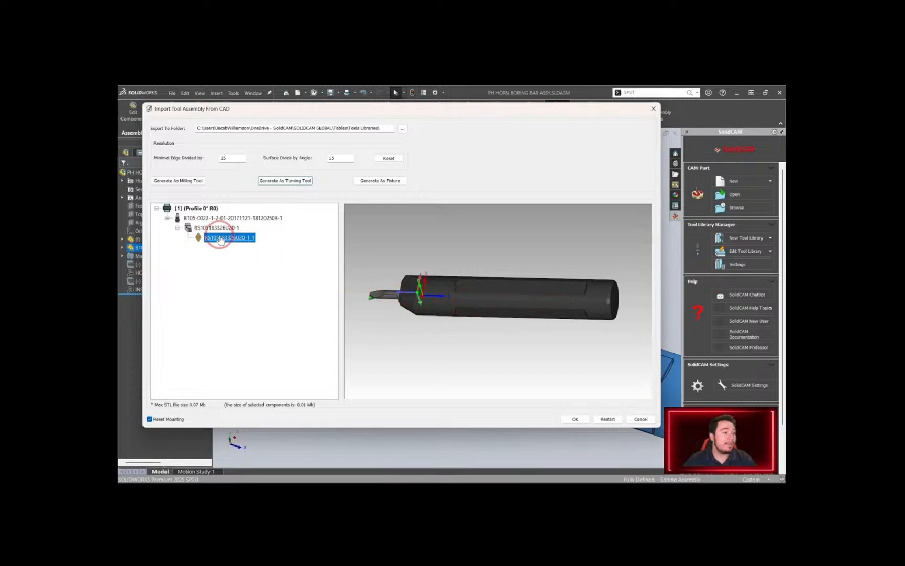
pyautogui.rightClick(212, 219)
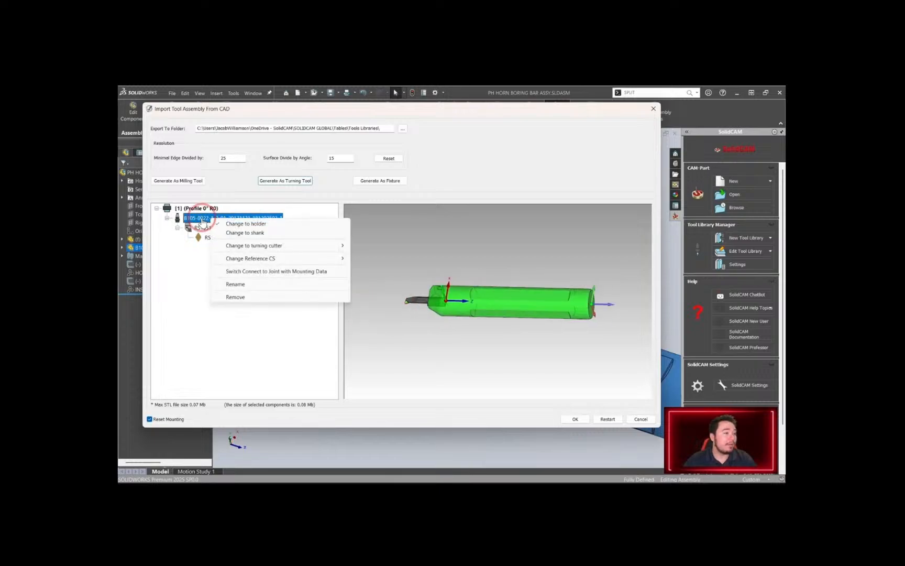
pyautogui.moveTo(267, 260)
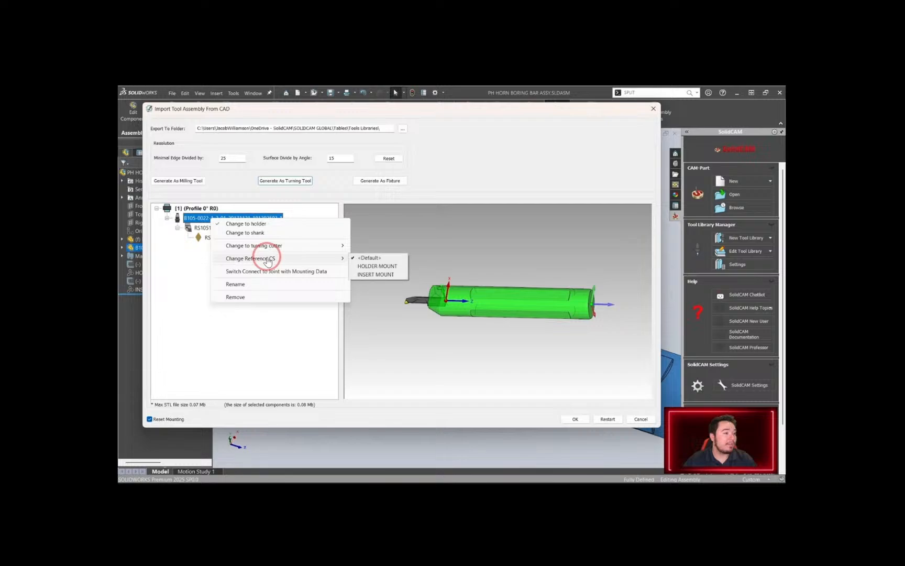
pyautogui.click(390, 266)
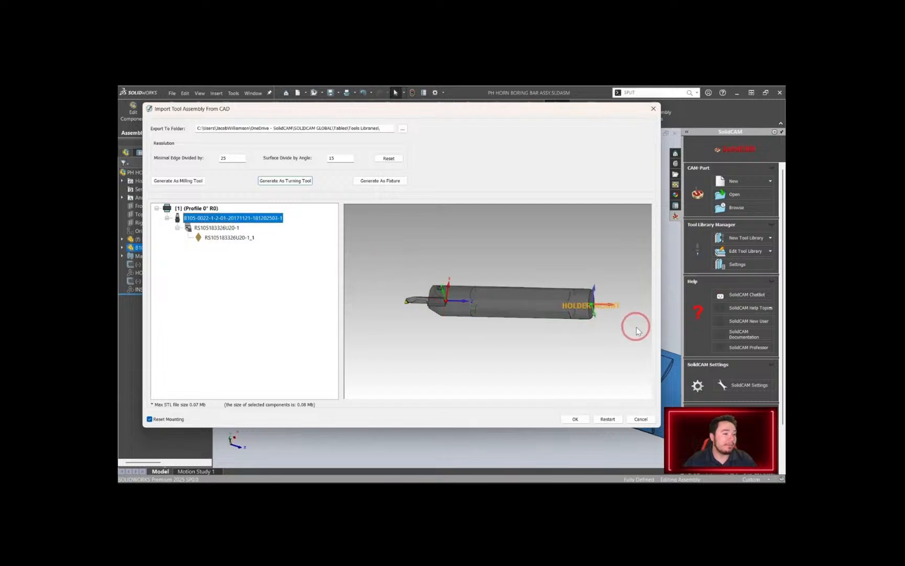
# Set the RS105183326U20-1_1 cutter's reference coordinate system to INSERT MOUNT and accept the import of the tool assembly
pyautogui.click(211, 239)
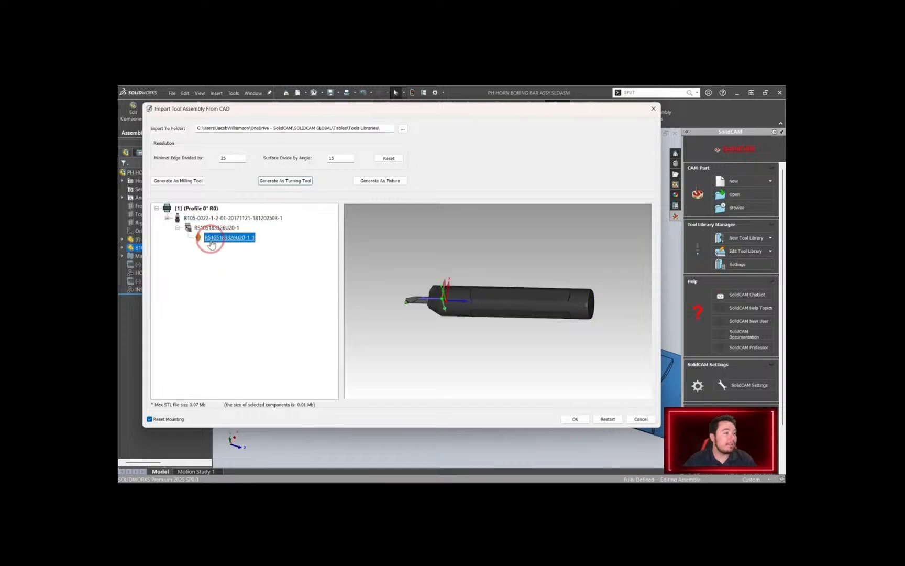
pyautogui.rightClick(216, 242)
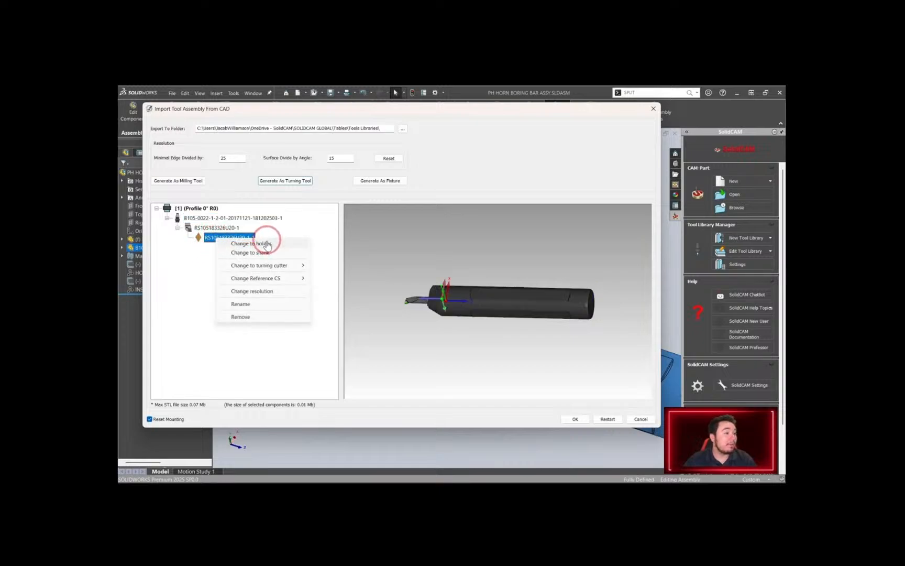
pyautogui.moveTo(272, 280)
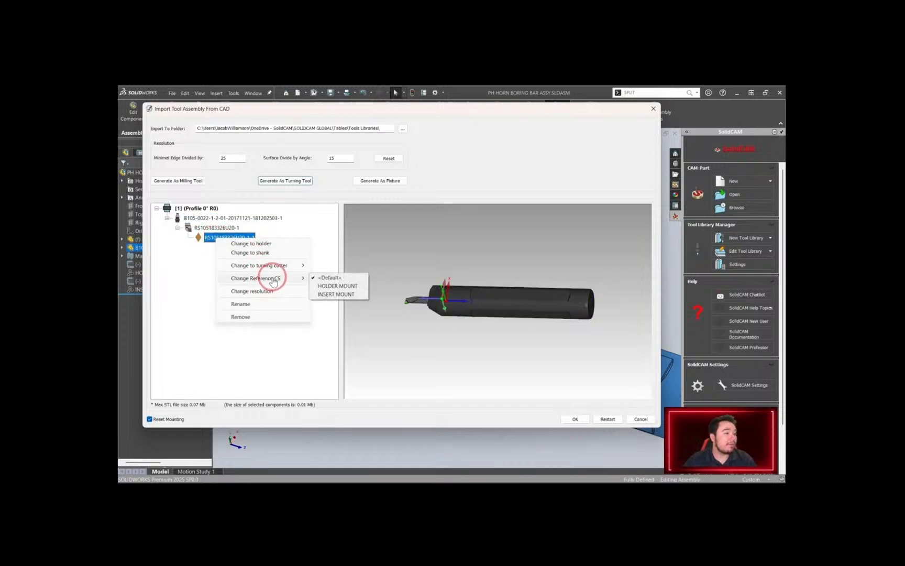
pyautogui.click(354, 294)
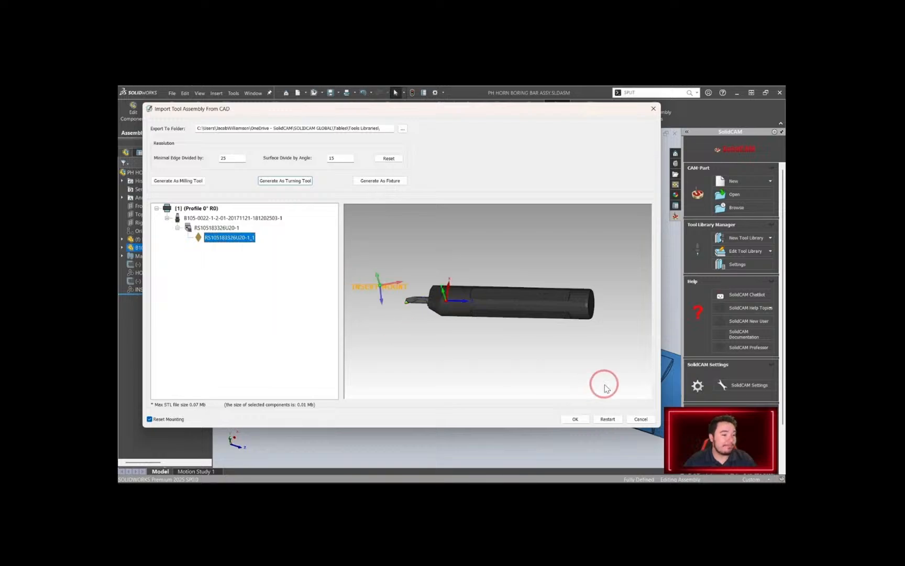
pyautogui.click(576, 419)
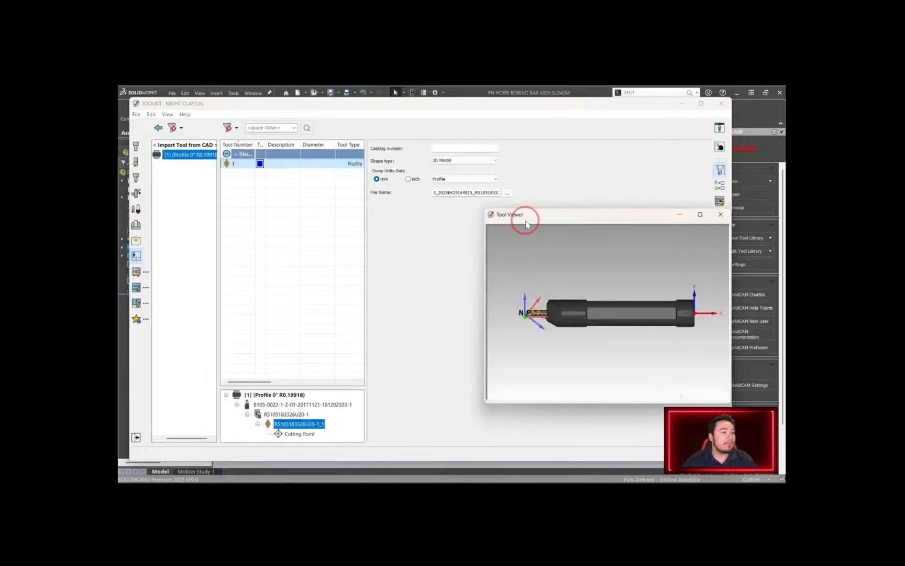
# Examine the imported boring bar in an enlarged tool viewer, checking the mounting coordinate systems and the cutting tip up close
pyautogui.moveTo(566, 219); pyautogui.dragTo(477, 209)
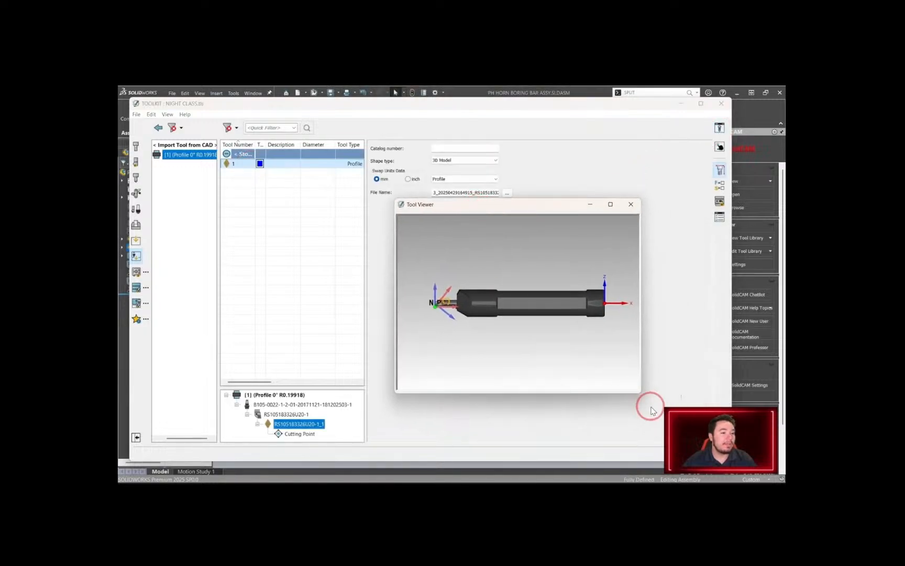
pyautogui.moveTo(640, 395); pyautogui.dragTo(702, 444)
pyautogui.moveTo(542, 375); pyautogui.dragTo(520, 356)
pyautogui.moveTo(520, 356); pyautogui.dragTo(609, 317, button='middle')
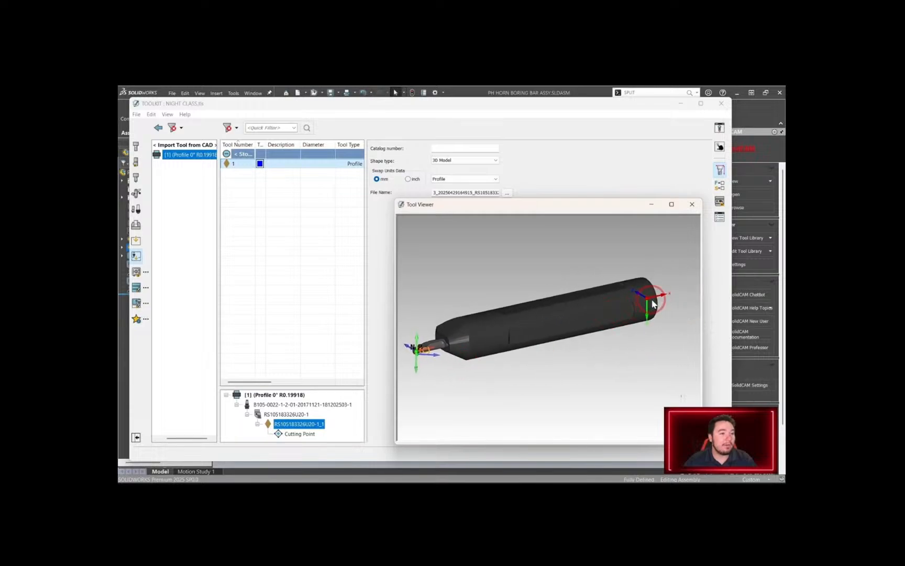
pyautogui.scroll(10, 464, 351)
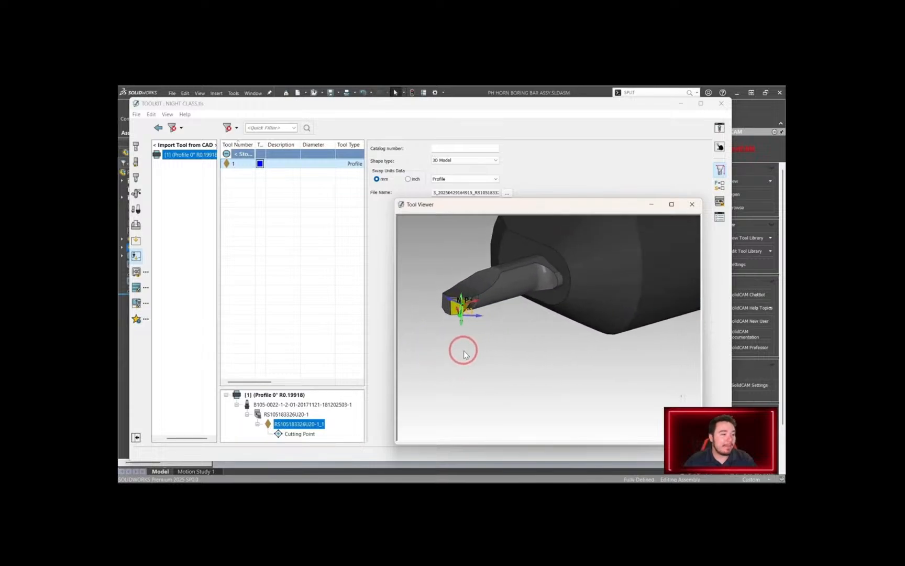
pyautogui.moveTo(464, 351); pyautogui.dragTo(472, 351, button='middle')
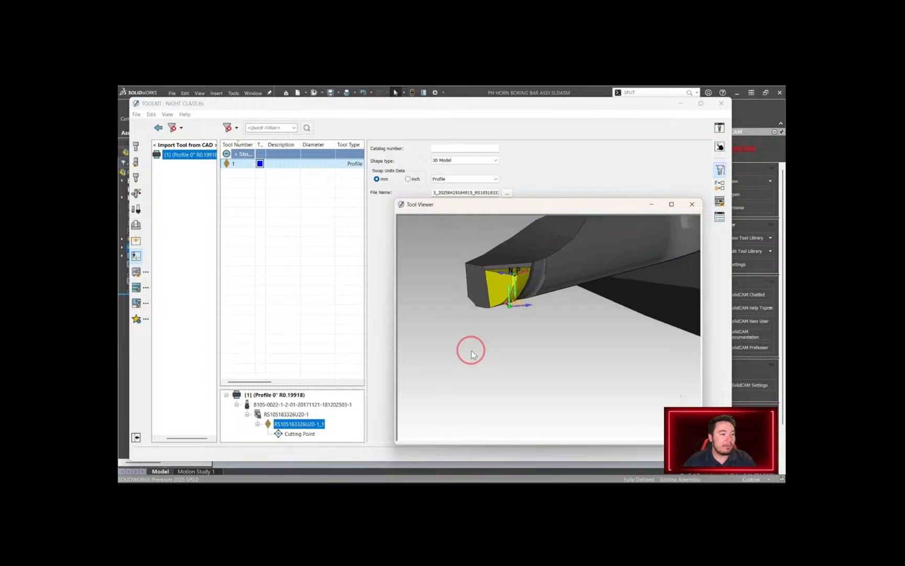
pyautogui.scroll(5, 471, 354)
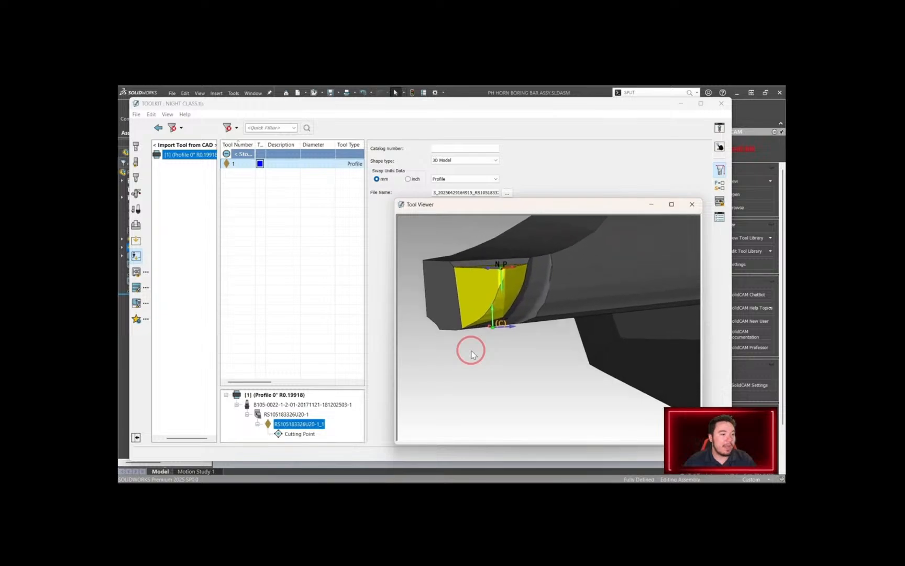
pyautogui.moveTo(514, 307); pyautogui.dragTo(501, 324, button='middle')
pyautogui.scroll(-6, 501, 322)
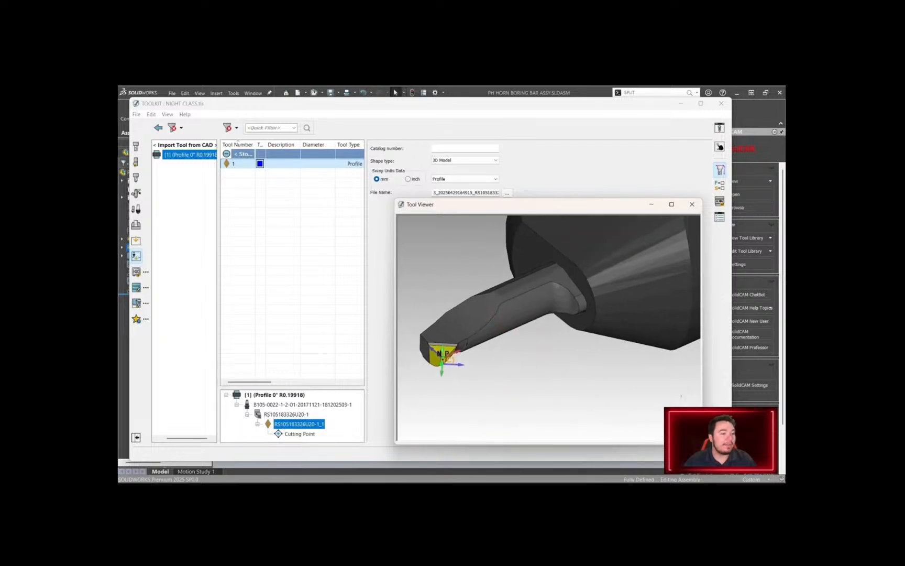
# Switch to the web browser and download the 3D graphical .stp model of Kennametal insert NG2M080RK
pyautogui.click(707, 453)
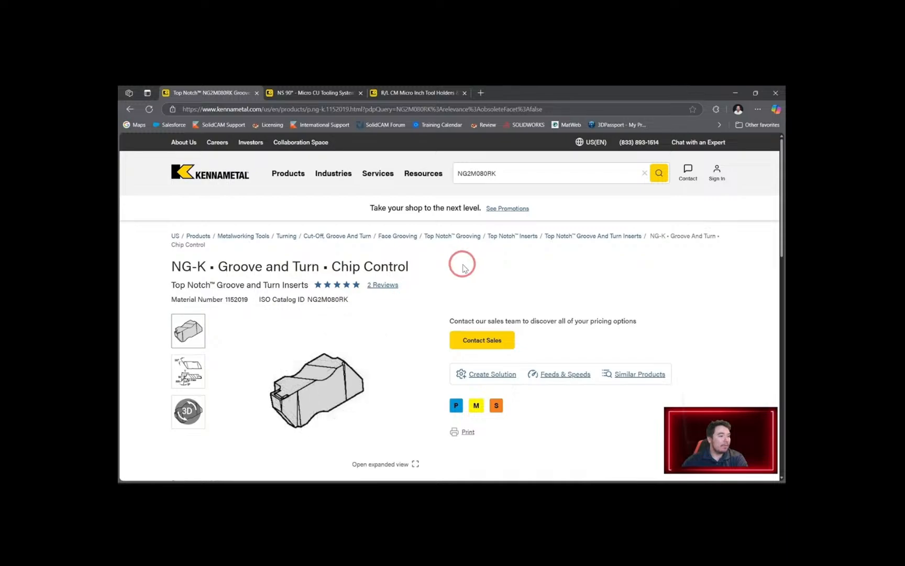
pyautogui.scroll(-3, 652, 280)
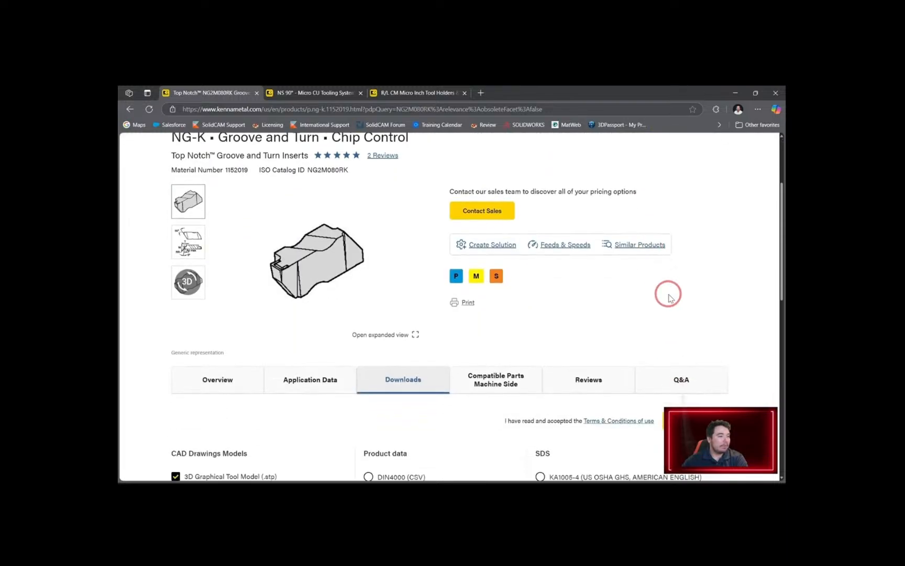
pyautogui.scroll(-1, 502, 326)
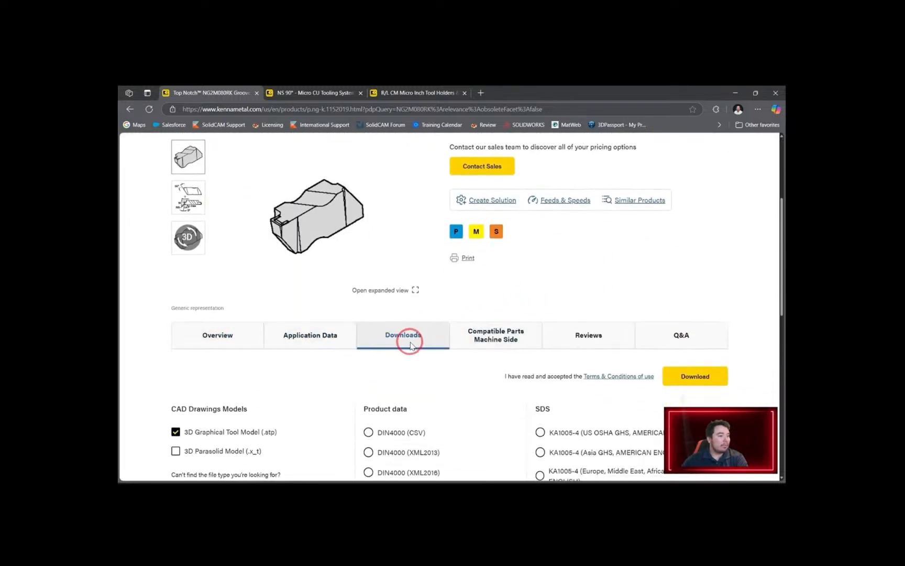
pyautogui.scroll(-1, 292, 413)
pyautogui.scroll(-1, 292, 414)
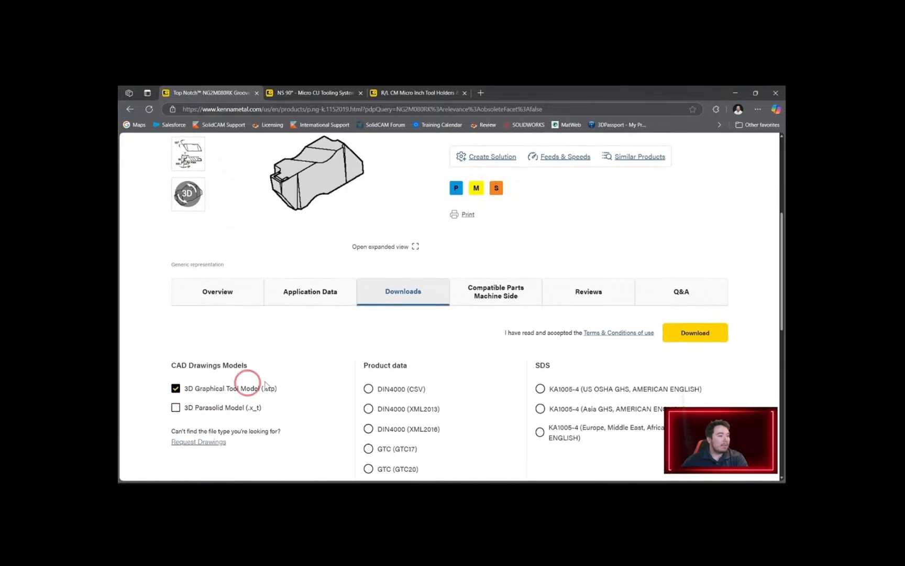
pyautogui.click(694, 336)
pyautogui.click(470, 309)
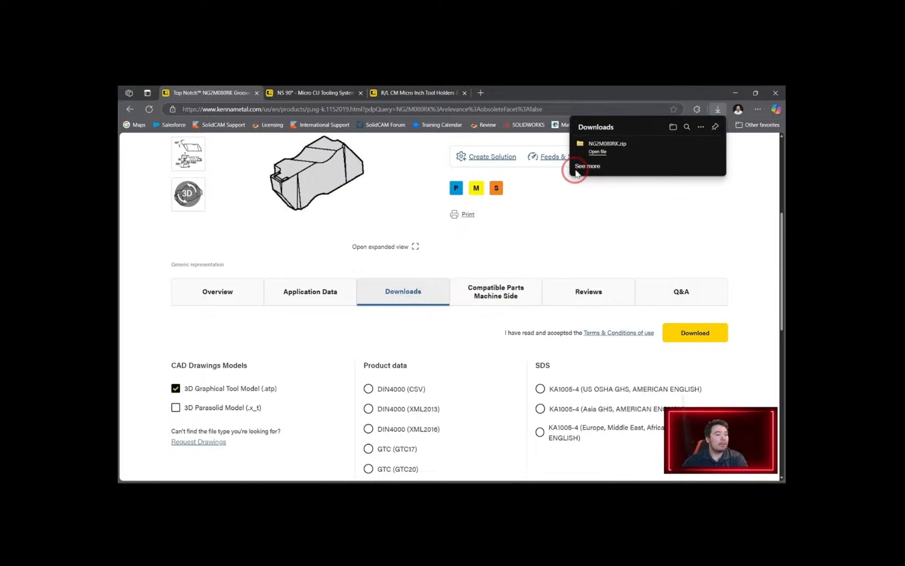
# Download the 3D graphical .stp model of the KM12NSR220 KM Micro cutting unit from its product page
pyautogui.click(313, 94)
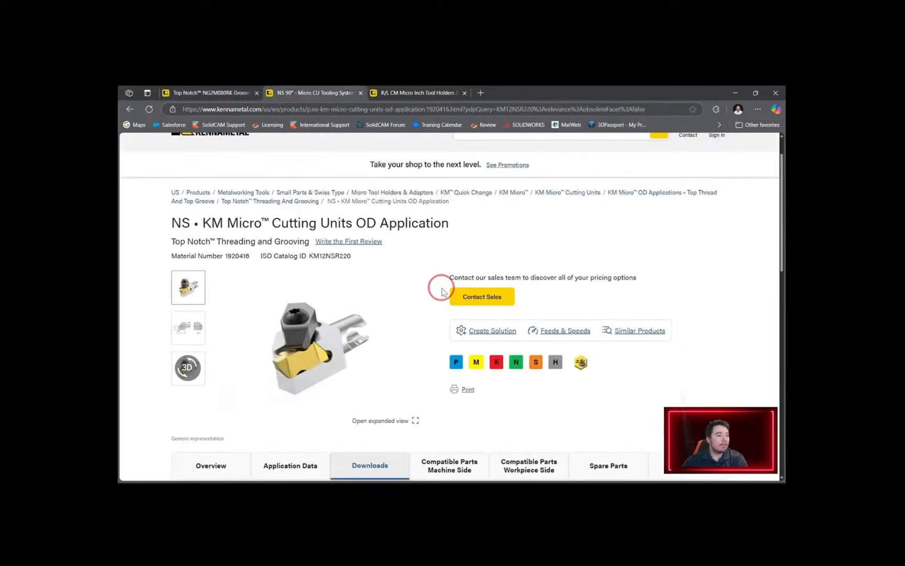
pyautogui.scroll(-3, 442, 292)
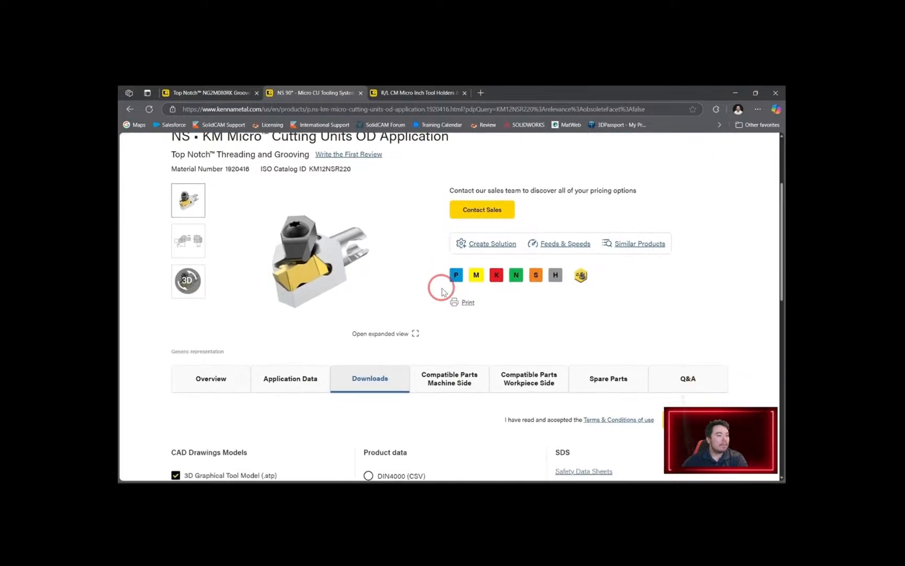
pyautogui.scroll(-2, 466, 403)
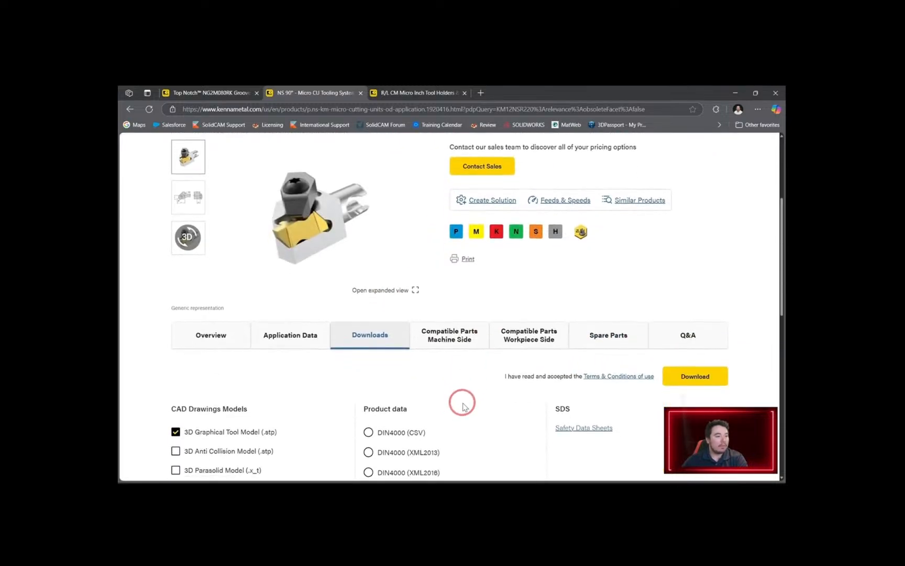
pyautogui.click(693, 379)
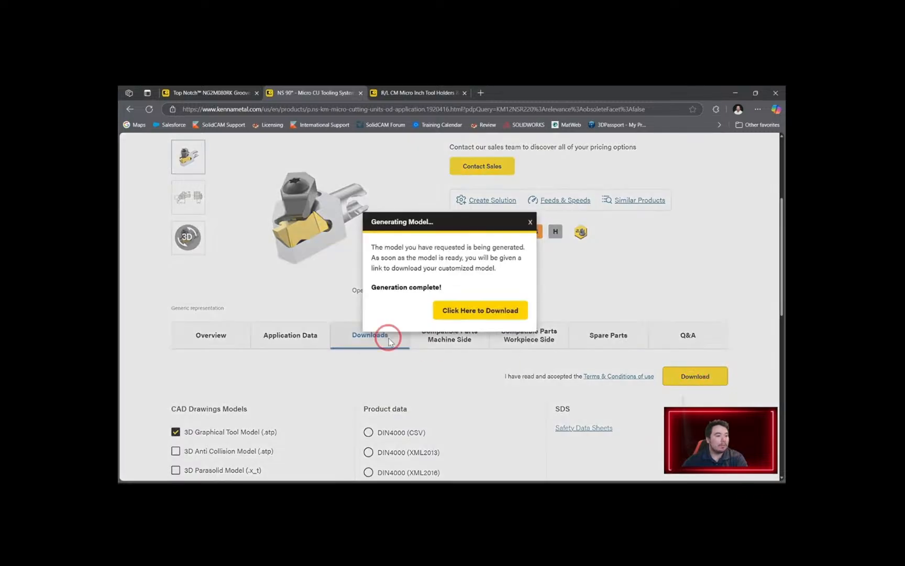
pyautogui.click(472, 310)
pyautogui.scroll(3, 430, 200)
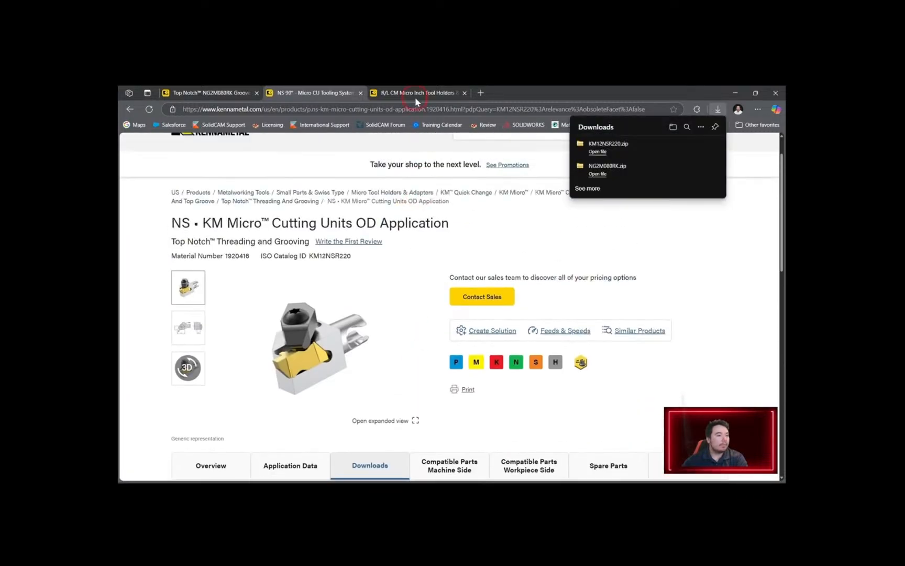
# Open the product page of the KM12RCM08400 square shank KM Micro clamping unit
pyautogui.click(416, 99)
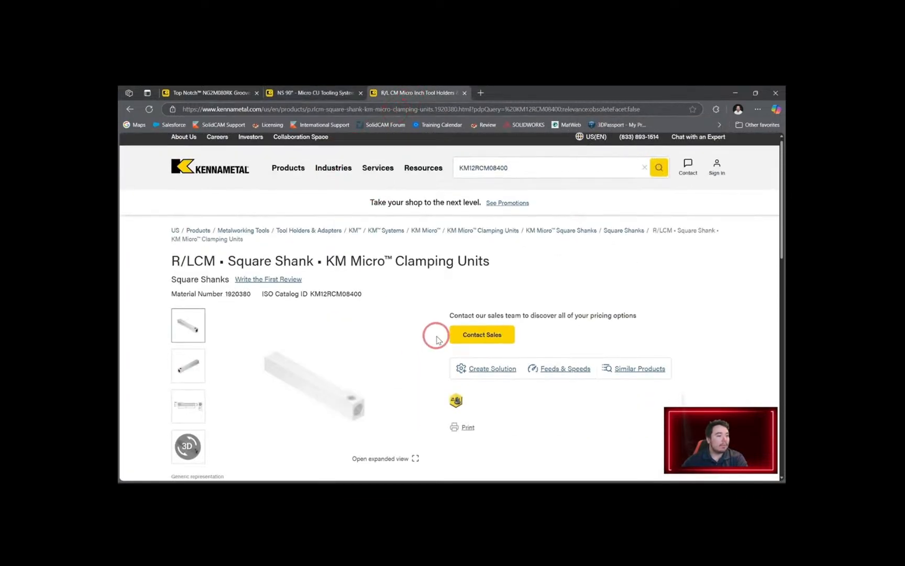
# Download the 3D Graphical Tool Model (.stp) of the KM12RCM08400 square shank clamping unit
pyautogui.scroll(-3, 436, 340)
pyautogui.click(411, 381)
pyautogui.click(697, 376)
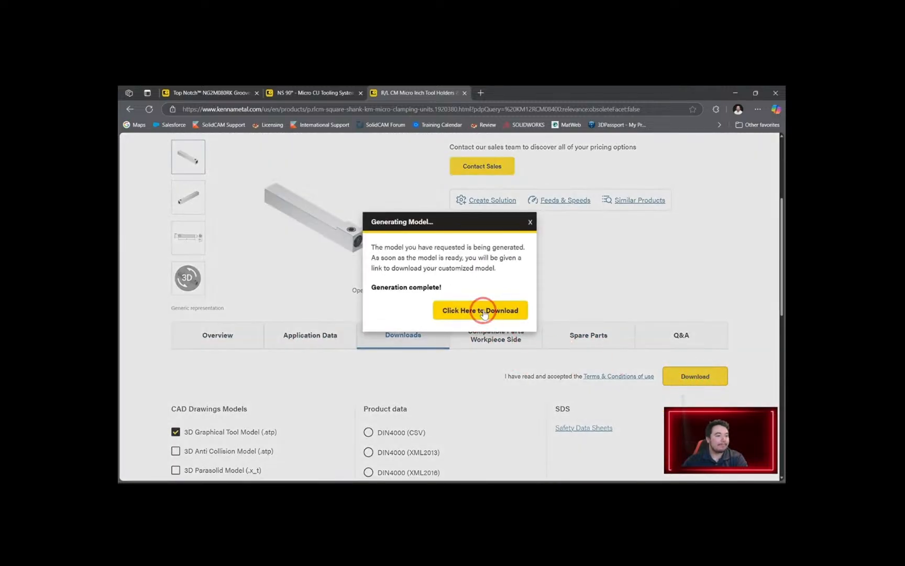
pyautogui.click(481, 313)
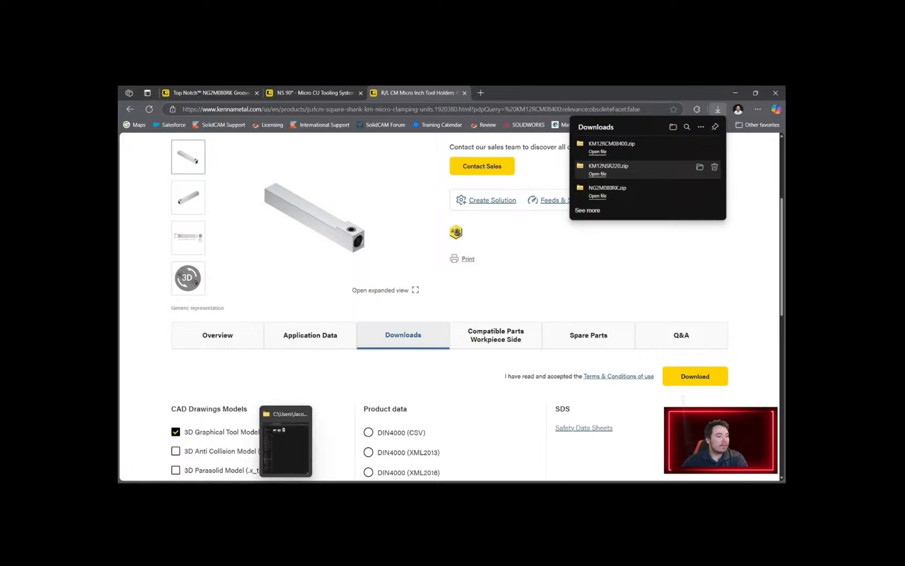
# Switch to the Downloads folder in File Explorer and extract KM12RCM08400.zip to its suggested folder, then close the extracted folder's window
pyautogui.click(285, 490)
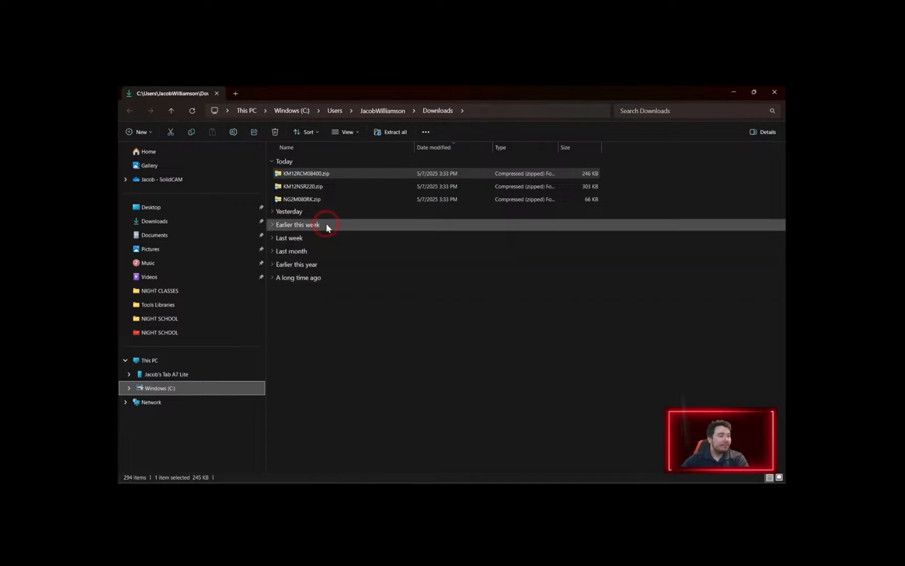
pyautogui.click(361, 287)
pyautogui.click(339, 174)
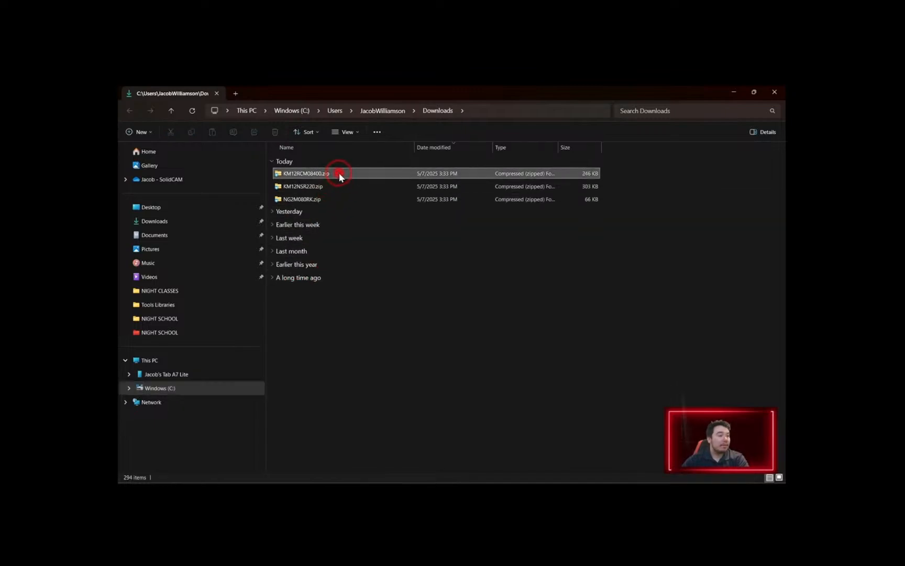
pyautogui.click(391, 132)
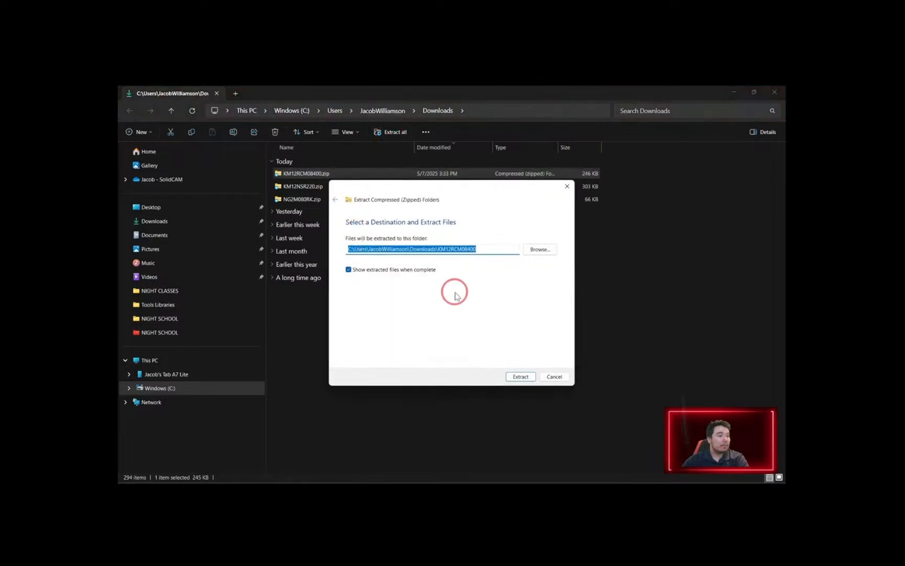
pyautogui.click(520, 377)
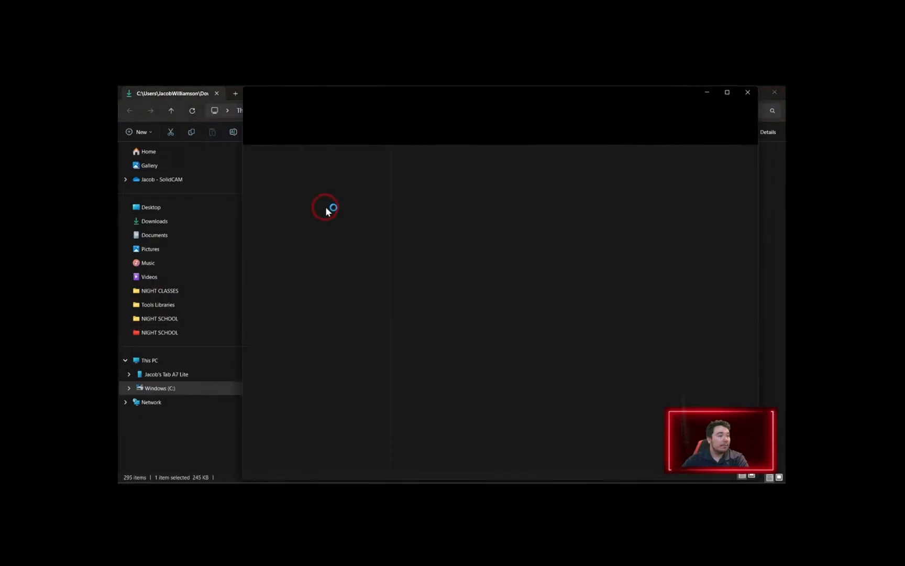
pyautogui.click(754, 92)
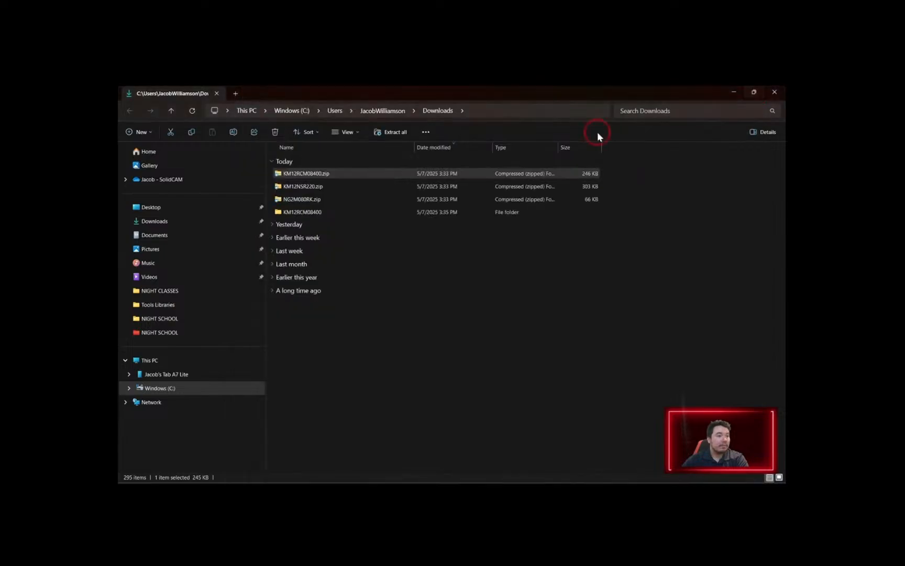
# Extract KM12NSR220.zip to its suggested folder in Downloads and close the window showing the extracted files
pyautogui.click(349, 186)
pyautogui.click(387, 134)
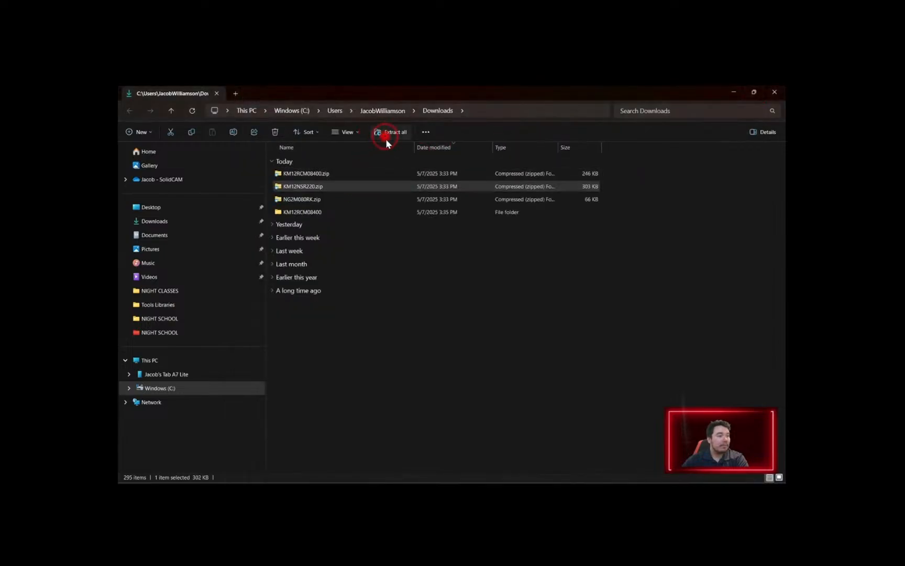
pyautogui.click(516, 378)
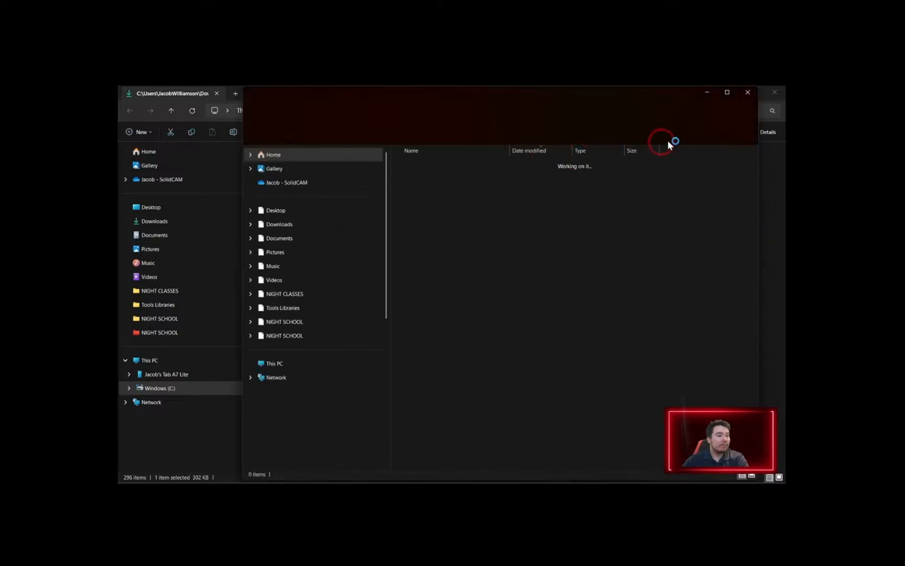
pyautogui.click(748, 92)
# Extract NG2M080RK.zip to its suggested folder in Downloads and close both File Explorer windows
pyautogui.click(346, 200)
pyautogui.click(390, 131)
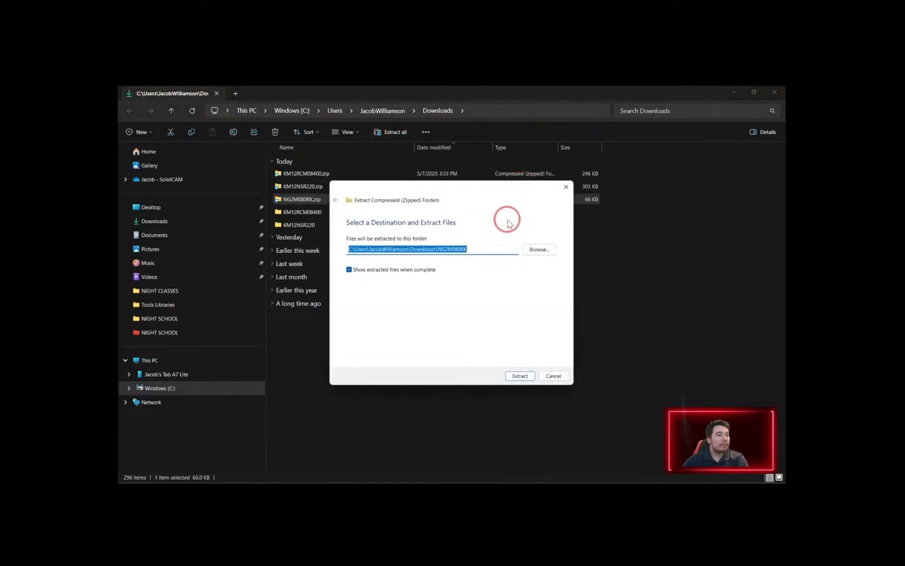
pyautogui.click(519, 374)
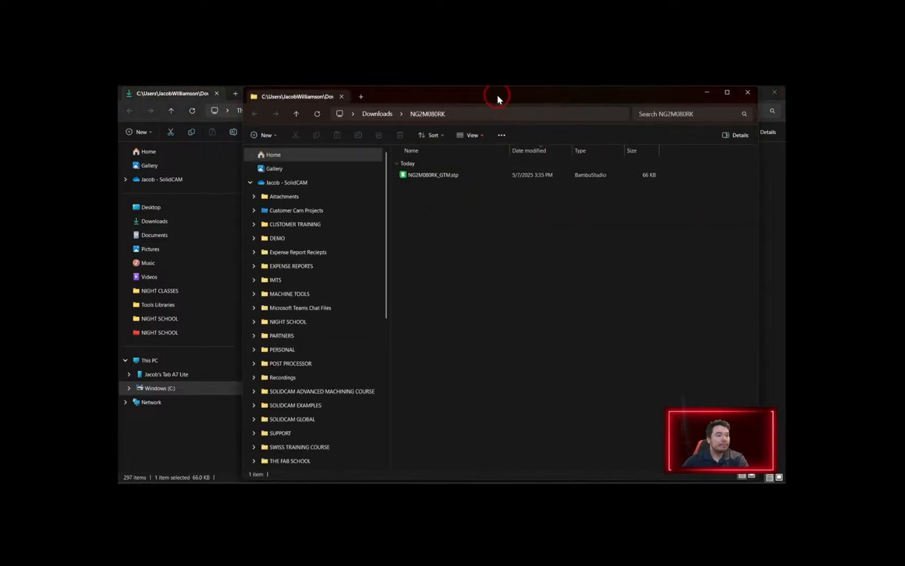
pyautogui.moveTo(497, 95); pyautogui.dragTo(482, 110)
pyautogui.click(733, 108)
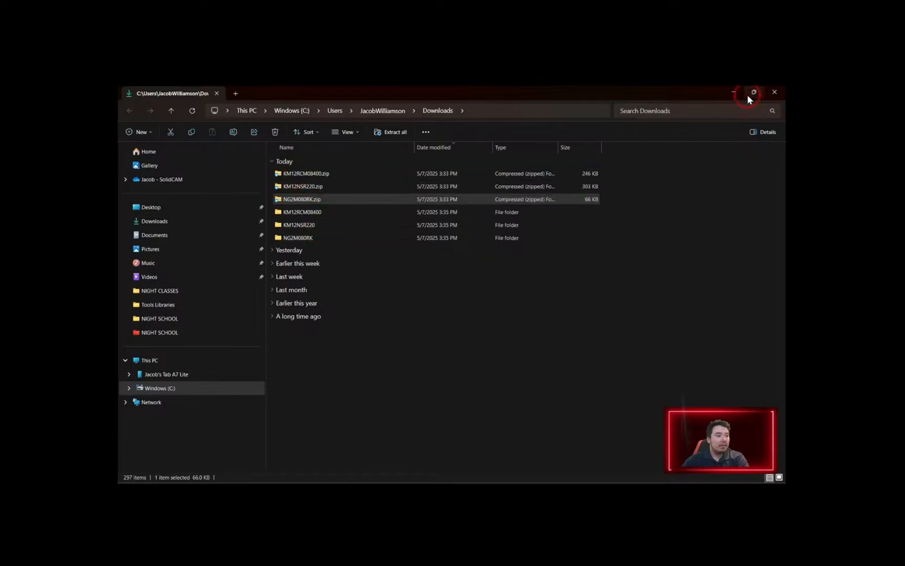
pyautogui.click(774, 94)
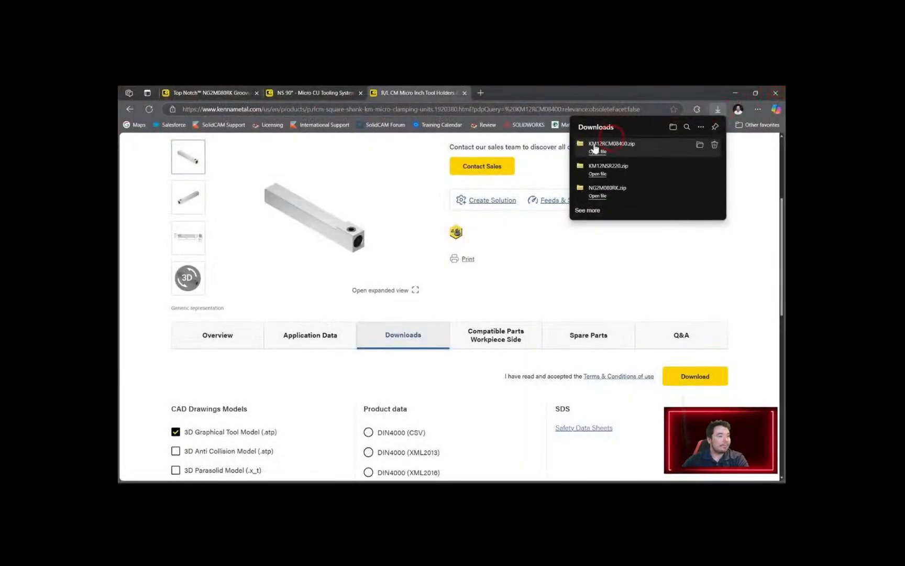
# Switch to SOLIDWORKS and open NG2M080RK_GTM.stp from the NG2M080RK folder in Downloads, declining Import Diagnostics
pyautogui.click(400, 286)
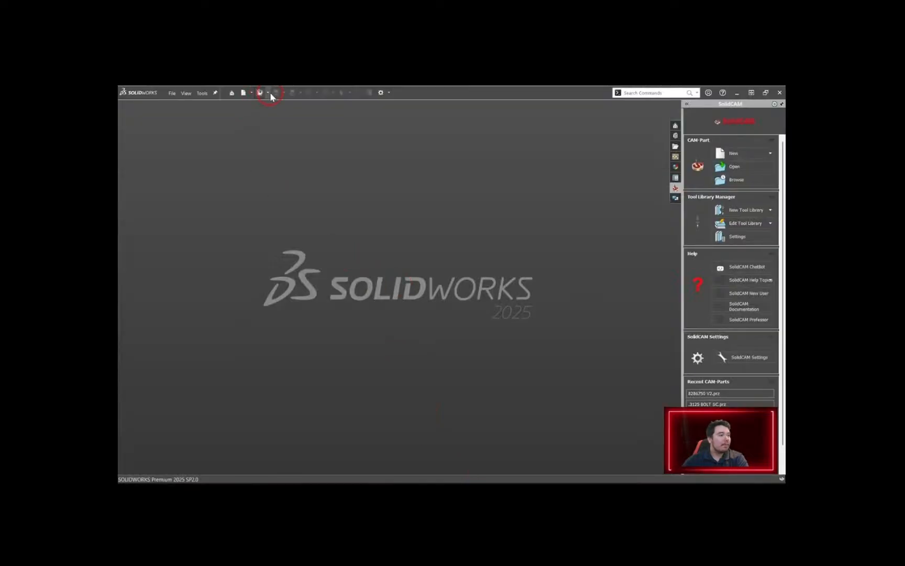
pyautogui.click(271, 94)
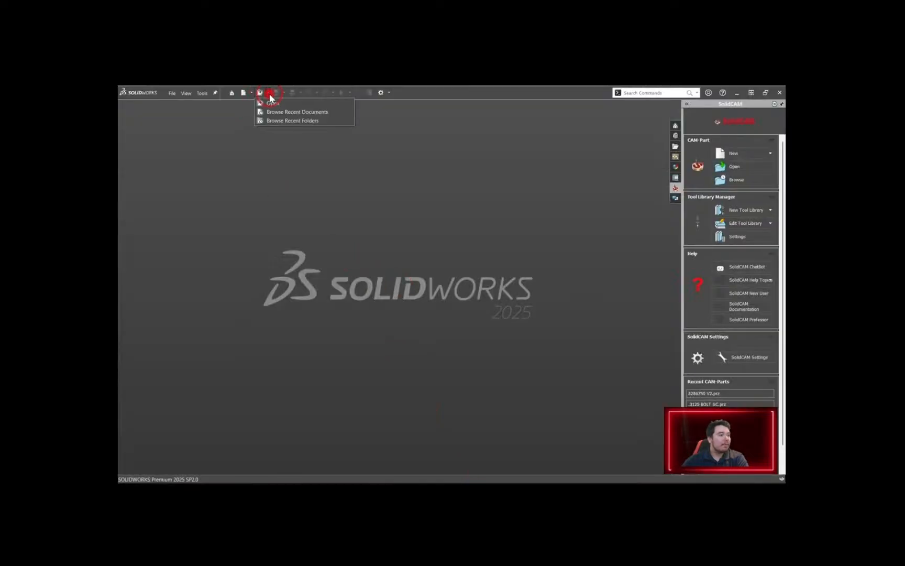
pyautogui.click(280, 108)
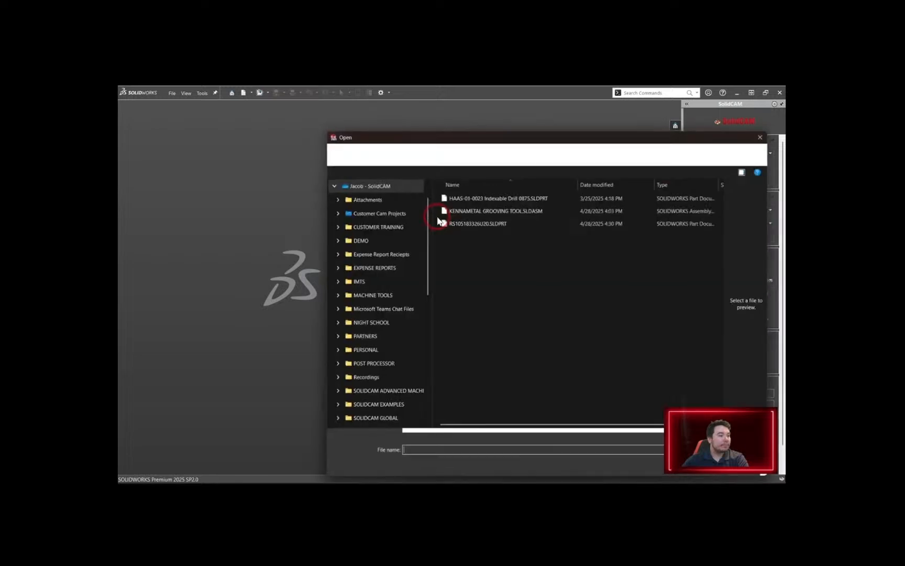
pyautogui.scroll(-8, 356, 361)
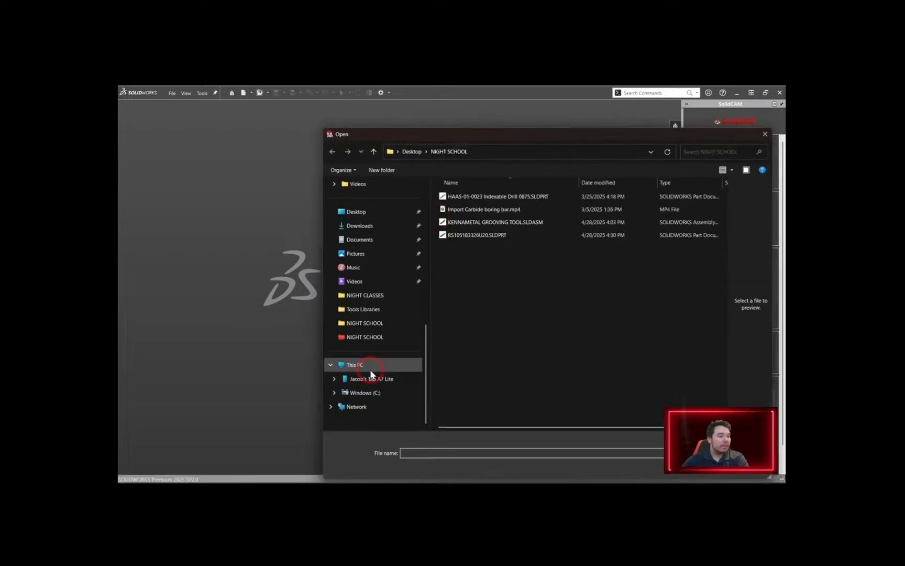
pyautogui.click(357, 226)
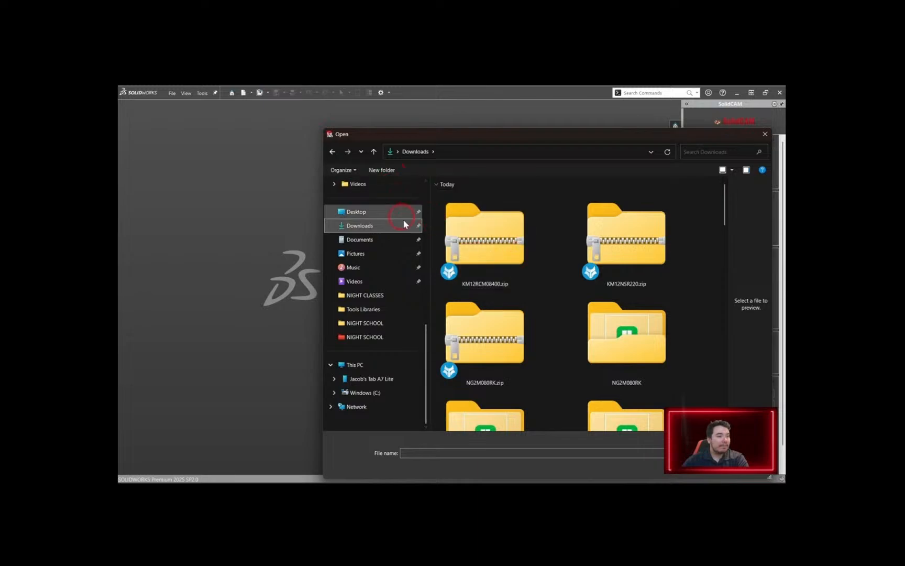
pyautogui.scroll(-1, 620, 277)
pyautogui.doubleClick(624, 280)
pyautogui.click(473, 208)
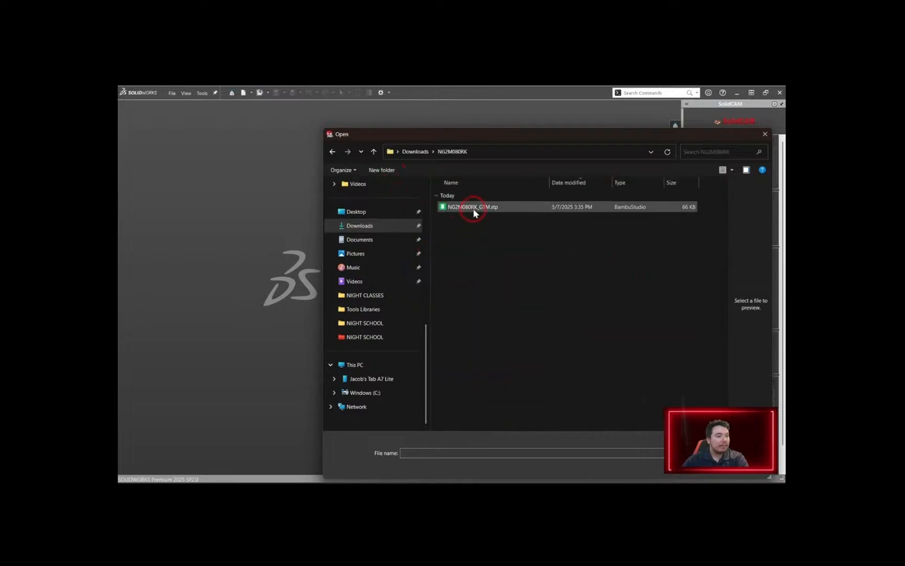
pyautogui.click(709, 474)
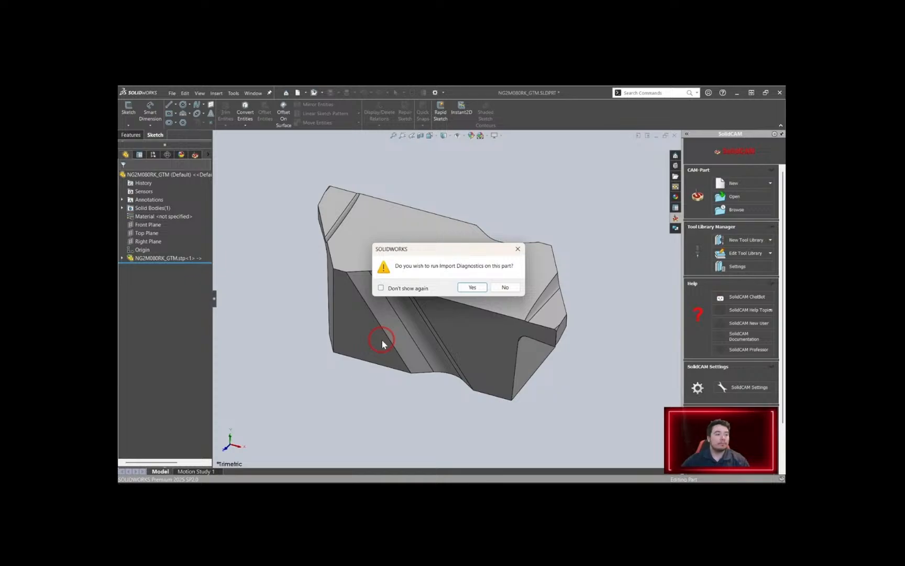
pyautogui.click(508, 289)
pyautogui.moveTo(388, 357); pyautogui.dragTo(378, 322, button='middle')
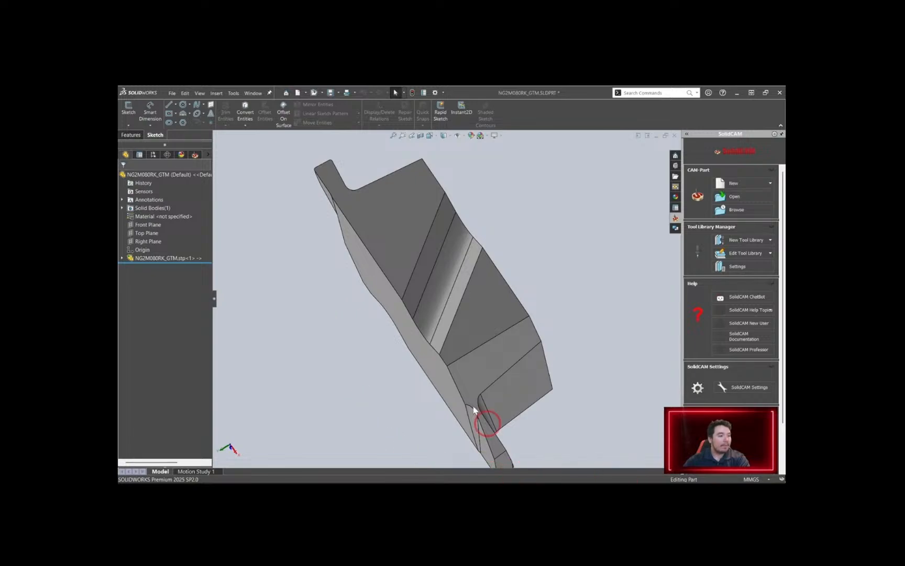
# Open KM12RCM08400_GTM.stp from the KM12RCM08400 folder in Downloads, declining Import Diagnostics
pyautogui.click(323, 93)
pyautogui.click(335, 118)
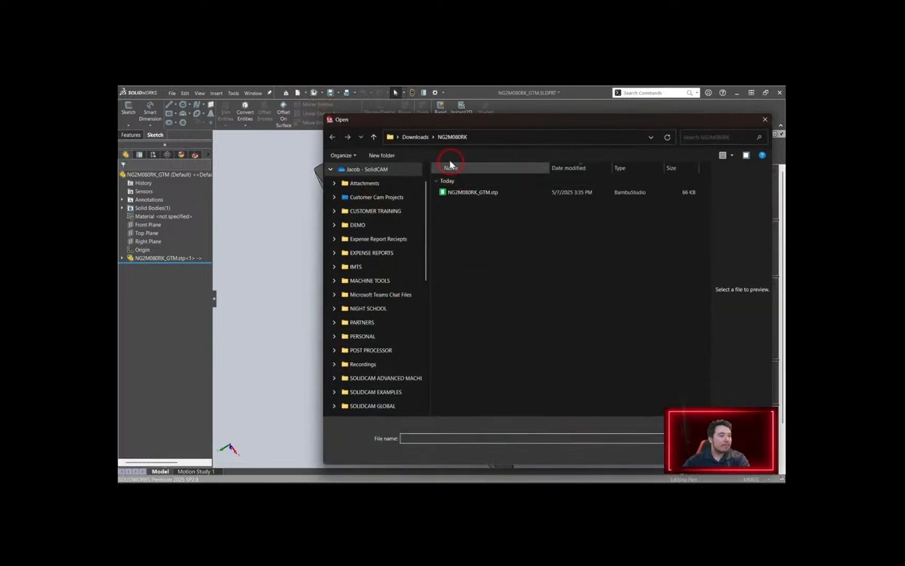
pyautogui.click(415, 137)
pyautogui.scroll(-1, 616, 314)
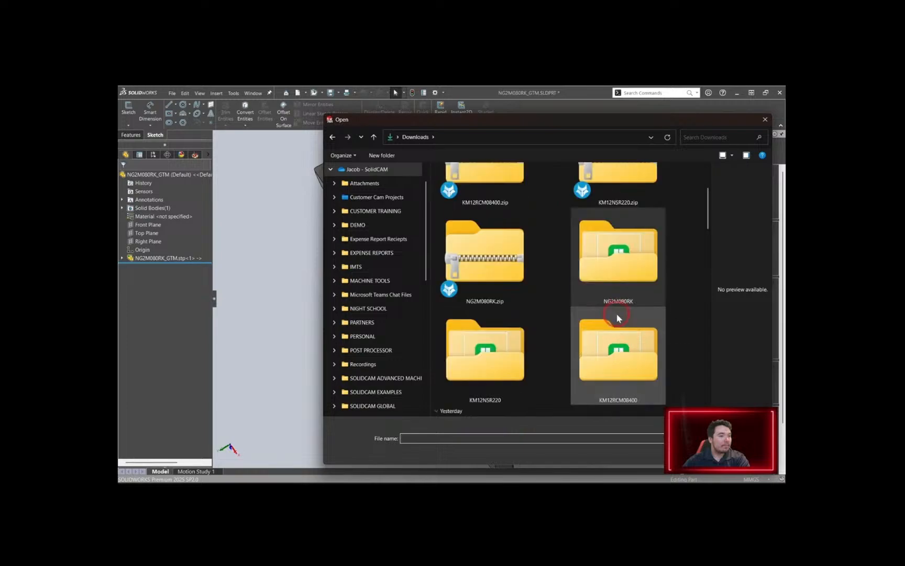
pyautogui.scroll(-3, 607, 346)
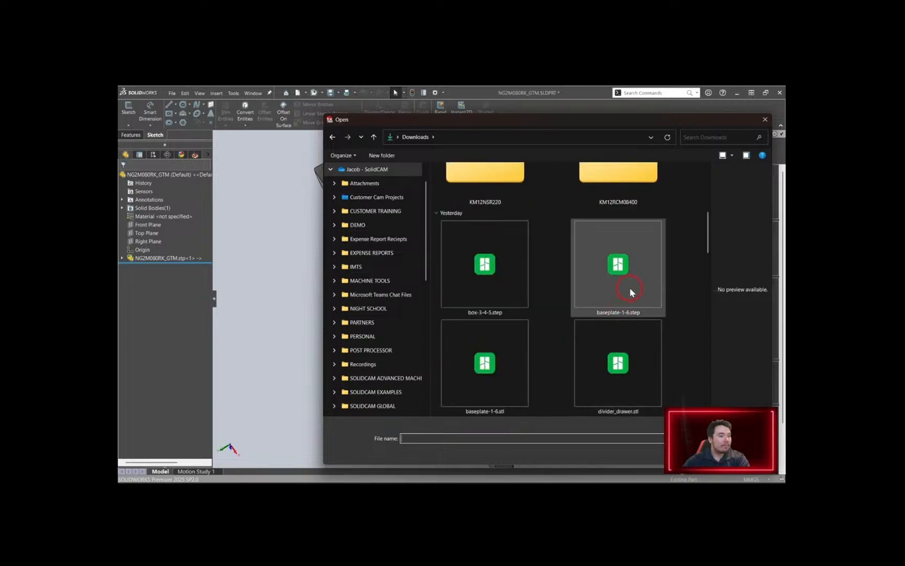
pyautogui.scroll(3, 630, 290)
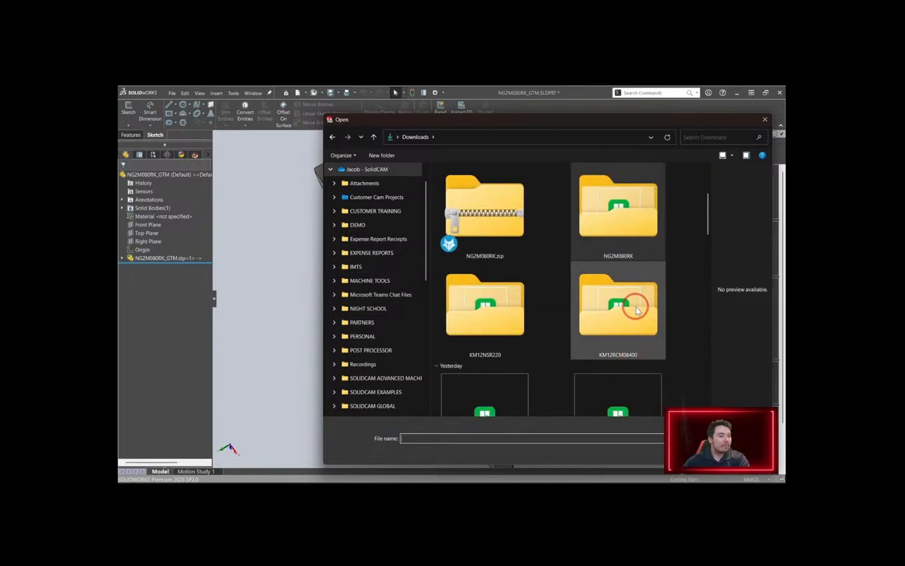
pyautogui.doubleClick(637, 310)
pyautogui.click(513, 194)
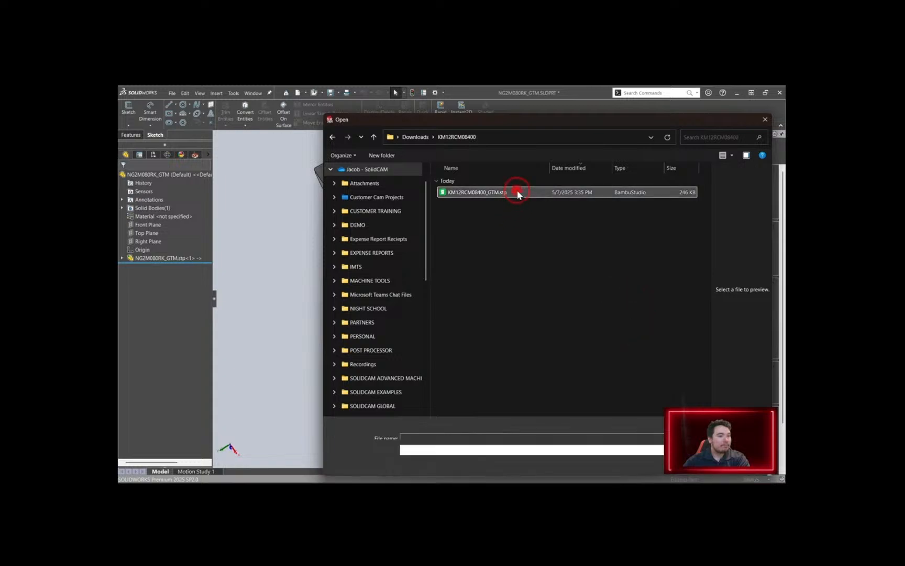
pyautogui.click(703, 475)
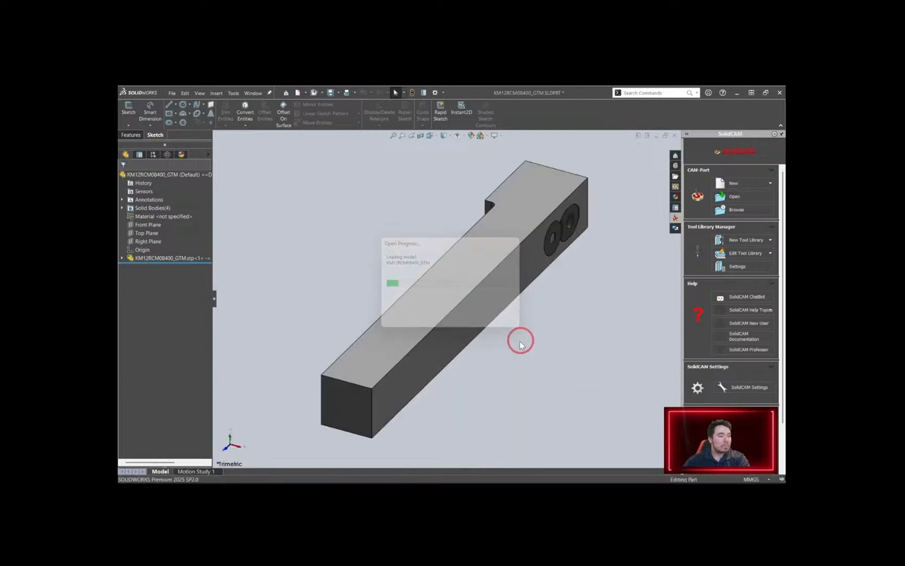
pyautogui.click(508, 287)
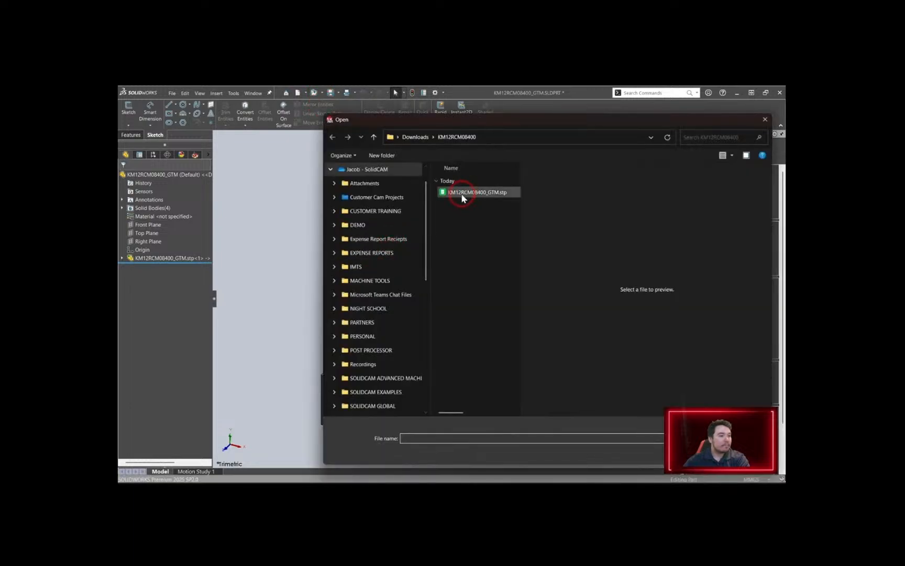
# Open KM12NSR220_GTM.stp from the KM12NSR220 folder in Downloads, declining Import Diagnostics
pyautogui.click(415, 137)
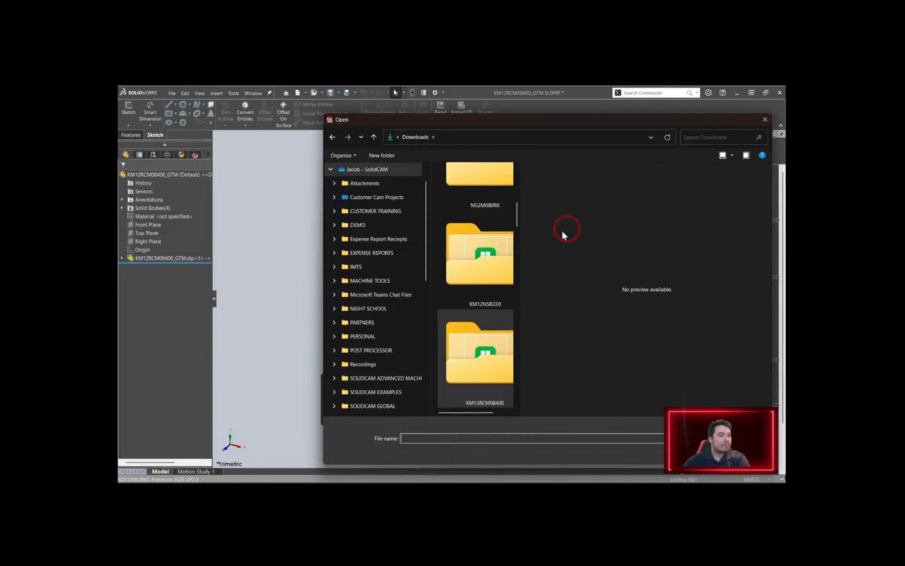
pyautogui.moveTo(521, 284); pyautogui.dragTo(649, 273)
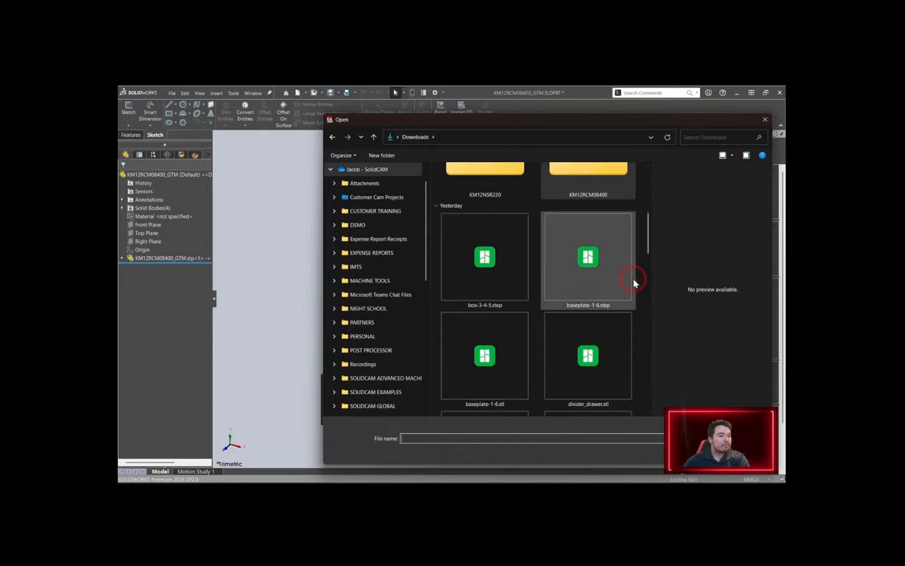
pyautogui.doubleClick(485, 314)
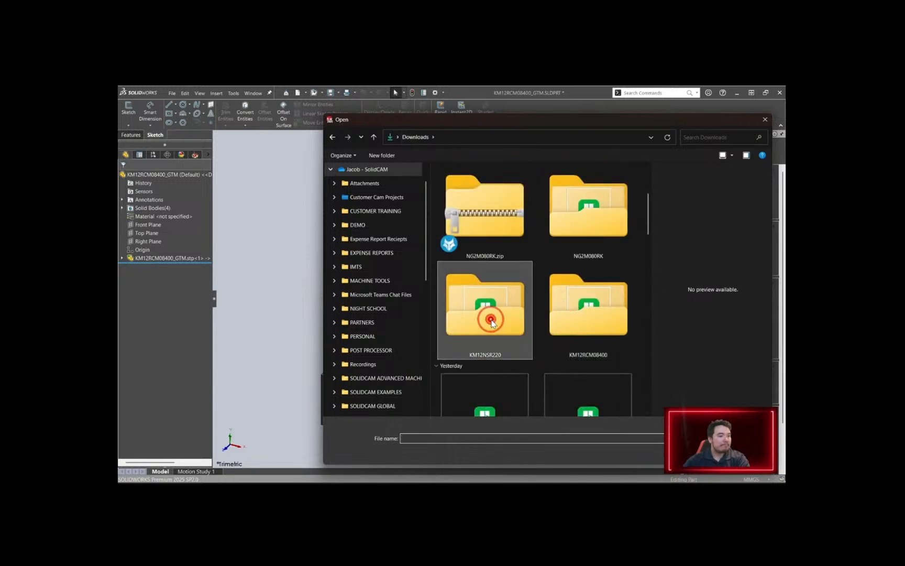
pyautogui.click(492, 193)
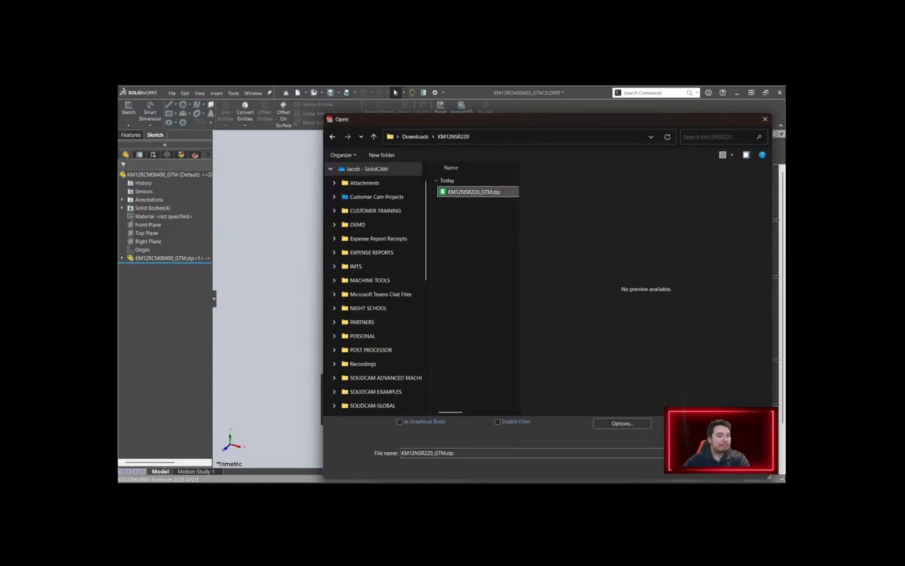
pyautogui.click(697, 471)
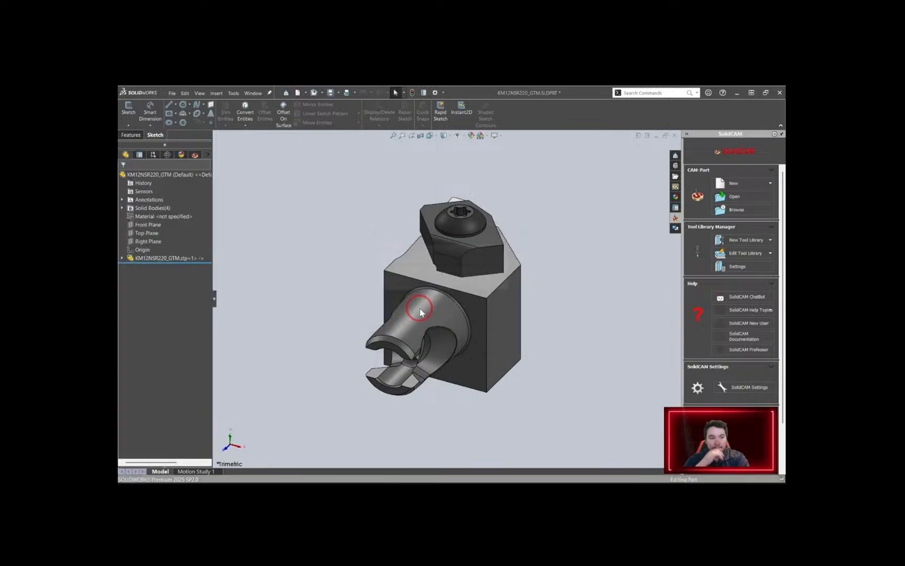
pyautogui.click(505, 287)
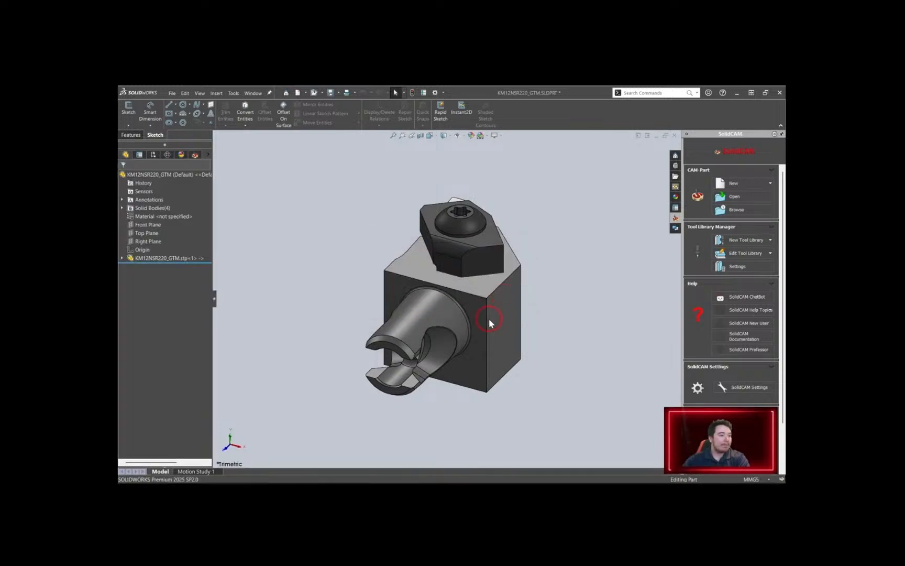
pyautogui.click(356, 336)
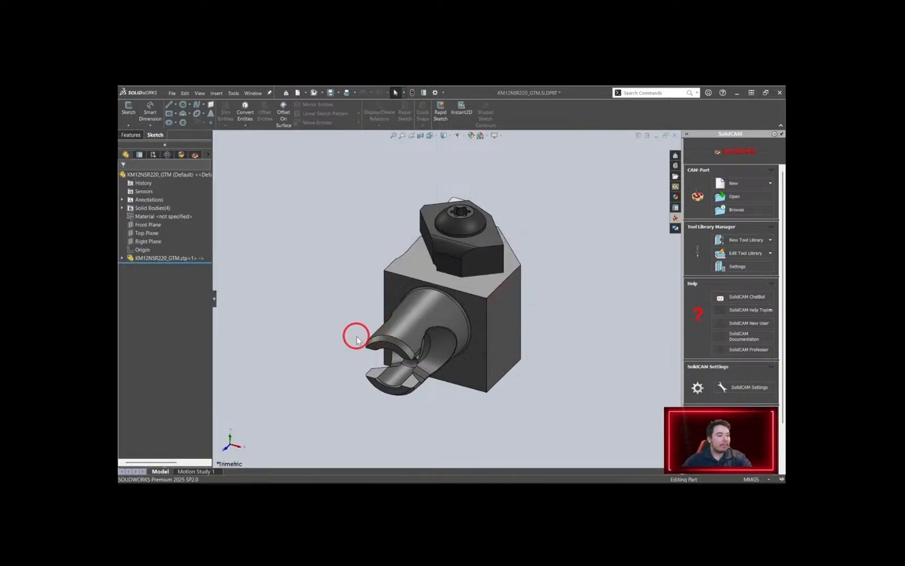
# Delete the insert body CUT[1] from the KM12NSR220_GTM cutting unit with Delete/Keep Body
pyautogui.moveTo(326, 338); pyautogui.dragTo(302, 398, button='middle')
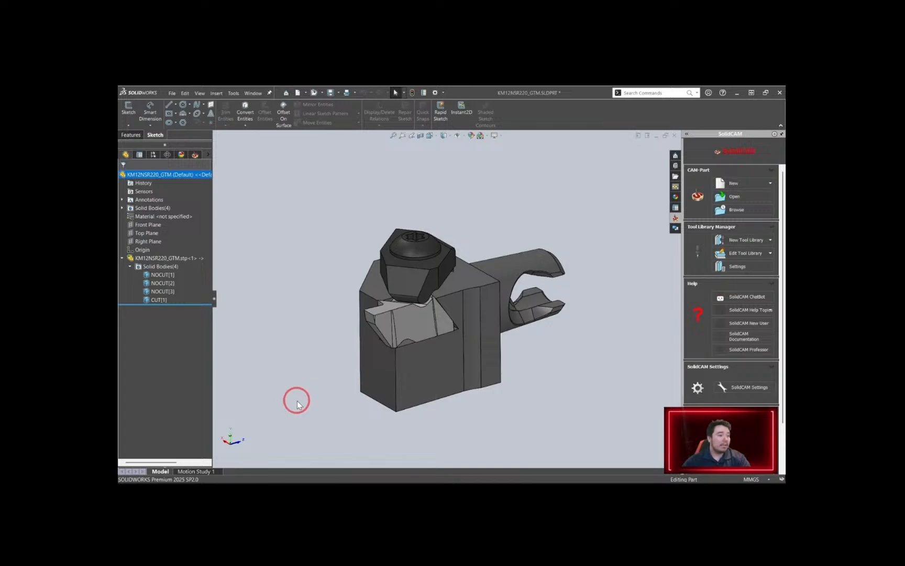
pyautogui.moveTo(301, 381)
pyautogui.mouseDown(button='middle')
pyautogui.moveTo(323, 382)
pyautogui.moveTo(313, 430)
pyautogui.moveTo(314, 364)
pyautogui.moveTo(316, 412)
pyautogui.moveTo(312, 383)
pyautogui.mouseUp(button='middle')
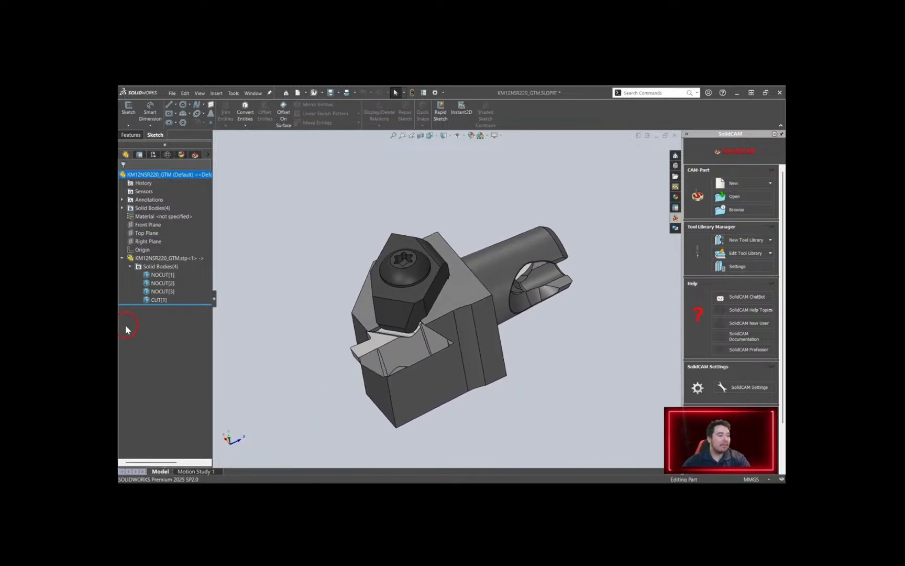
pyautogui.click(137, 268)
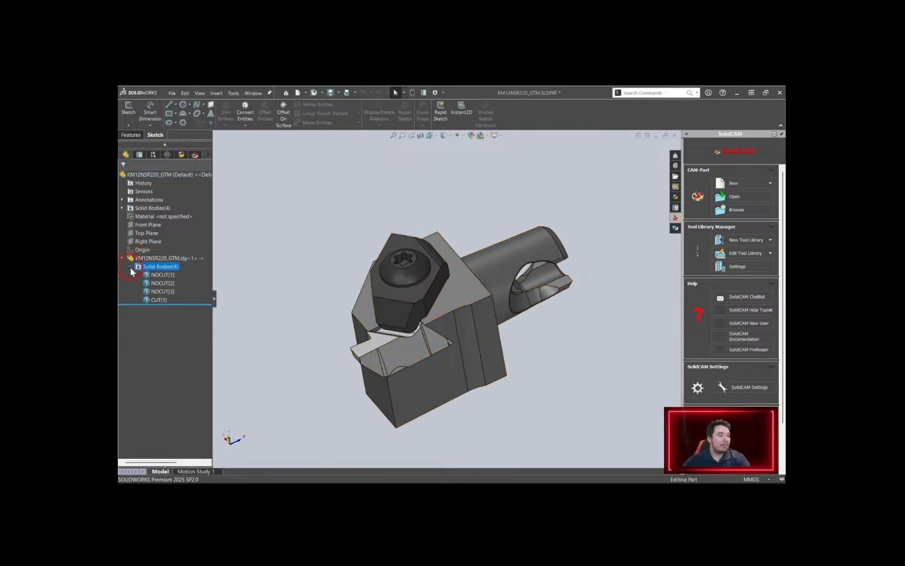
pyautogui.click(160, 300)
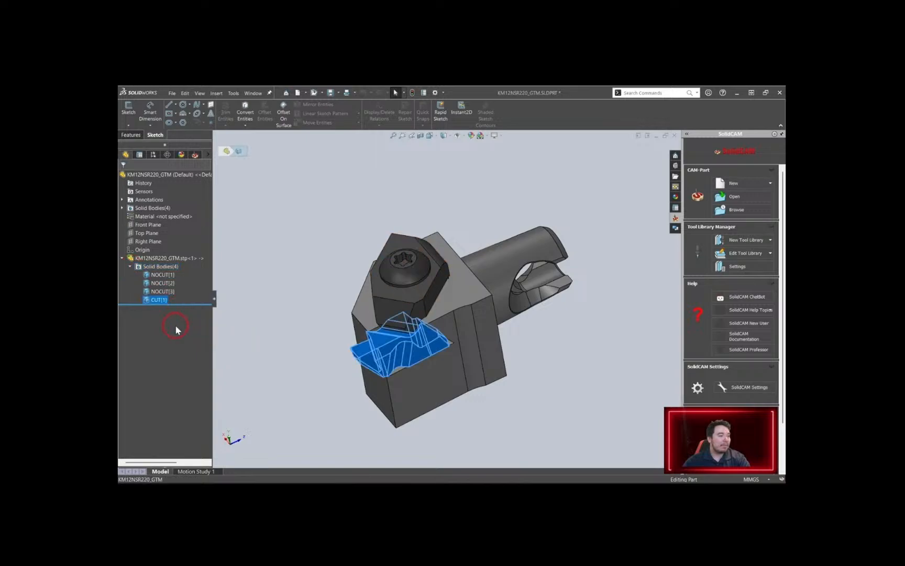
pyautogui.rightClick(156, 305)
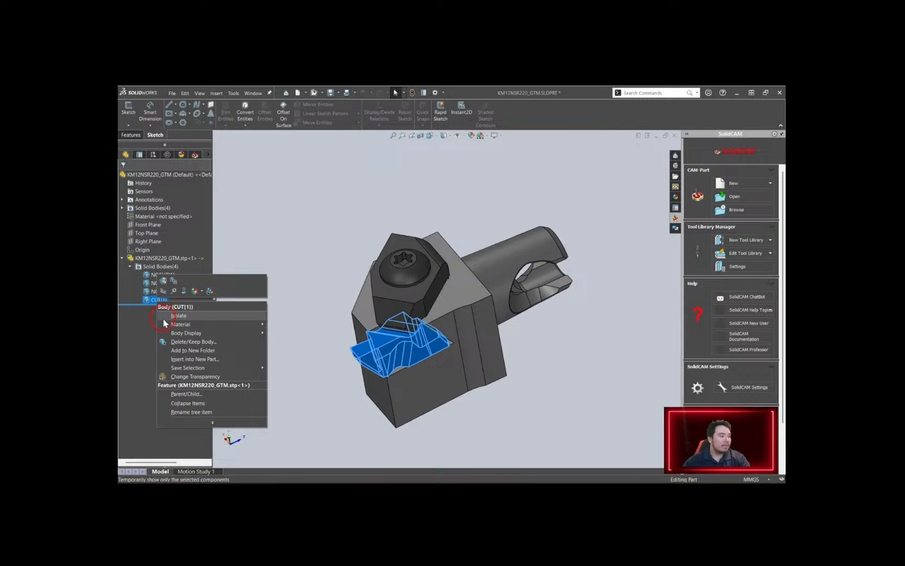
pyautogui.click(167, 342)
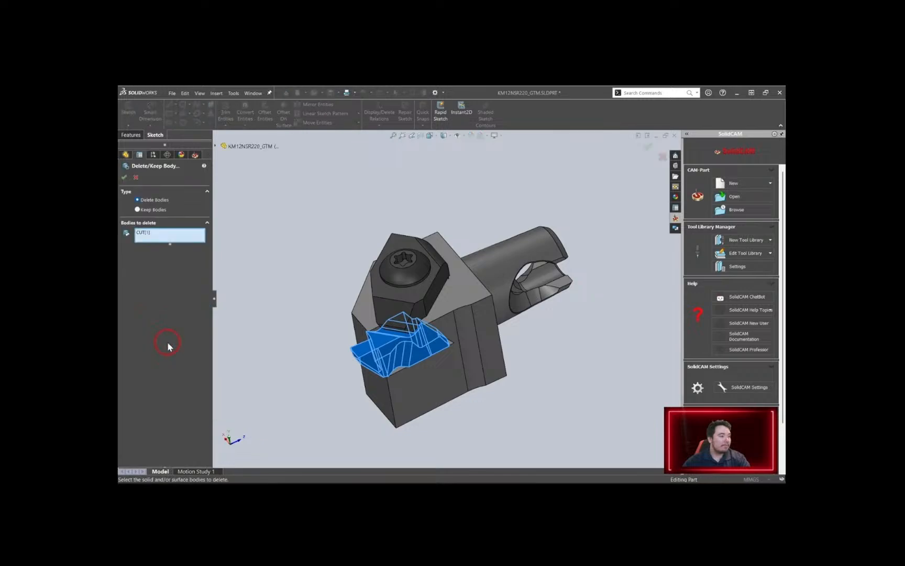
pyautogui.click(125, 177)
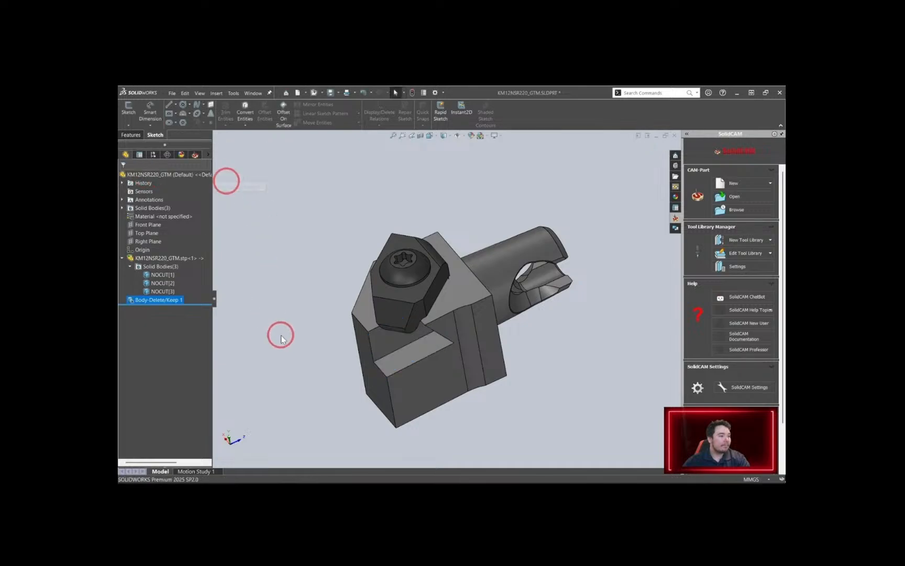
pyautogui.click(130, 266)
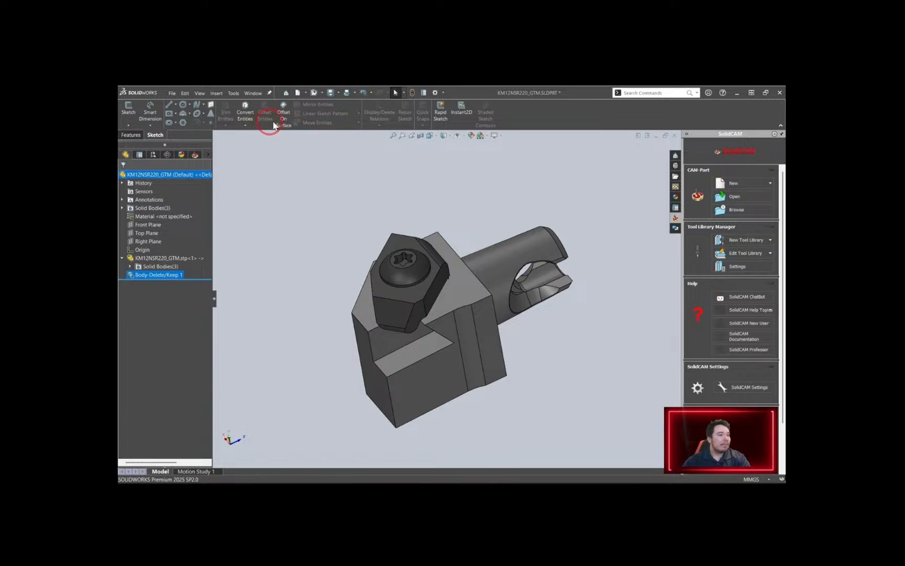
# Begin a Save As of KM12NSR220_GTM and browse to C:\Users\Public\Public Documents\SolidCAM\SolidCAM2024\Tables\Tools Libraries
pyautogui.click(335, 93)
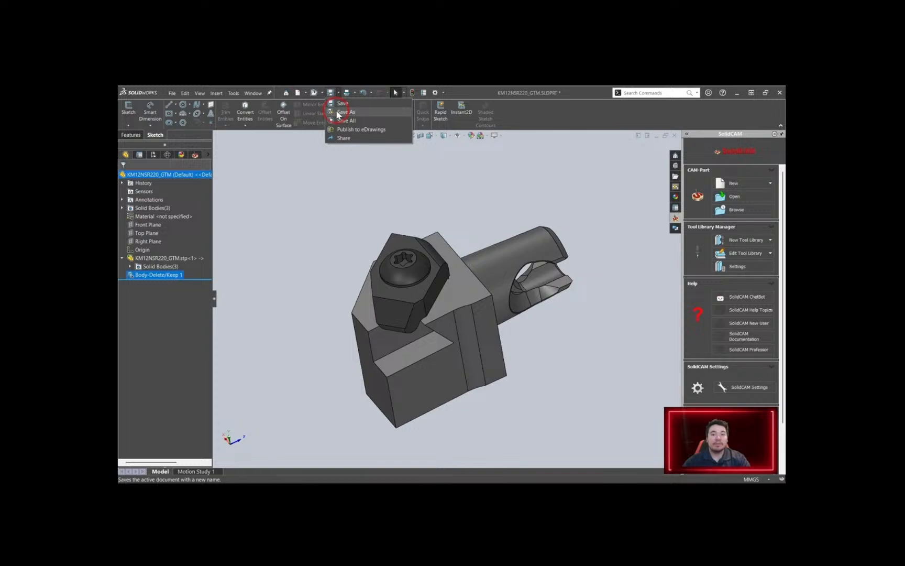
pyautogui.click(339, 112)
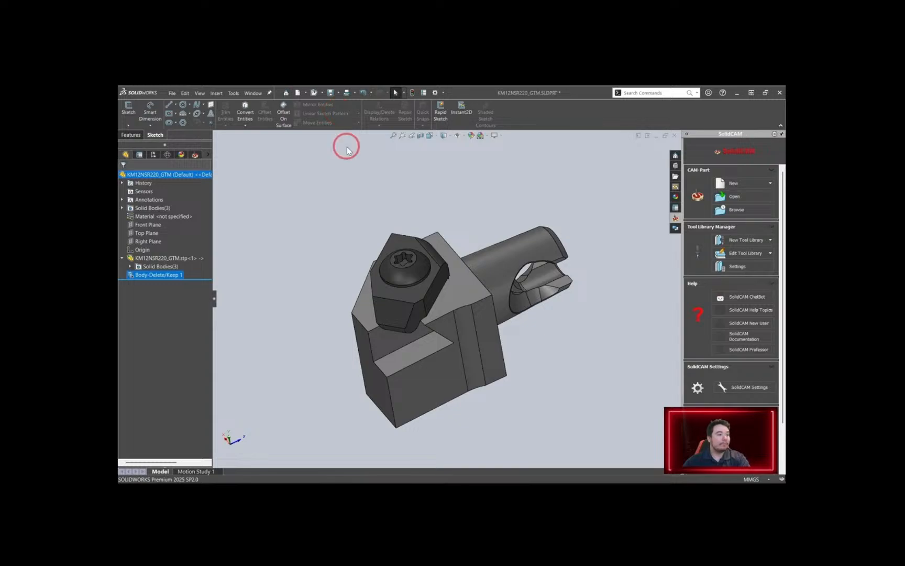
pyautogui.scroll(-10, 374, 297)
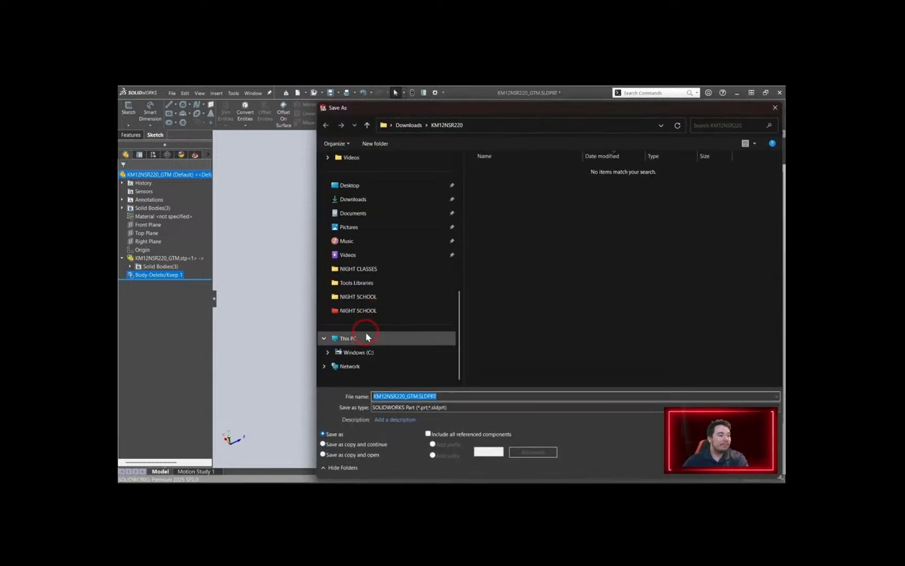
pyautogui.click(367, 353)
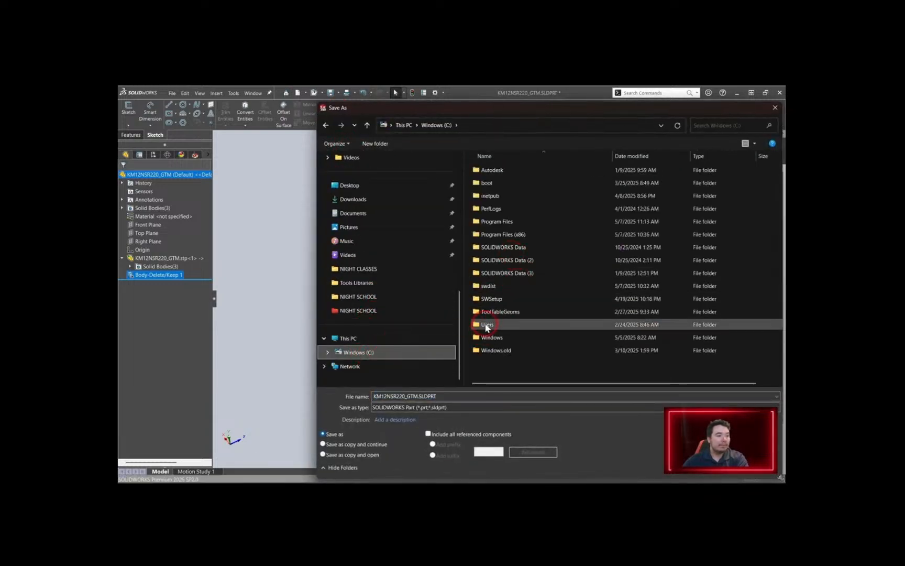
pyautogui.doubleClick(482, 325)
pyautogui.doubleClick(500, 182)
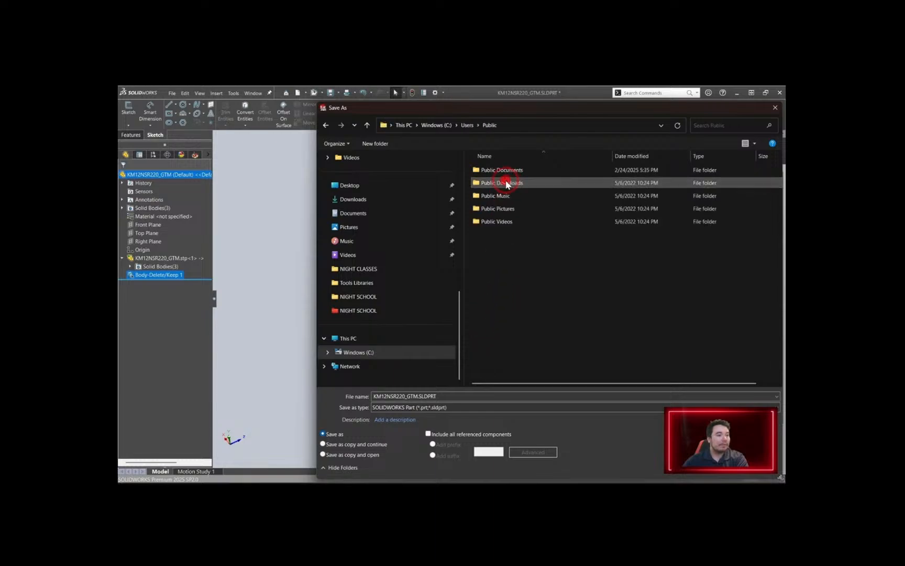
pyautogui.doubleClick(517, 170)
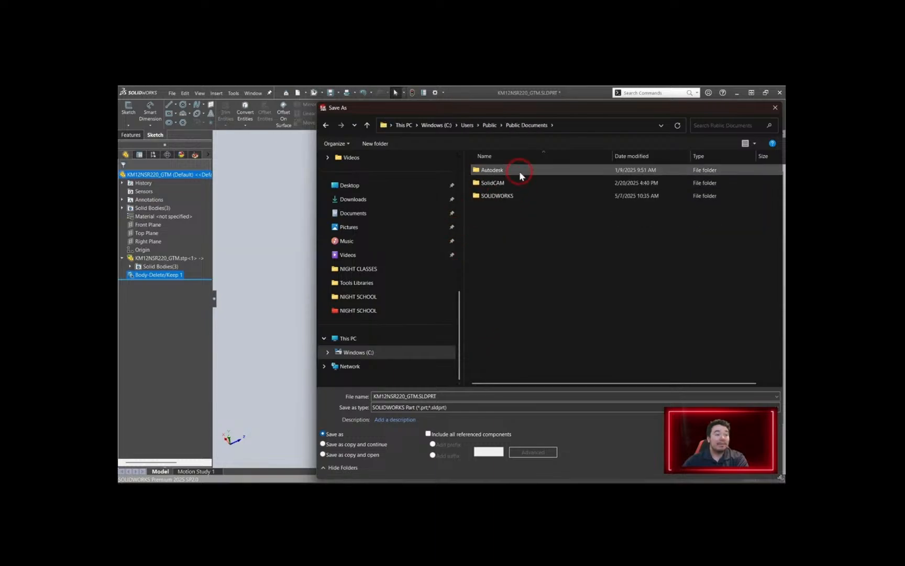
pyautogui.click(516, 184)
pyautogui.doubleClick(515, 183)
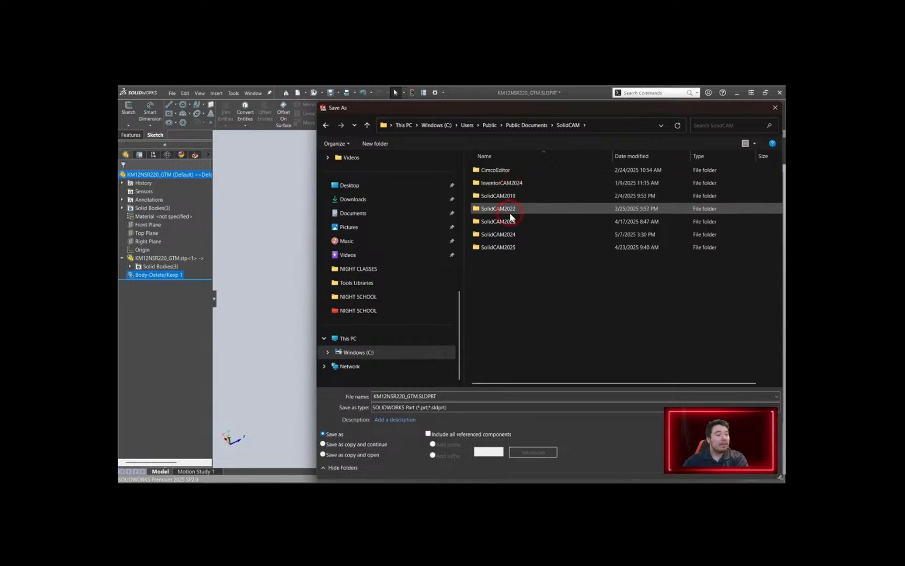
pyautogui.click(529, 234)
pyautogui.doubleClick(528, 234)
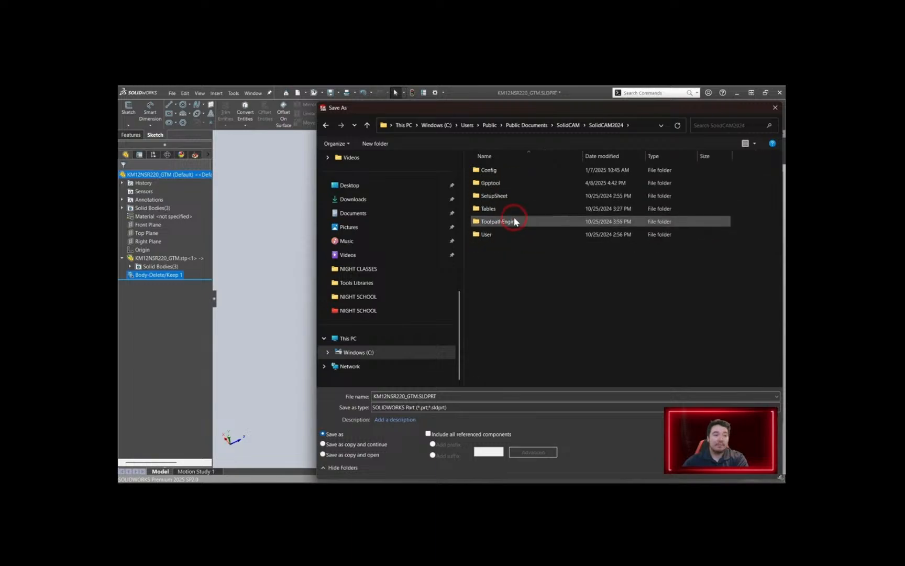
pyautogui.doubleClick(524, 223)
pyautogui.click(517, 210)
pyautogui.click(514, 195)
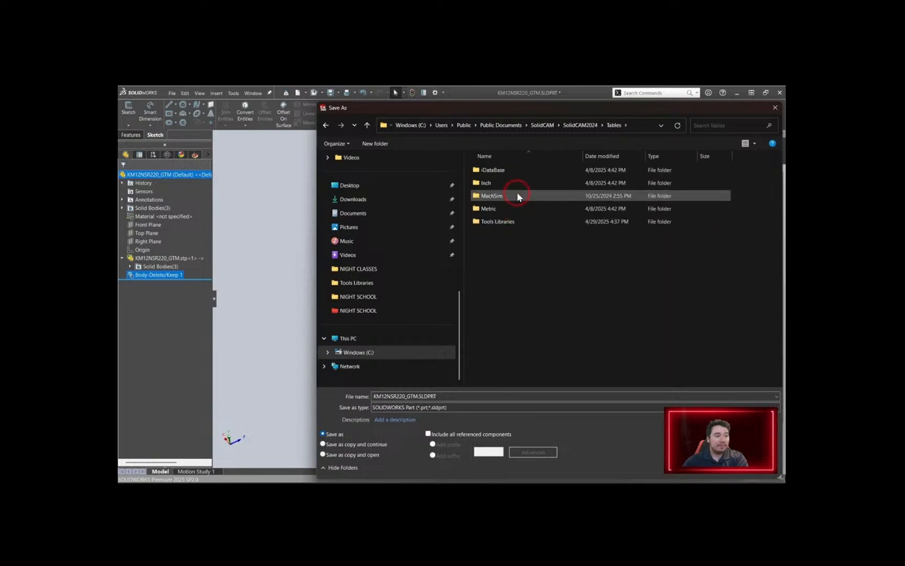
pyautogui.click(525, 220)
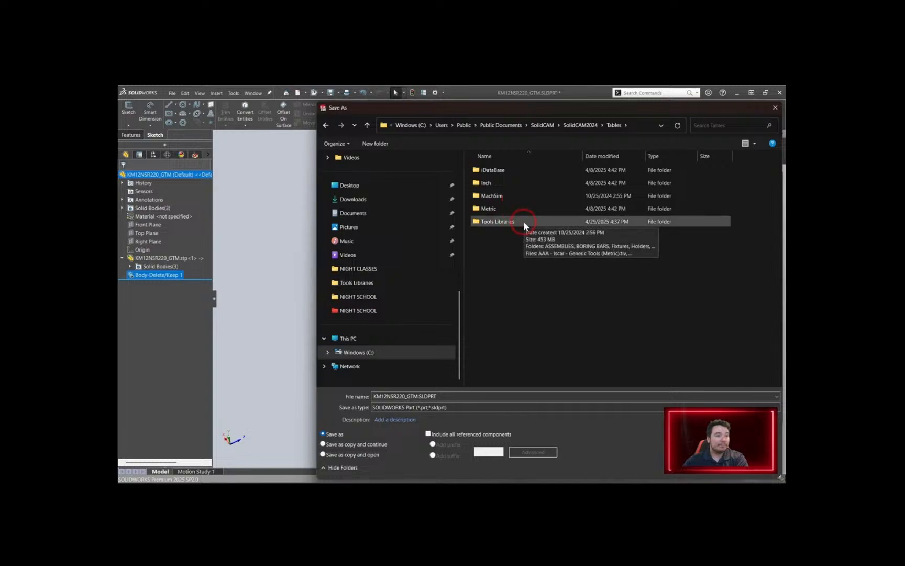
pyautogui.doubleClick(524, 222)
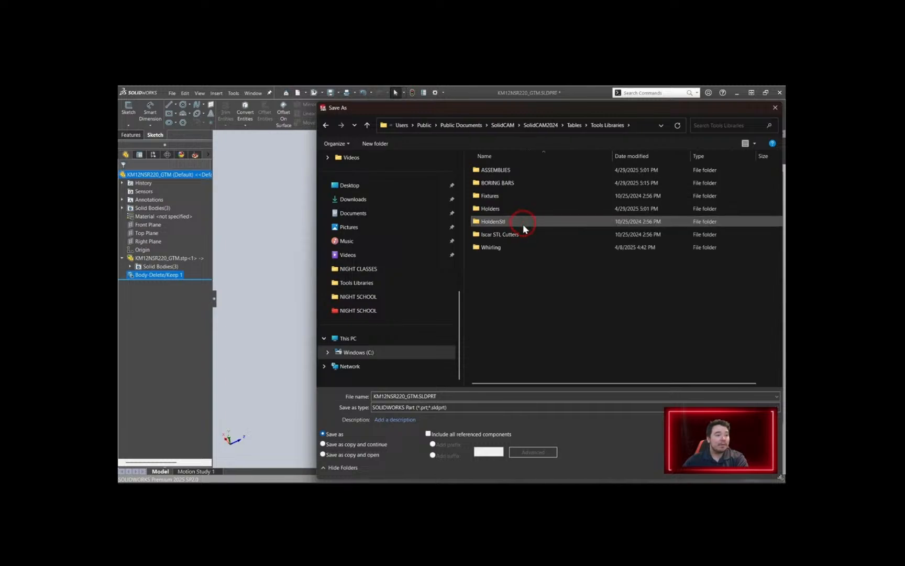
# Create a folder named Kennametal Tooling in Tools Libraries and save the KM12NSR220_GTM part in it
pyautogui.click(368, 145)
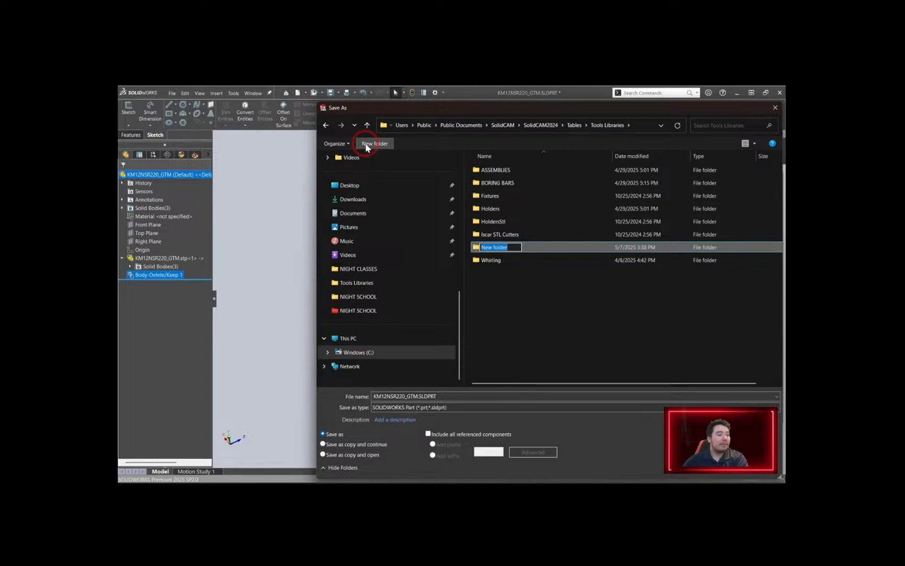
pyautogui.click(486, 237)
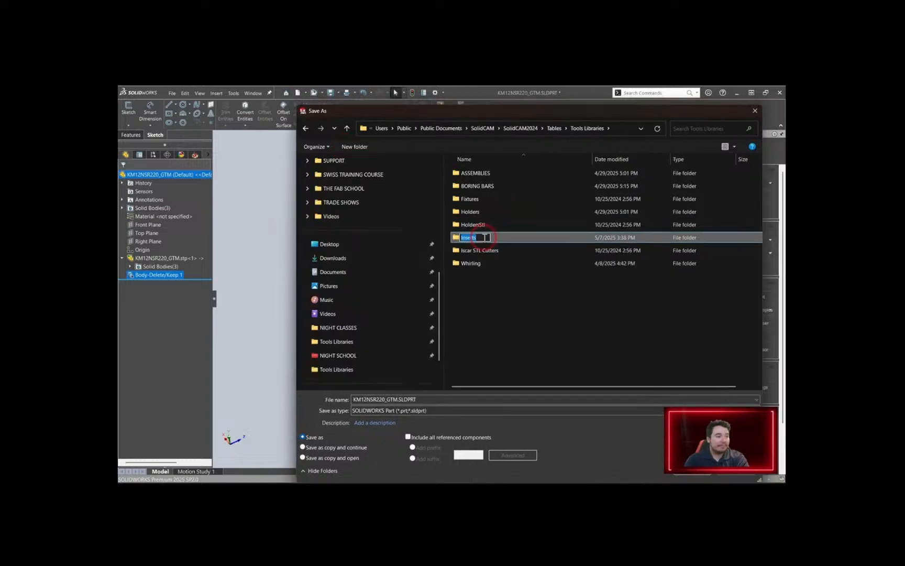
pyautogui.write('k')
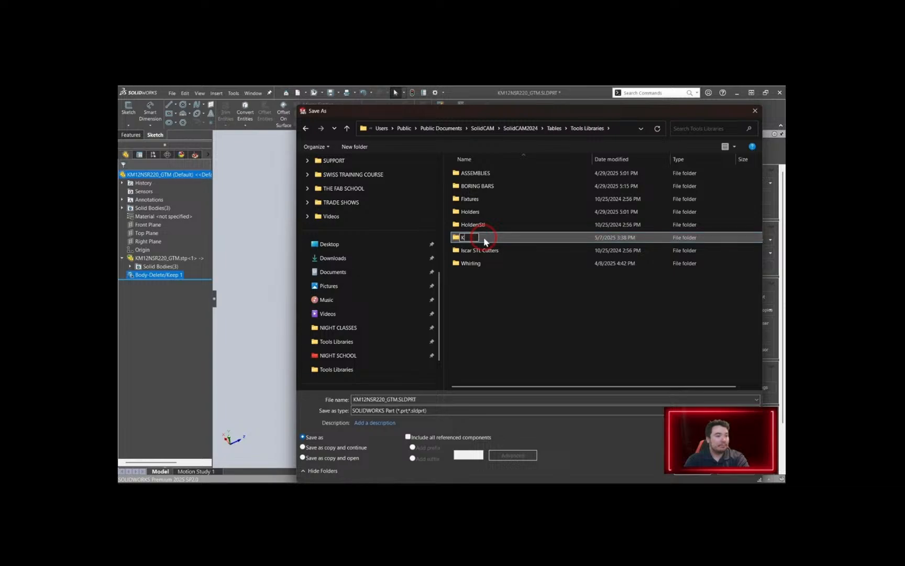
pyautogui.write('en')
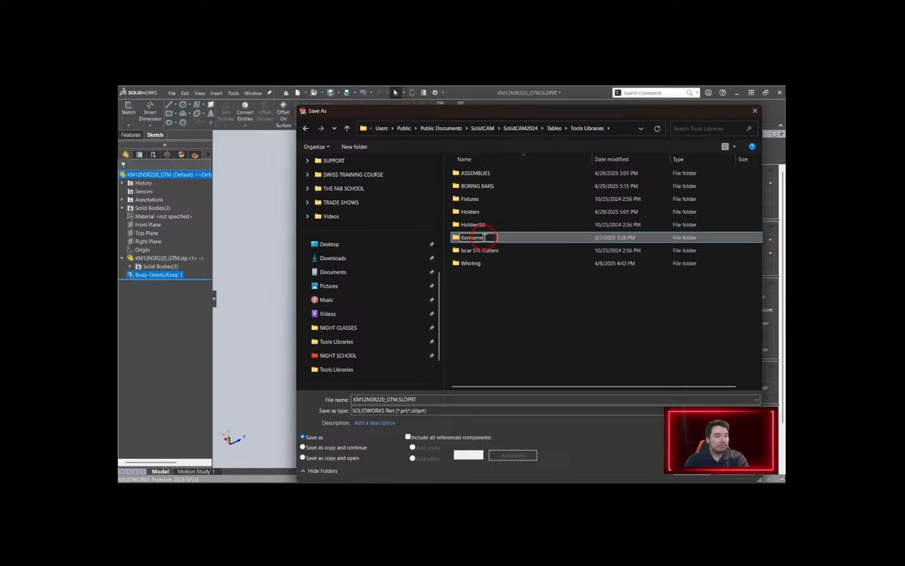
pyautogui.write('nametal Tooling')
pyautogui.press('Return')
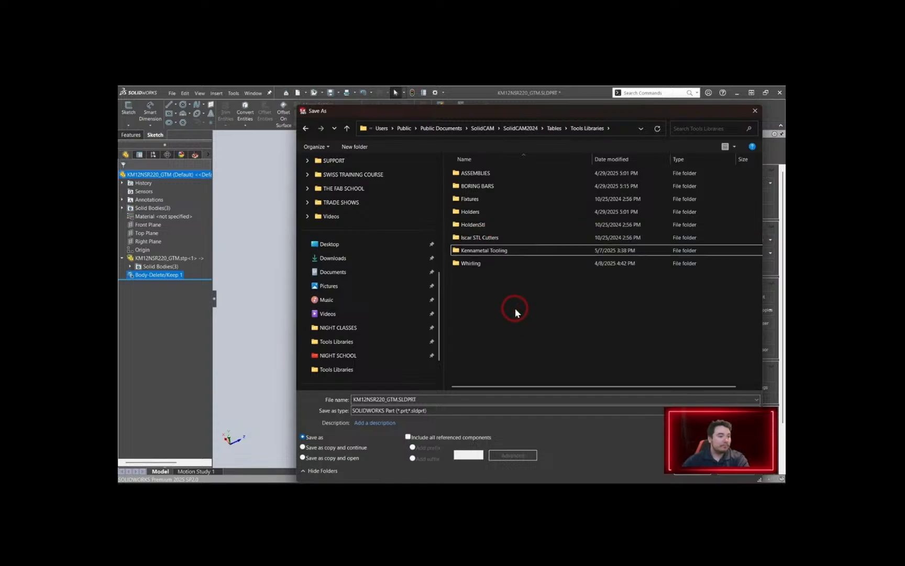
pyautogui.doubleClick(506, 250)
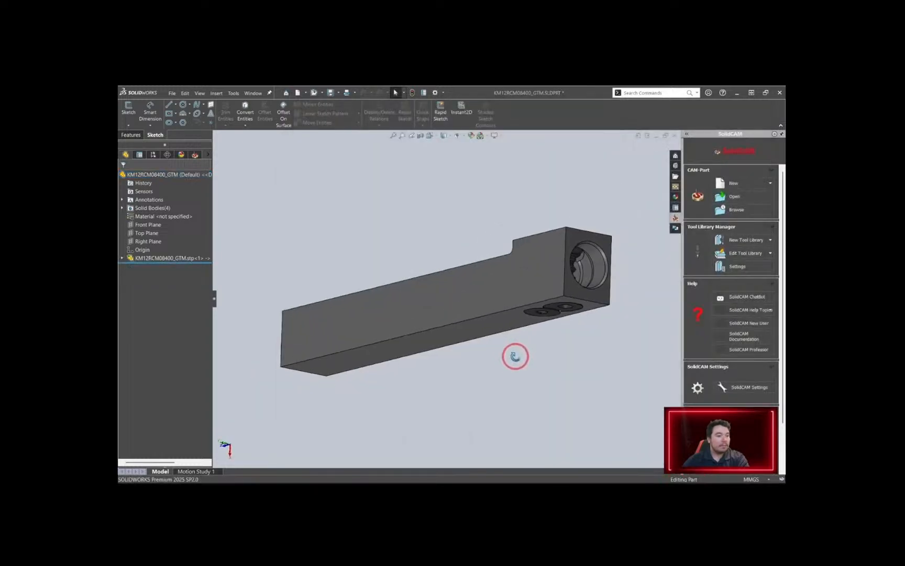
# Save the square shank KM12RCM08400_GTM as a SOLIDWORKS part in the Kennametal Tooling folder
pyautogui.moveTo(515, 354); pyautogui.dragTo(476, 268, button='middle')
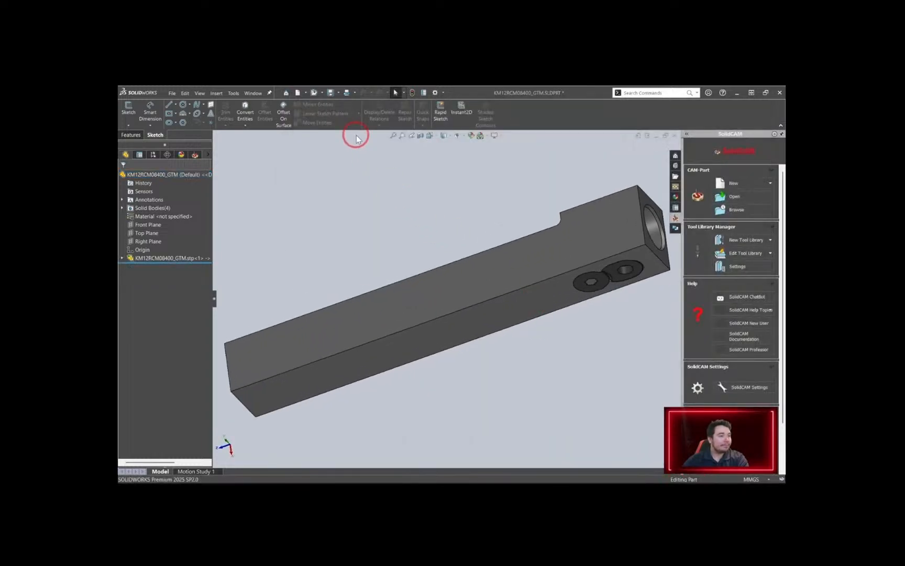
pyautogui.click(337, 94)
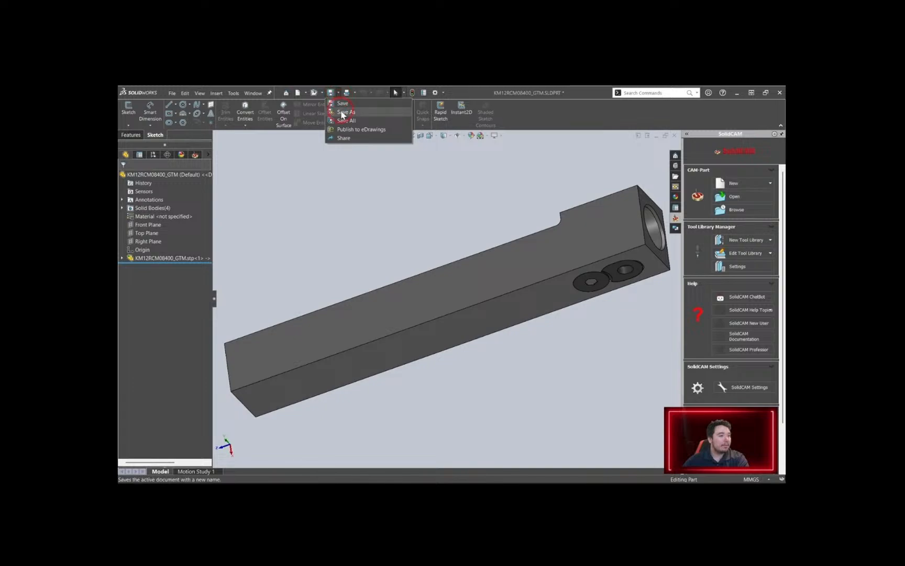
pyautogui.click(345, 112)
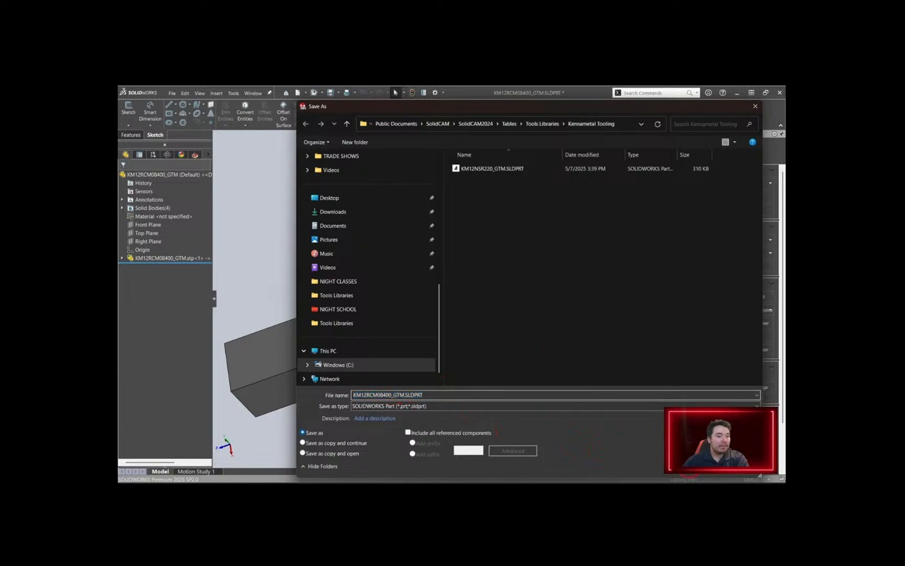
pyautogui.press('Return')
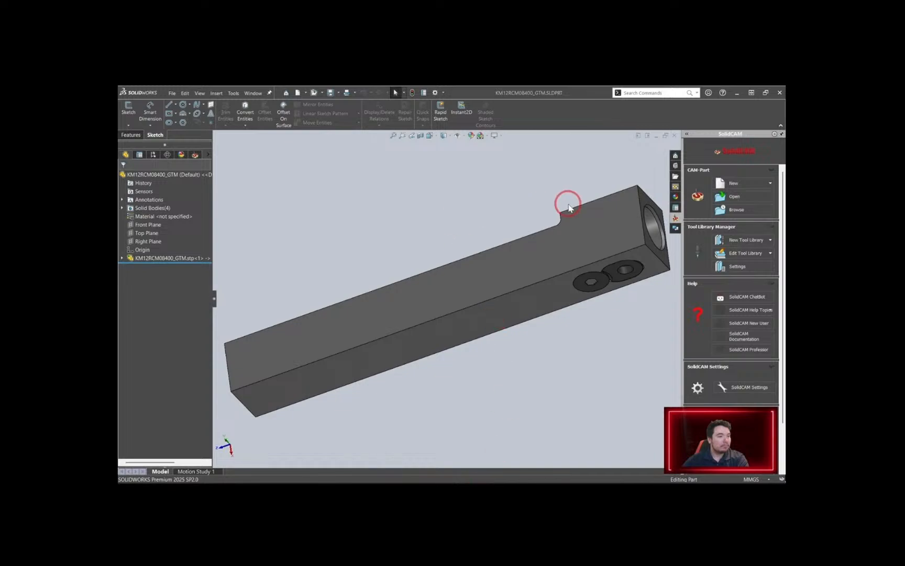
# Switch to the insert NG2M080RK_GTM and save it as a SOLIDWORKS part in the Kennametal Tooling folder
pyautogui.moveTo(480, 481)
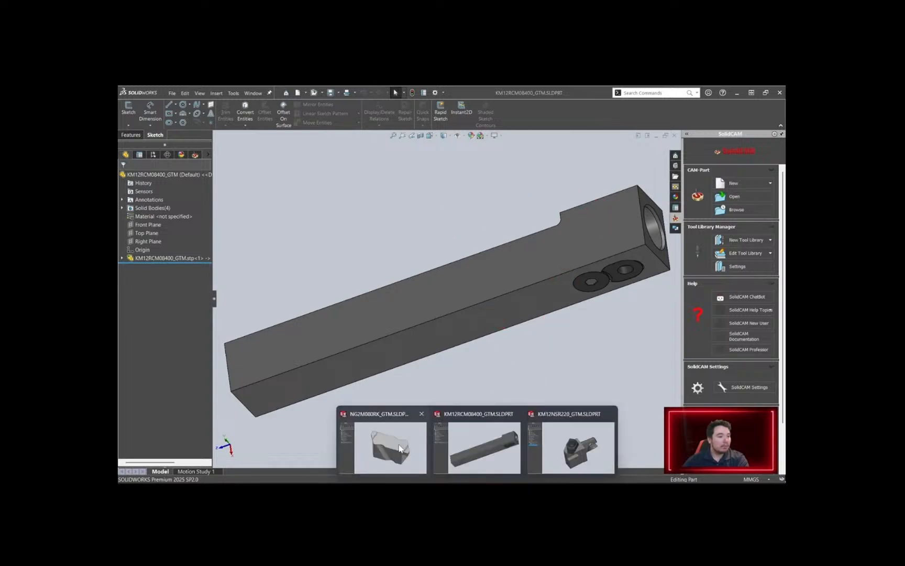
pyautogui.click(398, 444)
pyautogui.moveTo(510, 326); pyautogui.dragTo(554, 325, button='middle')
pyautogui.click(339, 94)
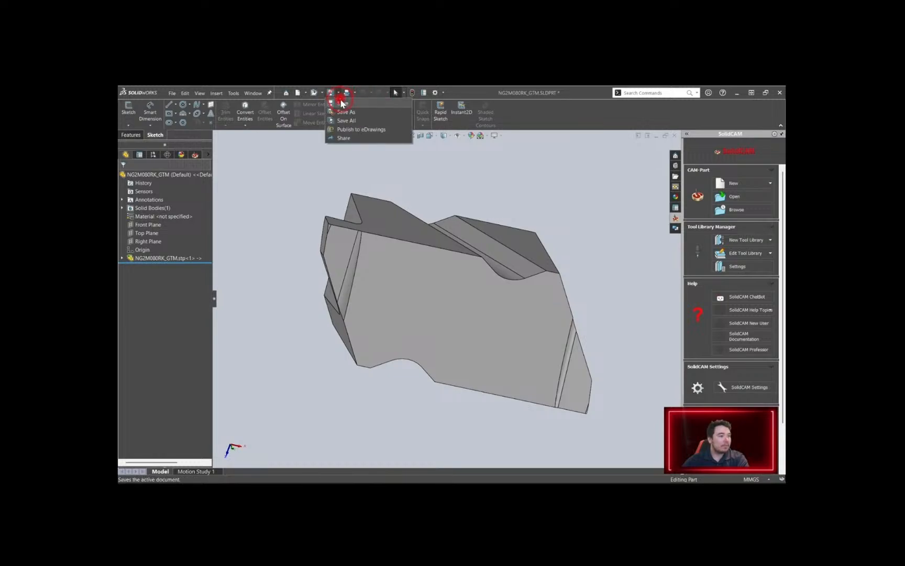
pyautogui.click(347, 112)
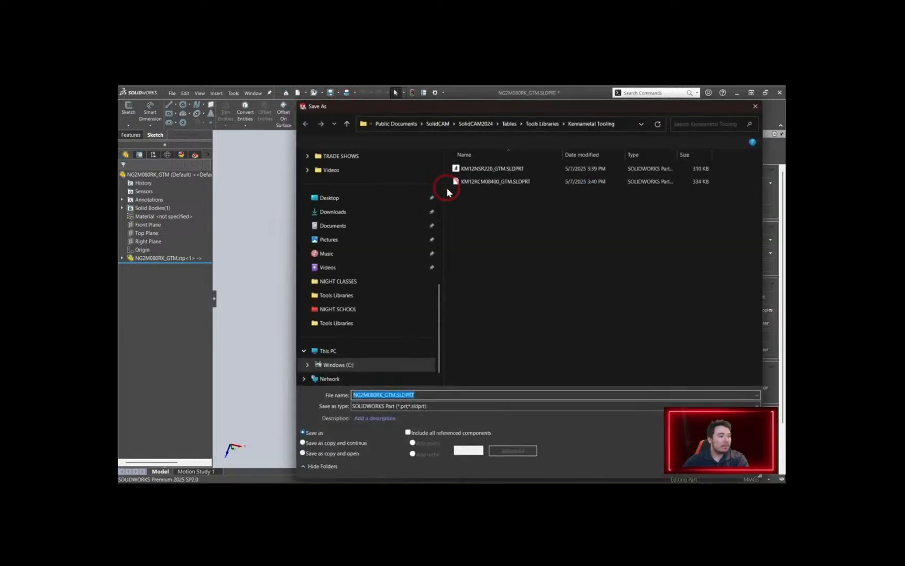
pyautogui.press('Return')
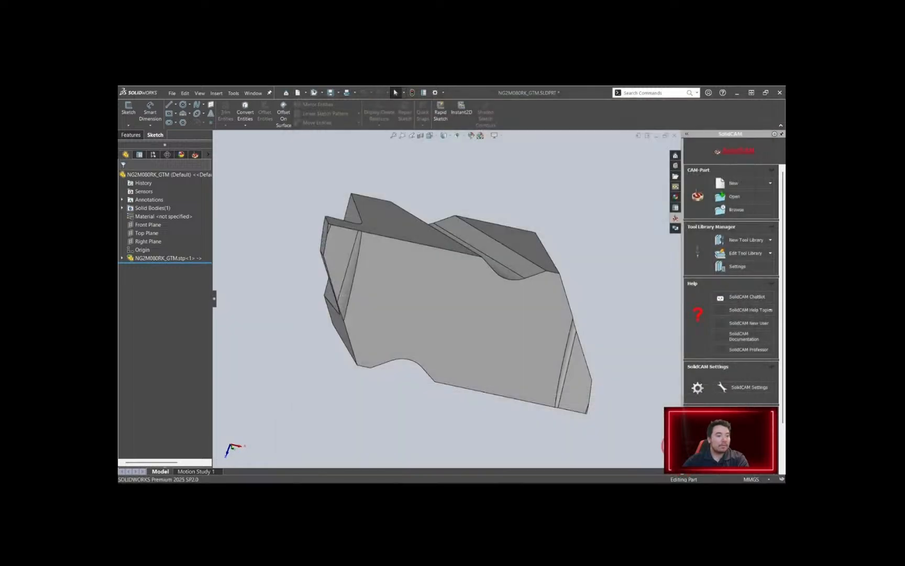
# Close the NG2M080RK_GTM insert and KM12NSR220_GTM cutting unit documents, keeping only the square shank KM12RCM08400_GTM open
pyautogui.click(675, 136)
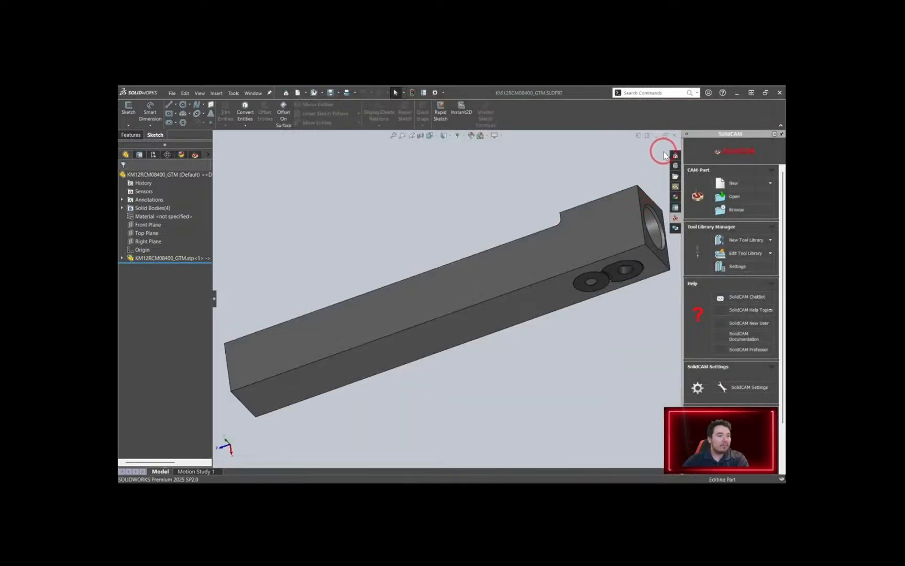
pyautogui.moveTo(478, 482)
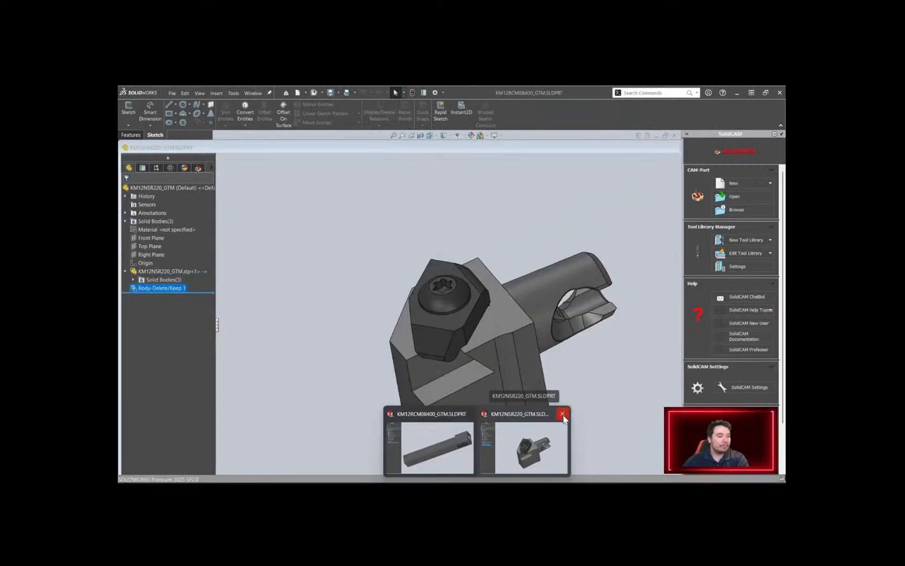
pyautogui.click(562, 414)
# Make an assembly from the square shank part KM12RCM08400_GTM and place the shank at the assembly origin
pyautogui.moveTo(519, 328); pyautogui.dragTo(406, 304, button='middle')
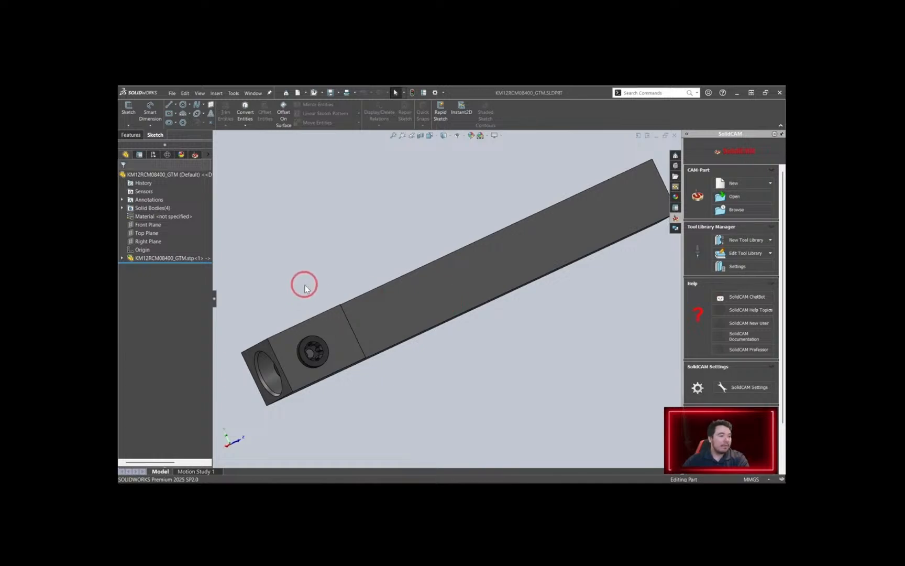
pyautogui.scroll(3, 388, 292)
pyautogui.scroll(-3, 439, 286)
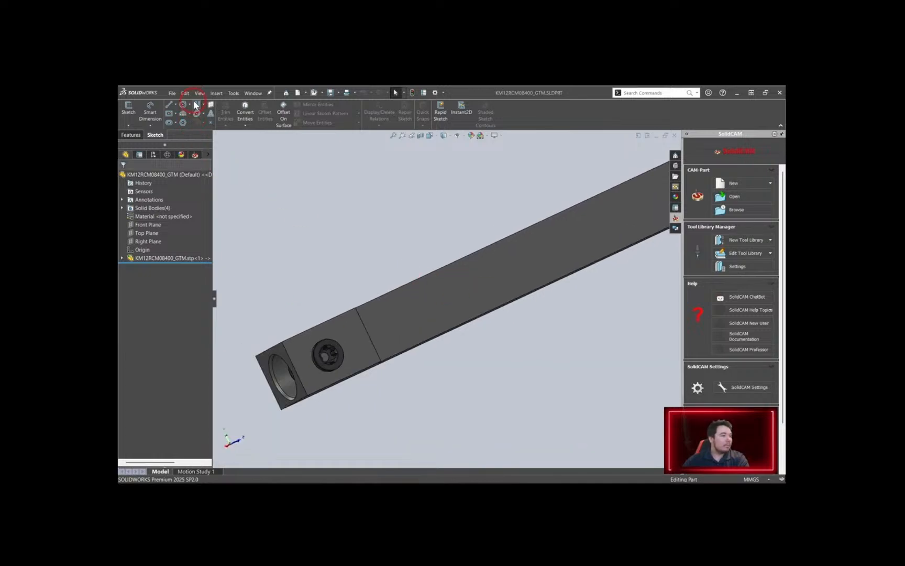
pyautogui.click(173, 93)
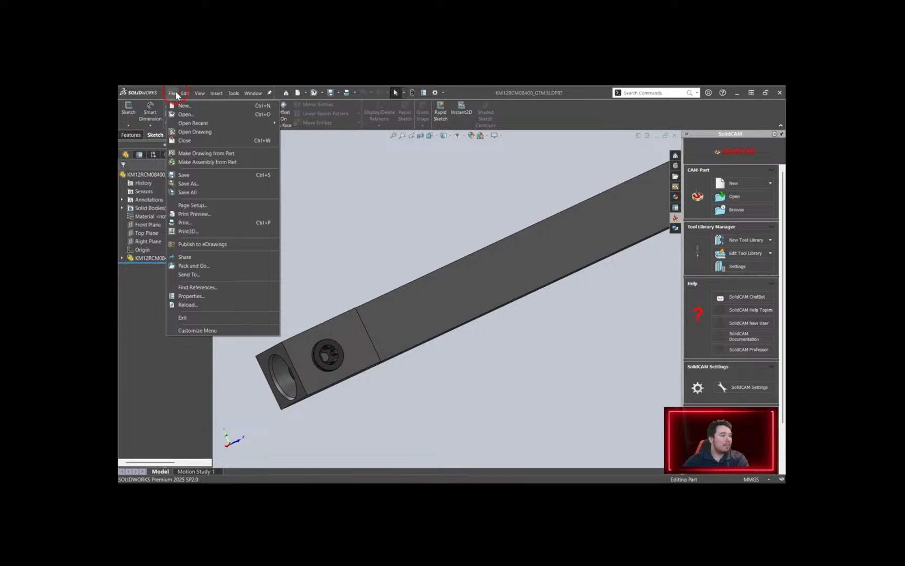
pyautogui.click(214, 163)
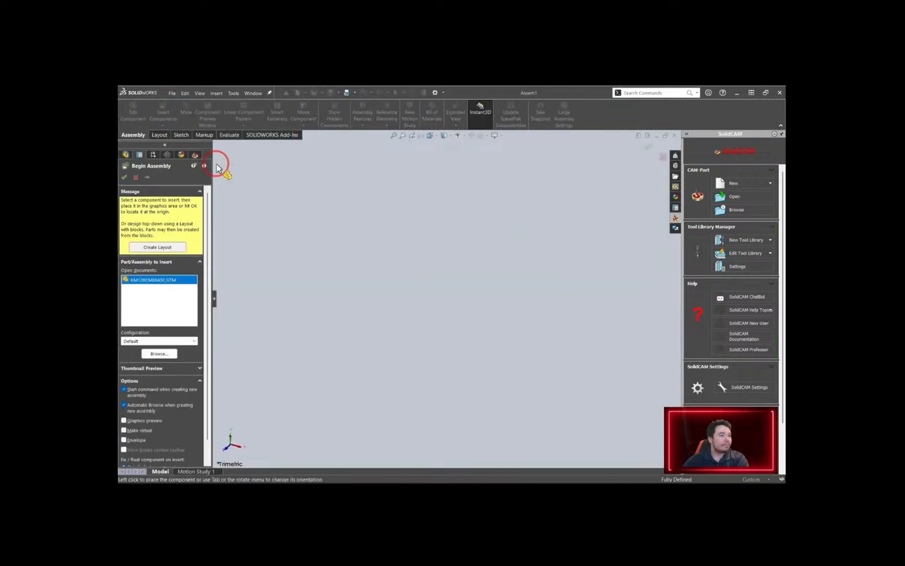
pyautogui.click(127, 178)
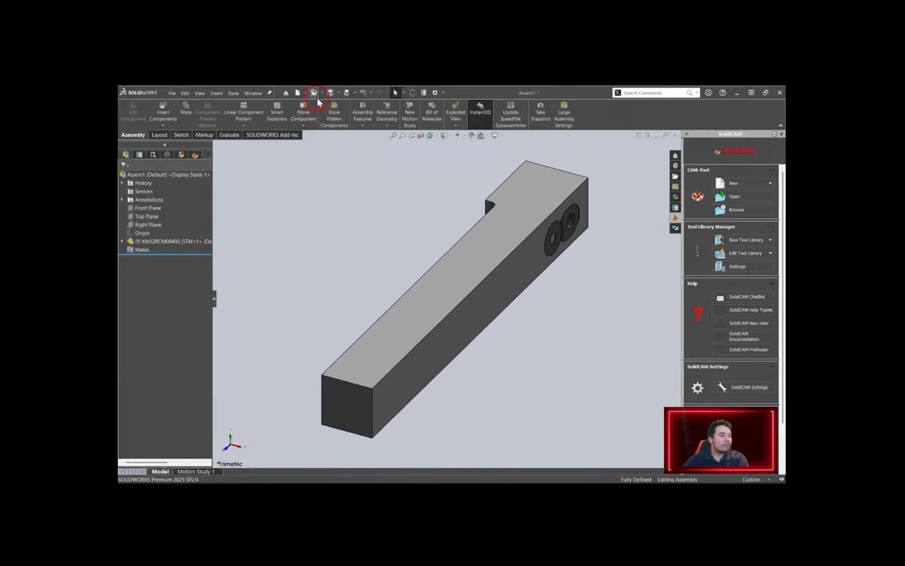
# Save the assembly as "kennametal Groove tool assy" in the ASSEMBLIES folder of Tools Libraries
pyautogui.click(338, 93)
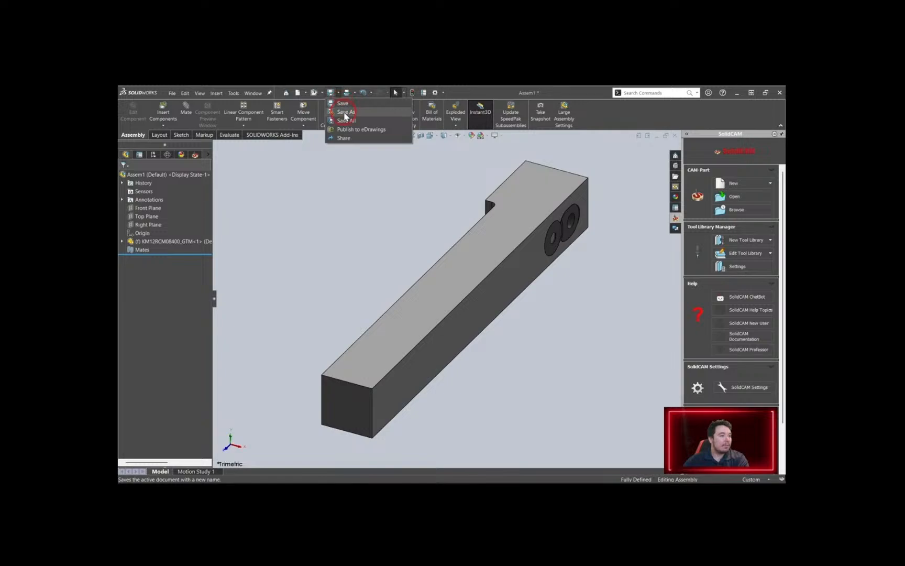
pyautogui.click(343, 104)
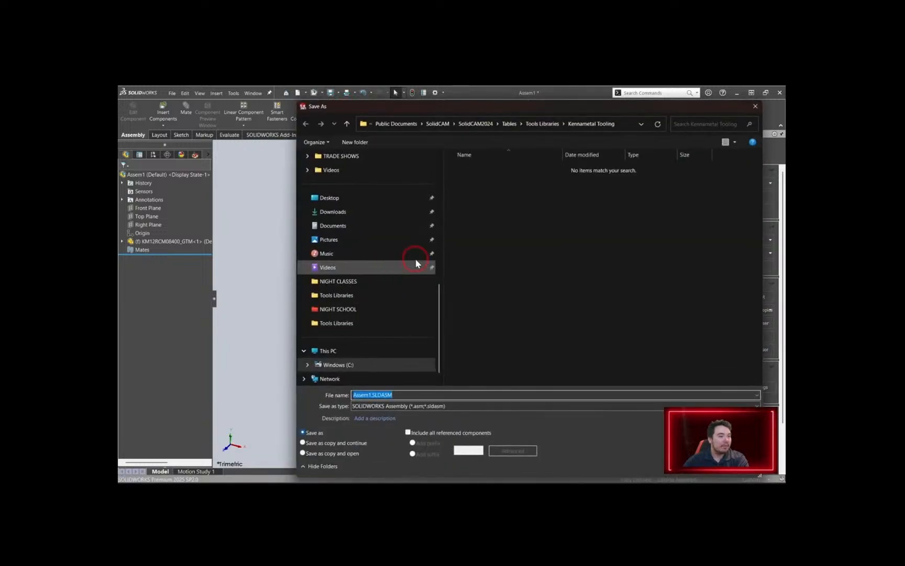
pyautogui.click(542, 126)
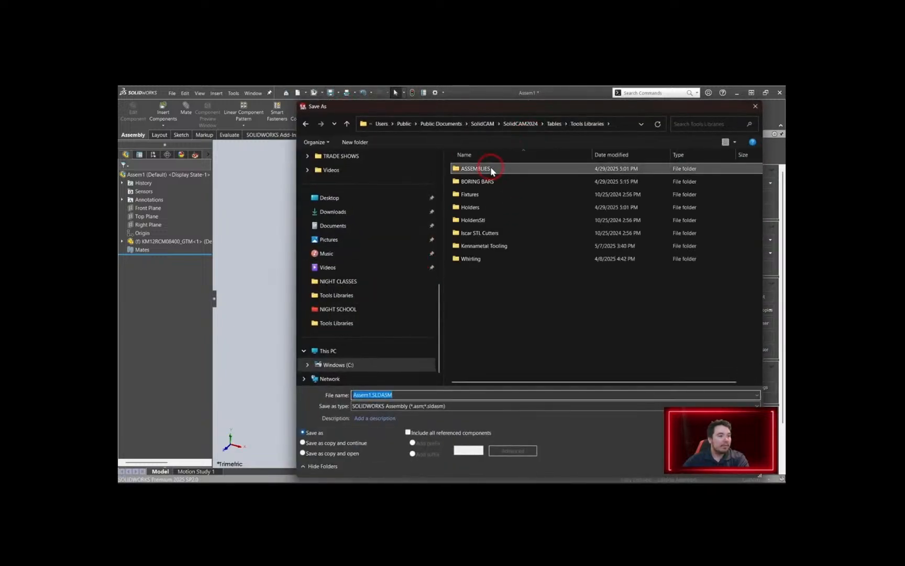
pyautogui.doubleClick(490, 167)
pyautogui.doubleClick(407, 394)
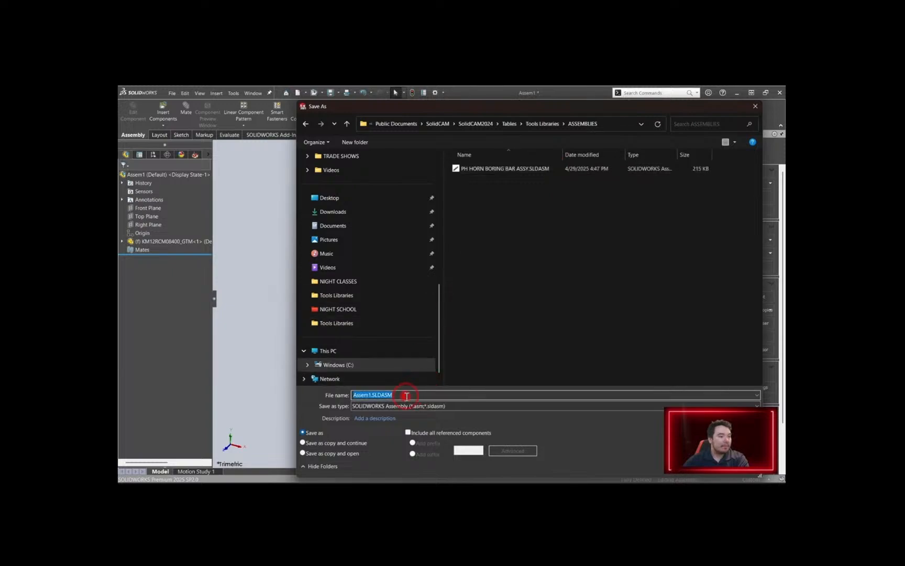
pyautogui.write('kennametal Groove tool assy')
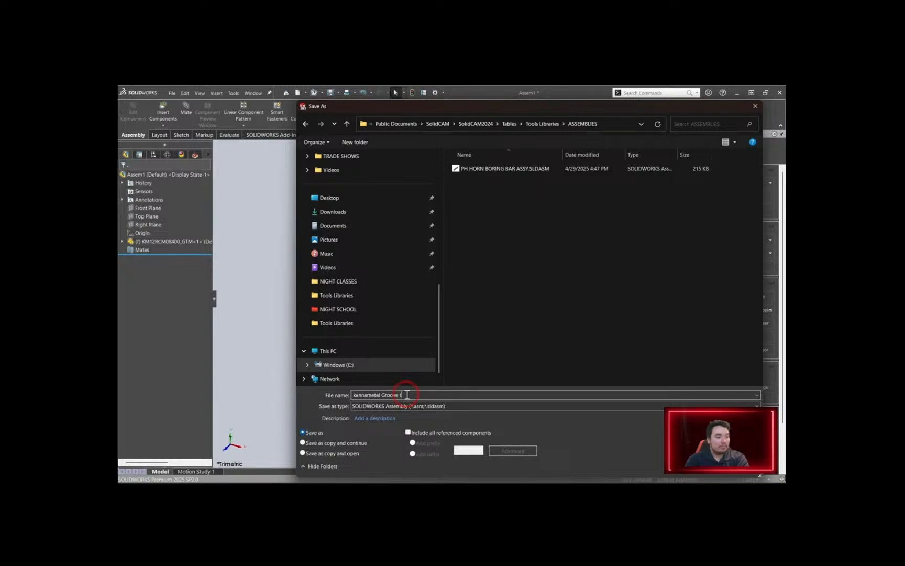
pyautogui.click(422, 433)
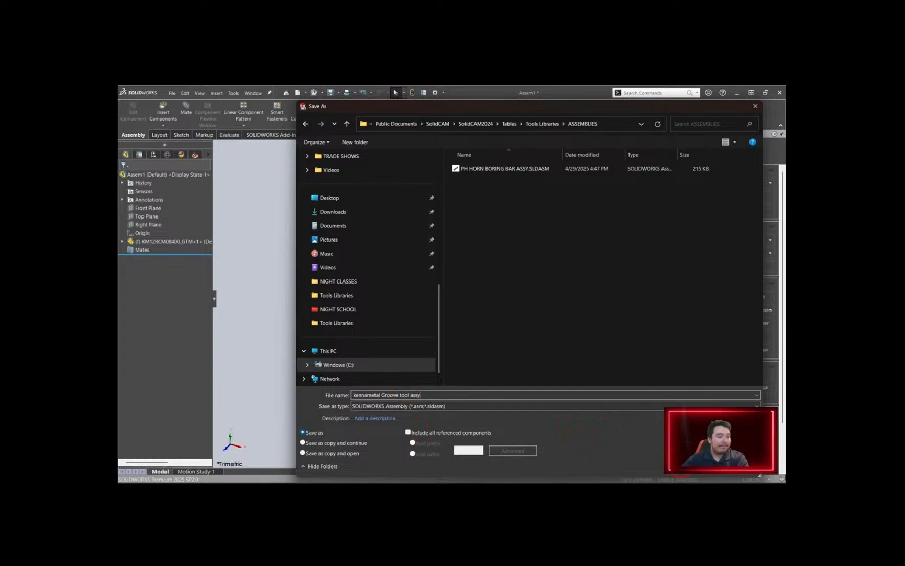
pyautogui.click(695, 466)
# Start inserting a component and load KM12NSR220_GTM.SLDPRT from the Kennametal Tooling folder in Tools Libraries
pyautogui.moveTo(406, 402); pyautogui.dragTo(157, 144, button='middle')
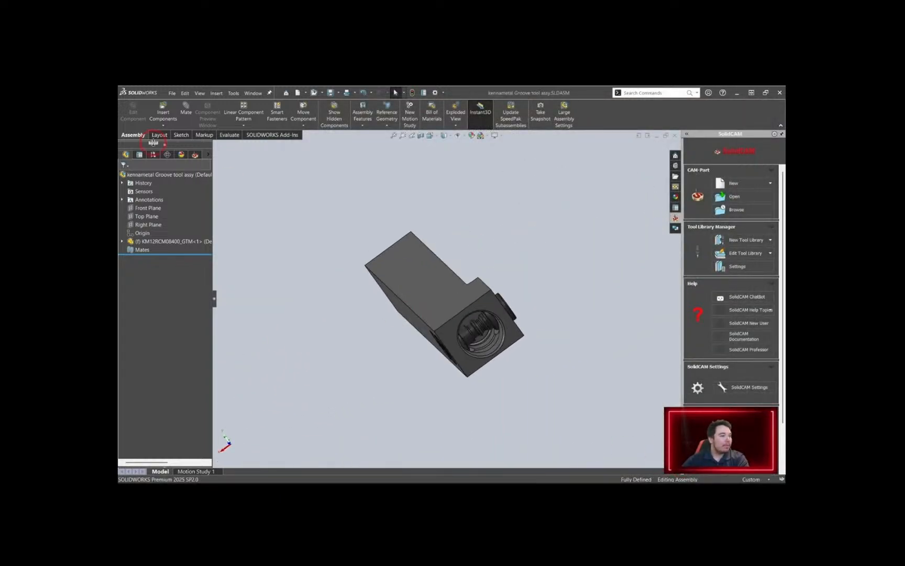
pyautogui.click(166, 119)
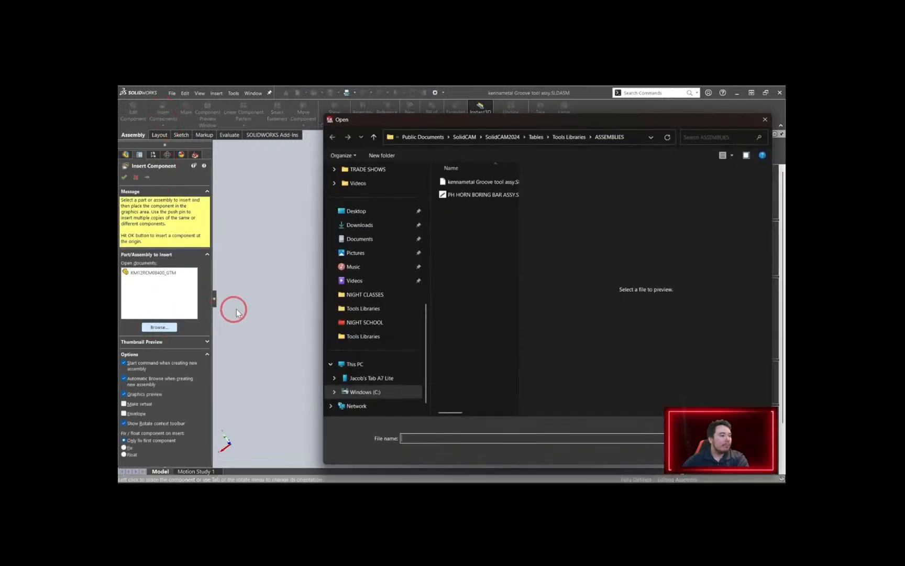
pyautogui.click(571, 138)
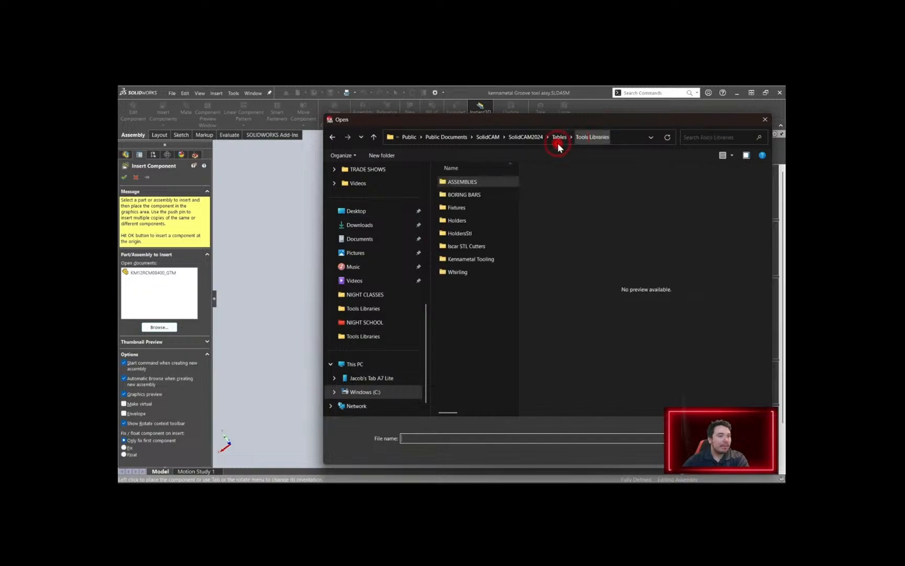
pyautogui.doubleClick(475, 258)
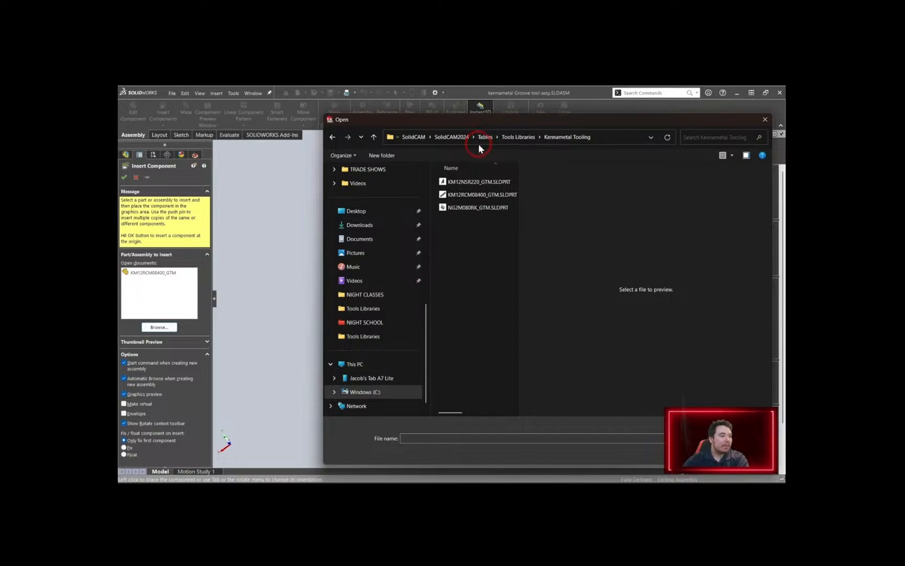
pyautogui.click(479, 181)
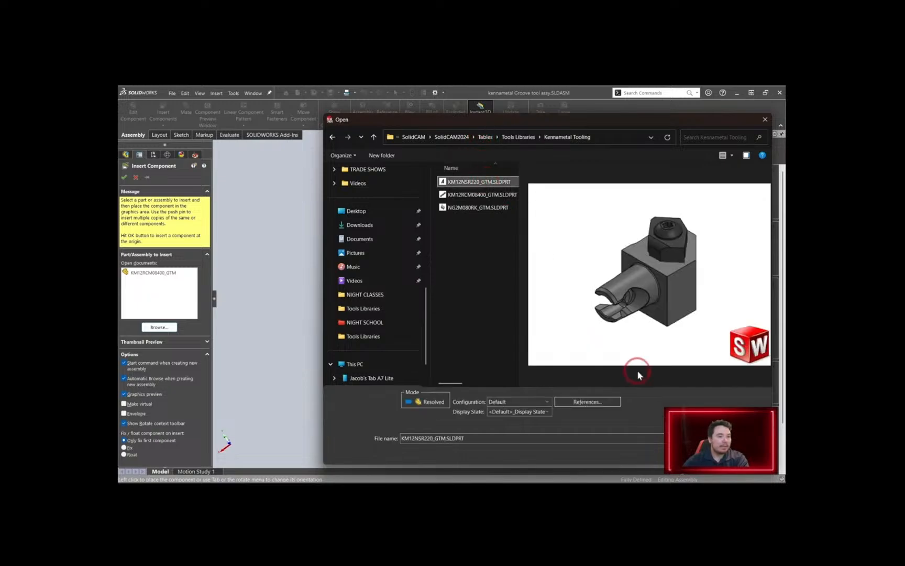
pyautogui.doubleClick(479, 182)
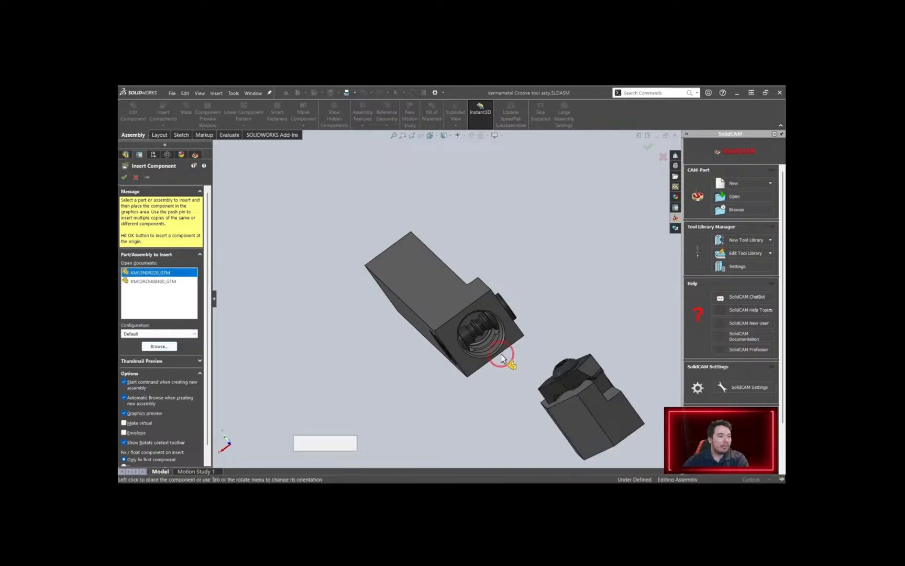
# Place the KM12NSR220_GTM cutting unit freely beside the bored end of the square shank
pyautogui.scroll(-1, 509, 344)
pyautogui.scroll(4, 508, 344)
pyautogui.scroll(-1, 446, 314)
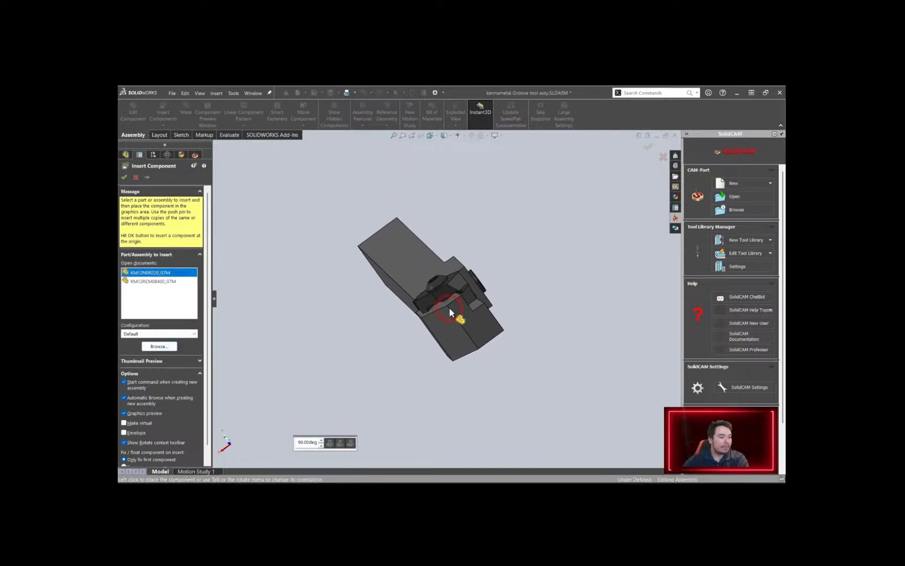
pyautogui.click(477, 317)
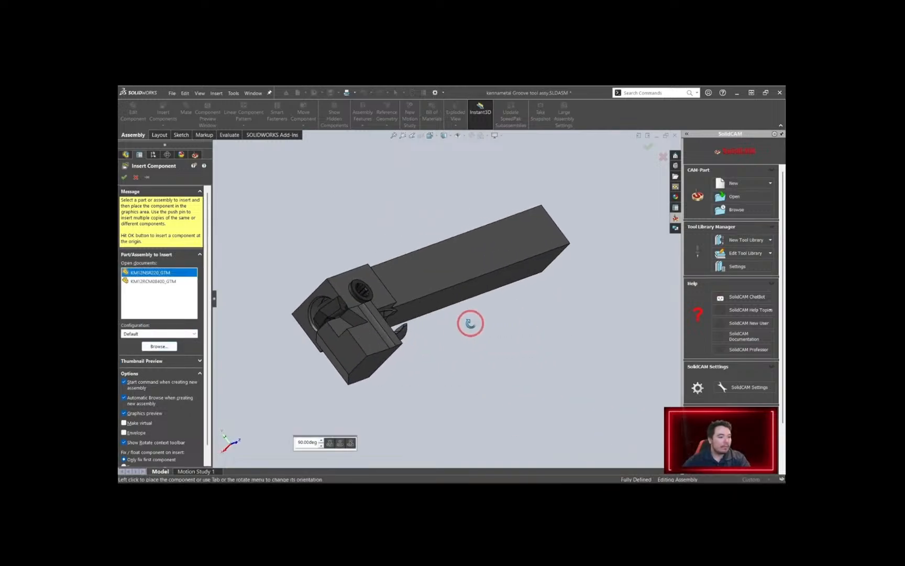
pyautogui.scroll(-3, 317, 352)
pyautogui.scroll(3, 320, 347)
pyautogui.scroll(-1, 325, 338)
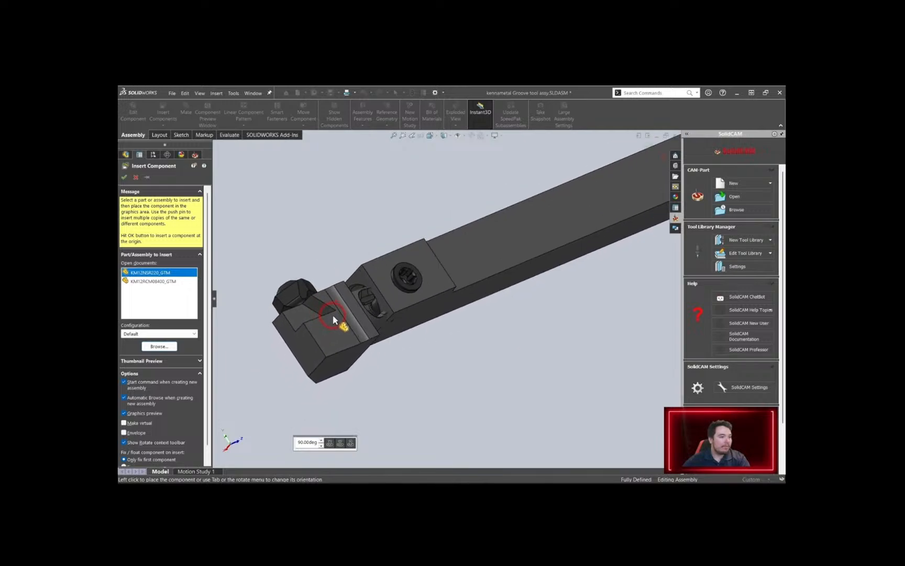
pyautogui.moveTo(332, 314); pyautogui.dragTo(535, 286, button='middle')
pyautogui.click(535, 285)
pyautogui.scroll(-2, 418, 298)
pyautogui.scroll(2, 403, 313)
pyautogui.moveTo(402, 314); pyautogui.dragTo(523, 282, button='middle')
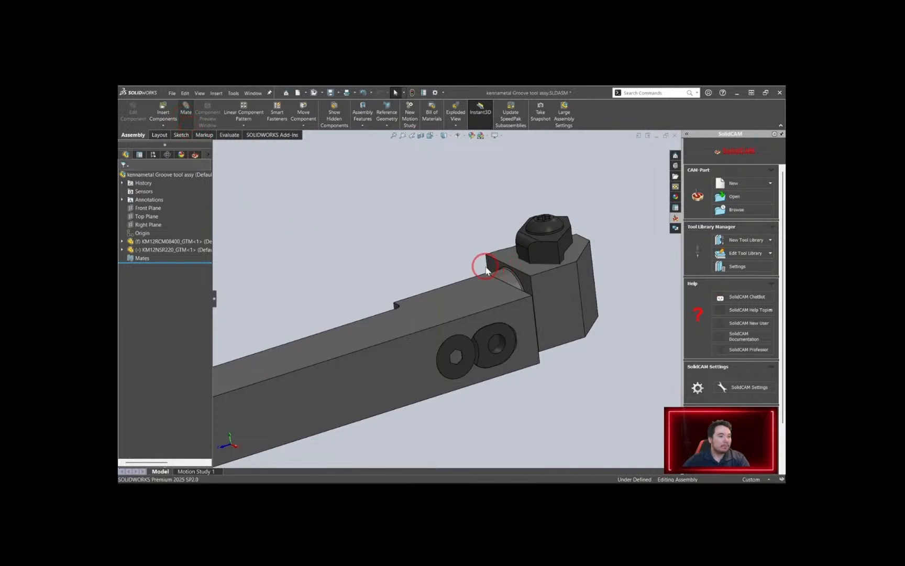
# Add a coincident mate between the cutting unit's flat rear face around its coupling stub and the shank's bored end face
pyautogui.click(490, 265)
pyautogui.moveTo(576, 309); pyautogui.dragTo(526, 319, button='middle')
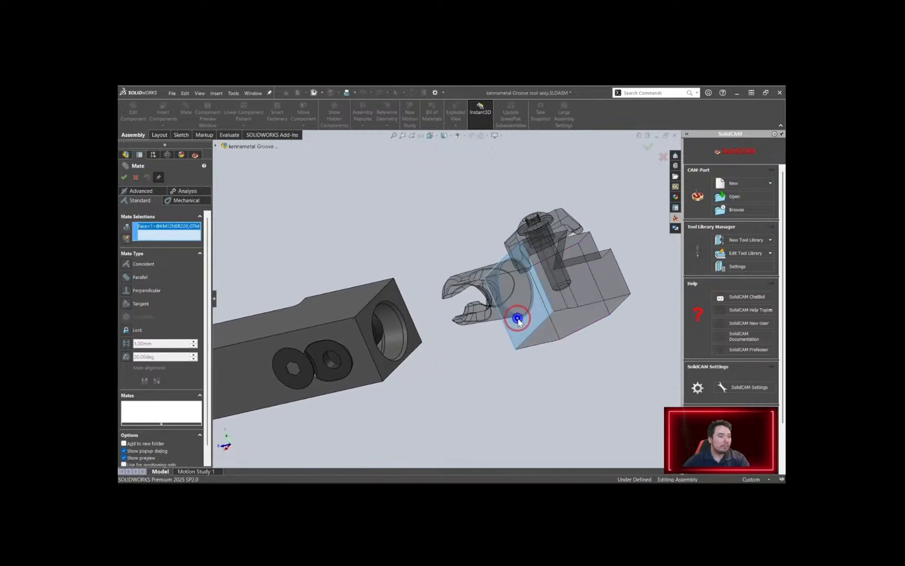
pyautogui.click(395, 295)
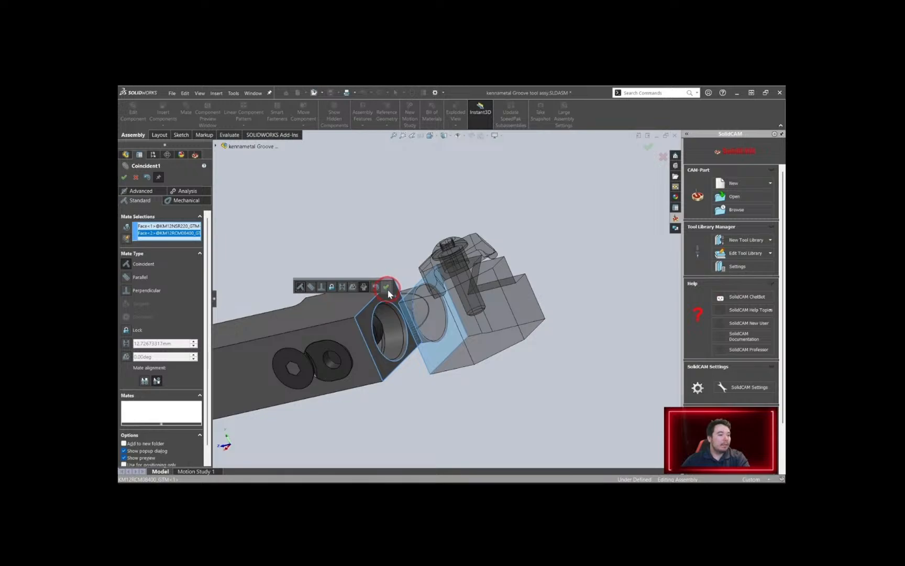
pyautogui.click(387, 287)
# Add a concentric mate between the cutting unit's cylindrical coupling stub and the bore in the shank
pyautogui.moveTo(385, 292); pyautogui.dragTo(359, 360, button='middle')
pyautogui.click(398, 324)
pyautogui.click(359, 361)
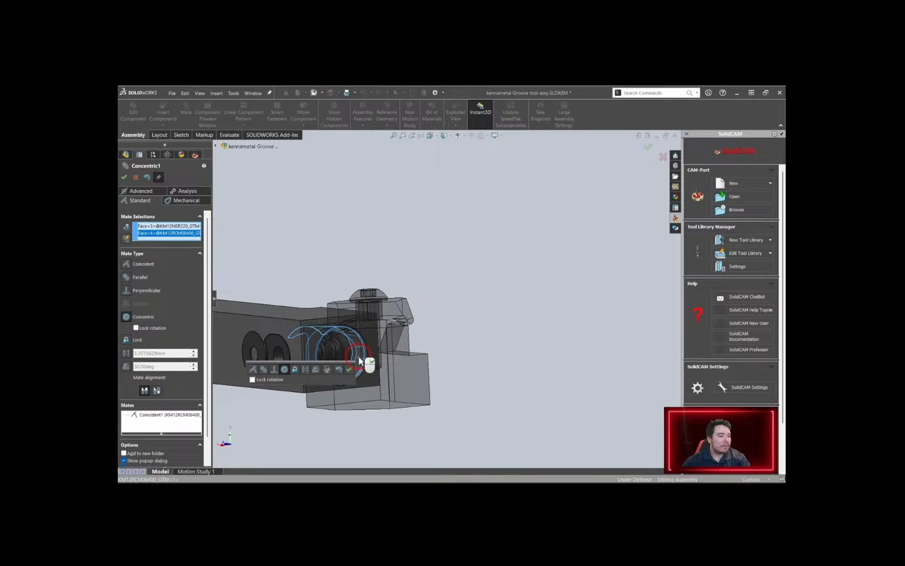
pyautogui.rightClick(359, 360)
# Add a parallel mate between the cutting unit's top face under the clamp and the top face of the shank
pyautogui.moveTo(346, 361); pyautogui.dragTo(305, 342, button='middle')
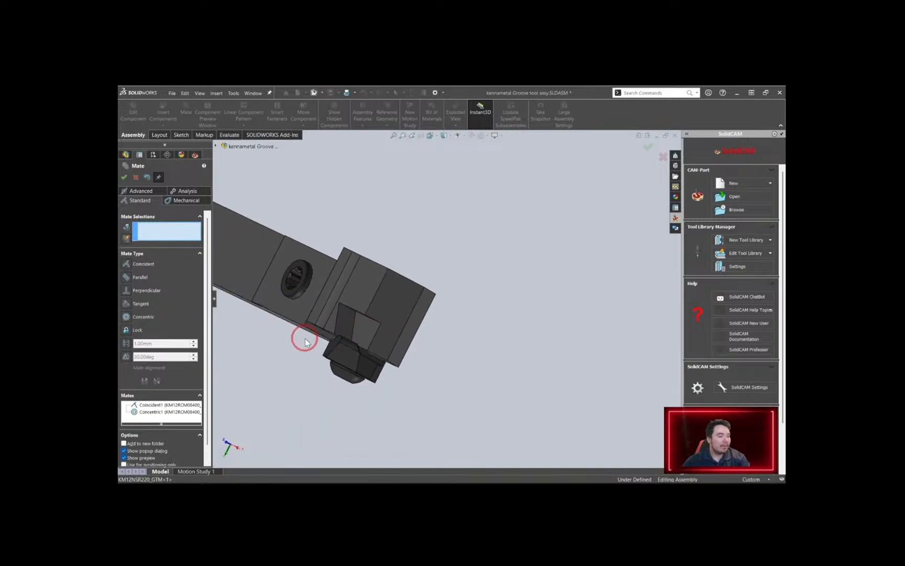
pyautogui.moveTo(362, 291); pyautogui.dragTo(485, 328, button='middle')
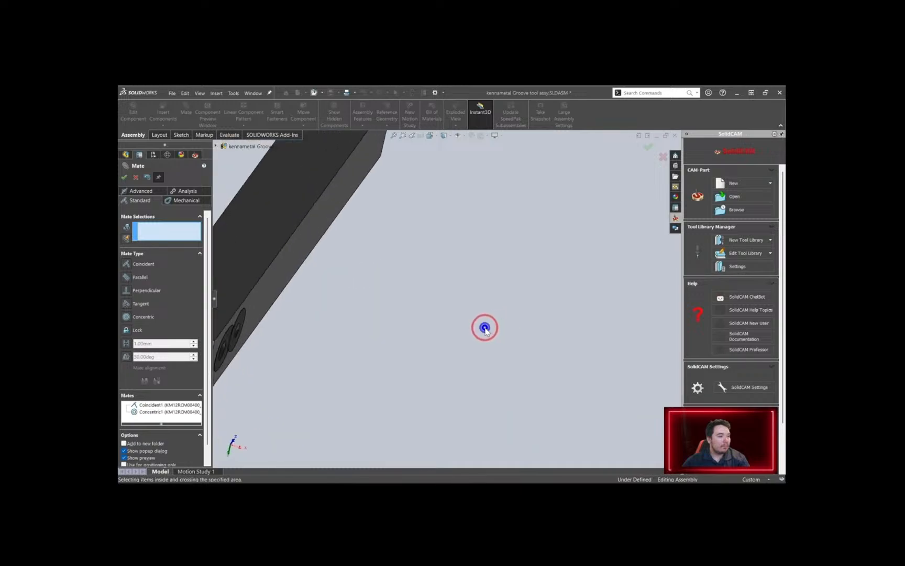
pyautogui.scroll(5, 332, 344)
pyautogui.scroll(-5, 328, 335)
pyautogui.moveTo(402, 304); pyautogui.dragTo(489, 218, button='middle')
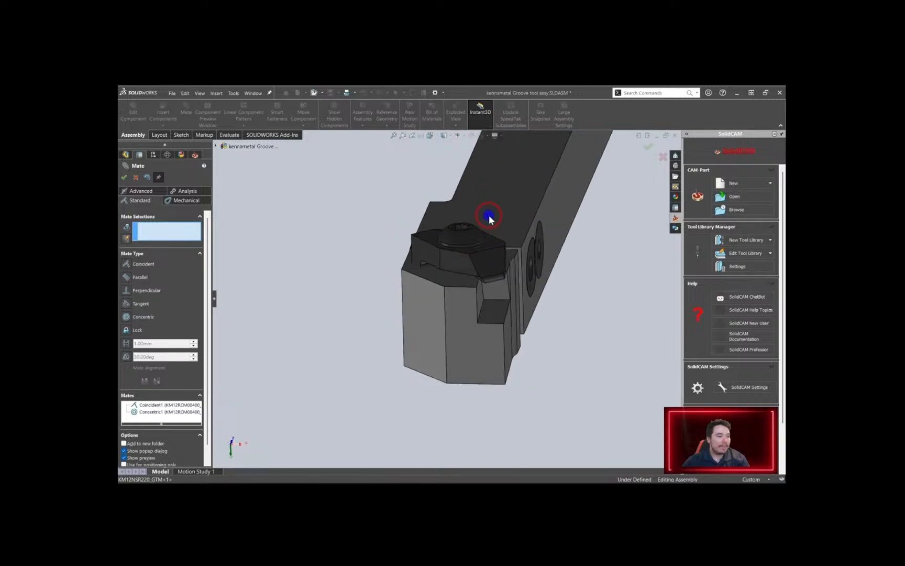
pyautogui.click(445, 279)
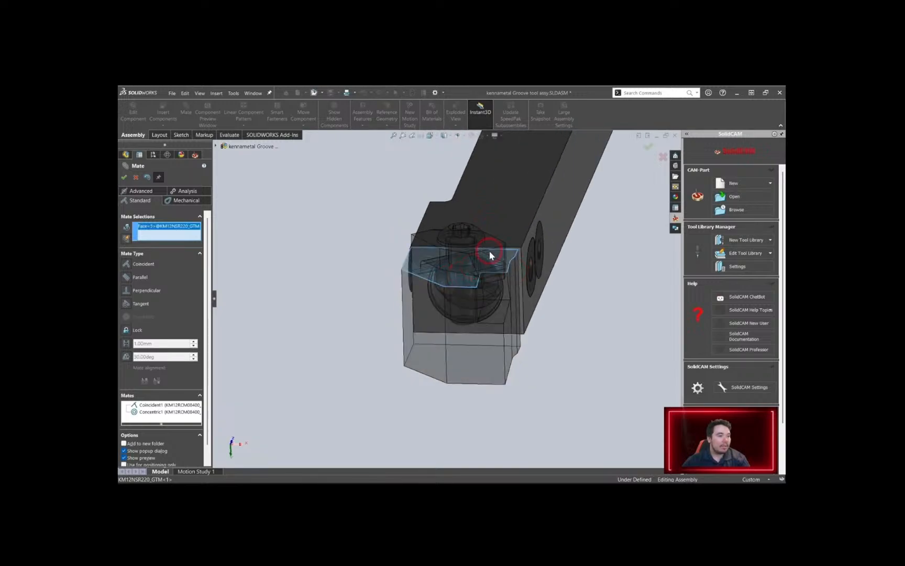
pyautogui.click(511, 199)
pyautogui.click(140, 279)
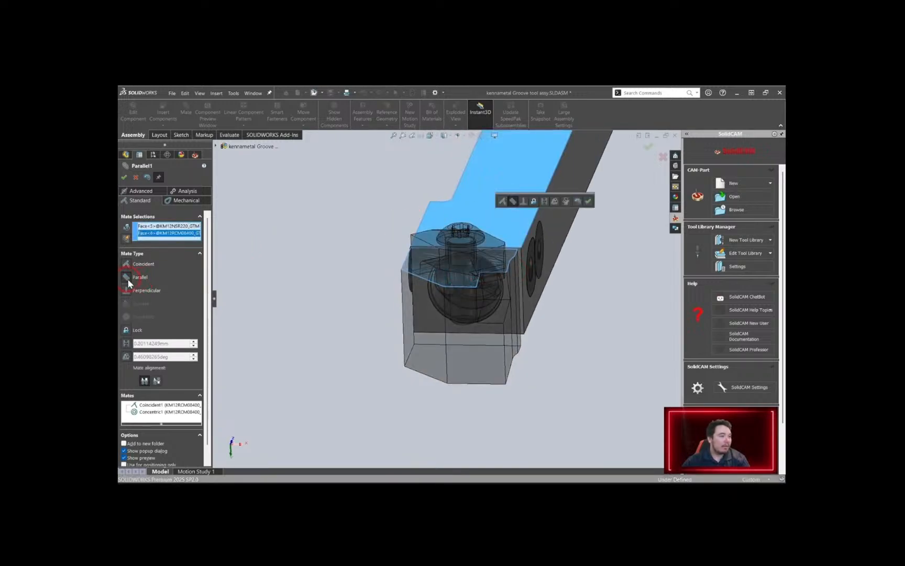
pyautogui.click(588, 202)
# Add a parallel mate between the cutting unit's side face and the shank's side face containing the single screw
pyautogui.moveTo(483, 345); pyautogui.dragTo(465, 307, button='middle')
pyautogui.click(445, 305)
pyautogui.click(430, 277)
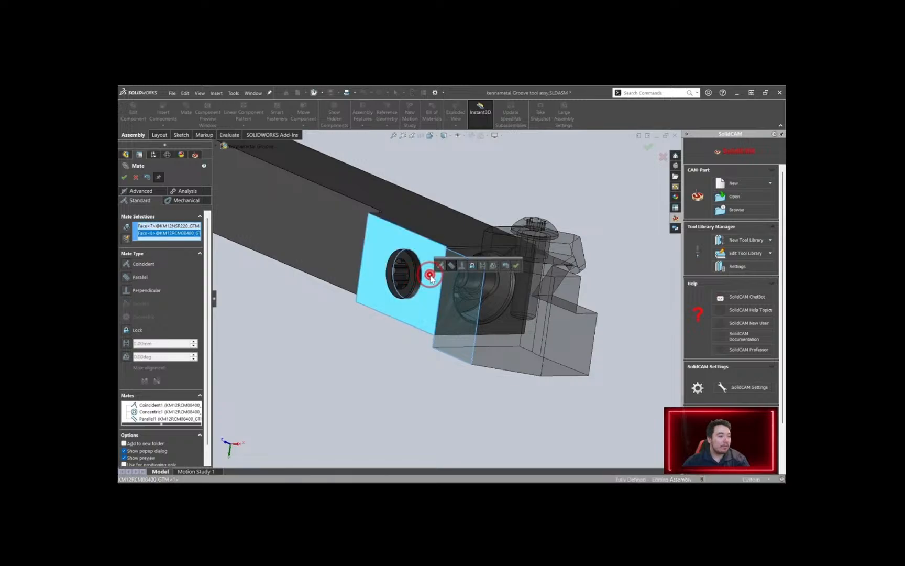
pyautogui.click(450, 266)
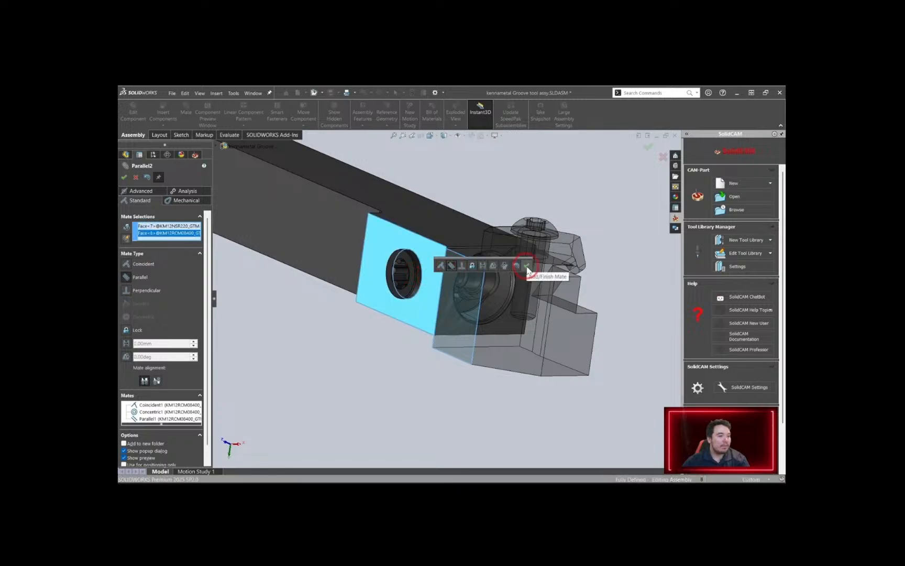
pyautogui.click(527, 267)
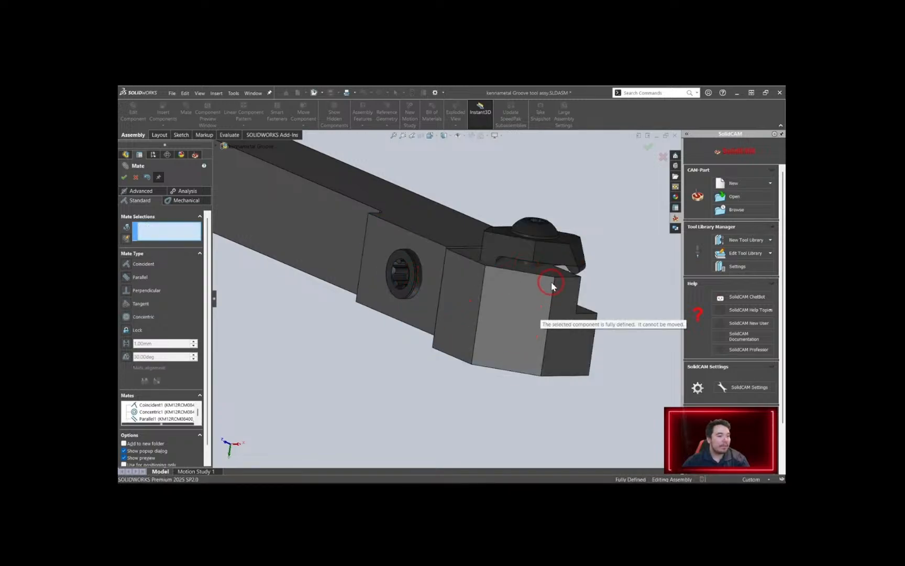
pyautogui.moveTo(511, 301); pyautogui.dragTo(517, 268, button='middle')
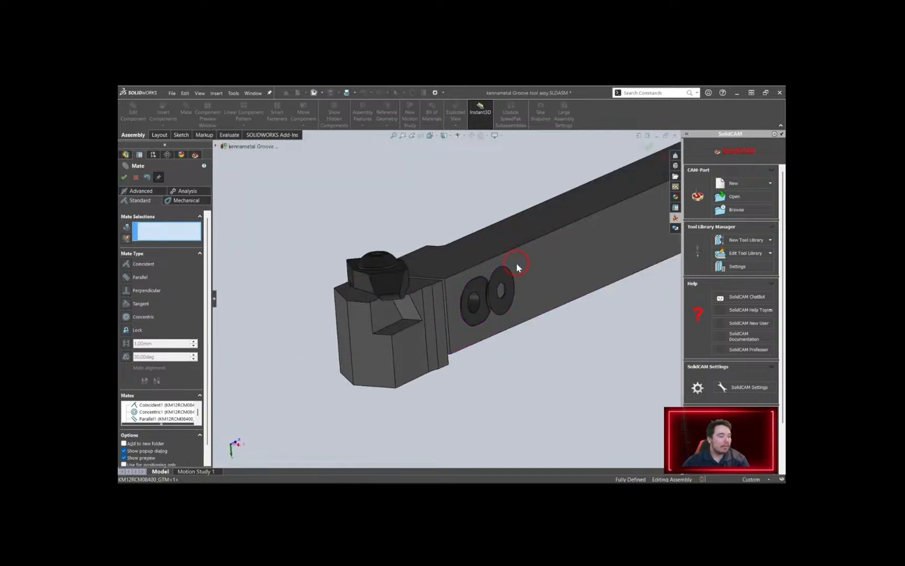
# Insert the NG2M080RK_GTM part from the Kennametal Tooling folder into the assembly as the grooving insert
pyautogui.click(125, 177)
pyautogui.click(164, 112)
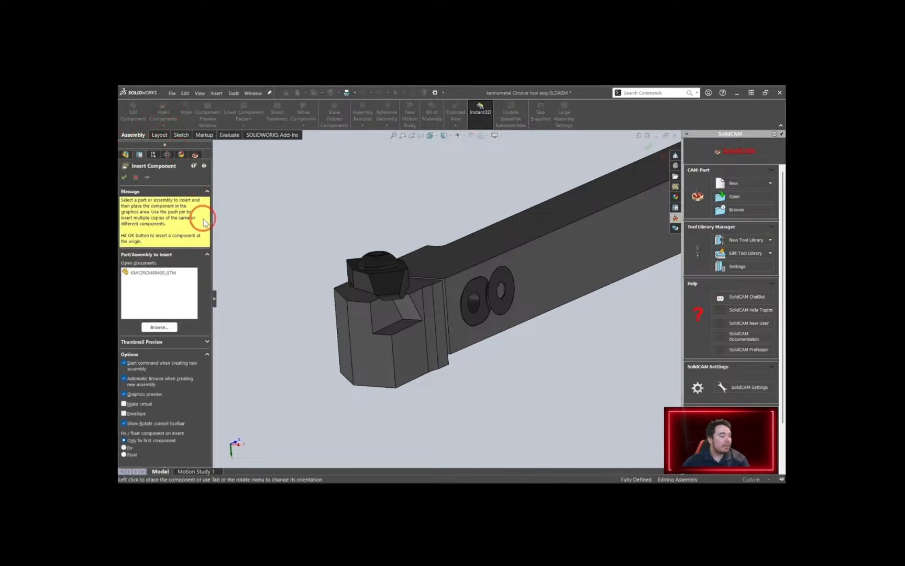
pyautogui.click(158, 330)
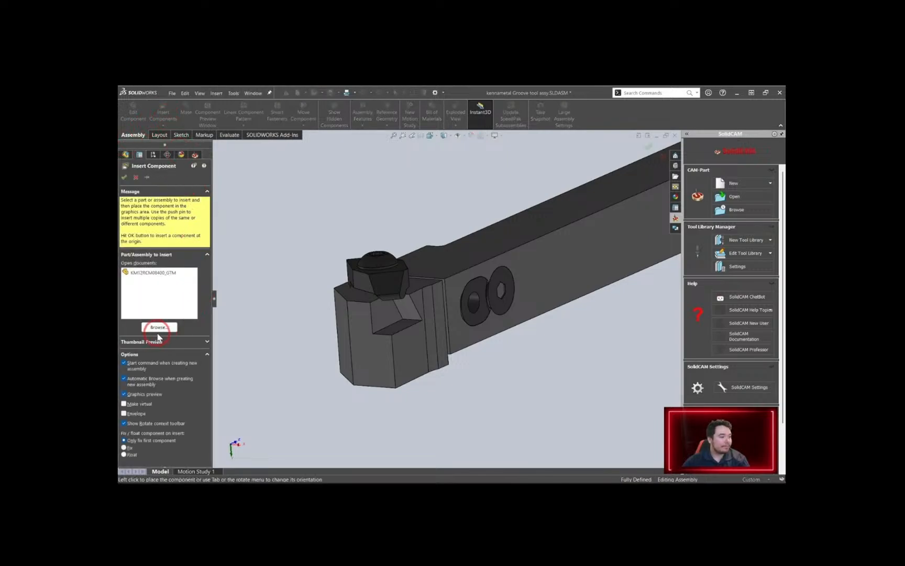
pyautogui.click(158, 330)
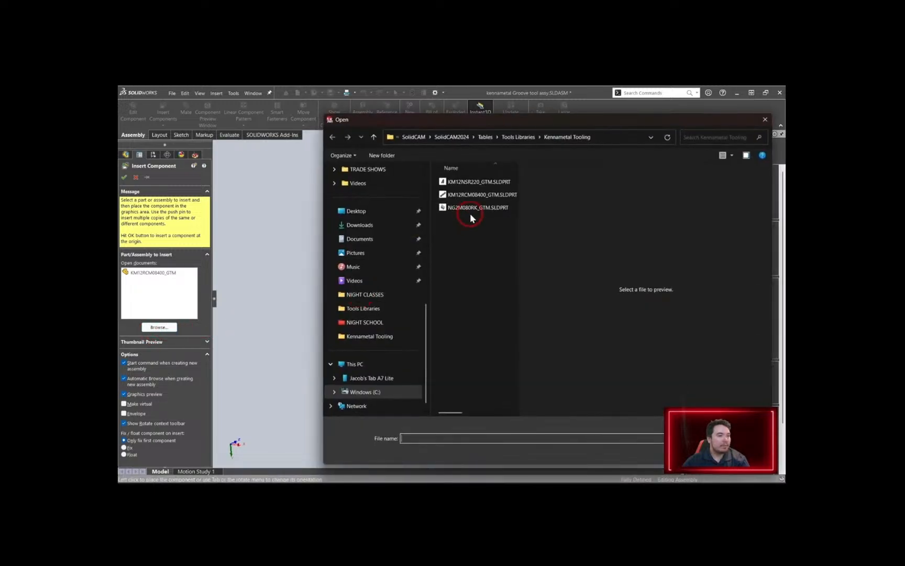
pyautogui.click(484, 207)
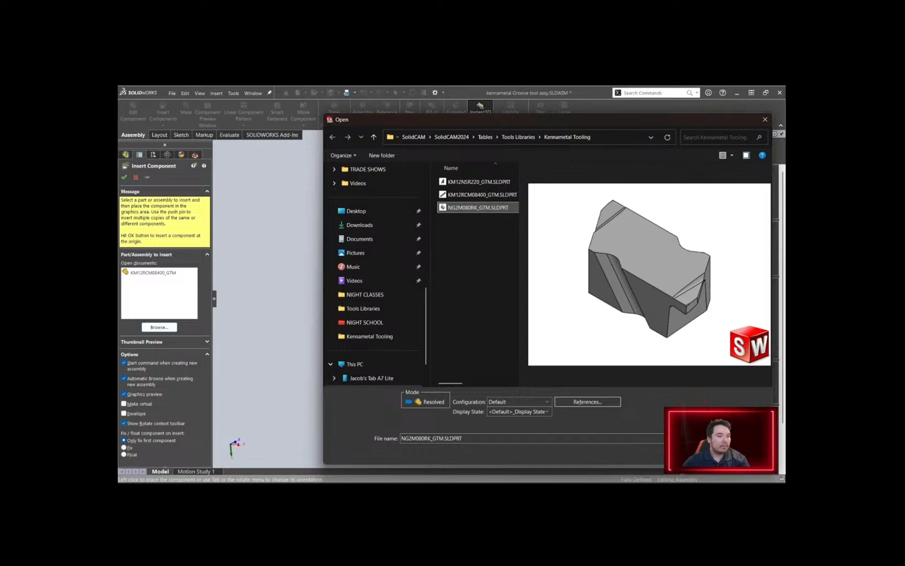
pyautogui.click(707, 451)
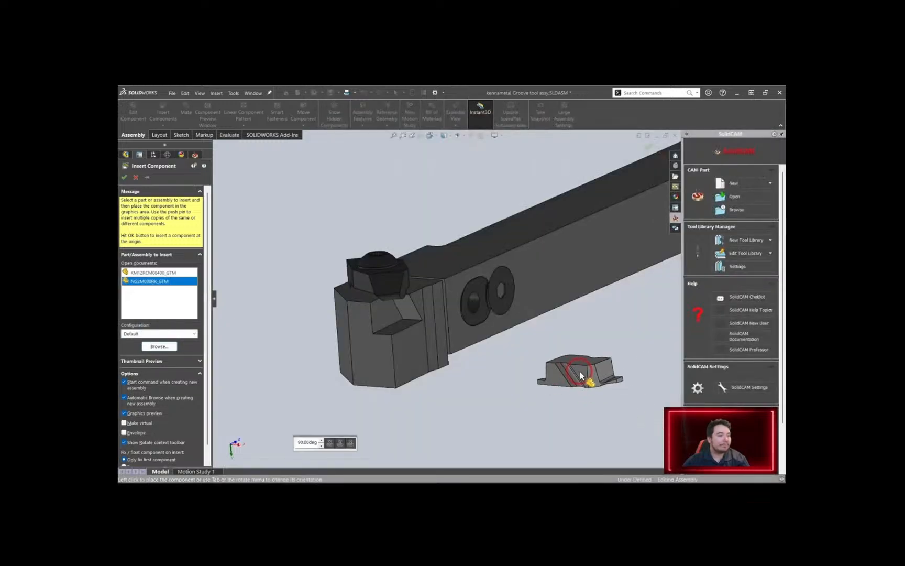
# Add coincident mates from the insert's underside to the pocket's seat ledge and from its flat side face to the pocket's side wall
pyautogui.scroll(-1, 396, 328)
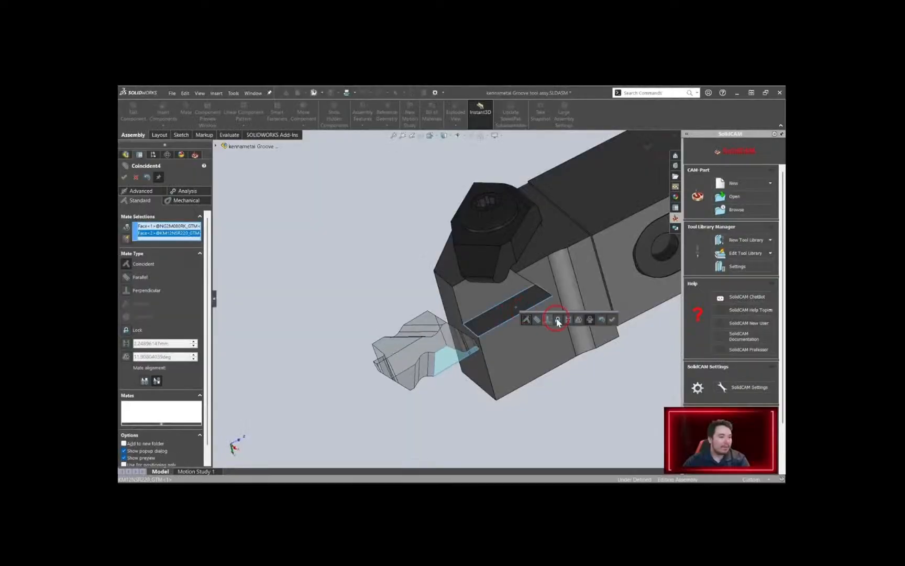
pyautogui.click(613, 320)
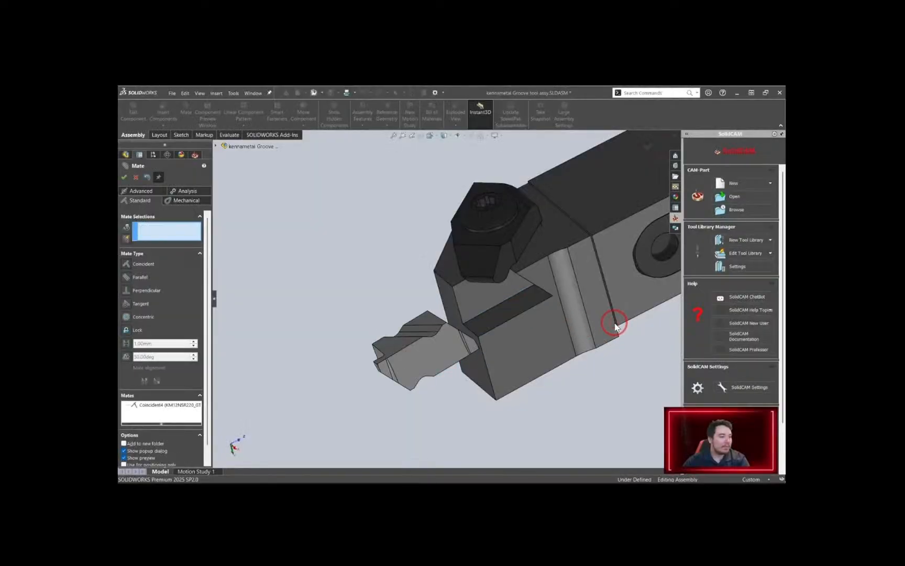
pyautogui.moveTo(485, 349); pyautogui.dragTo(505, 303, button='middle')
pyautogui.click(516, 344)
pyautogui.click(505, 302)
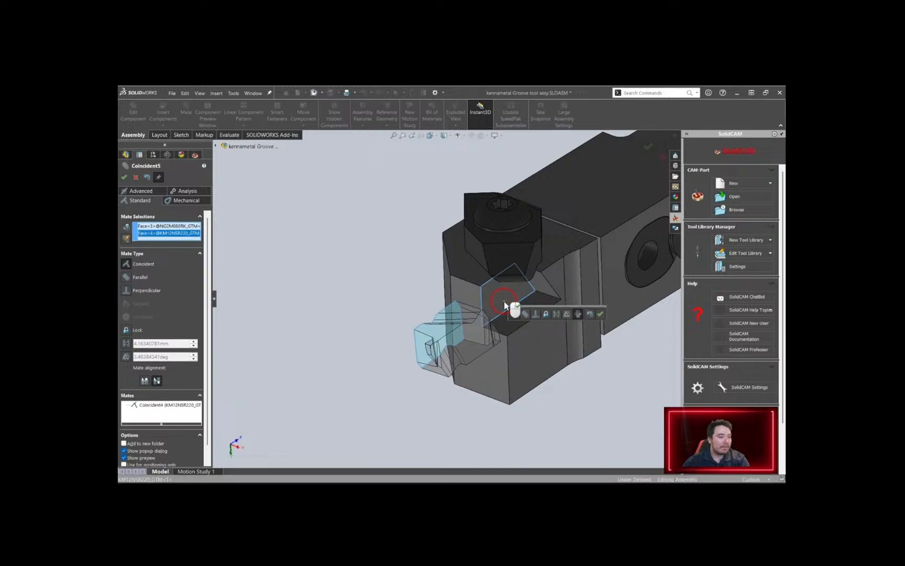
pyautogui.press('Return')
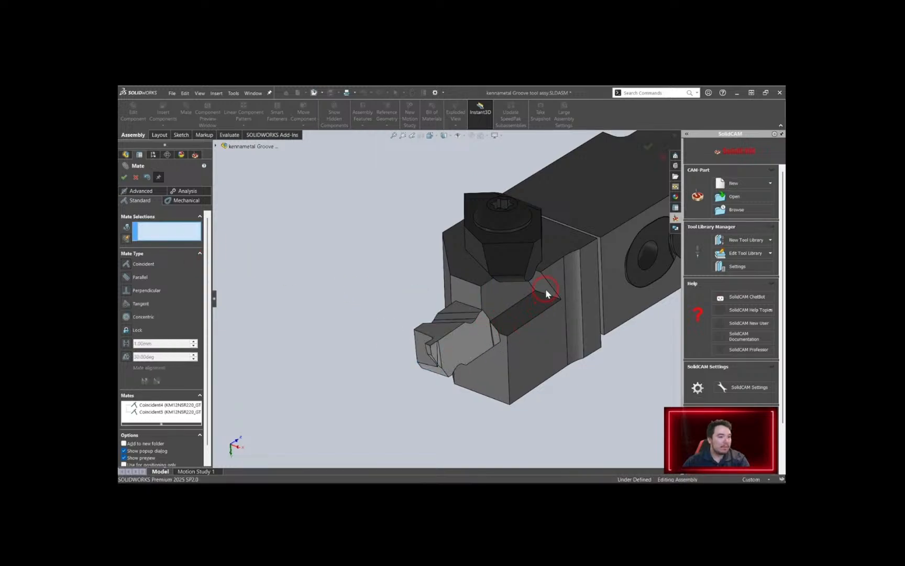
# Add a coincident mate between the angled rear wall of the cutting unit's pocket and the insert's matching end face
pyautogui.click(545, 287)
pyautogui.moveTo(536, 313); pyautogui.dragTo(461, 286, button='middle')
pyautogui.click(461, 285)
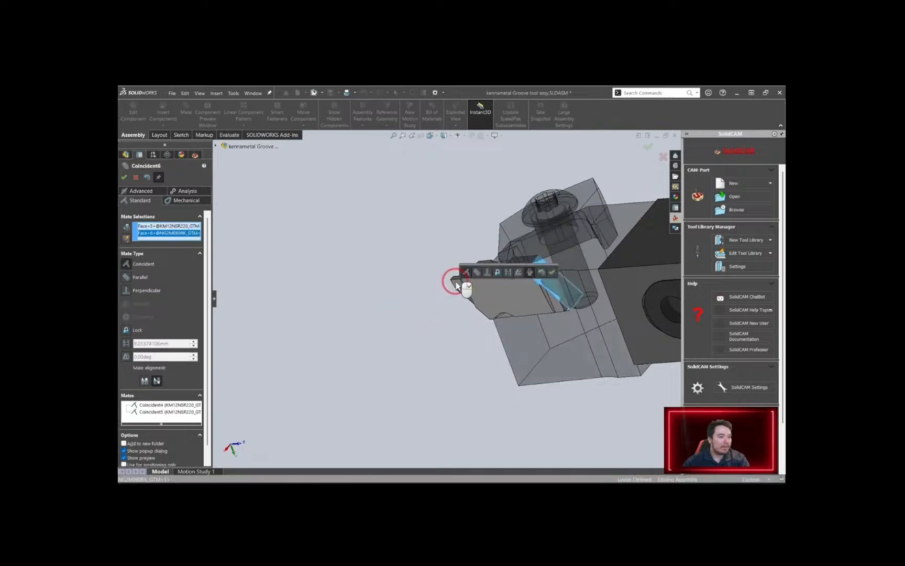
pyautogui.click(553, 273)
pyautogui.moveTo(499, 330); pyautogui.dragTo(589, 335, button='middle')
pyautogui.scroll(-4, 480, 279)
pyautogui.moveTo(481, 282); pyautogui.dragTo(521, 304, button='middle')
pyautogui.scroll(5, 523, 306)
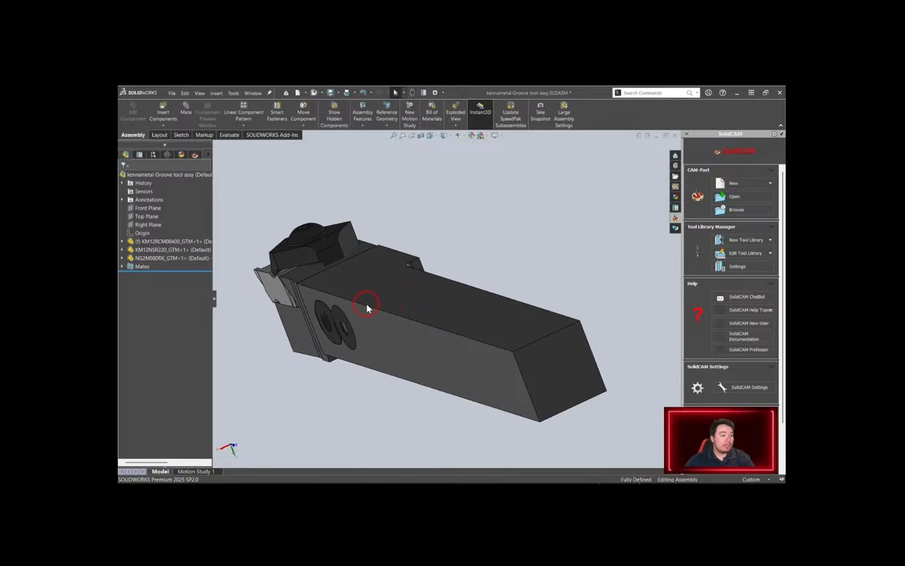
# Sketch a point on the shank's rear end face at its lower corner on the side opposite the screws
pyautogui.click(542, 363)
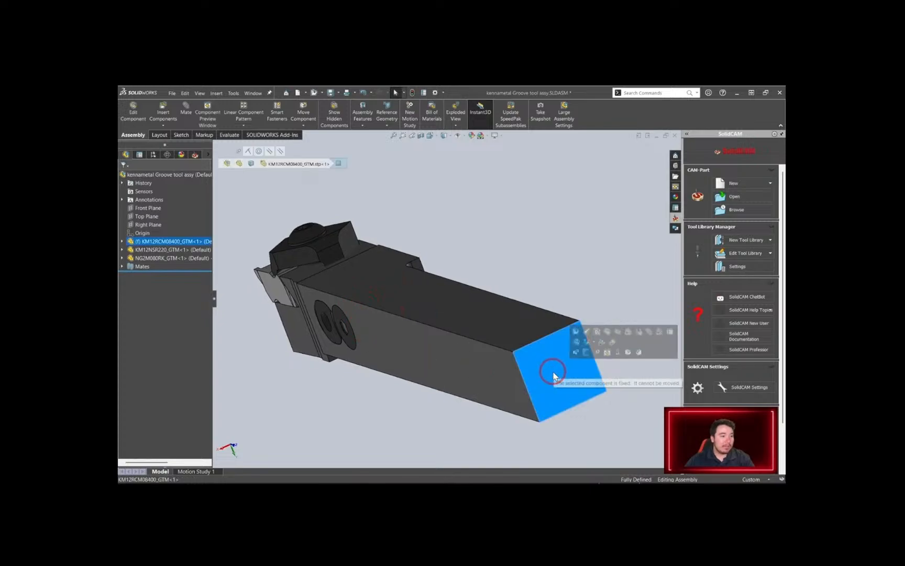
pyautogui.click(591, 356)
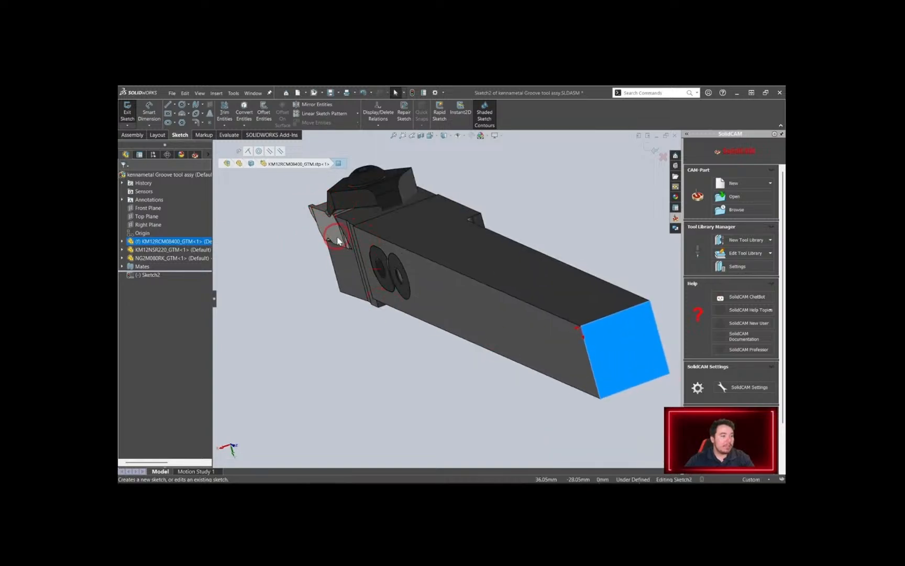
pyautogui.scroll(-5, 618, 388)
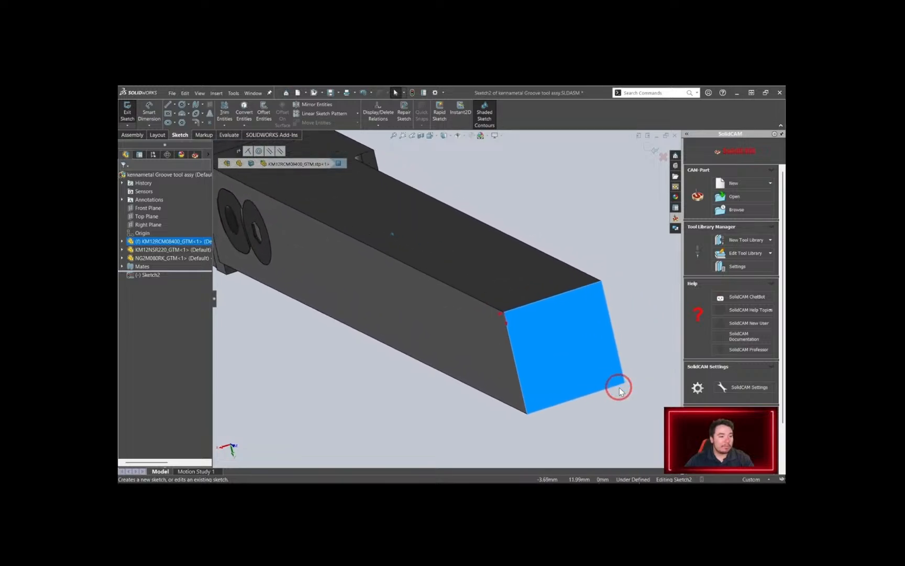
pyautogui.click(612, 370)
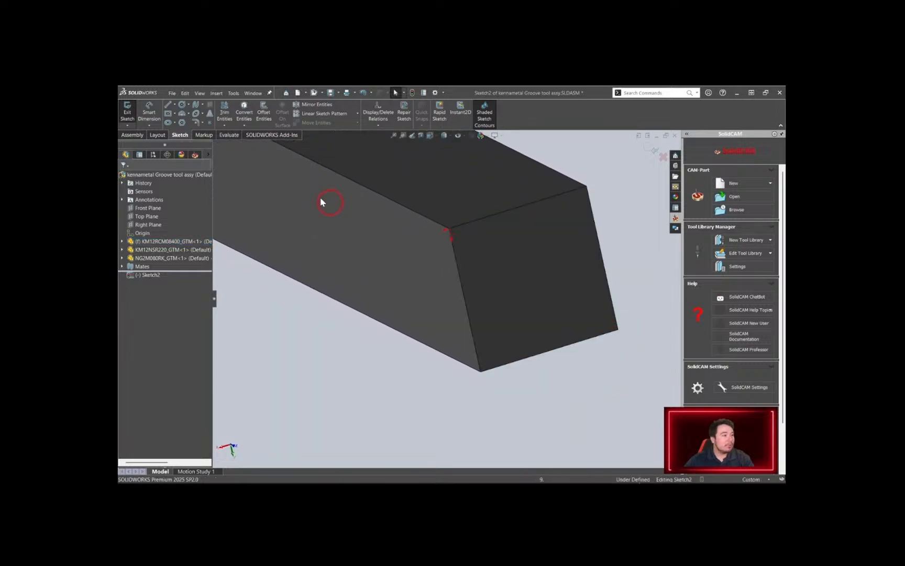
pyautogui.click(208, 122)
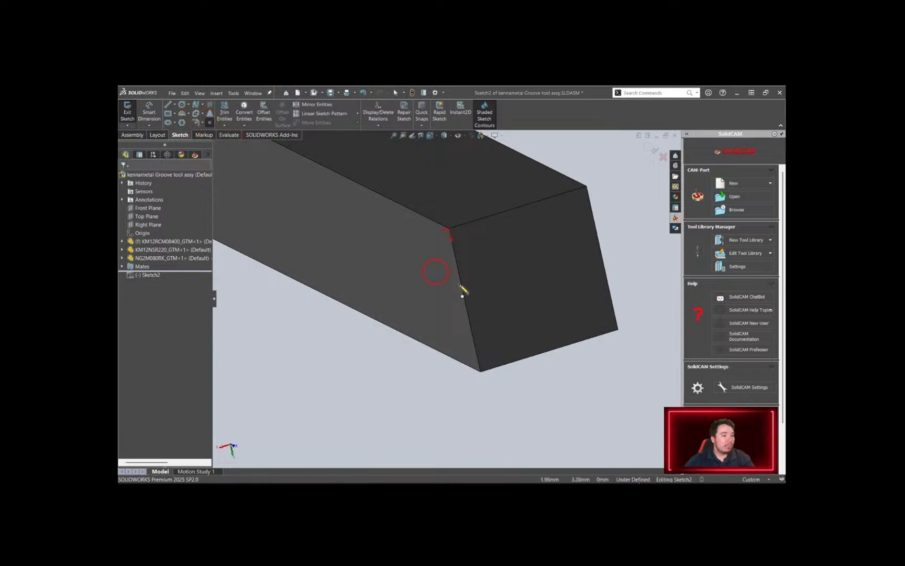
pyautogui.click(618, 331)
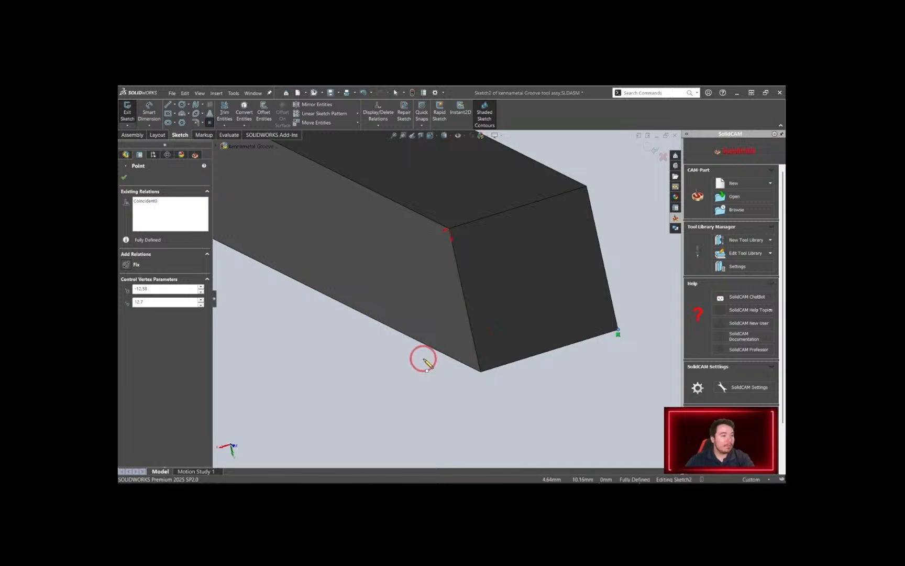
pyautogui.click(653, 149)
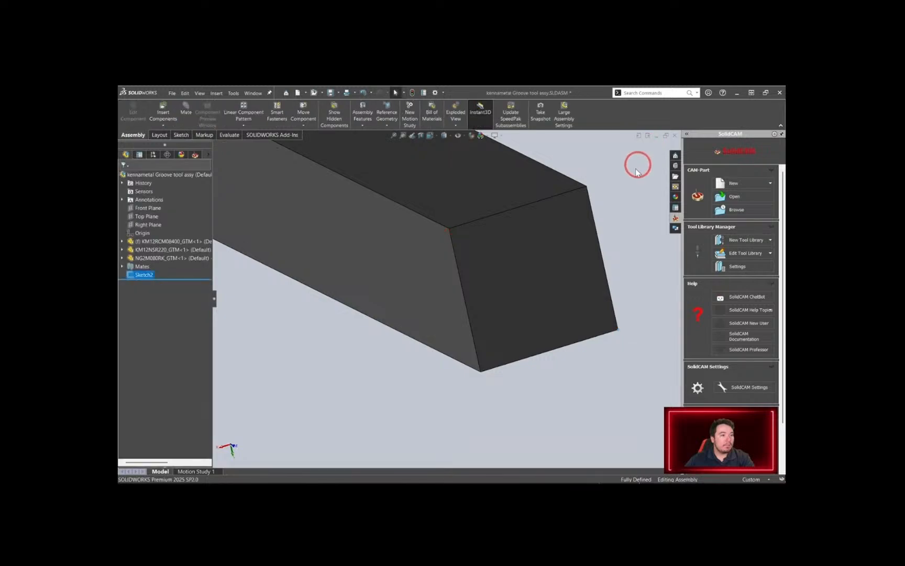
# Start a reference coordinate system with its origin at the lower corner of the shank's rear end, opposite the screw side
pyautogui.scroll(4, 547, 263)
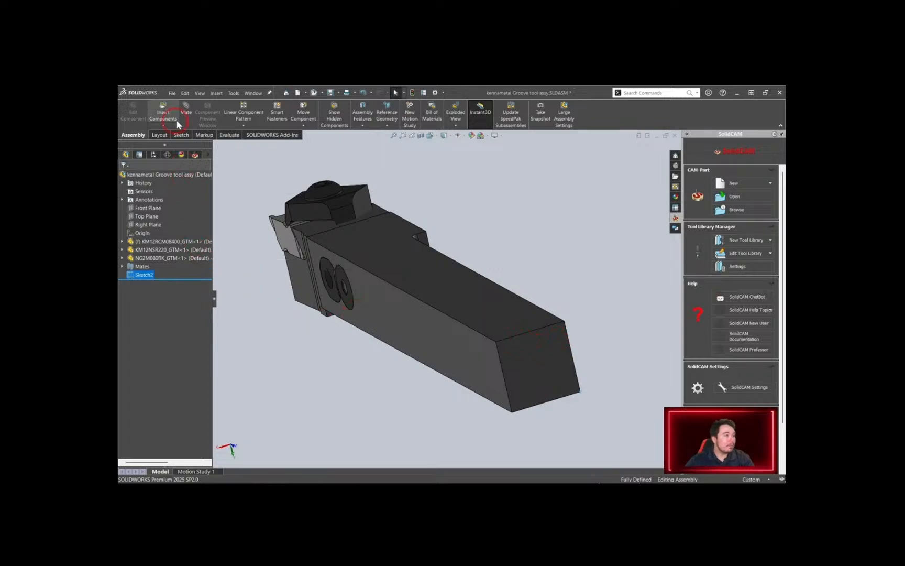
pyautogui.click(385, 124)
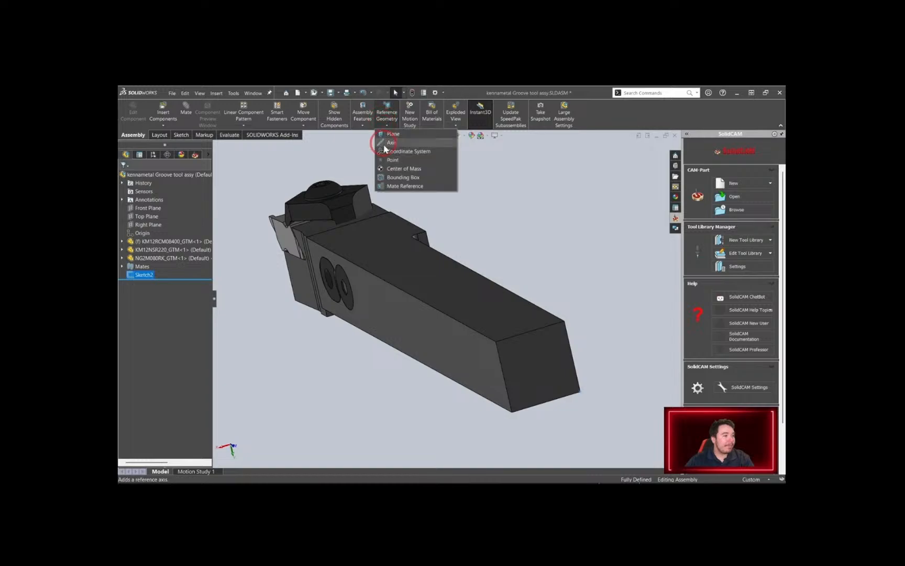
pyautogui.click(396, 152)
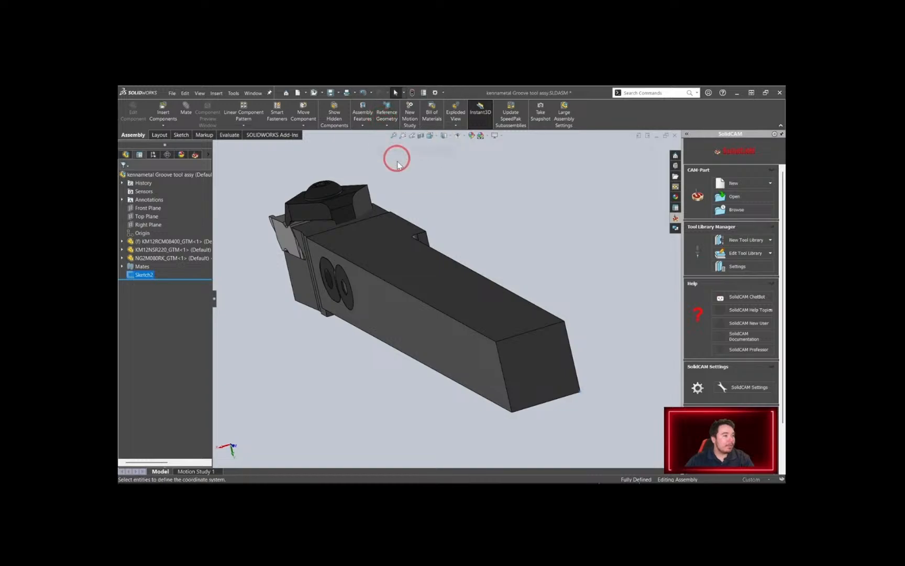
pyautogui.click(579, 394)
pyautogui.scroll(-3, 584, 398)
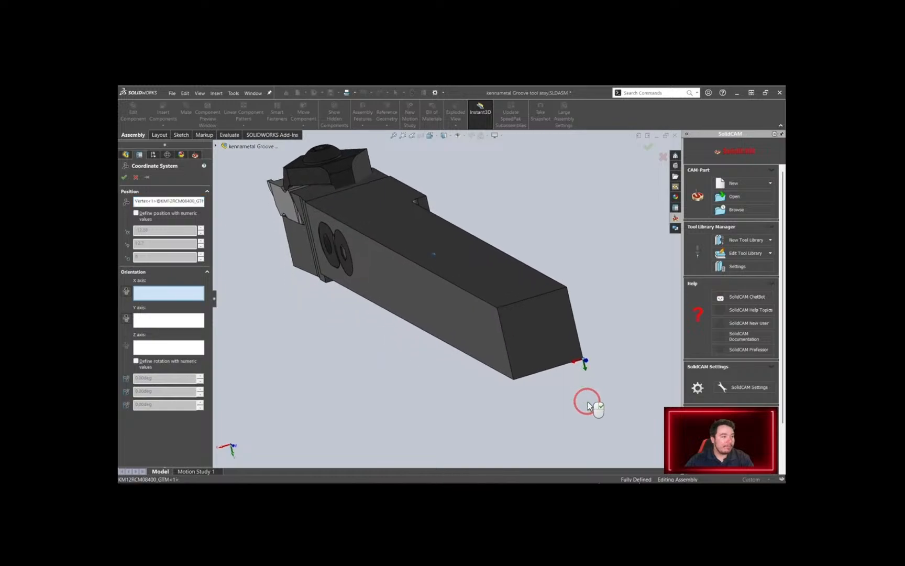
pyautogui.scroll(-2, 581, 401)
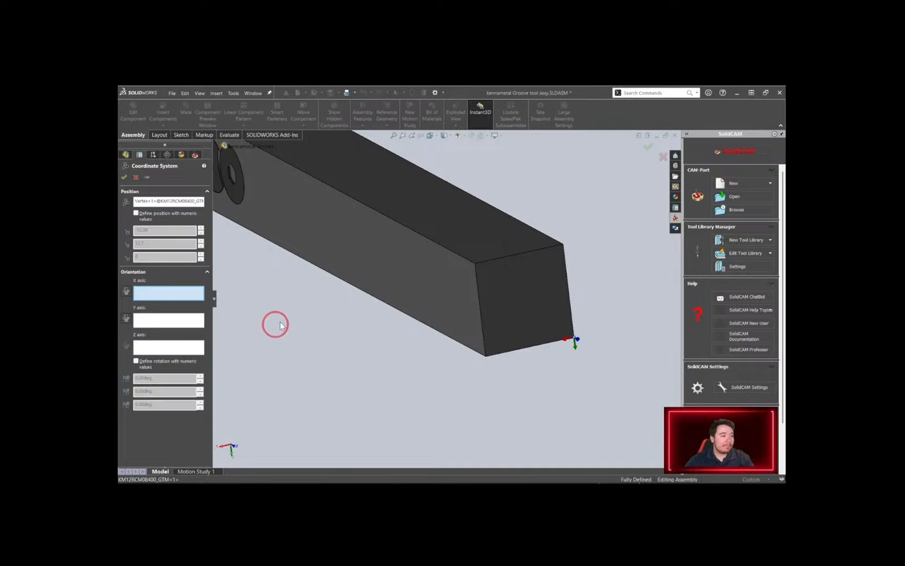
# Orient the coordinate system's Z axis using the shank's side face opposite the screws, leave the X and Y references empty, and create it
pyautogui.click(135, 348)
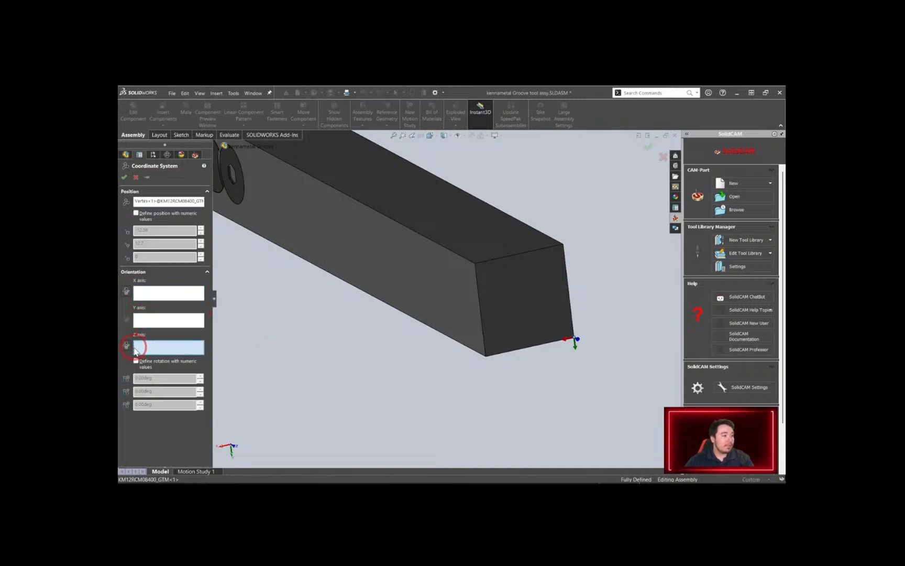
pyautogui.click(486, 307)
pyautogui.moveTo(582, 319); pyautogui.dragTo(545, 323, button='middle')
pyautogui.click(526, 301)
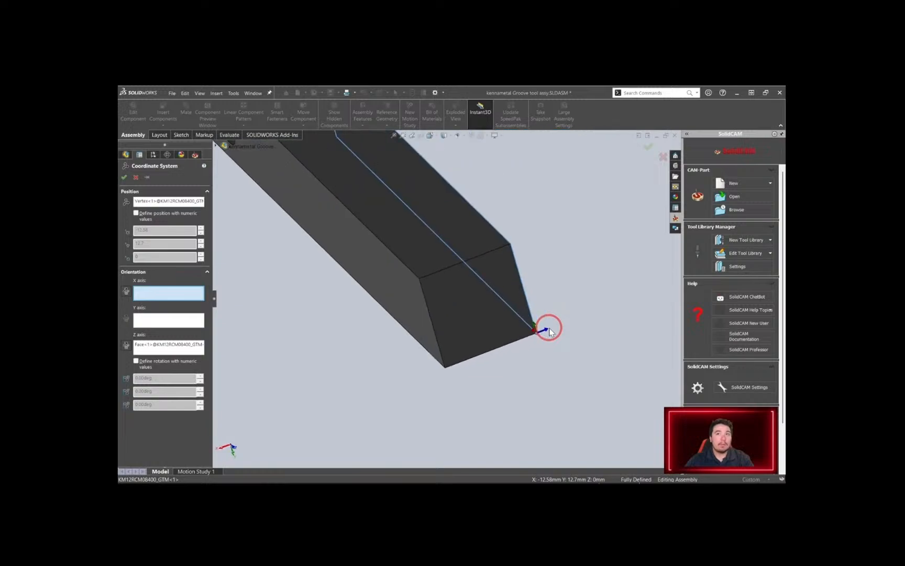
pyautogui.click(127, 293)
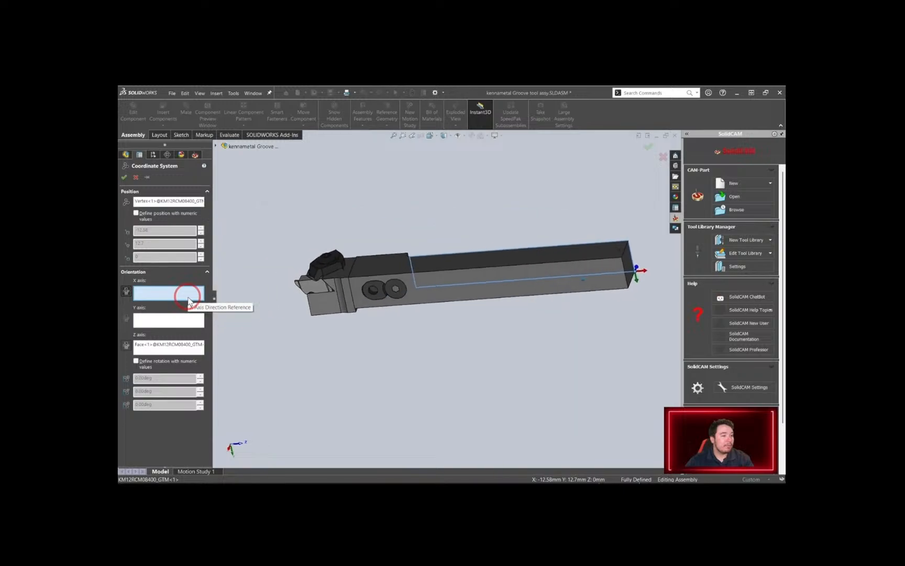
pyautogui.click(125, 178)
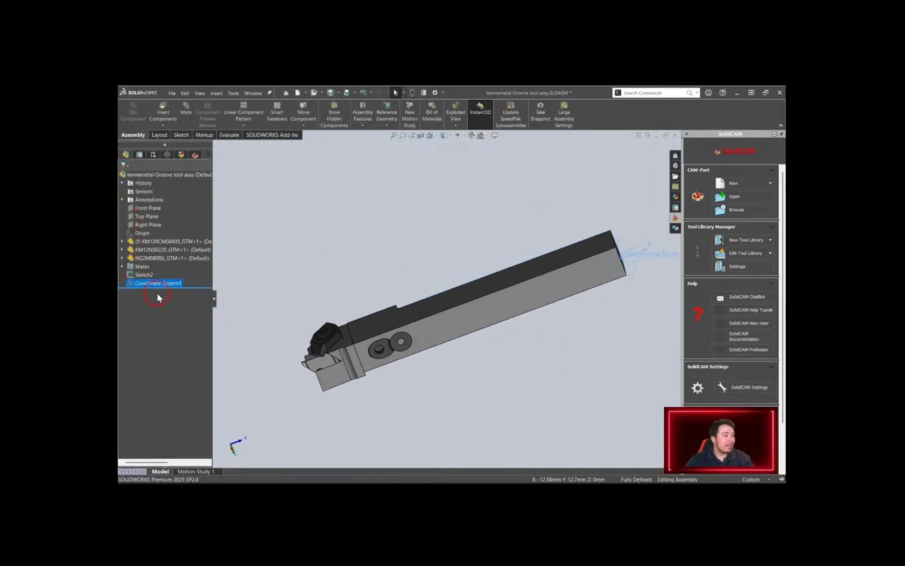
# Rename the new coordinate system as Shank Mount
pyautogui.rightClick(163, 285)
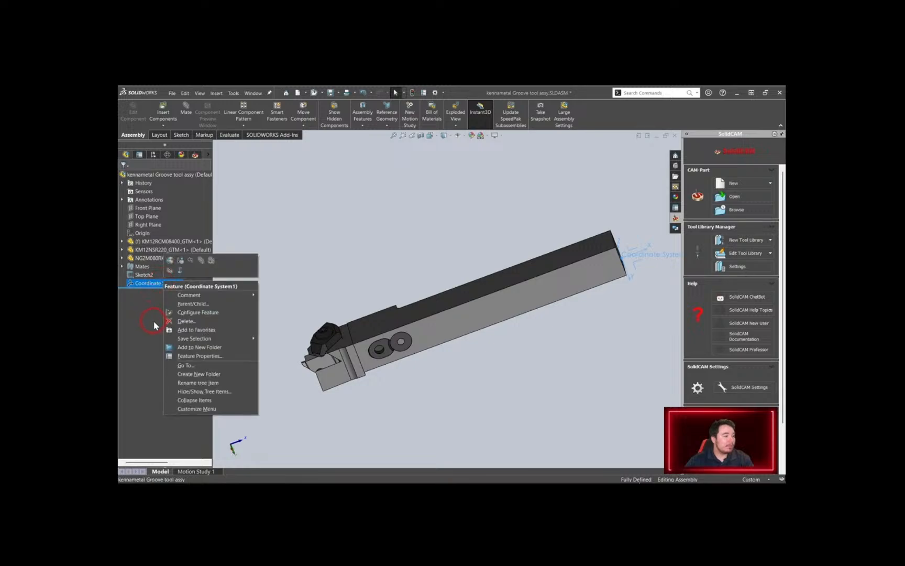
pyautogui.click(184, 383)
pyautogui.write('Sh')
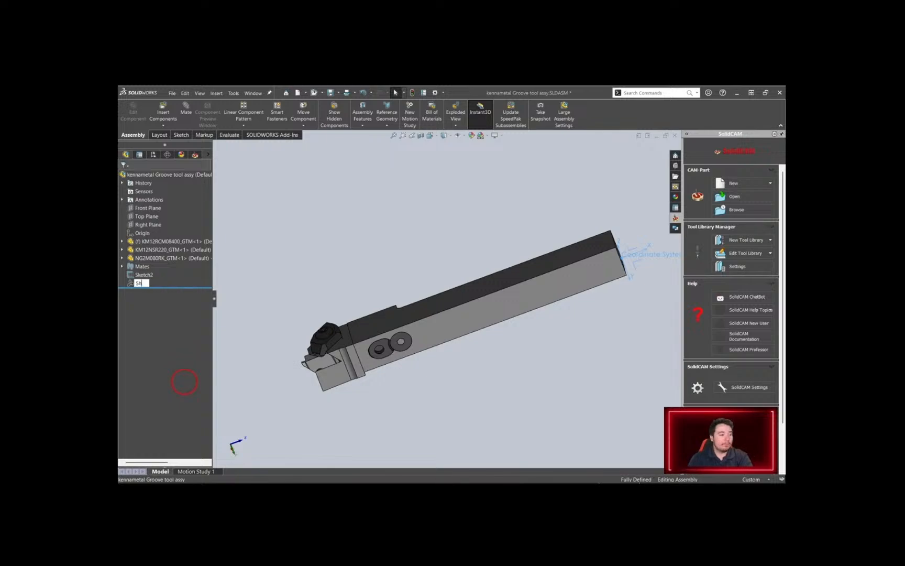
pyautogui.write('ank Mount')
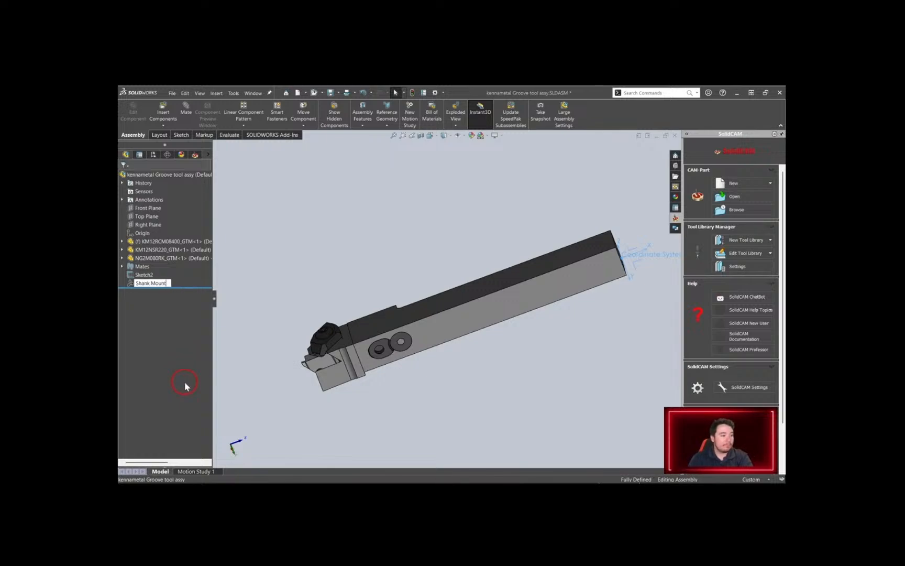
pyautogui.press('Return')
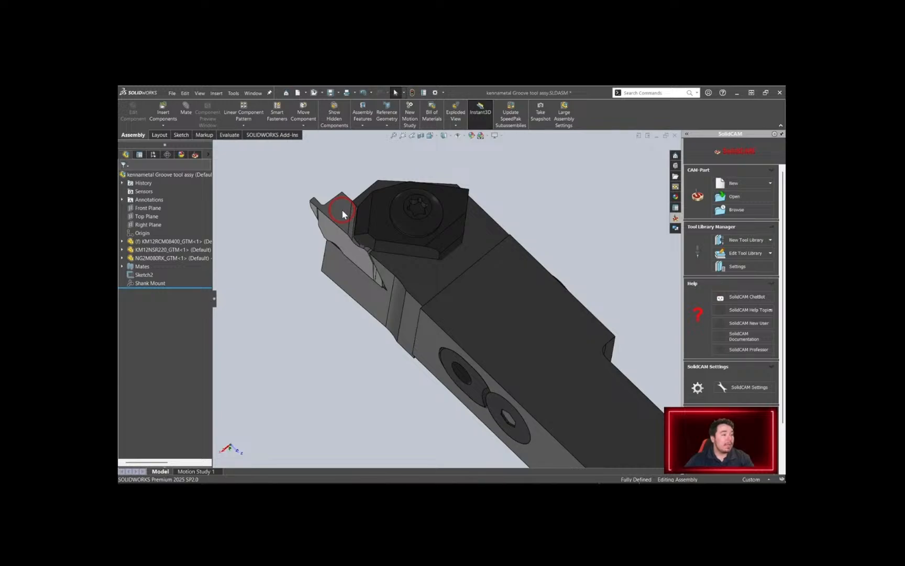
# Hide the KM12NSR220_GTM cutting unit to expose the whole insert
pyautogui.keyDown('ctrl'); pyautogui.moveTo(341, 209); pyautogui.dragTo(342, 214, button='middle'); pyautogui.keyUp('ctrl')
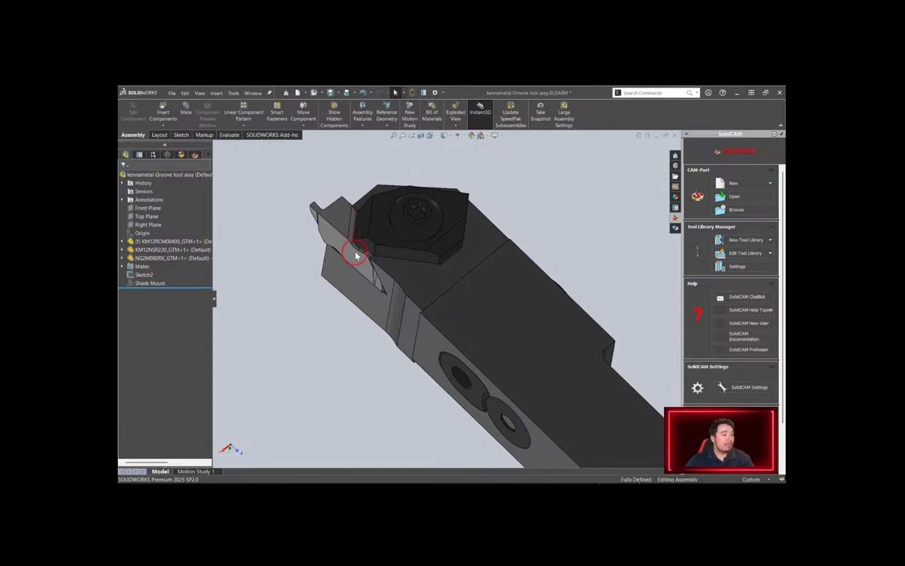
pyautogui.click(425, 283)
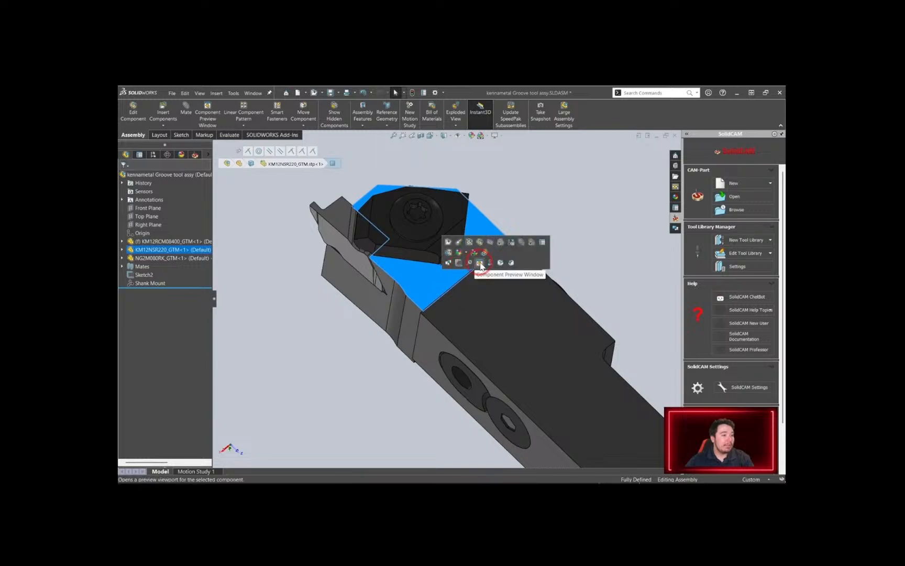
pyautogui.click(491, 242)
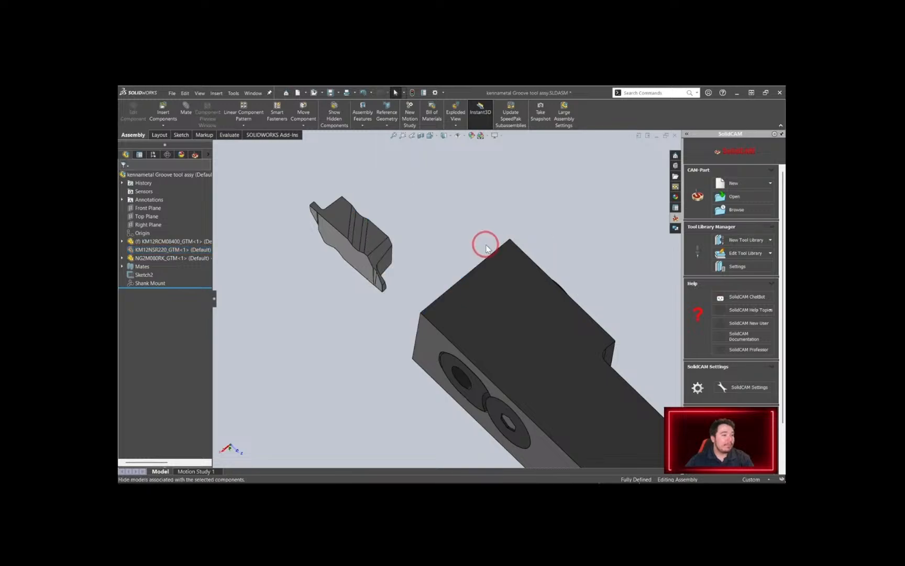
pyautogui.moveTo(380, 283); pyautogui.dragTo(381, 284, button='middle')
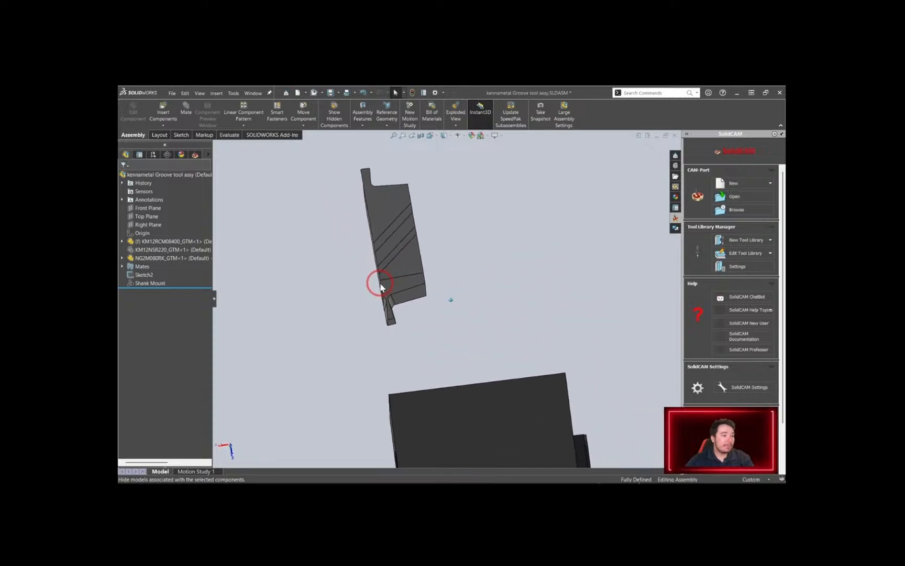
# Start an assembly sketch on the insert's flat top face beside its cutting tip
pyautogui.click(381, 207)
pyautogui.moveTo(380, 219)
pyautogui.mouseDown(button='middle')
pyautogui.moveTo(378, 212)
pyautogui.moveTo(370, 236)
pyautogui.moveTo(332, 225)
pyautogui.moveTo(279, 234)
pyautogui.moveTo(324, 245)
pyautogui.moveTo(404, 202)
pyautogui.moveTo(410, 208)
pyautogui.mouseUp(button='middle')
pyautogui.click(410, 208)
pyautogui.click(446, 189)
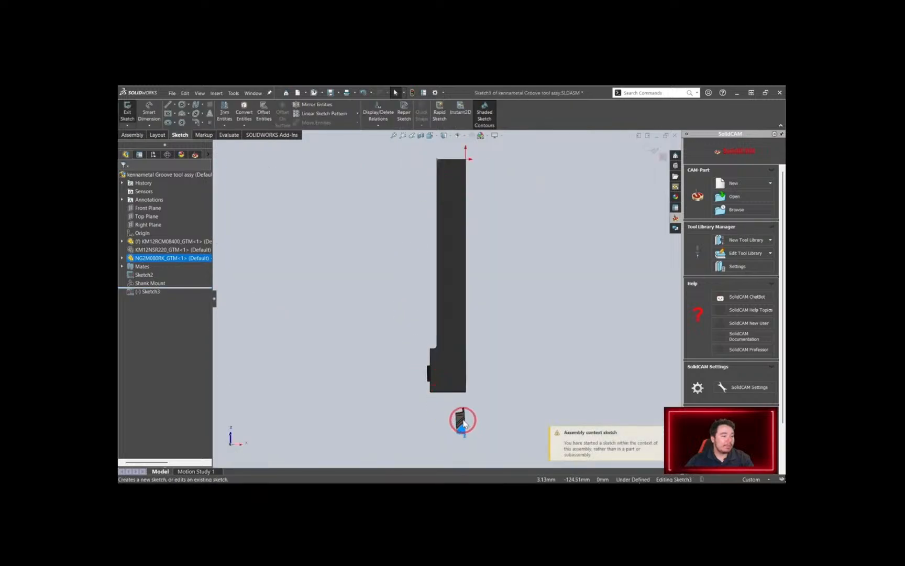
pyautogui.scroll(-5, 452, 416)
pyautogui.scroll(-4, 431, 317)
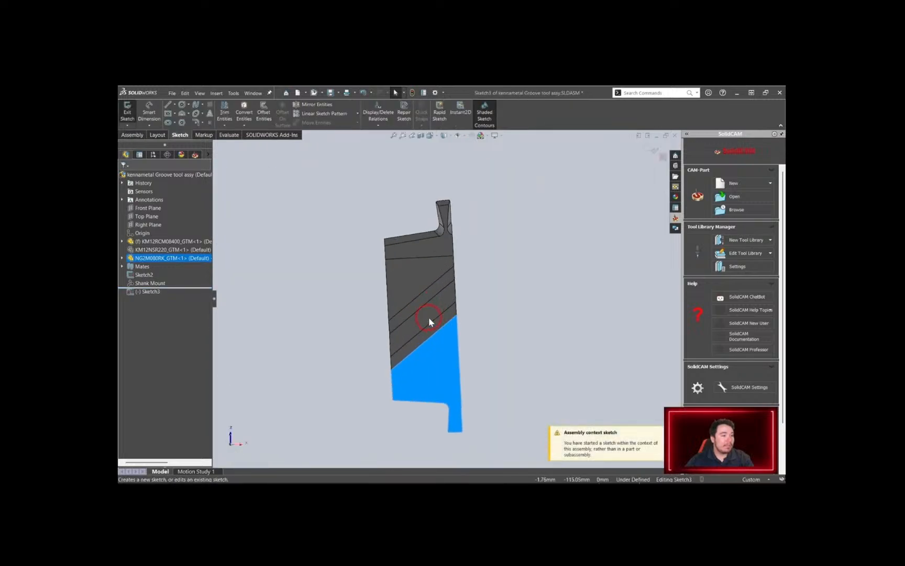
pyautogui.scroll(-2, 429, 317)
pyautogui.scroll(2, 427, 366)
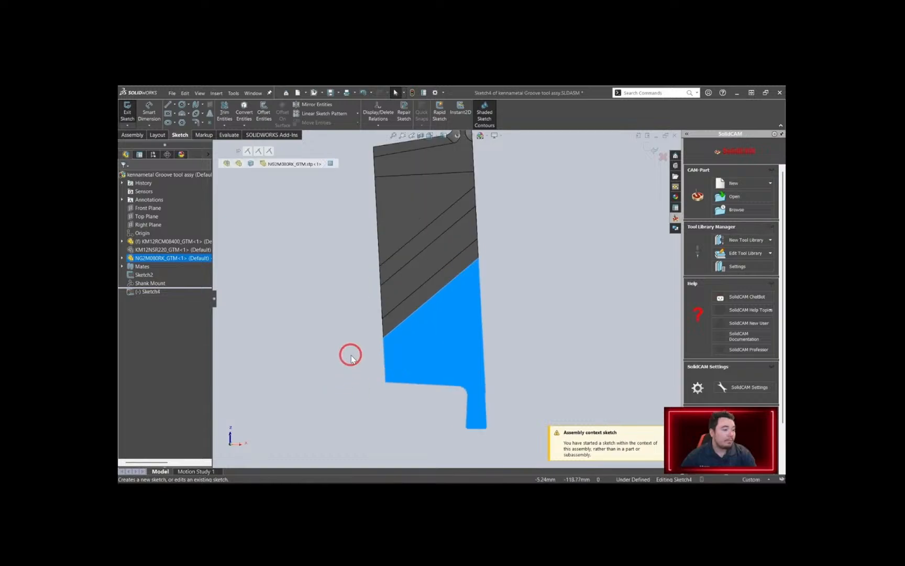
# Sketch a slanted line about 3.9 mm long across the insert's top, from one long side edge to the other
pyautogui.moveTo(351, 358); pyautogui.dragTo(308, 360, button='right')
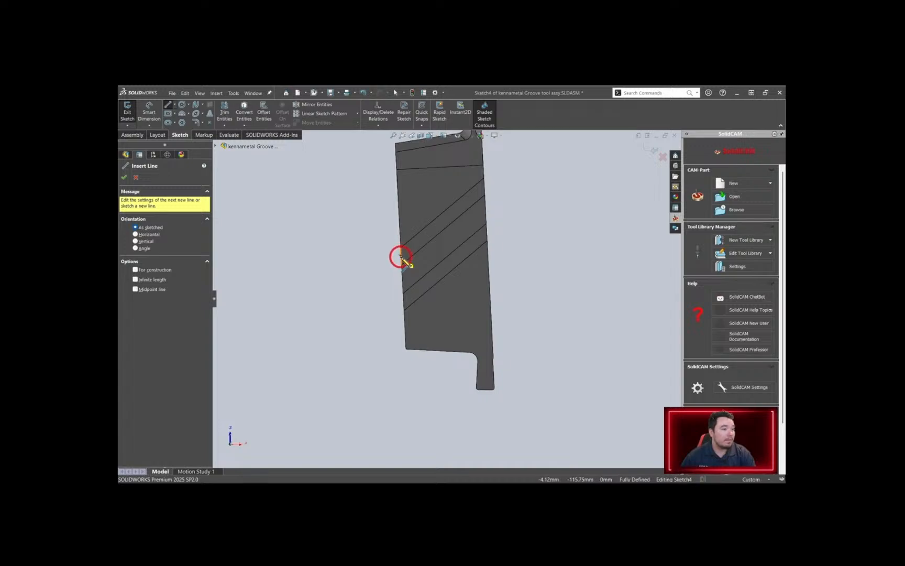
pyautogui.click(401, 257)
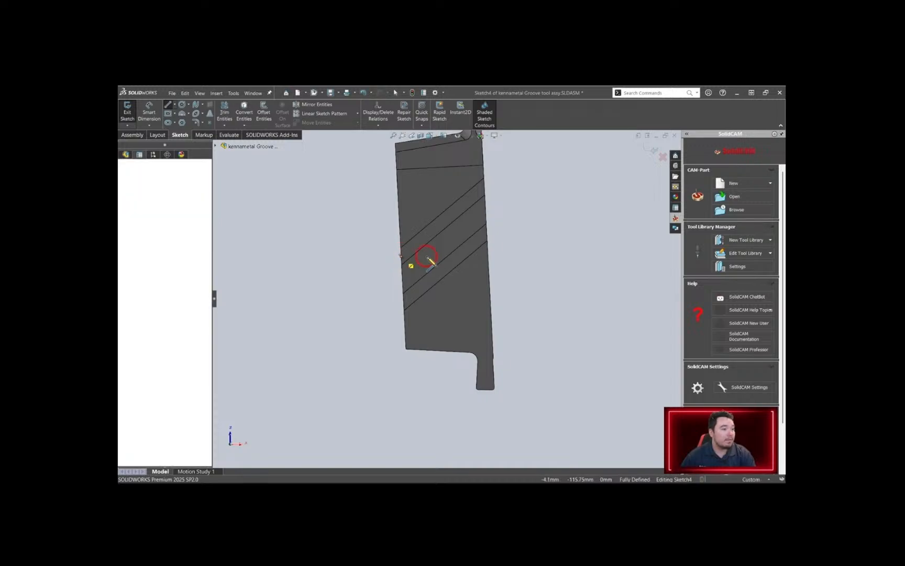
pyautogui.click(491, 269)
pyautogui.press('Escape')
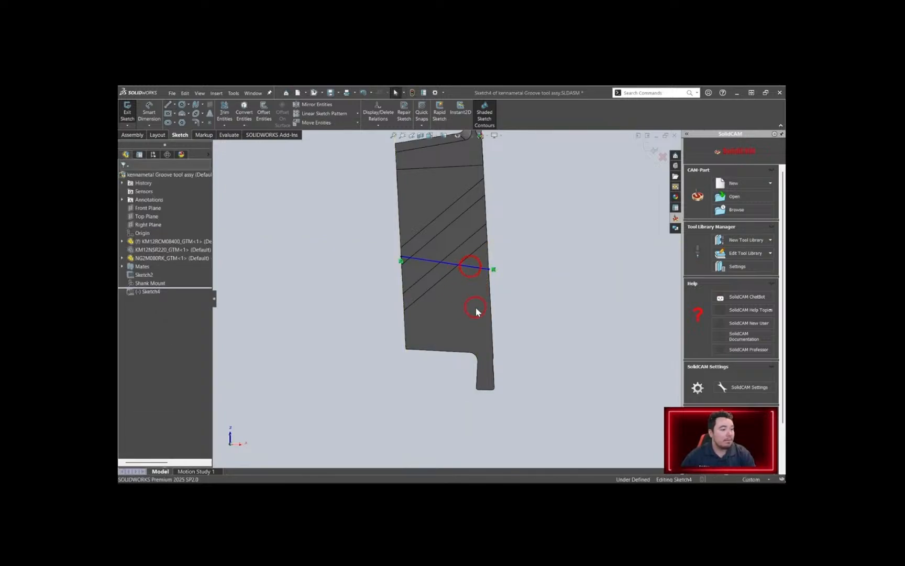
# Make the cross line parallel to the short front edge of the insert's cutting tip
pyautogui.click(471, 267)
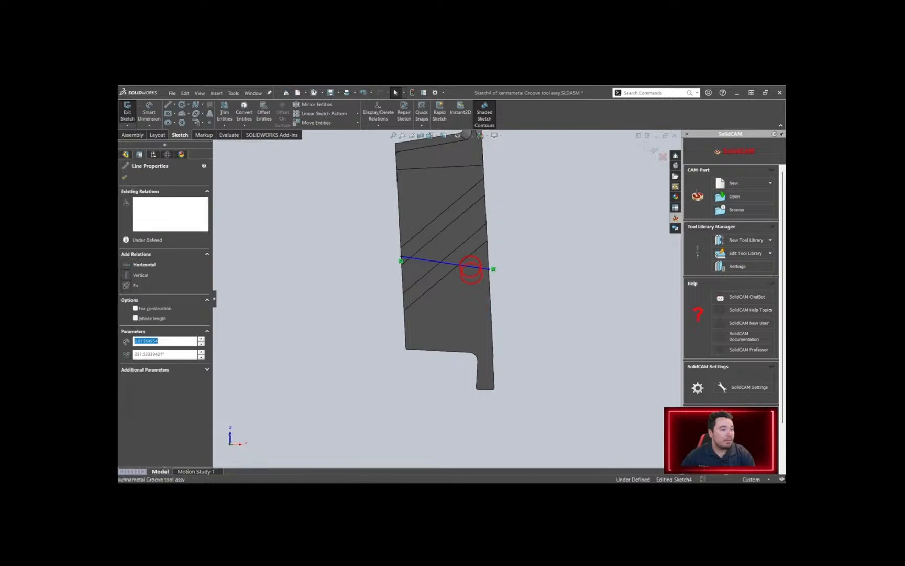
pyautogui.keyDown('ctrl'); pyautogui.click(485, 389); pyautogui.keyUp('ctrl')
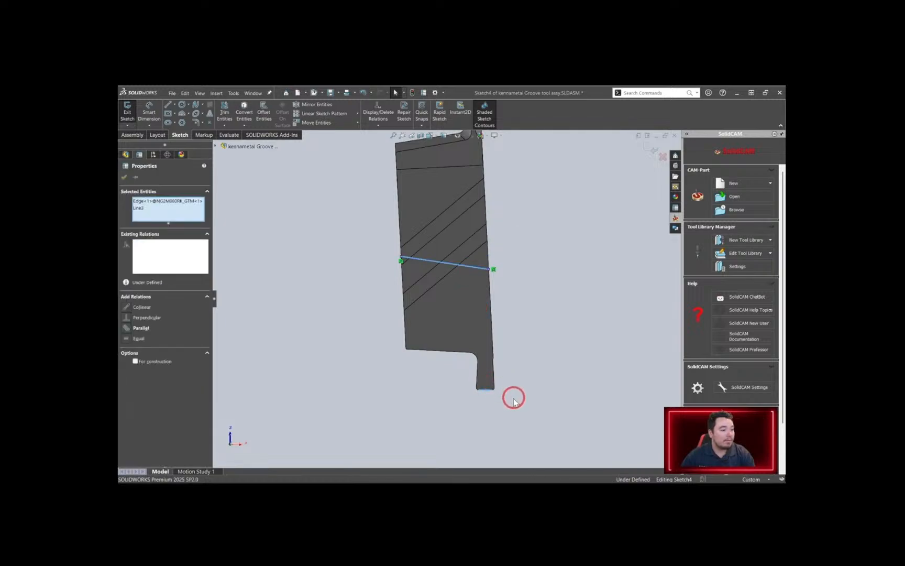
pyautogui.click(128, 329)
# Sketch a line about 2.7 mm long from the cross line's midpoint toward the insert's cutting tip
pyautogui.moveTo(298, 297); pyautogui.dragTo(230, 302, button='right')
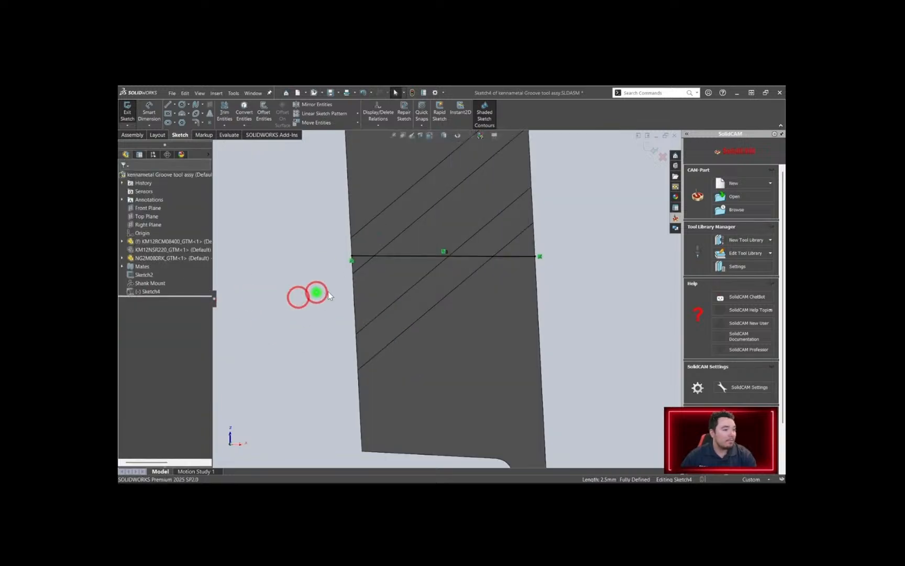
pyautogui.click(444, 256)
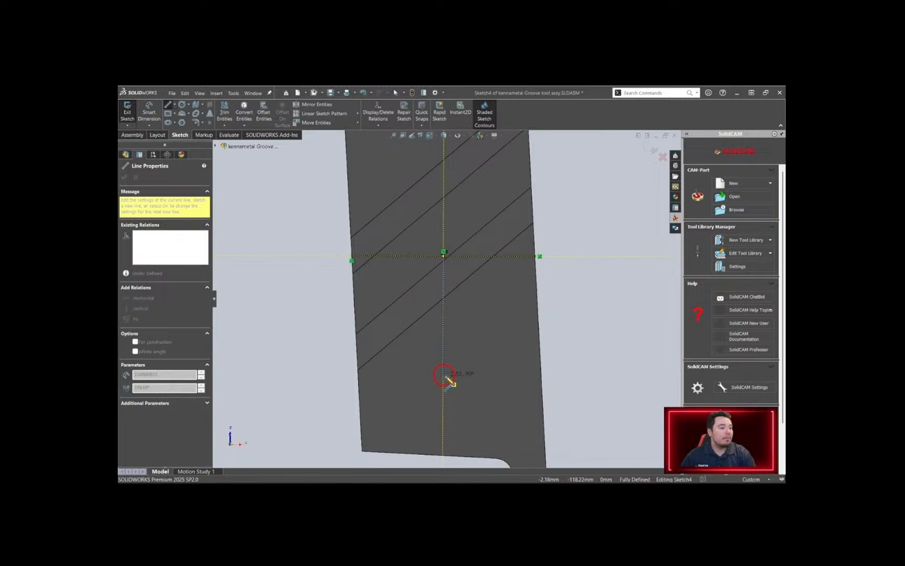
pyautogui.click(454, 386)
pyautogui.press('Escape')
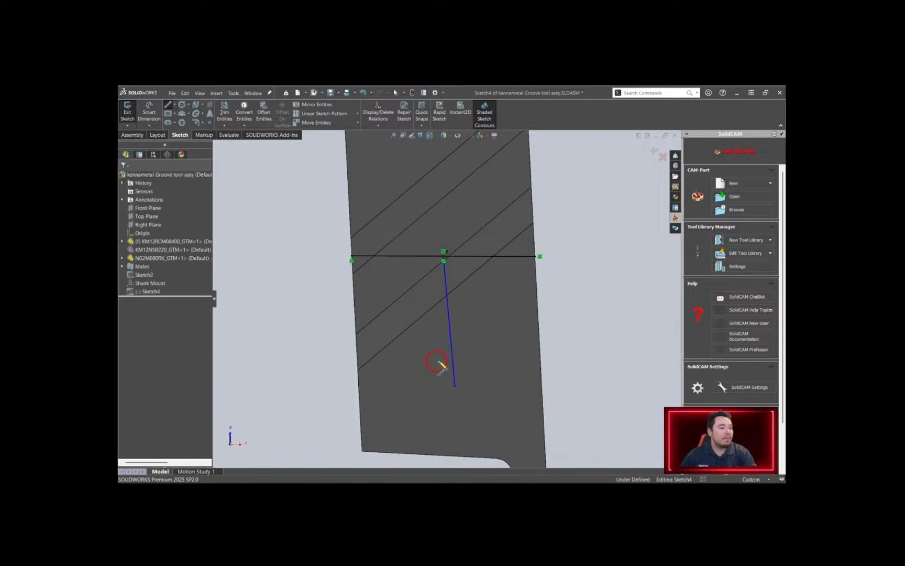
# Make the lengthwise line perpendicular to the cross line and exit the sketch
pyautogui.click(450, 333)
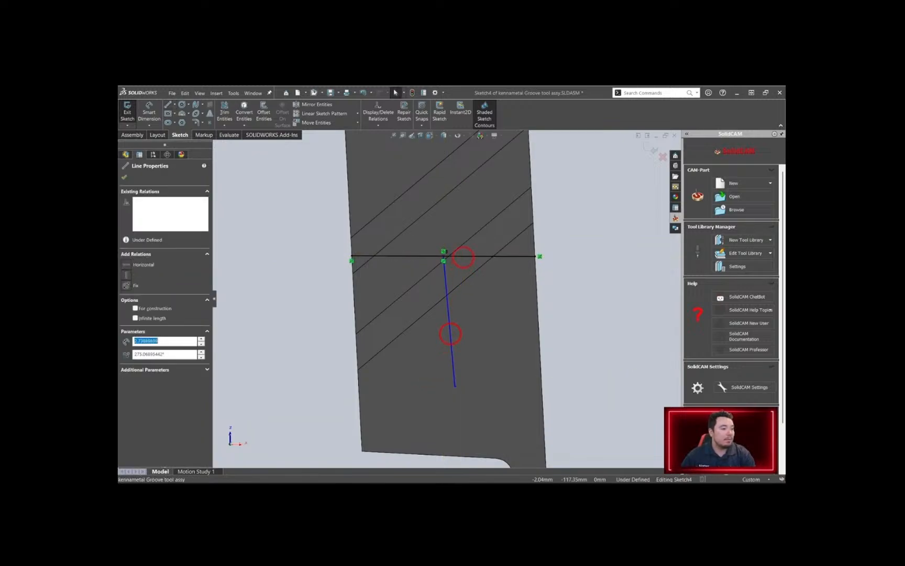
pyautogui.keyDown('ctrl'); pyautogui.click(465, 257); pyautogui.keyUp('ctrl')
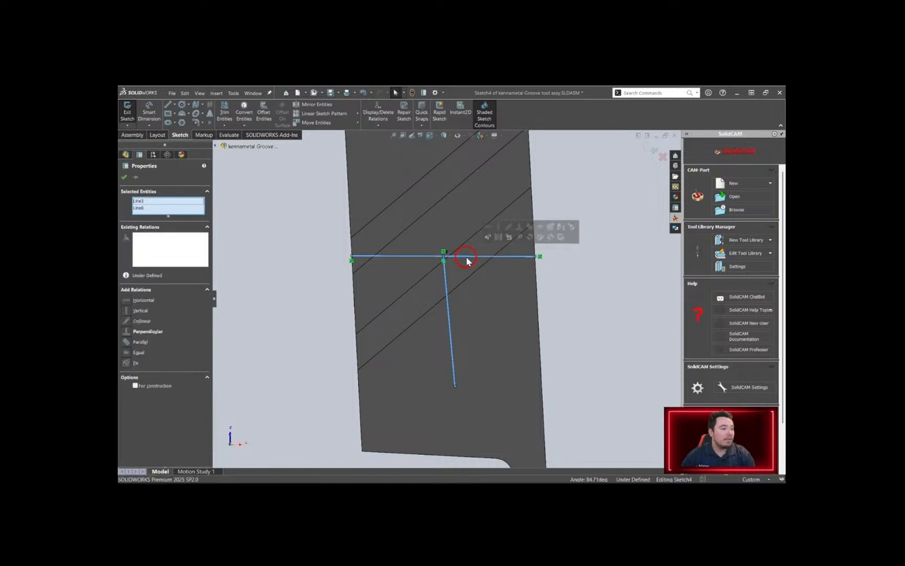
pyautogui.click(519, 229)
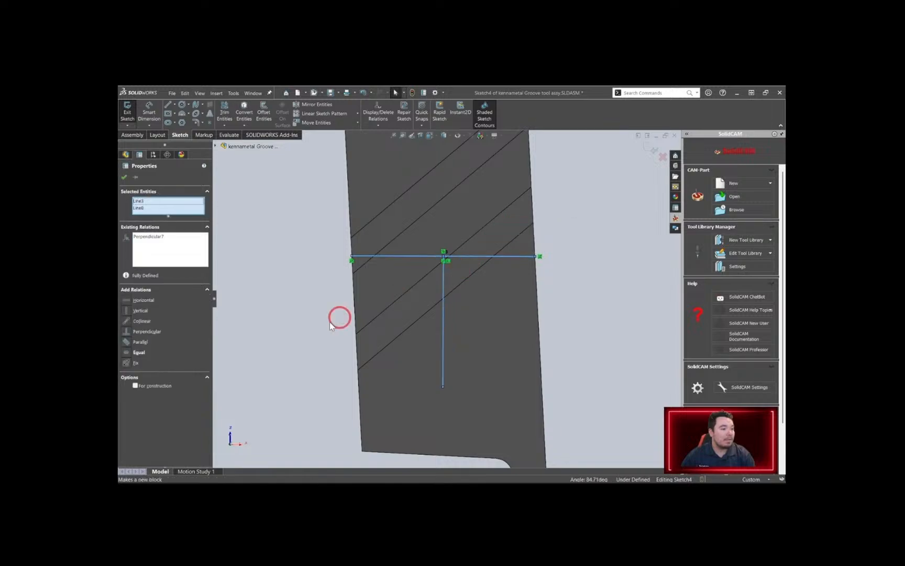
pyautogui.click(276, 368)
pyautogui.scroll(3, 466, 413)
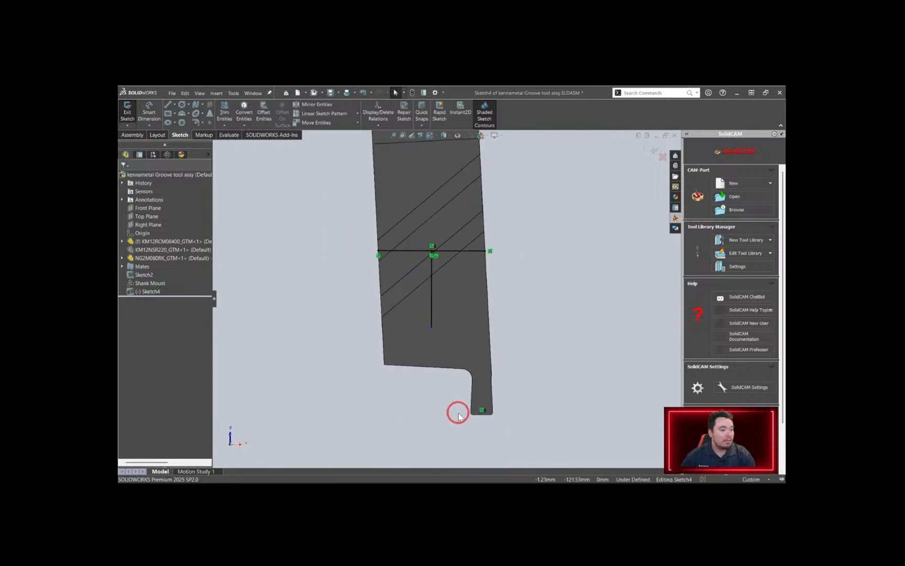
pyautogui.scroll(-2, 457, 412)
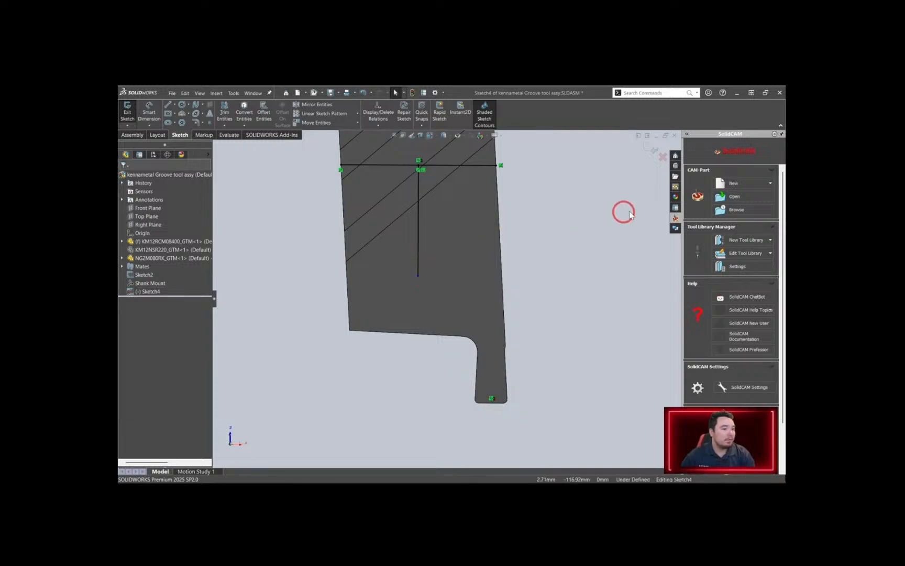
pyautogui.click(647, 147)
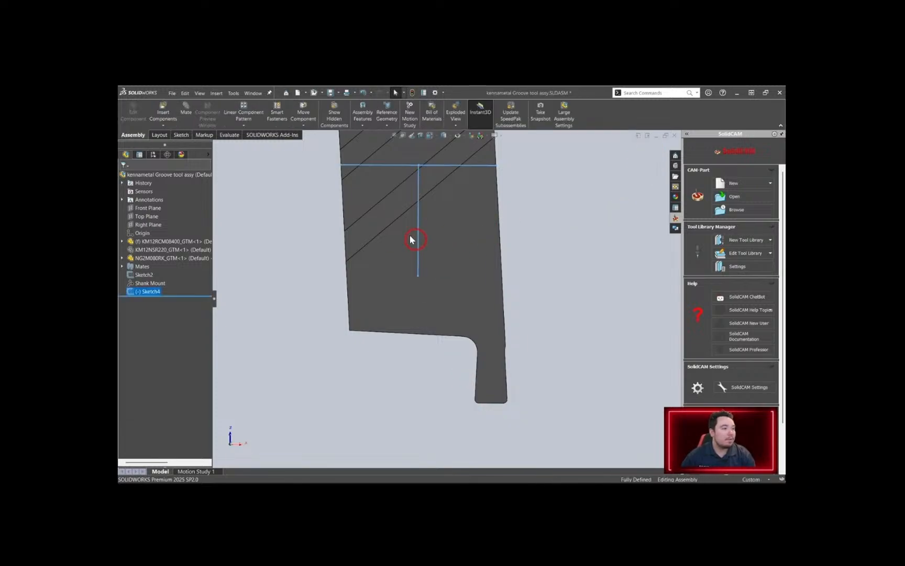
# Start a reference coordinate system at the sketch lines' junction, with its Z axis set by the insert's flat top face
pyautogui.click(387, 125)
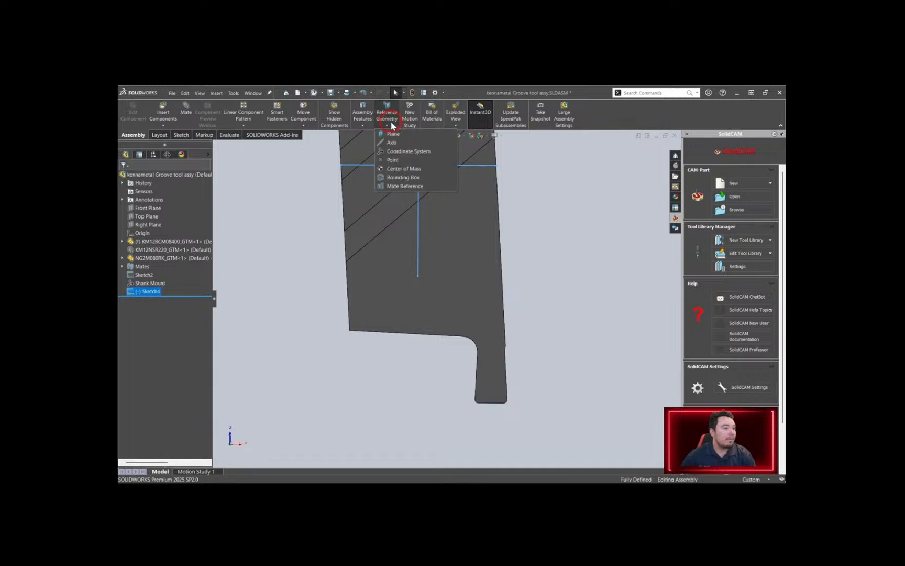
pyautogui.click(400, 152)
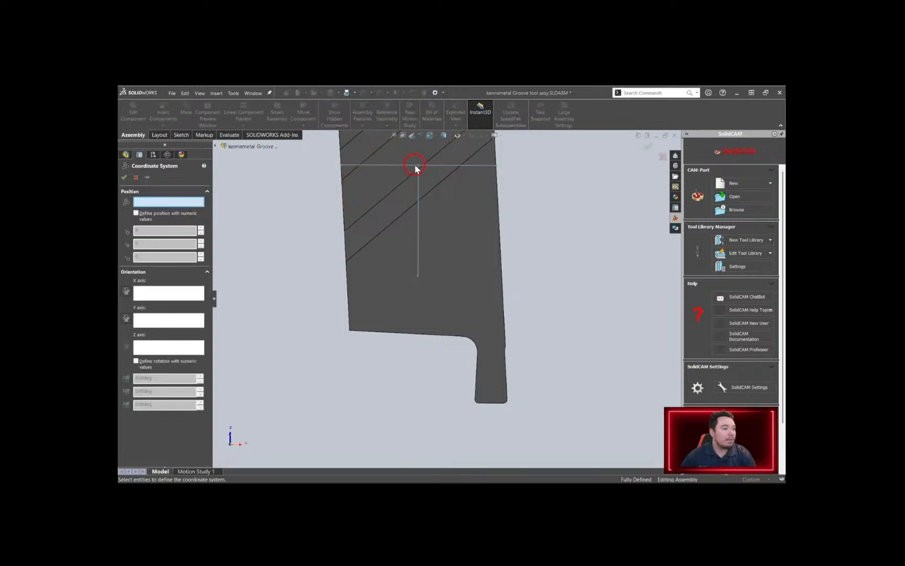
pyautogui.click(418, 165)
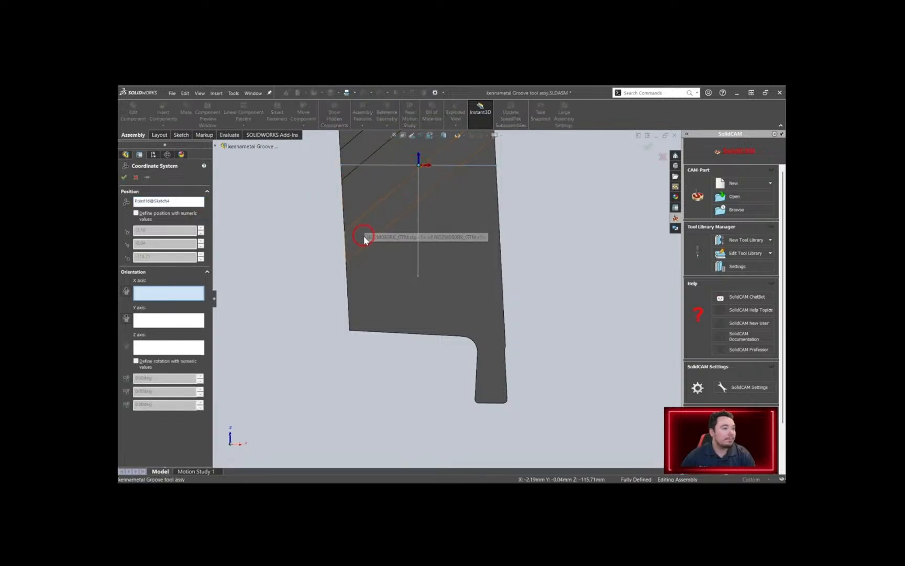
pyautogui.moveTo(353, 218); pyautogui.dragTo(414, 353, button='middle')
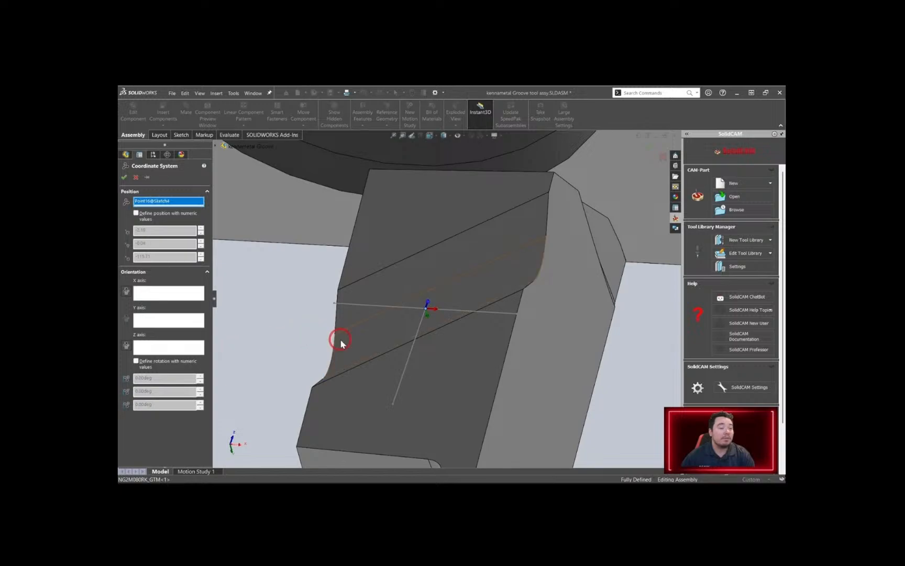
pyautogui.click(159, 348)
pyautogui.click(456, 390)
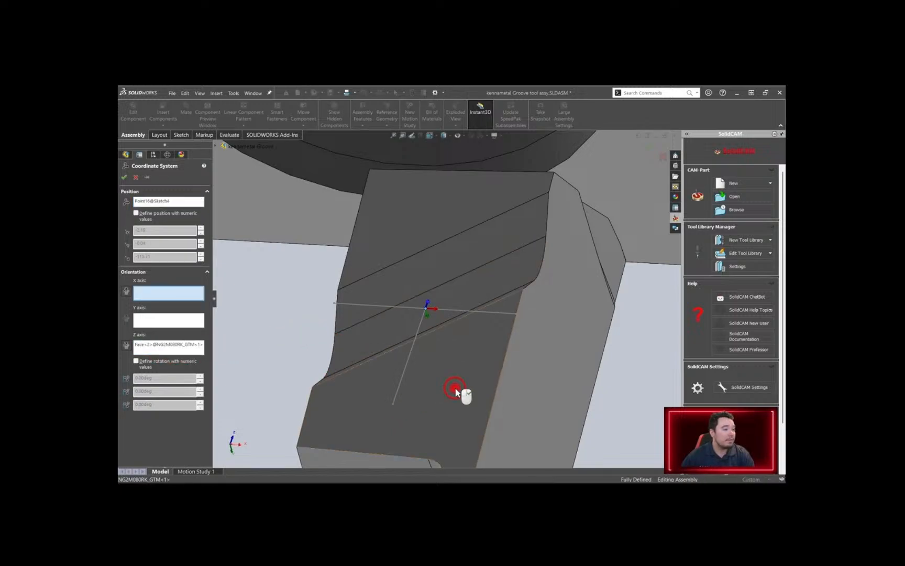
# Orient the coordinate system's X axis along the lengthwise sketch line, leave the Y reference empty, and create it
pyautogui.click(140, 326)
pyautogui.click(412, 340)
pyautogui.click(419, 326)
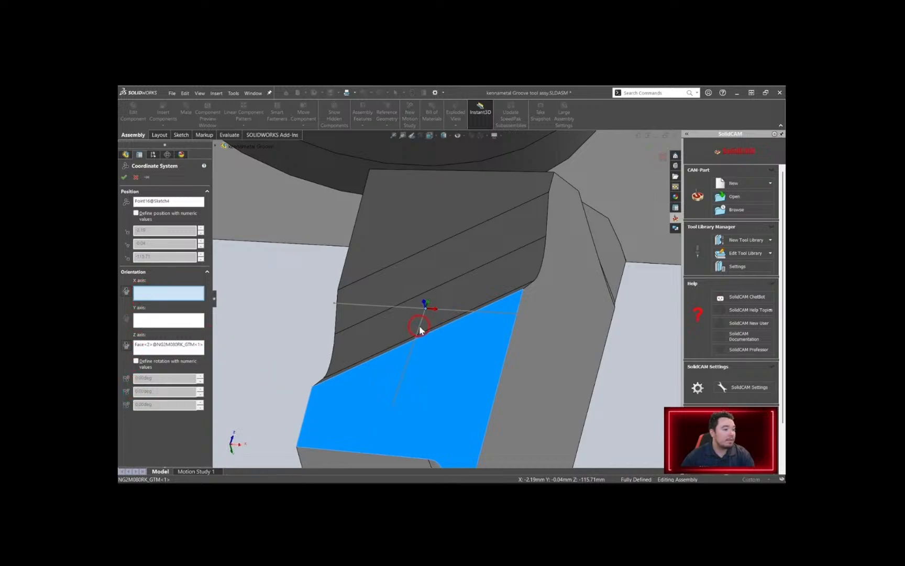
pyautogui.click(341, 388)
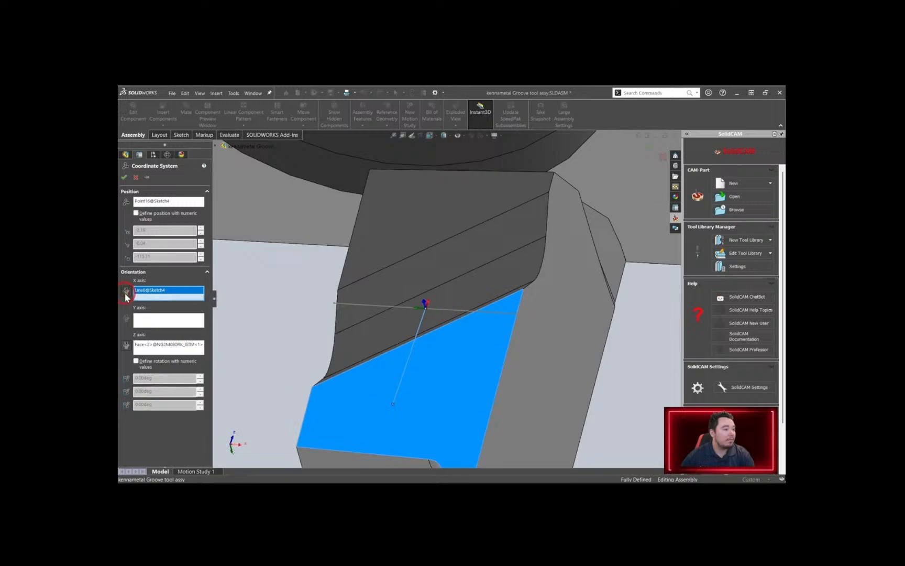
pyautogui.scroll(2, 491, 425)
pyautogui.scroll(-2, 490, 427)
pyautogui.scroll(4, 471, 419)
pyautogui.scroll(-2, 454, 419)
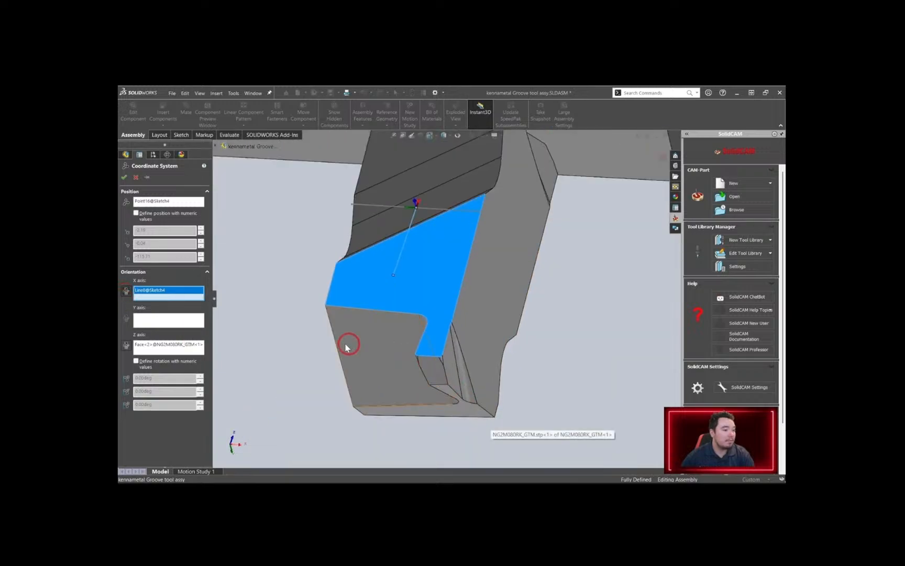
pyautogui.click(125, 178)
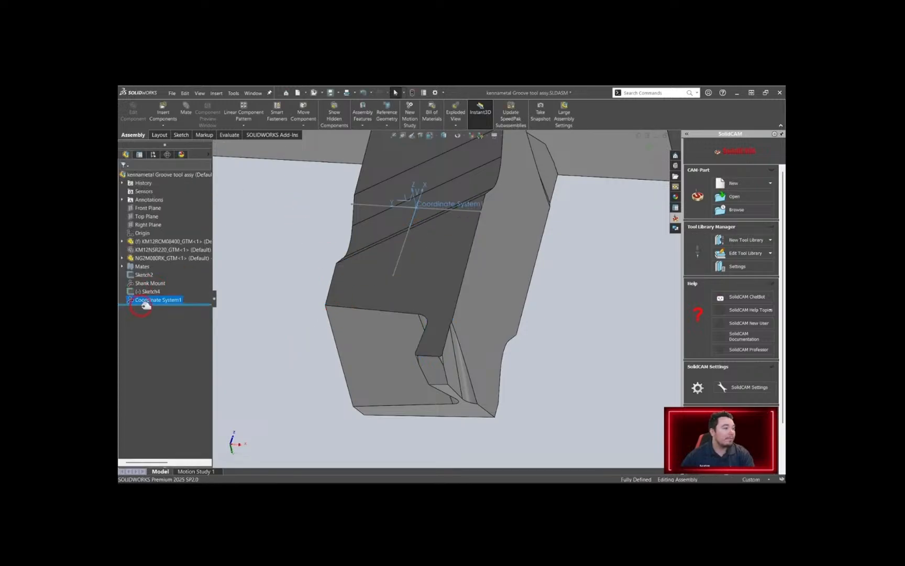
# Rename the new coordinate system as Insert Mount
pyautogui.click(145, 300)
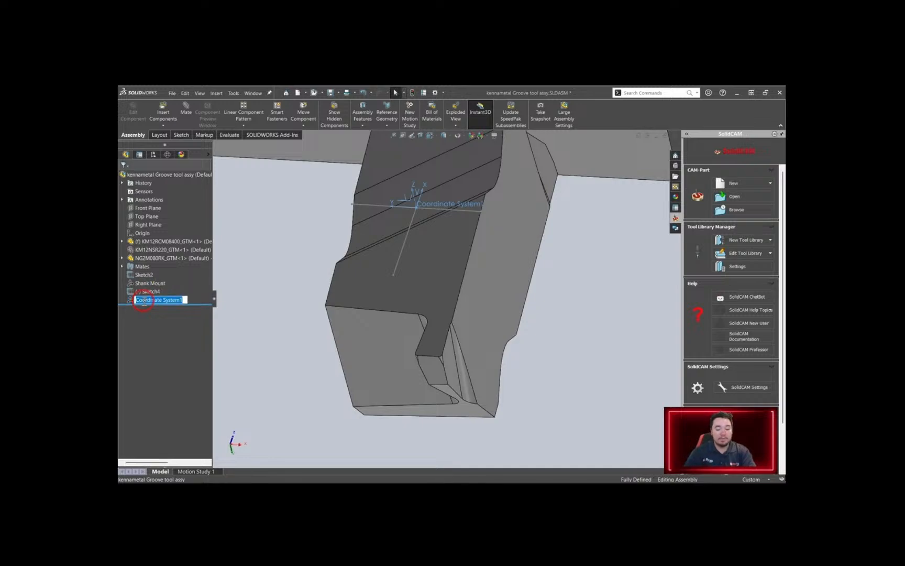
pyautogui.press('BackSpace')
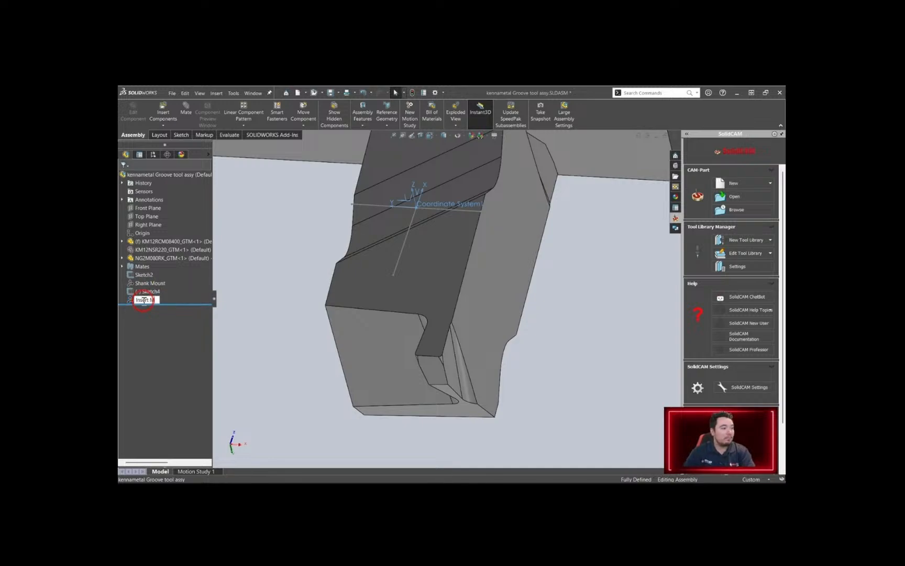
pyautogui.press('Return')
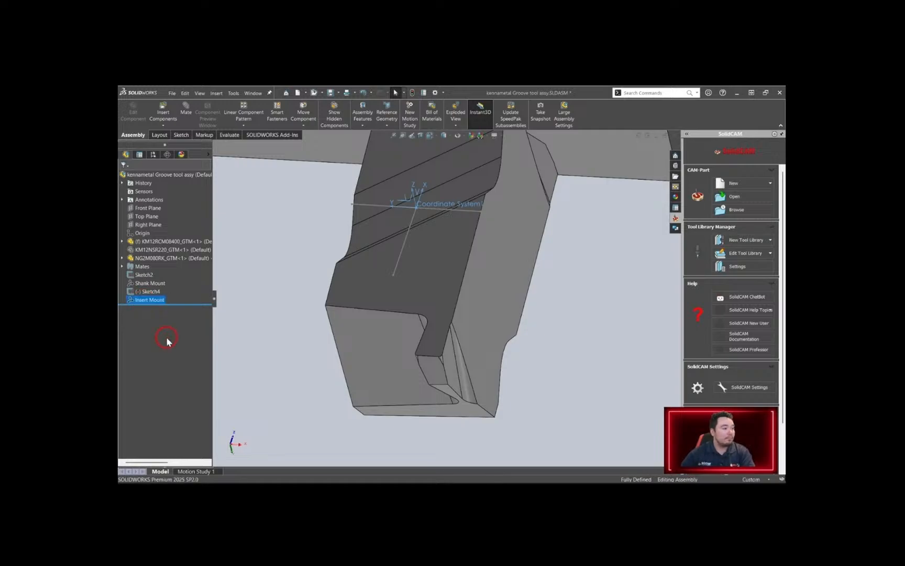
# Show the hidden KM12NSR220_GTM cutting unit again around the insert
pyautogui.scroll(6, 462, 254)
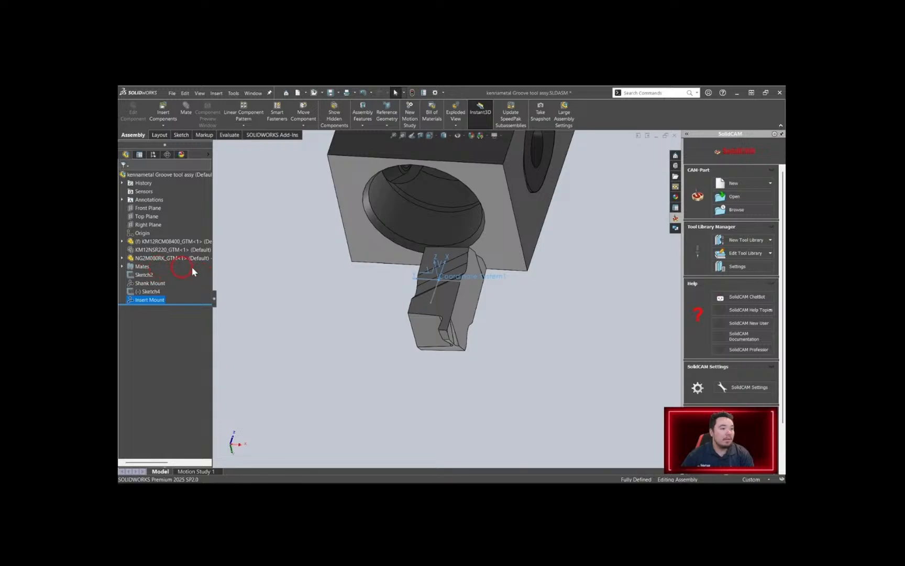
pyautogui.scroll(3, 368, 257)
pyautogui.scroll(-2, 368, 257)
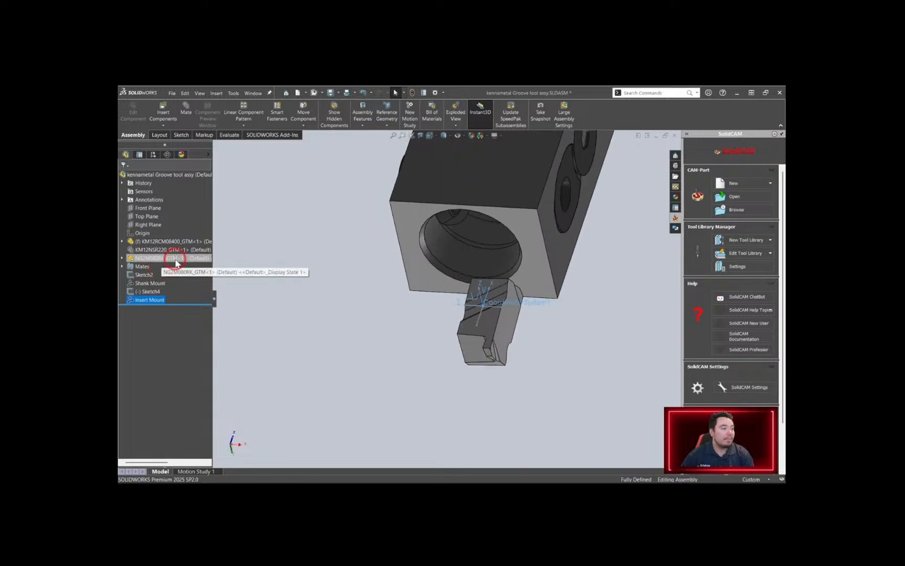
pyautogui.click(140, 249)
pyautogui.rightClick(146, 250)
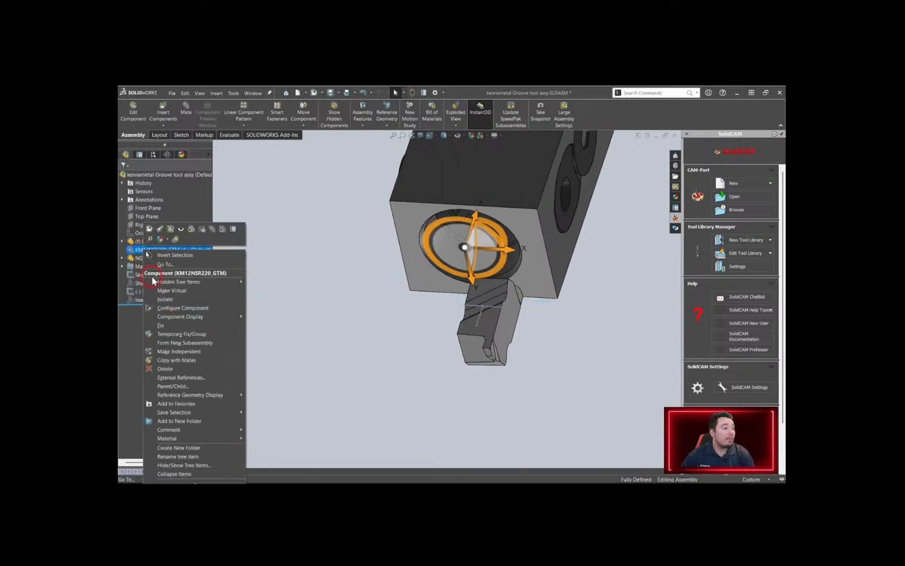
pyautogui.click(181, 231)
pyautogui.click(306, 297)
pyautogui.moveTo(356, 387)
pyautogui.mouseDown(button='middle')
pyautogui.moveTo(384, 348)
pyautogui.moveTo(411, 348)
pyautogui.moveTo(367, 374)
pyautogui.moveTo(361, 391)
pyautogui.mouseUp(button='middle')
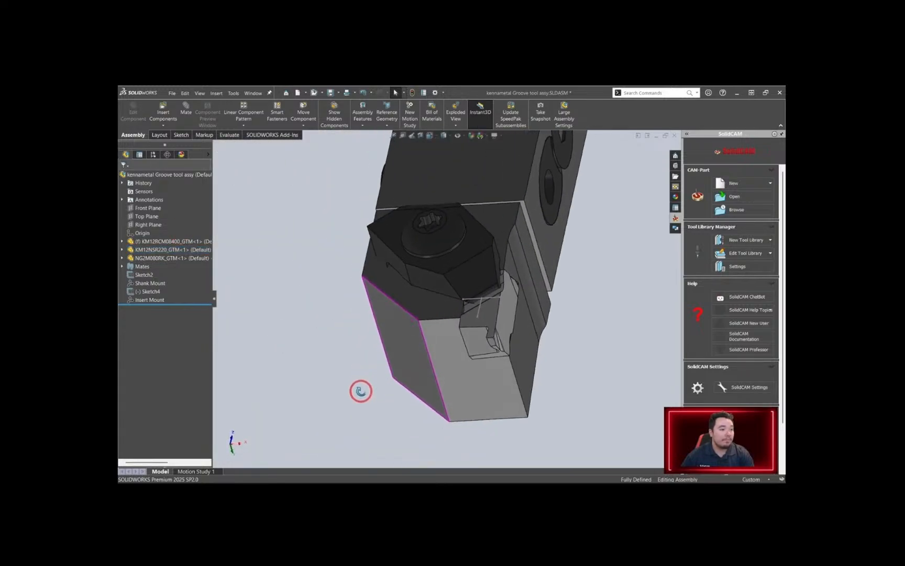
pyautogui.scroll(1, 576, 317)
pyautogui.scroll(-1, 576, 318)
pyautogui.scroll(1, 576, 318)
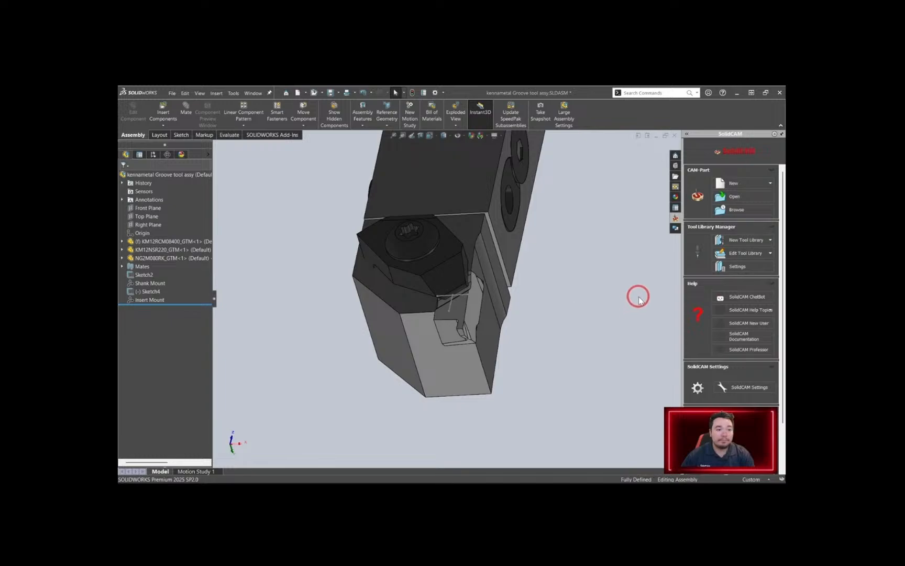
# Open SolidCAM's tool library for editing in the ToolKit application
pyautogui.click(762, 256)
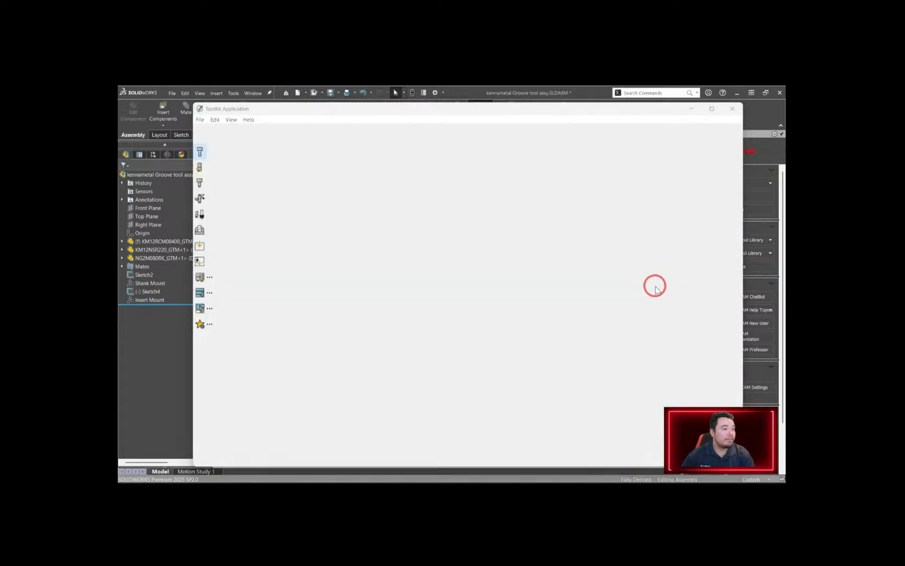
# Open the NIGHT CLASS.tls tool library and generate a turning tool from the open CAD assembly
pyautogui.click(500, 242)
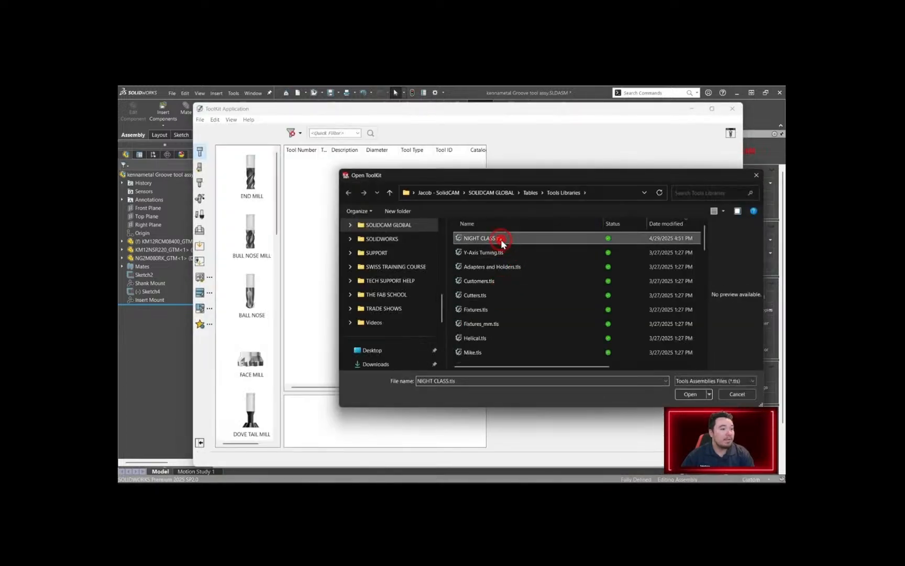
pyautogui.click(689, 394)
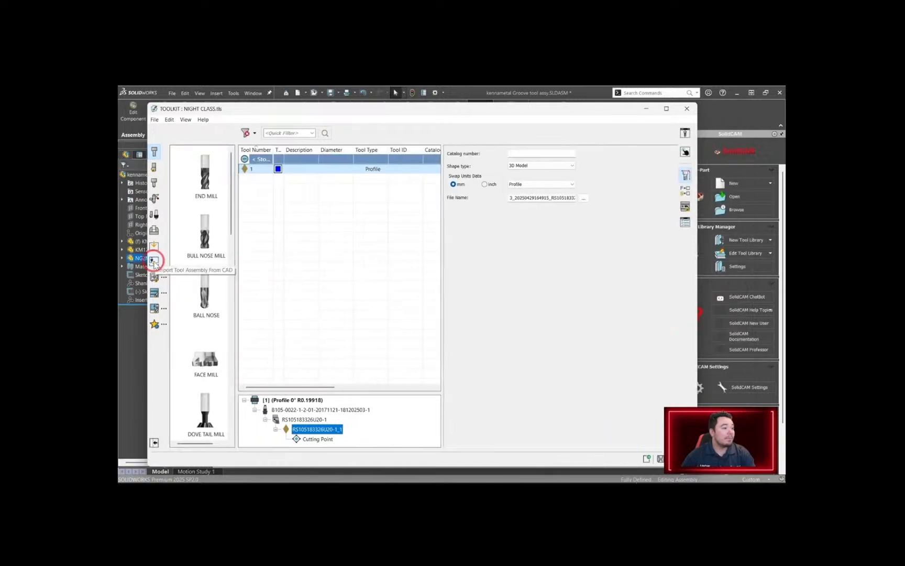
pyautogui.click(154, 262)
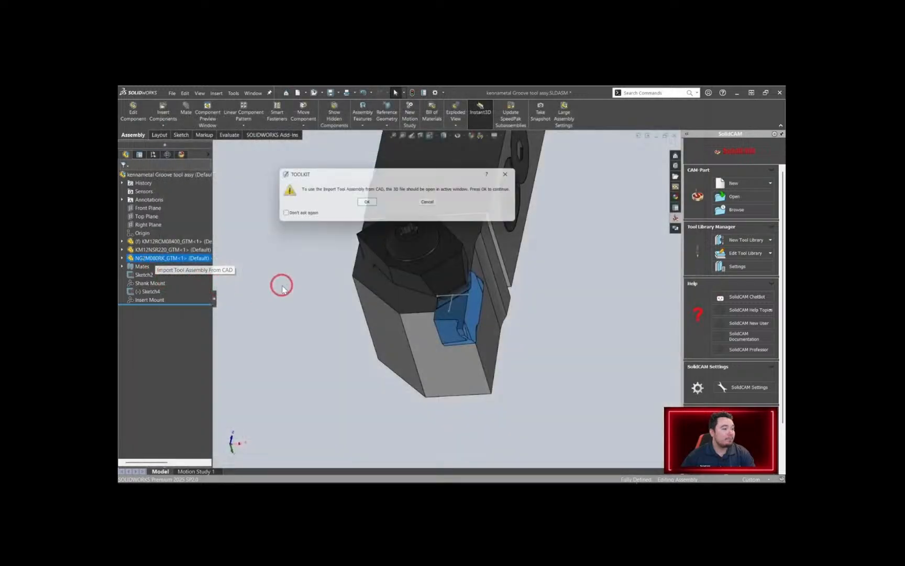
pyautogui.click(363, 204)
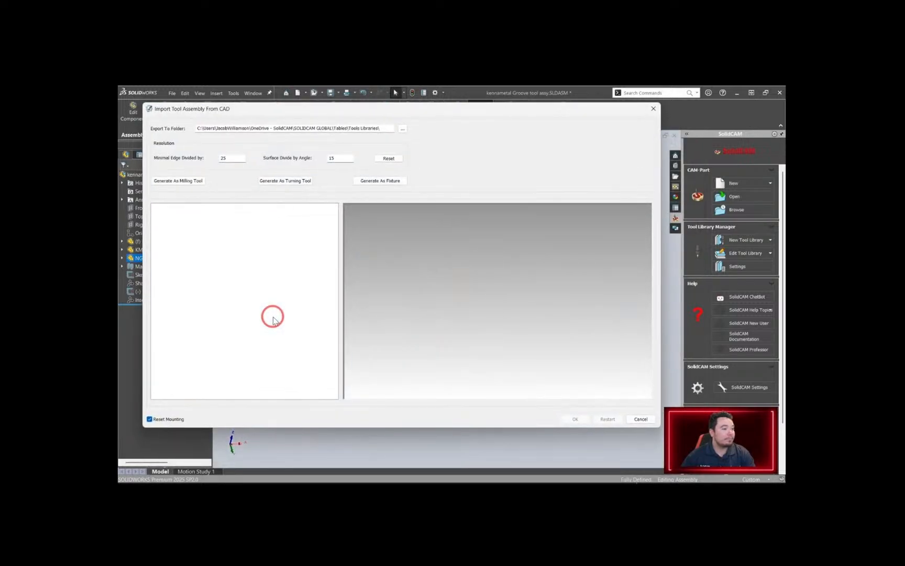
pyautogui.click(283, 181)
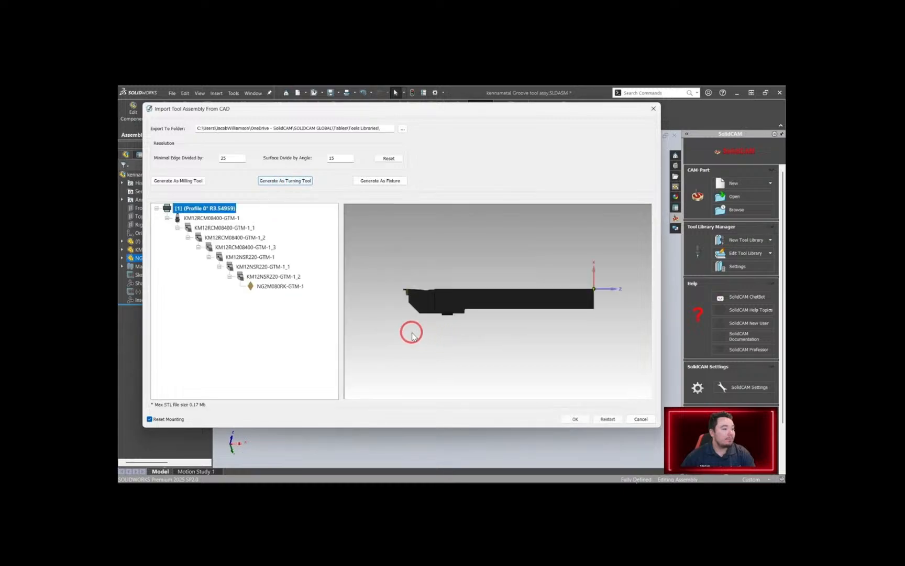
# Merge the components from KM12RCM08400-GTM-1 through KM12NSR220-GTM-1_2 into a single shank component
pyautogui.click(221, 220)
pyautogui.moveTo(405, 324); pyautogui.dragTo(436, 335)
pyautogui.scroll(3, 423, 338)
pyautogui.moveTo(517, 342); pyautogui.dragTo(498, 319)
pyautogui.scroll(-3, 523, 290)
pyautogui.moveTo(524, 289); pyautogui.dragTo(550, 308, button='middle')
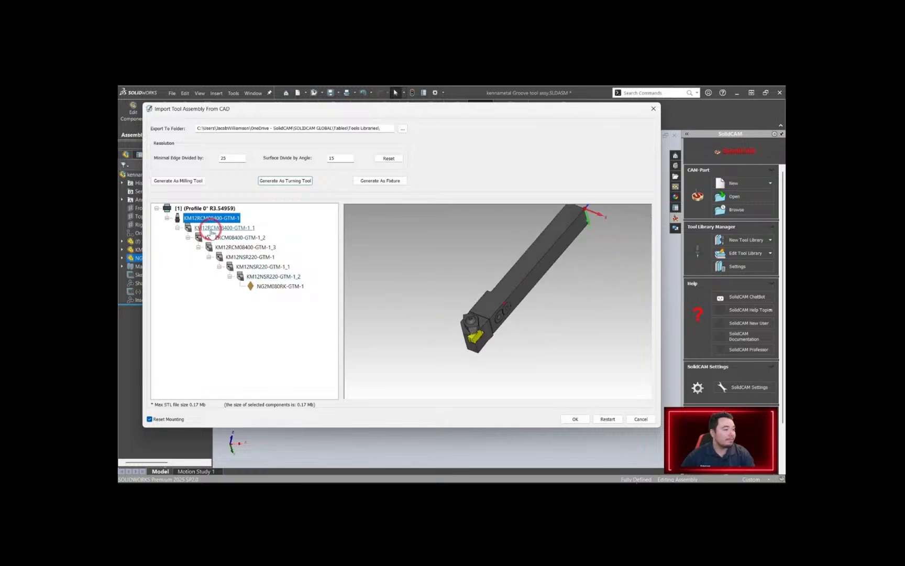
pyautogui.click(205, 220)
pyautogui.keyDown('shift'); pyautogui.click(256, 279); pyautogui.keyUp('shift')
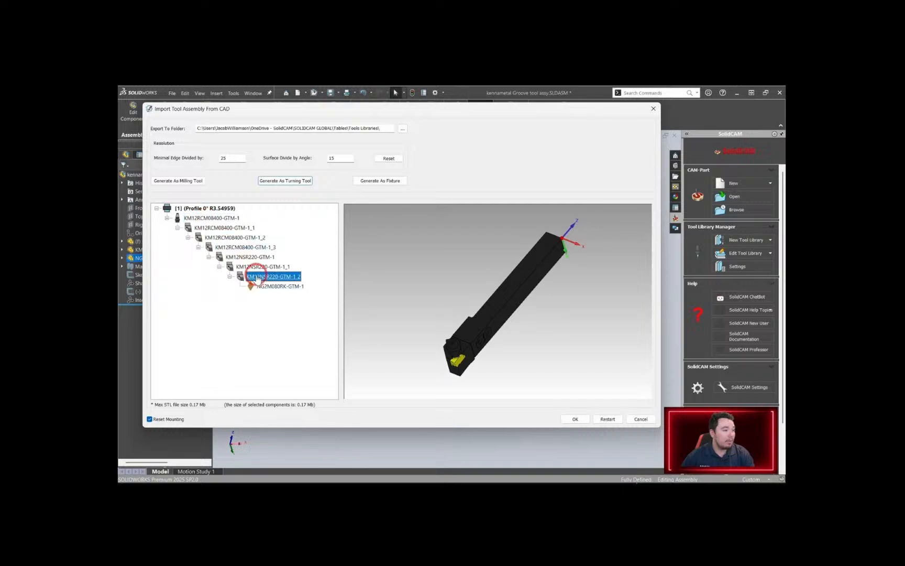
pyautogui.rightClick(226, 240)
pyautogui.click(263, 250)
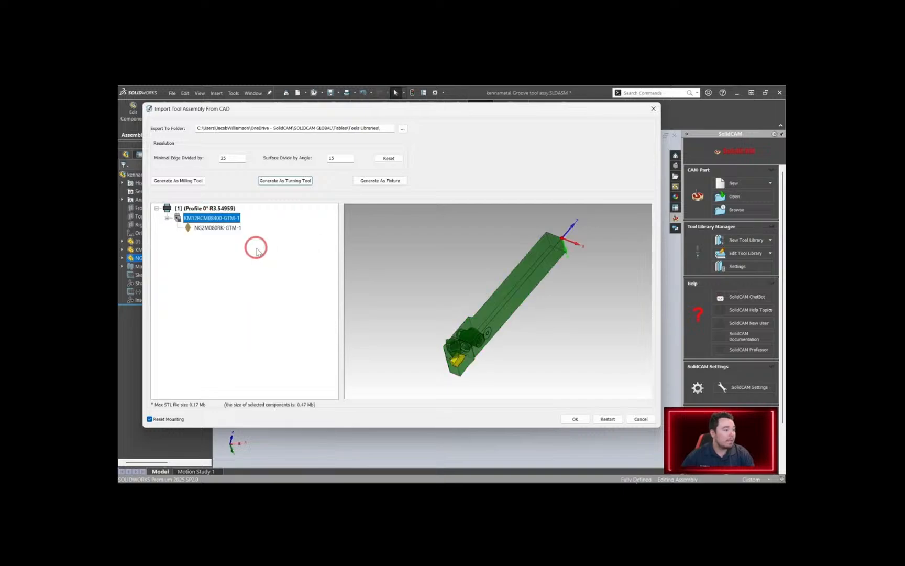
# Set the merged shank's reference coordinate system to Shank Mount
pyautogui.rightClick(209, 224)
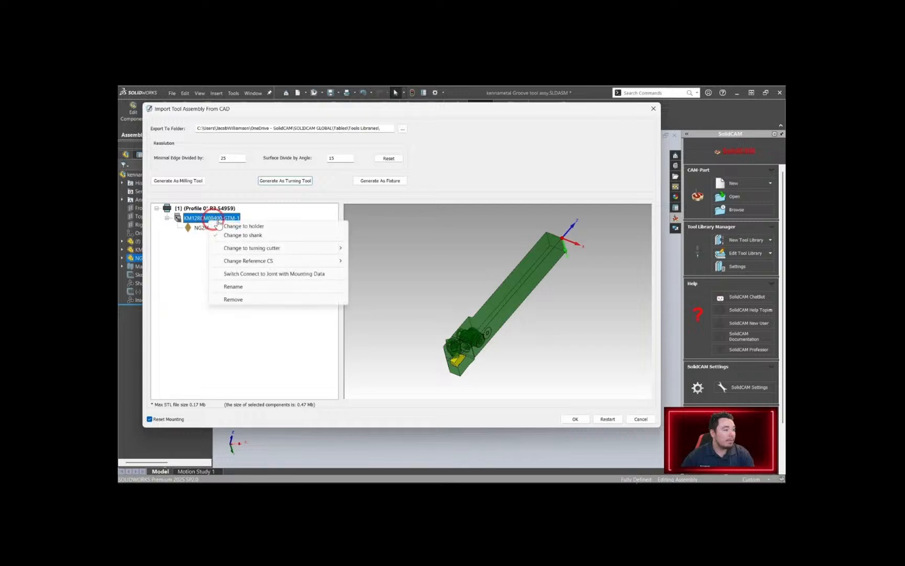
pyautogui.moveTo(264, 262)
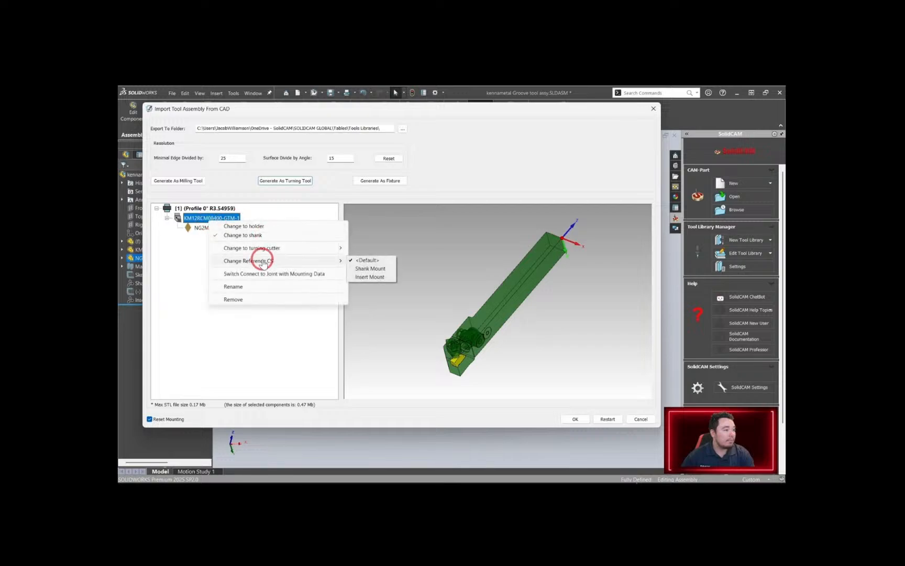
pyautogui.click(380, 271)
# Change the turning cutter type of the NG2M080RK-GTM-1 insert to groove
pyautogui.click(212, 228)
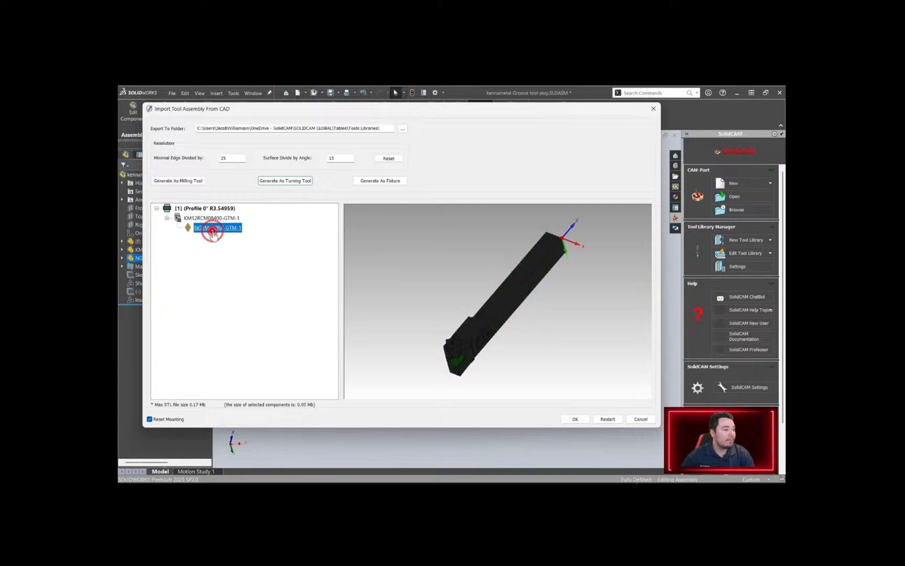
pyautogui.rightClick(212, 234)
pyautogui.moveTo(272, 254)
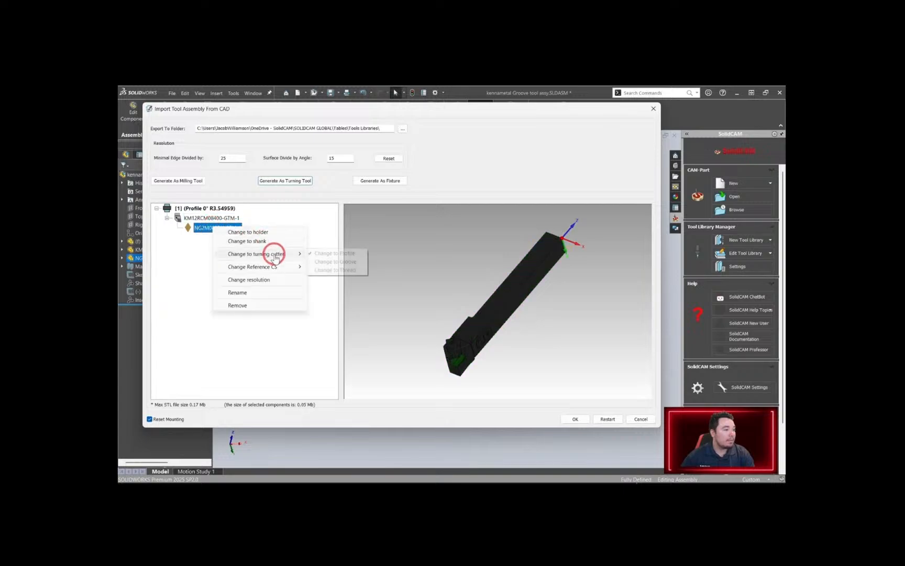
pyautogui.click(356, 263)
# Set the insert's reference coordinate system to Insert Mount and complete the tool import
pyautogui.rightClick(207, 233)
pyautogui.moveTo(240, 268)
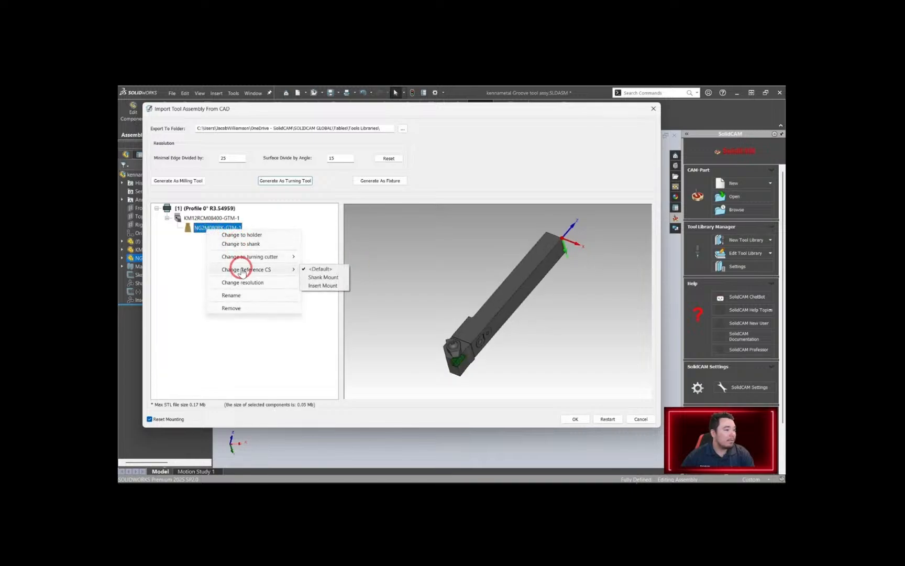
pyautogui.click(323, 285)
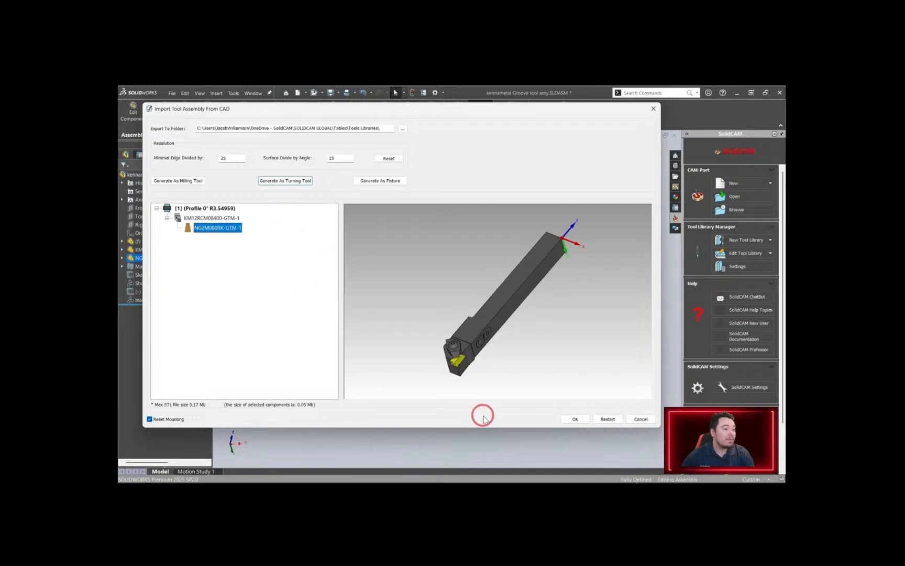
pyautogui.click(582, 422)
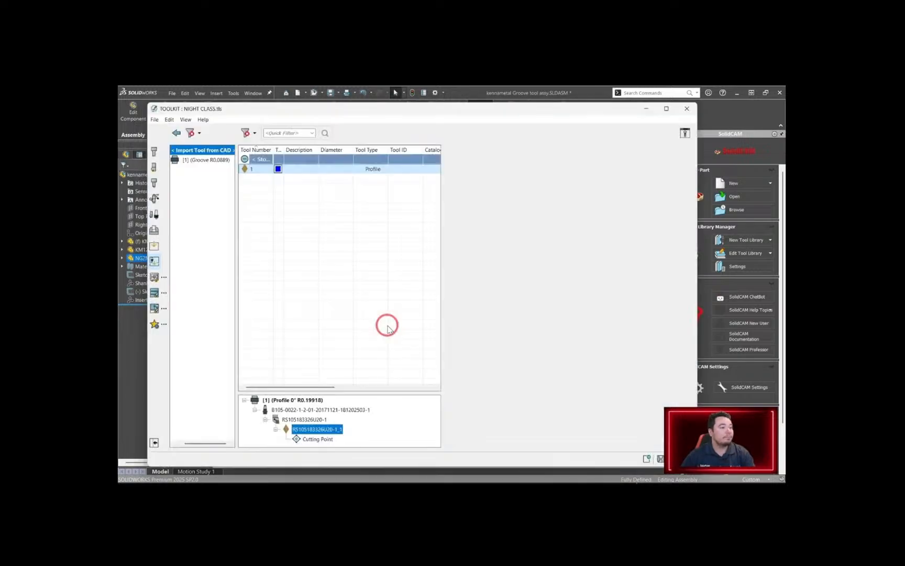
# Add the imported groove tool to the NIGHT CLASS library and inspect the insert tip in the Tool Viewer
pyautogui.moveTo(202, 160); pyautogui.dragTo(285, 185)
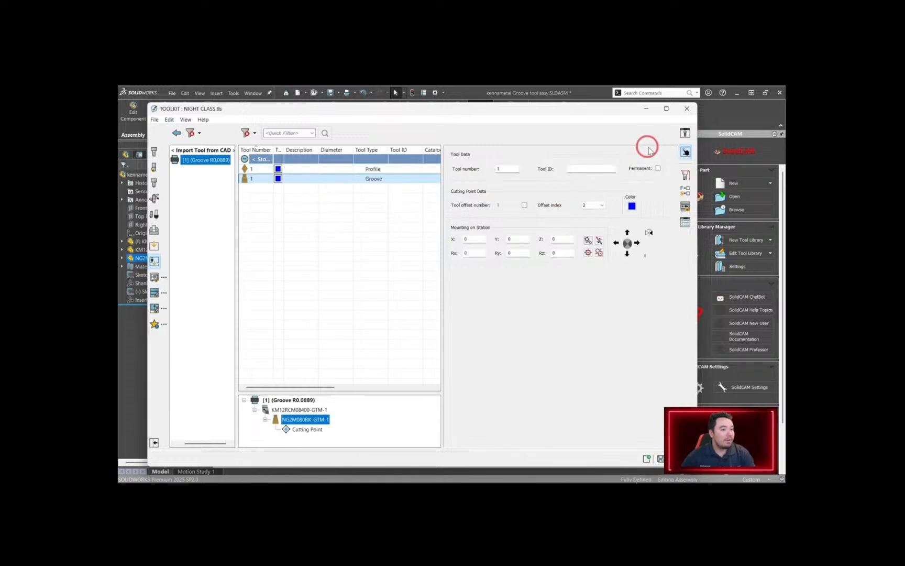
pyautogui.click(516, 251)
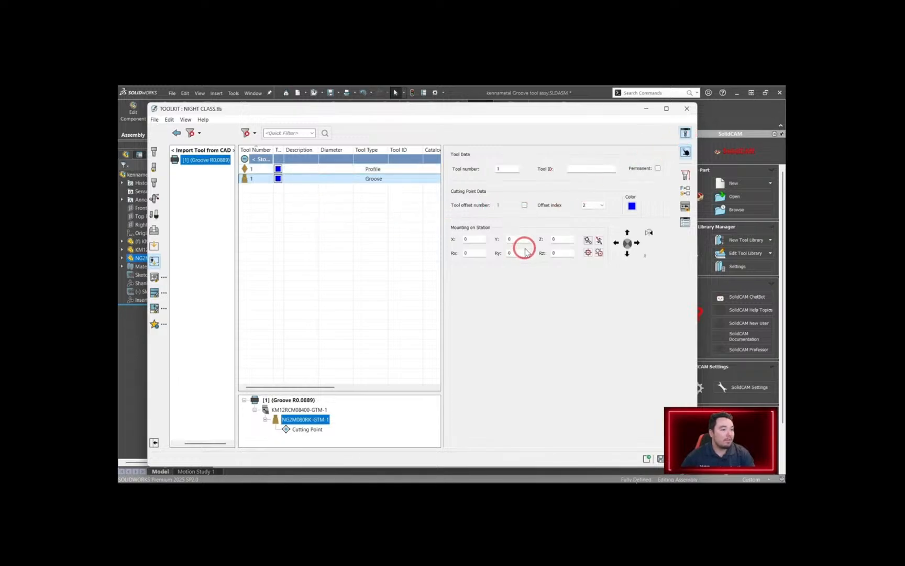
pyautogui.click(552, 234)
pyautogui.scroll(10, 454, 343)
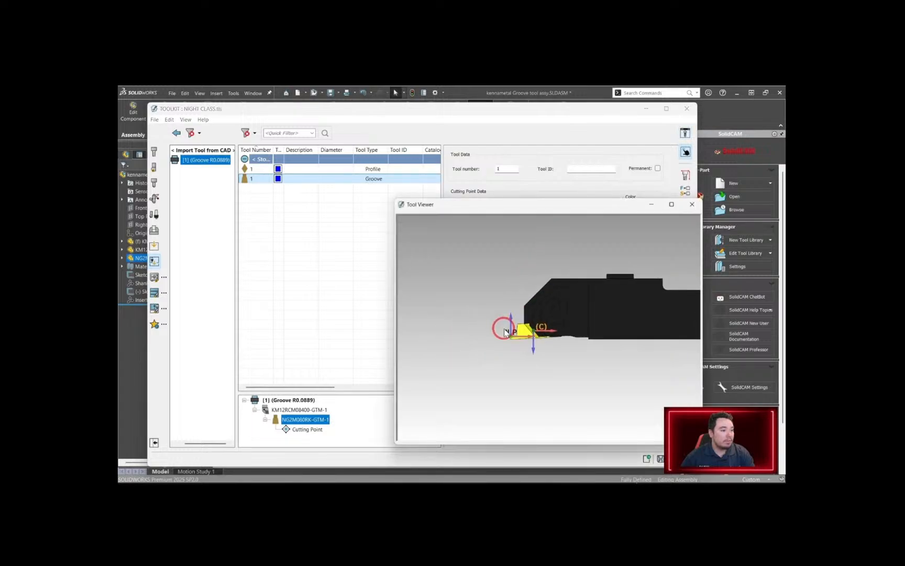
pyautogui.scroll(8, 511, 343)
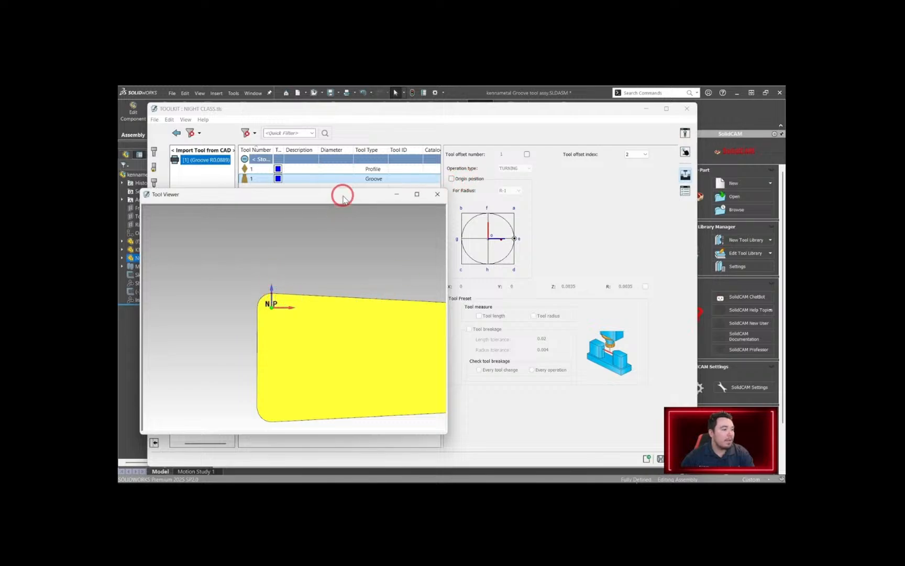
# Enable the origin position for the tool's cutting point and place it at corner d of radius R-1
pyautogui.moveTo(343, 198); pyautogui.dragTo(676, 140)
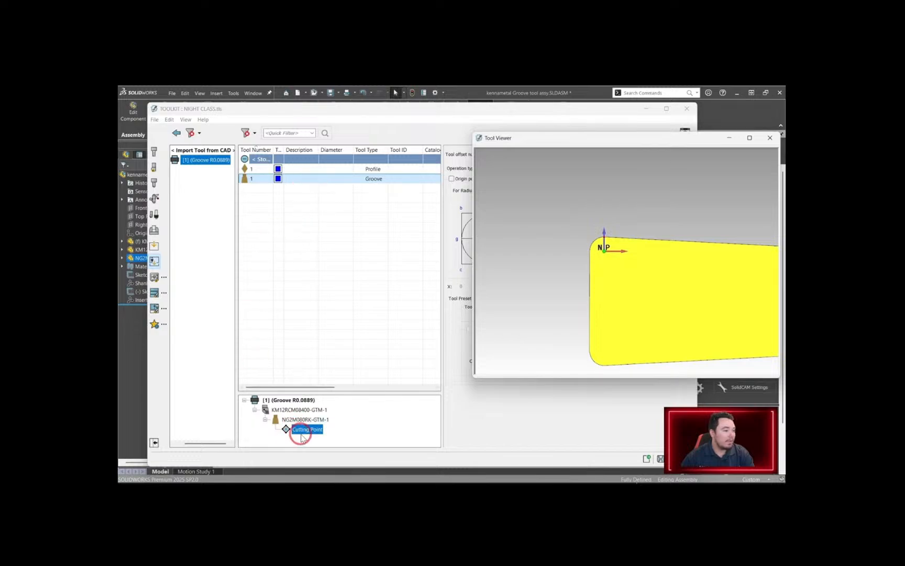
pyautogui.moveTo(602, 139); pyautogui.dragTo(274, 125)
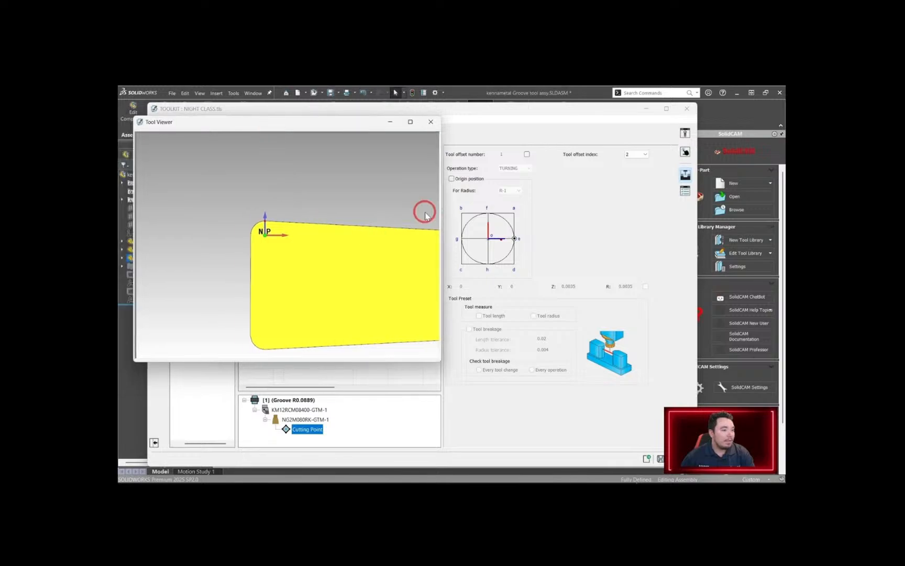
pyautogui.click(451, 179)
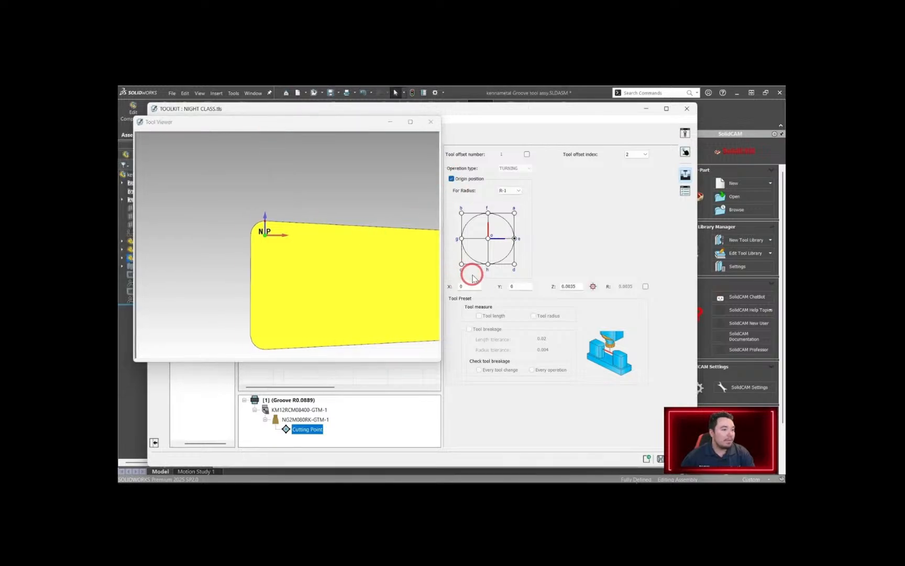
pyautogui.click(524, 265)
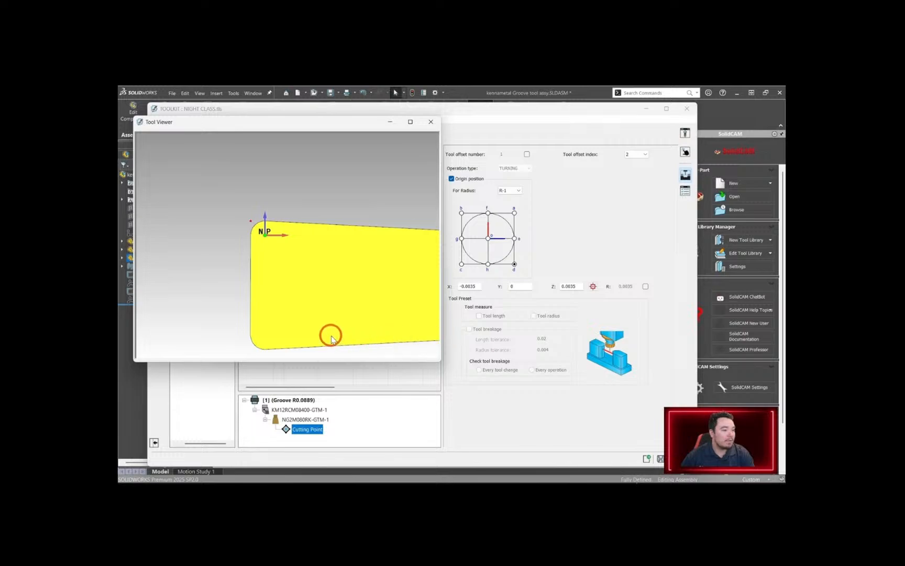
pyautogui.scroll(-3, 347, 296)
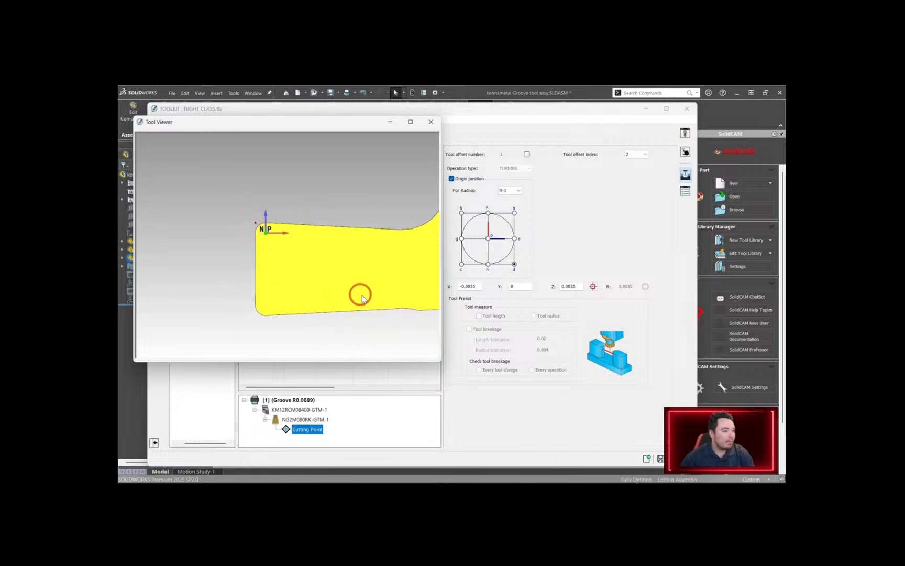
pyautogui.scroll(-6, 360, 283)
pyautogui.scroll(6, 256, 272)
pyautogui.scroll(3, 263, 240)
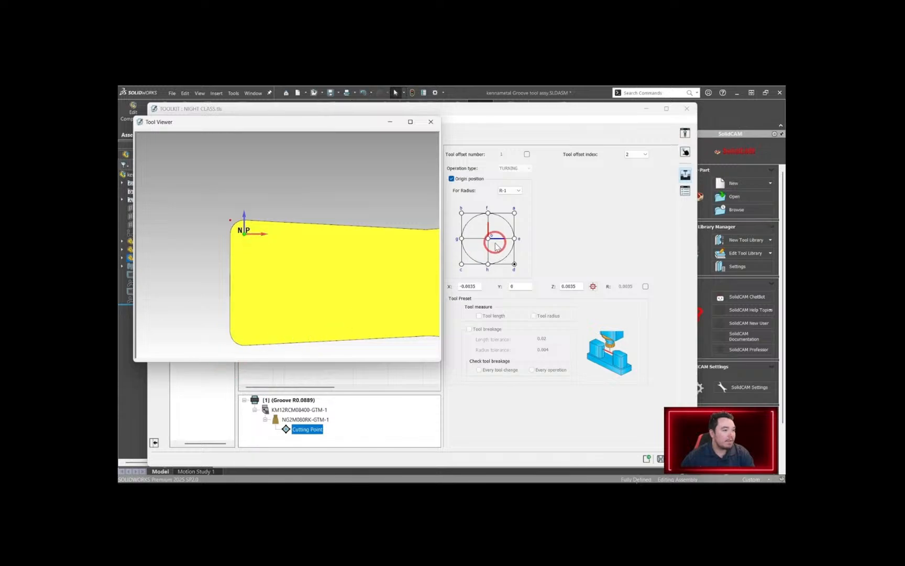
# Set the cutting point's origin to corner c of radius R-5, check it on the insert, and close the ToolKit
pyautogui.click(520, 191)
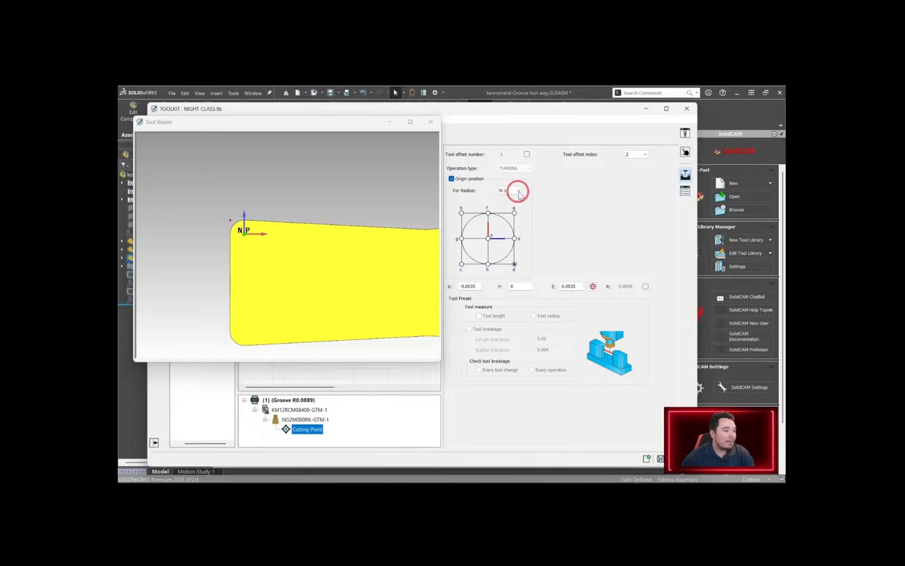
pyautogui.click(518, 191)
pyautogui.click(505, 220)
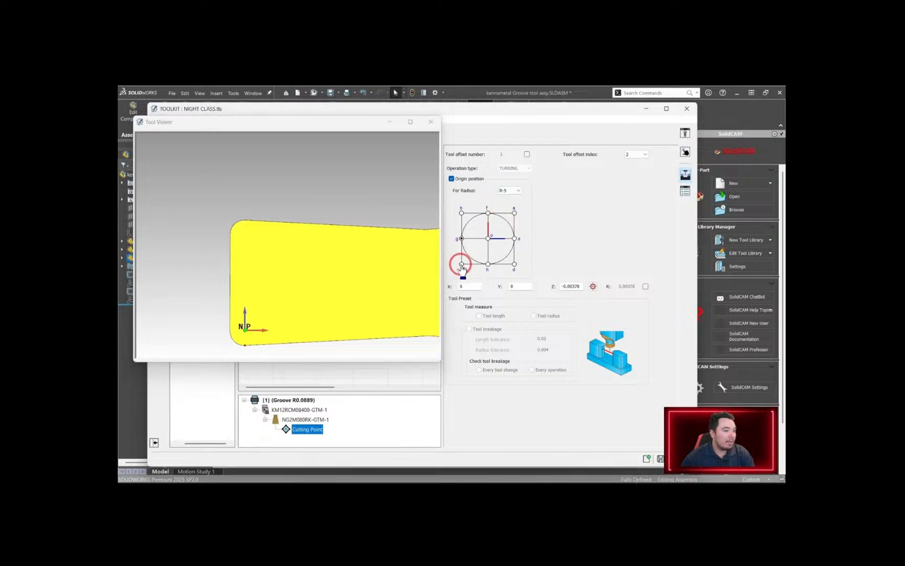
pyautogui.click(460, 214)
pyautogui.scroll(1, 341, 336)
pyautogui.scroll(-5, 362, 306)
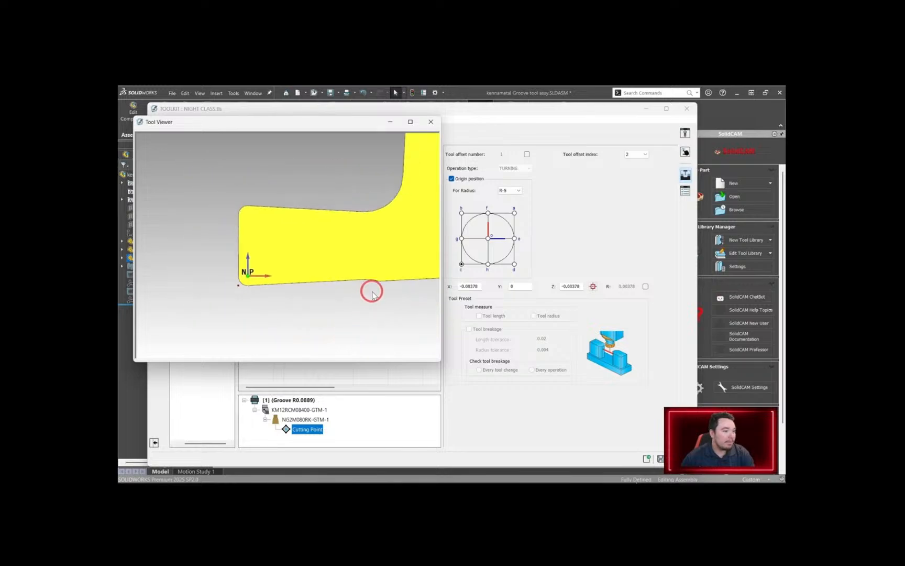
pyautogui.moveTo(372, 290); pyautogui.dragTo(235, 298, button='middle')
pyautogui.scroll(2, 236, 293)
pyautogui.scroll(2, 251, 269)
pyautogui.moveTo(287, 270); pyautogui.dragTo(374, 240, button='middle')
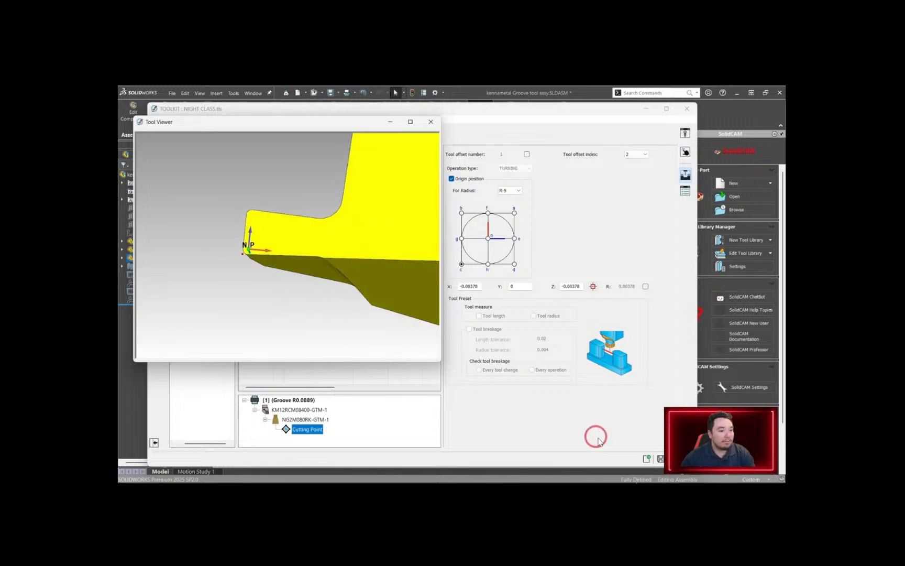
pyautogui.click(675, 459)
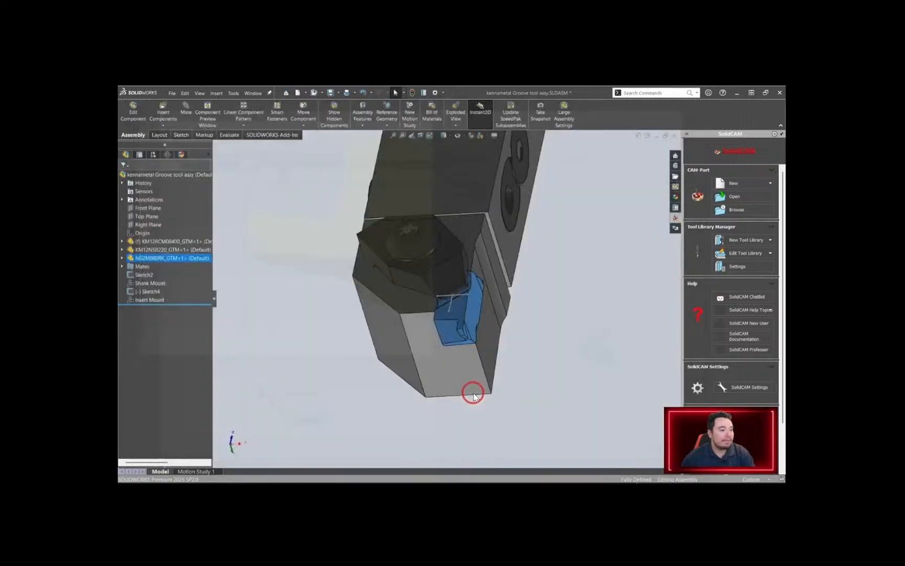